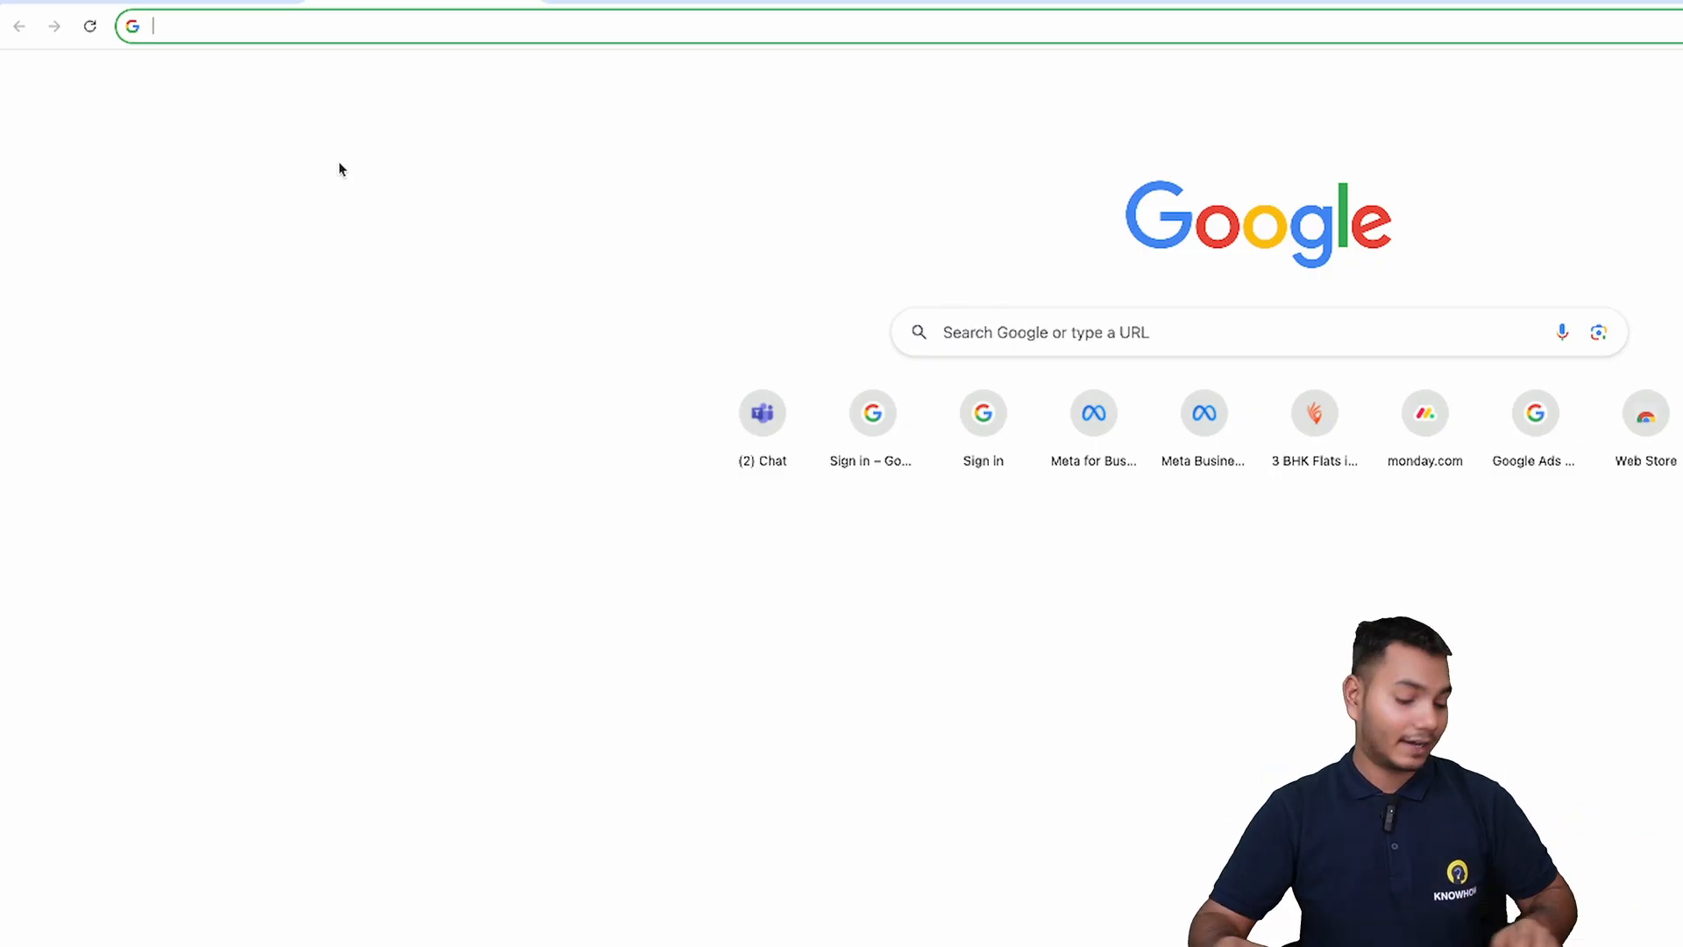
Search the web for "smallseotools" and open the Small SEO Tools website.
text(seo)
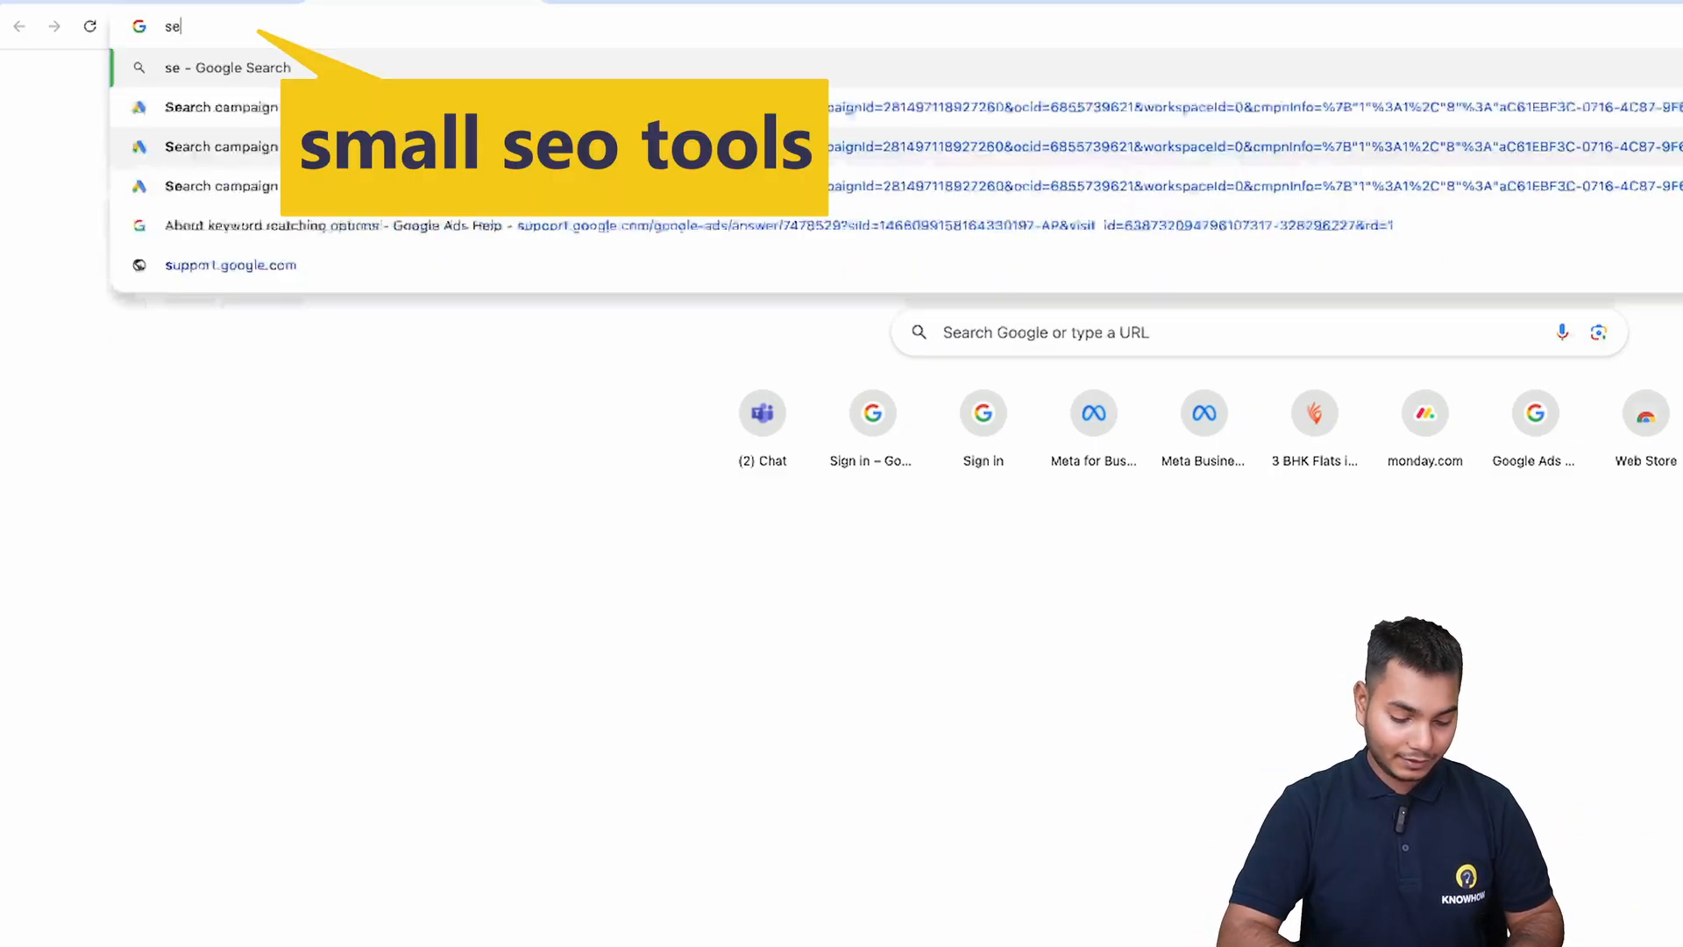
key(BackSpace)
key(BackSpace)
text(maal)
key(BackSpace)
key(BackSpace)
text(llseo too)
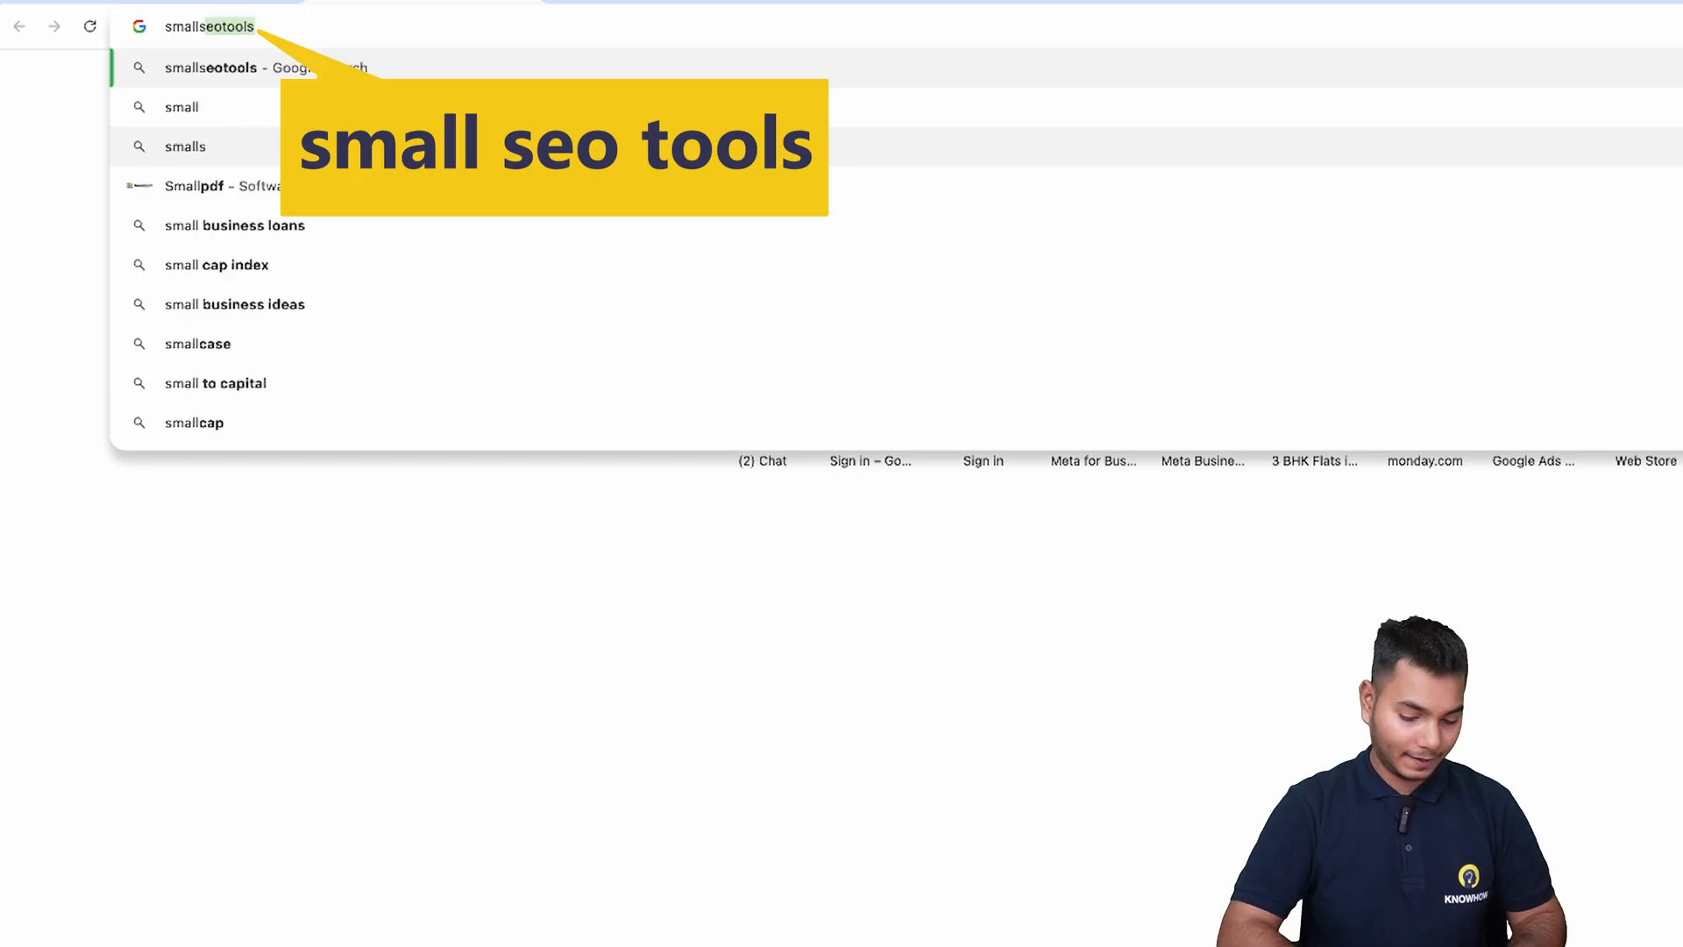
text(ls)
key(Return)
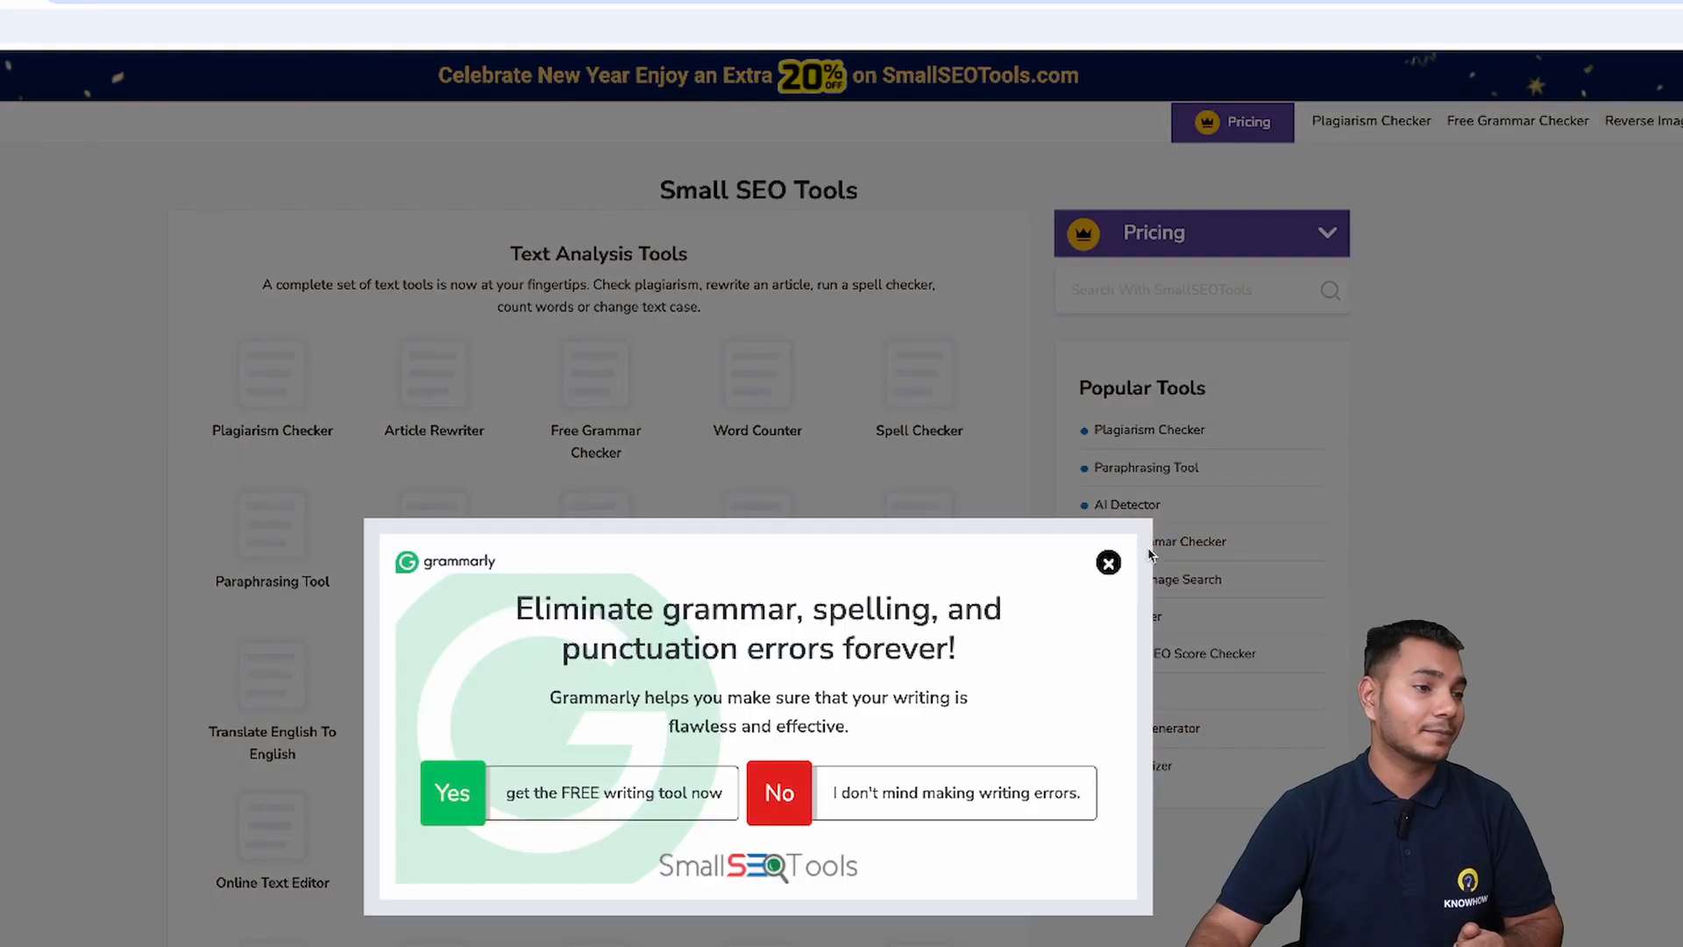
Dismiss the Grammarly pop-up and the Bajaj Allianz banner ad, and look through the tools page for display ads.
click(1109, 563)
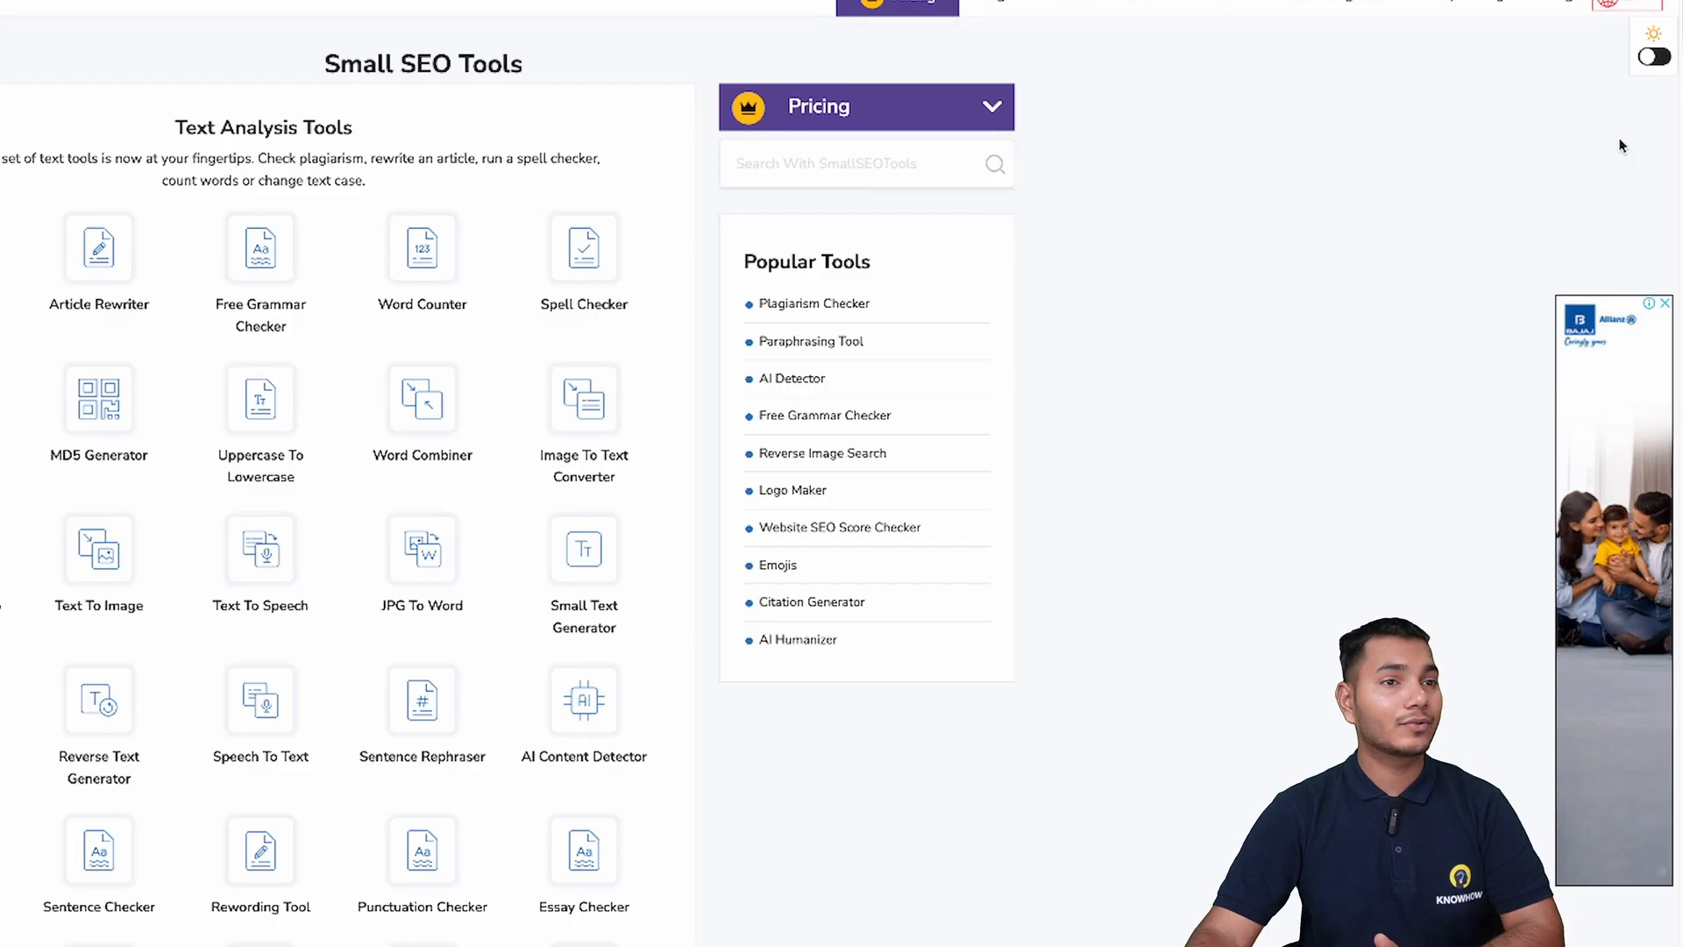
click(1666, 309)
scroll(1315, 439, down, 2)
scroll(350, 474, down, 5)
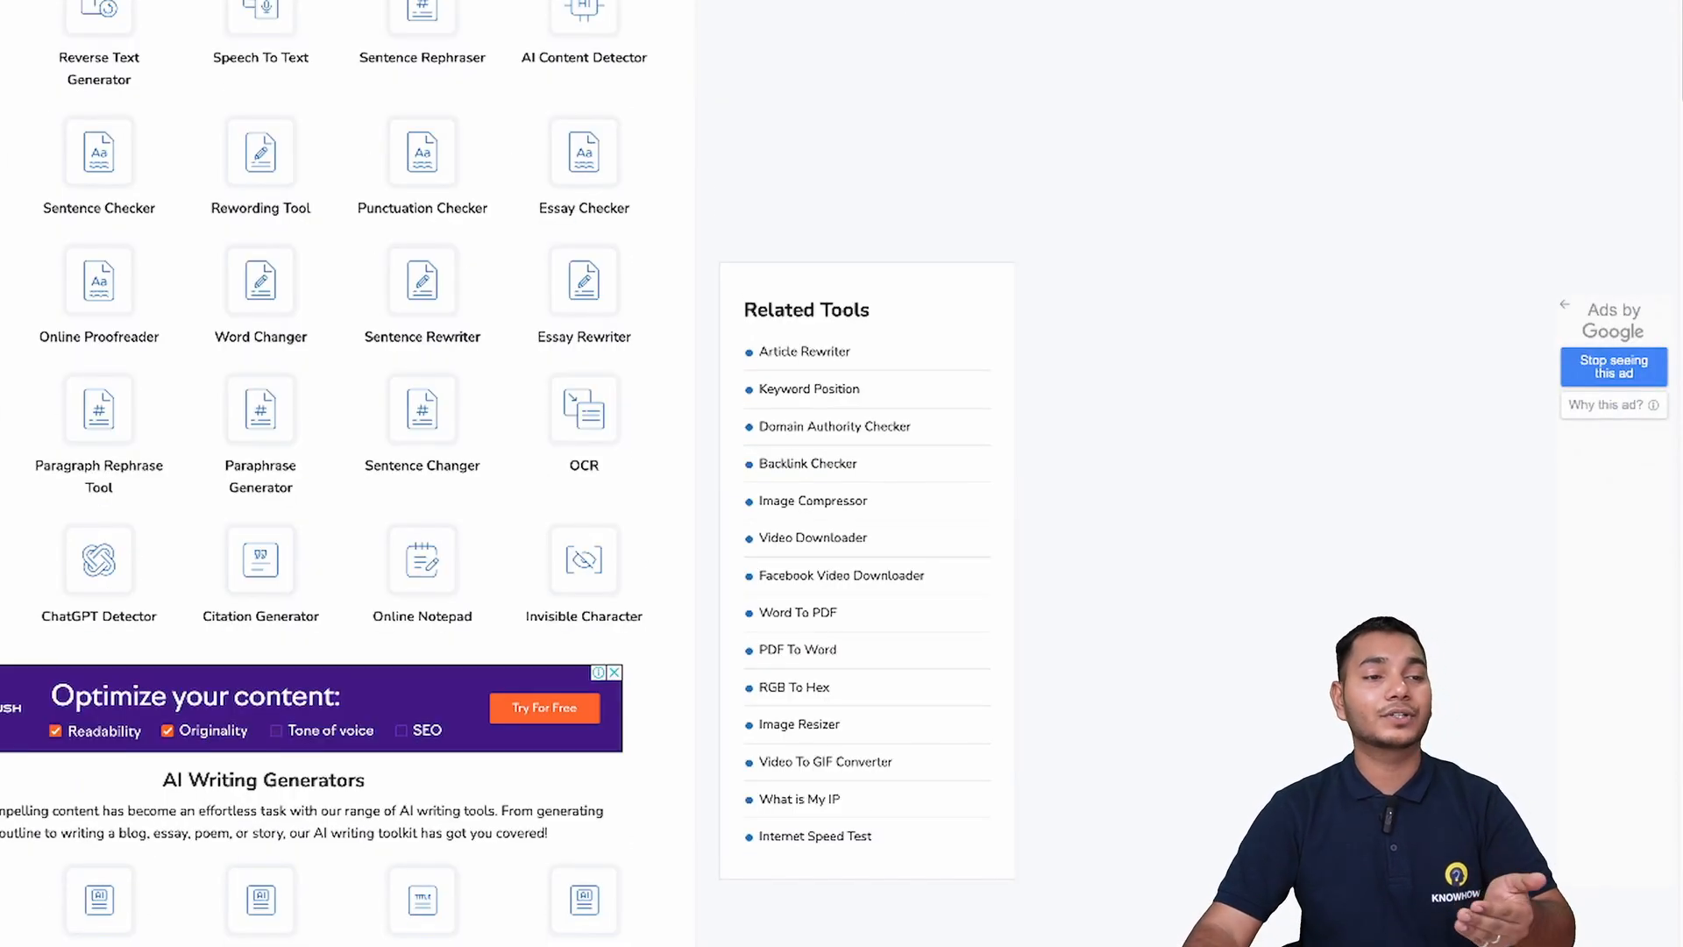
scroll(509, 473, down, 1)
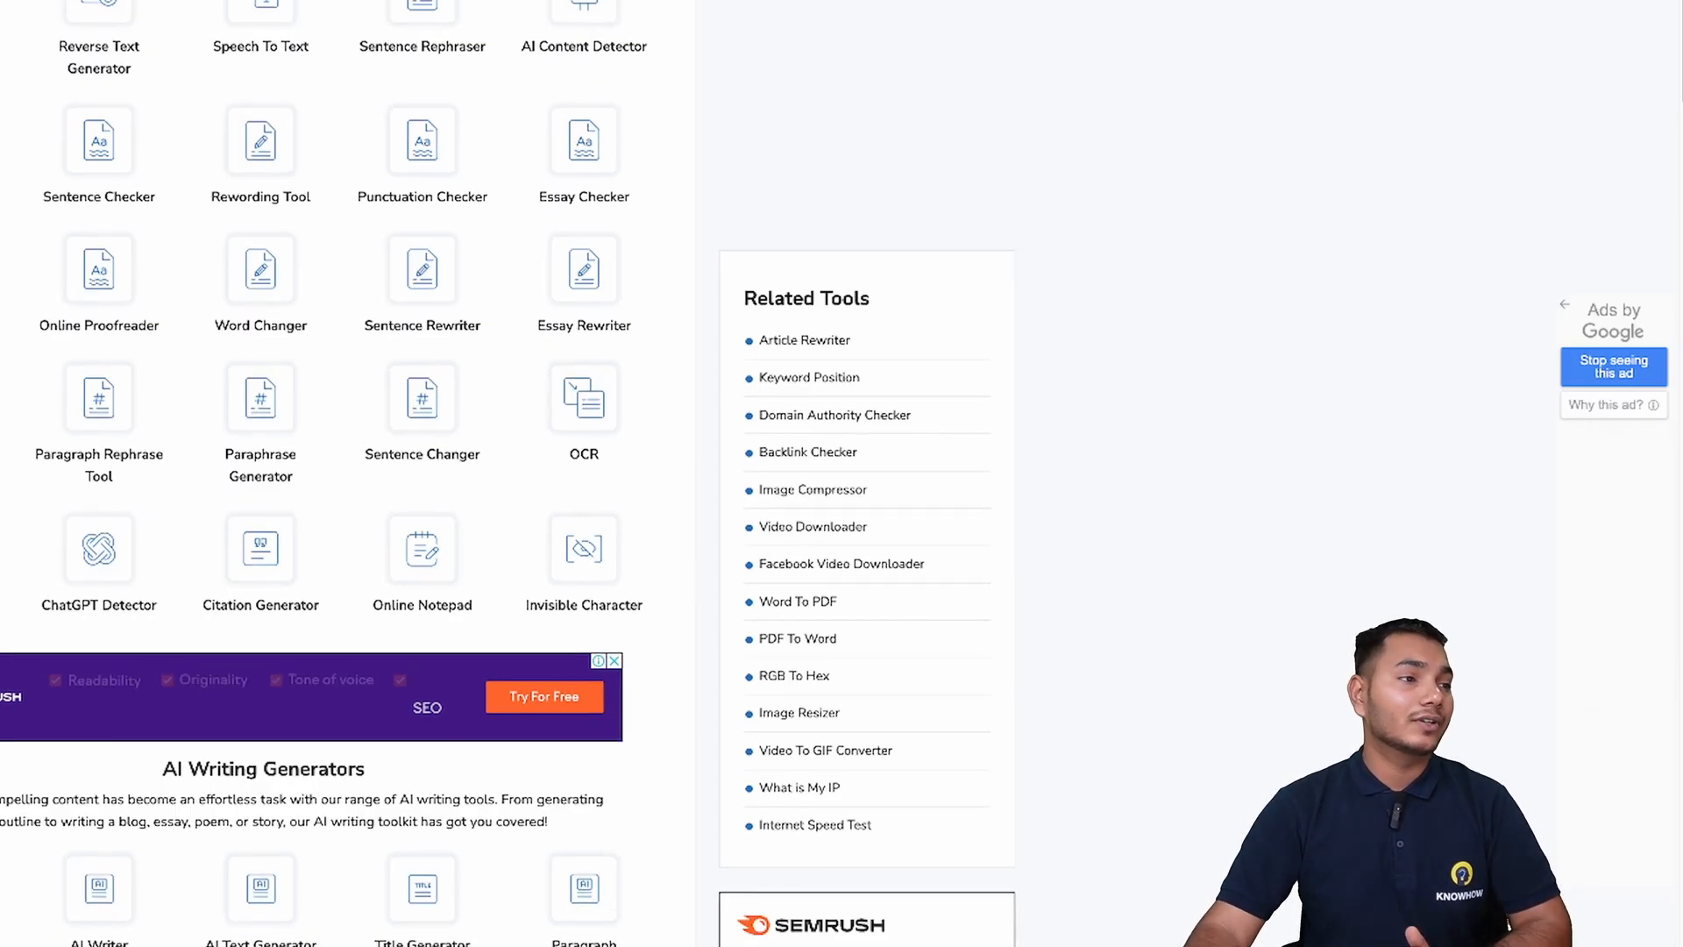
scroll(509, 473, down, 9)
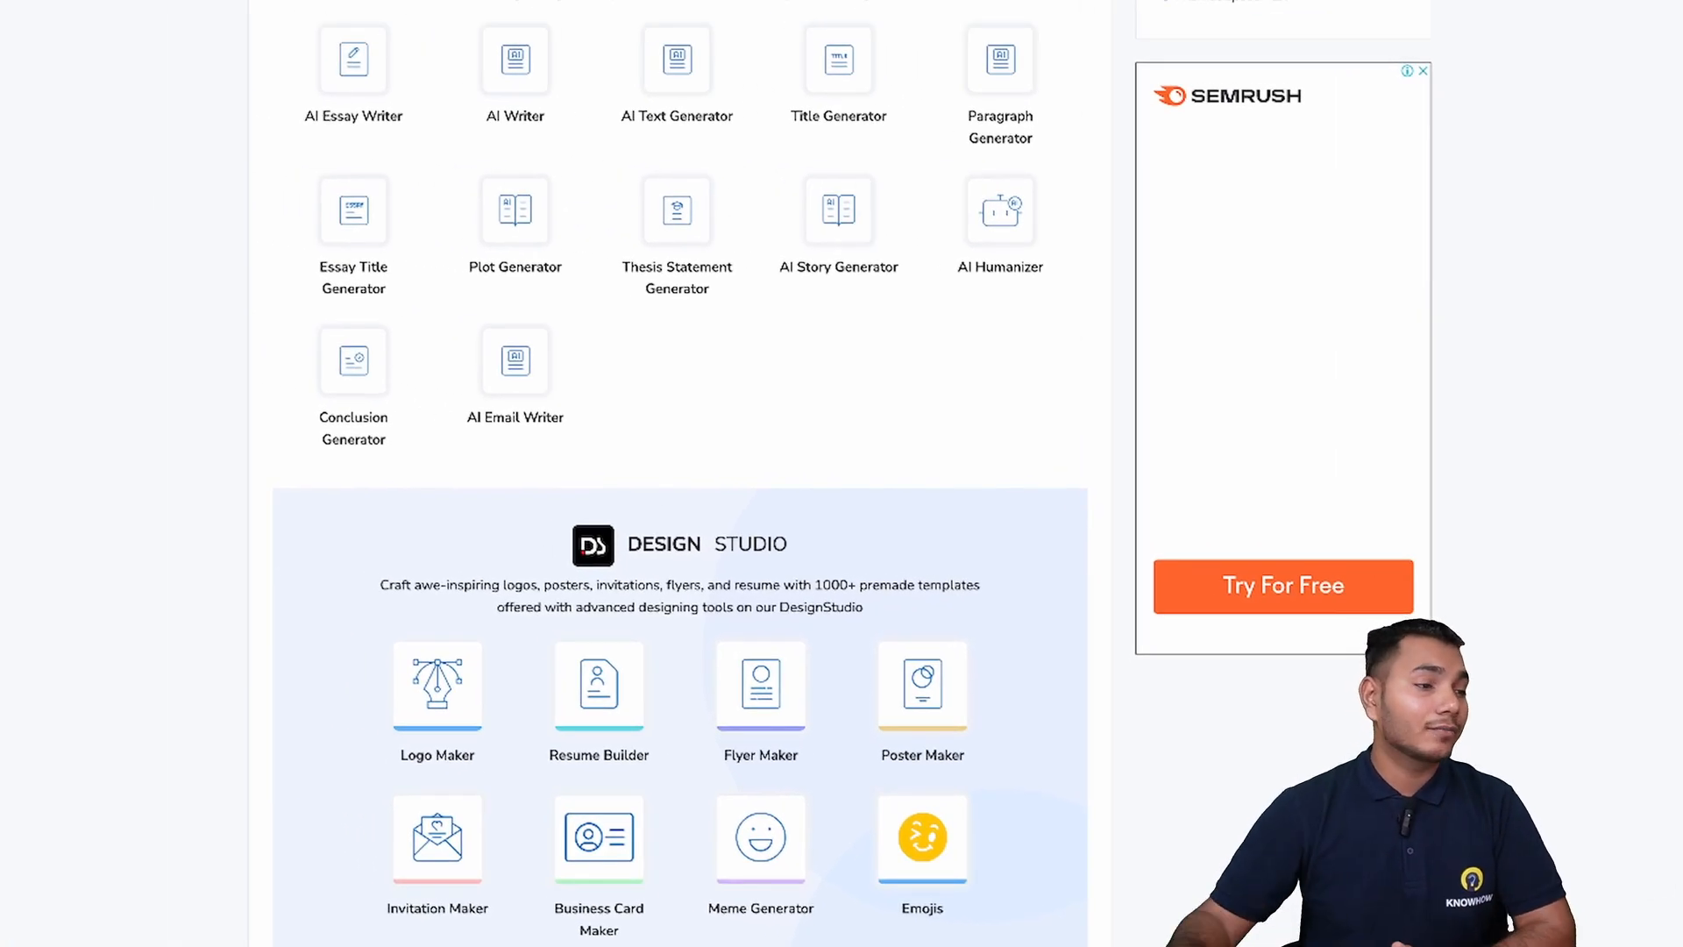
scroll(1068, 433, up, 5)
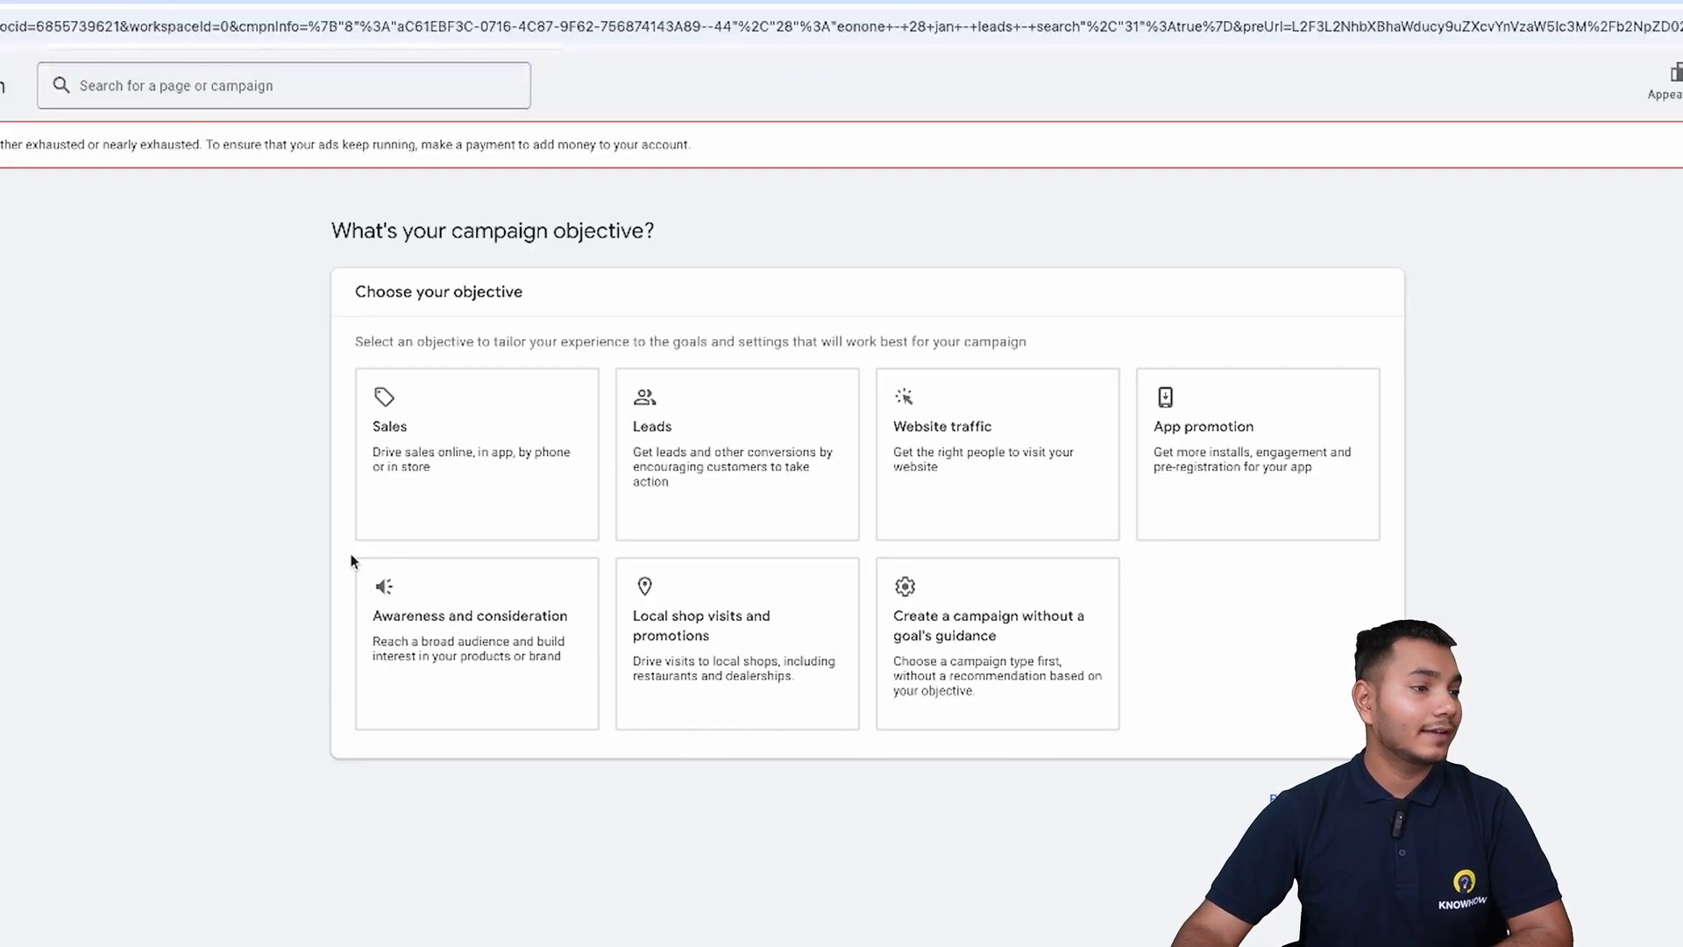
Start a Google Ads campaign without a goal's guidance and choose the Display campaign type.
click(928, 597)
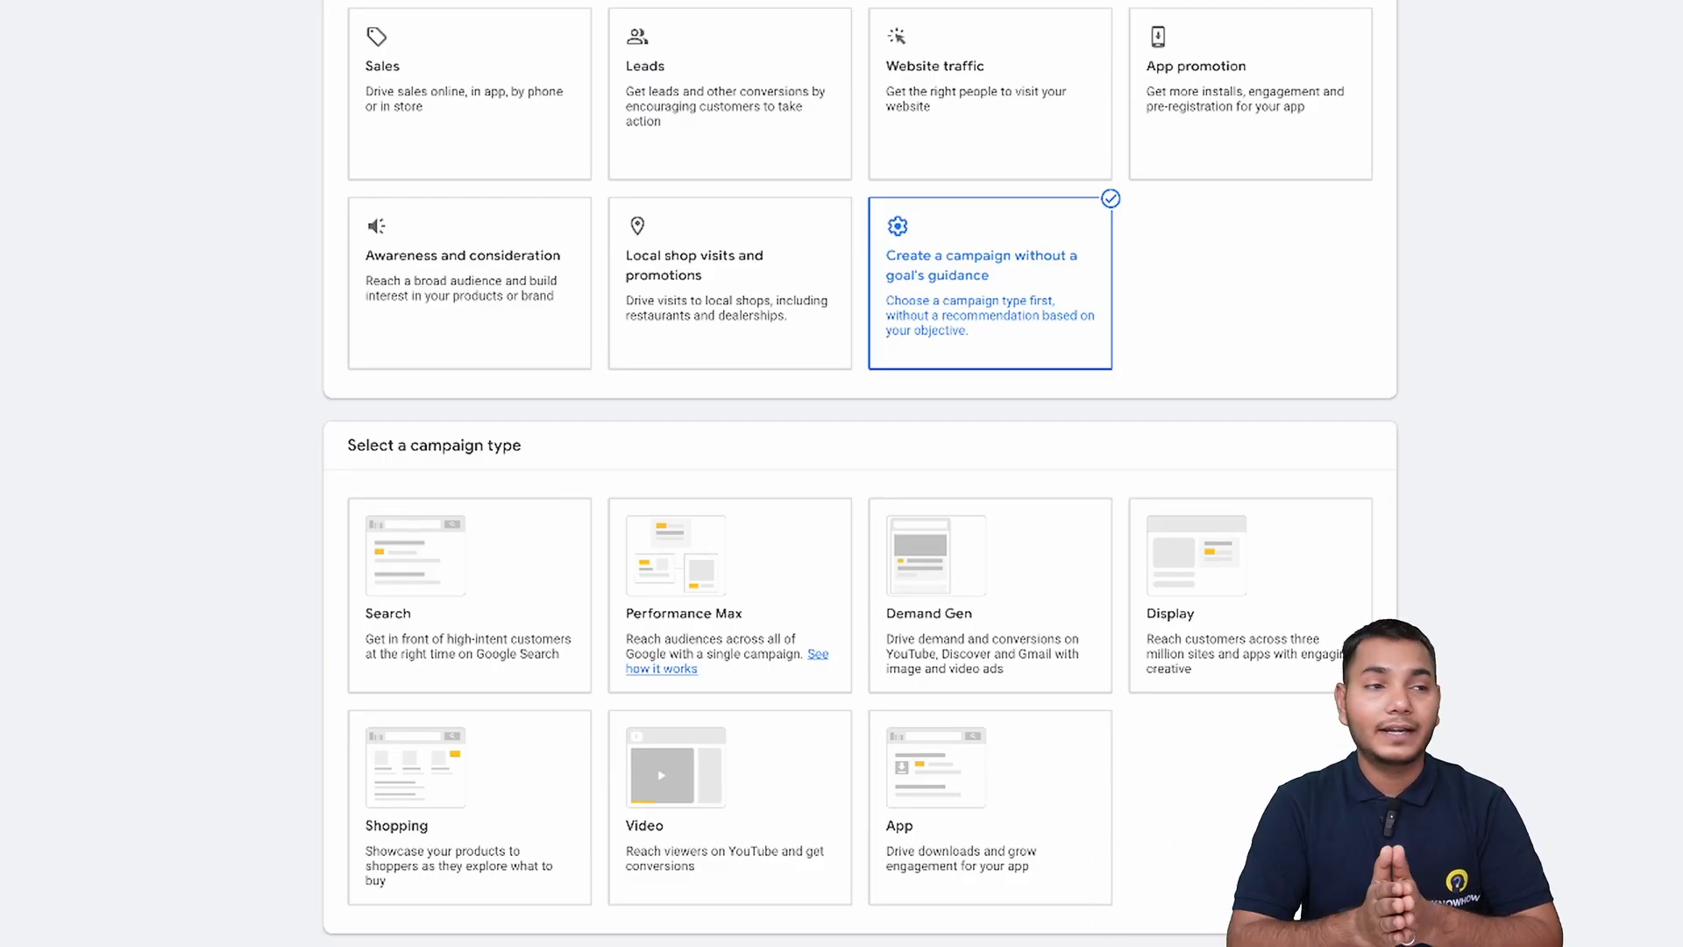
click(1315, 561)
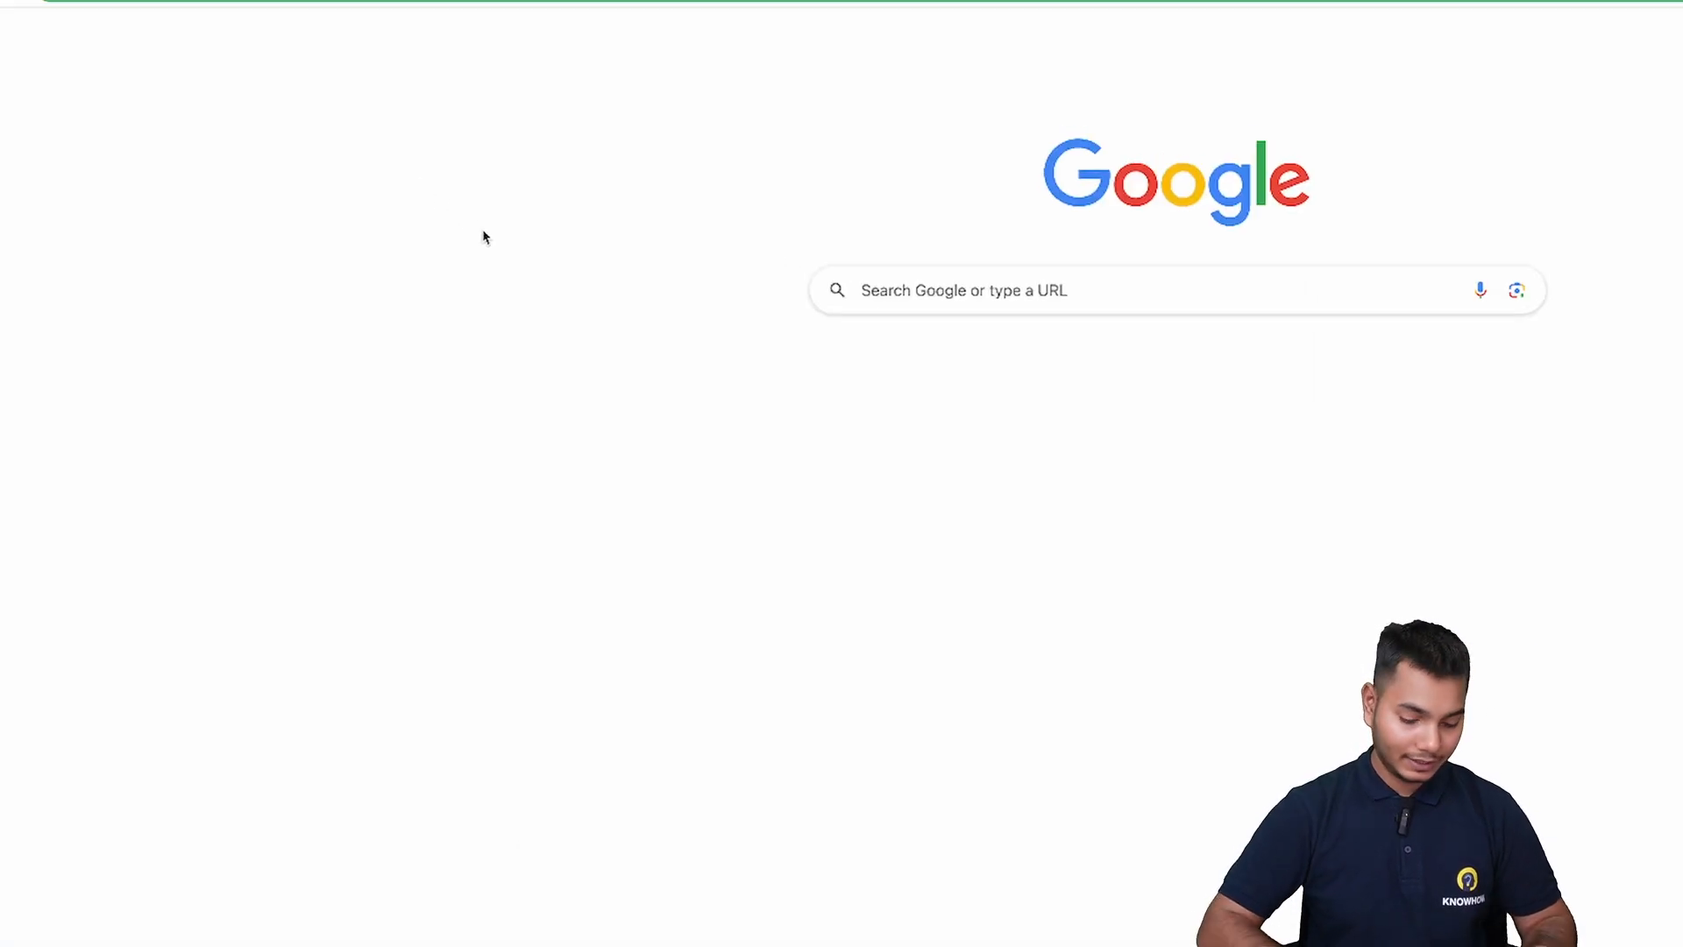
text(knowhowacademy.)
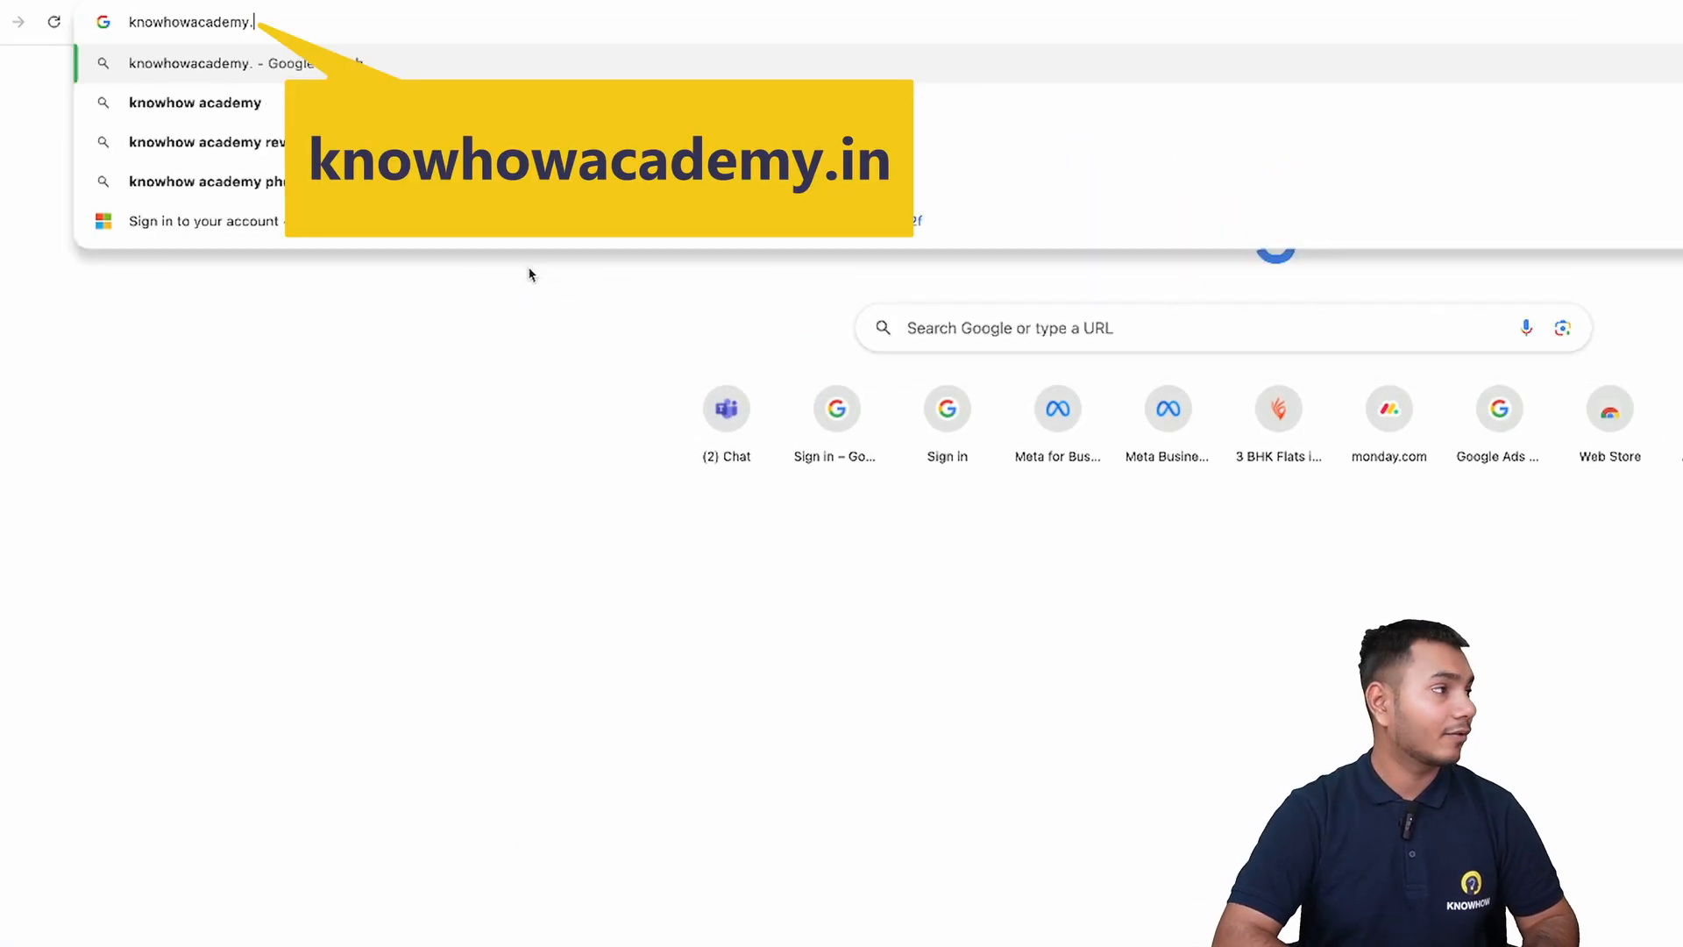
text(in)
key(Return)
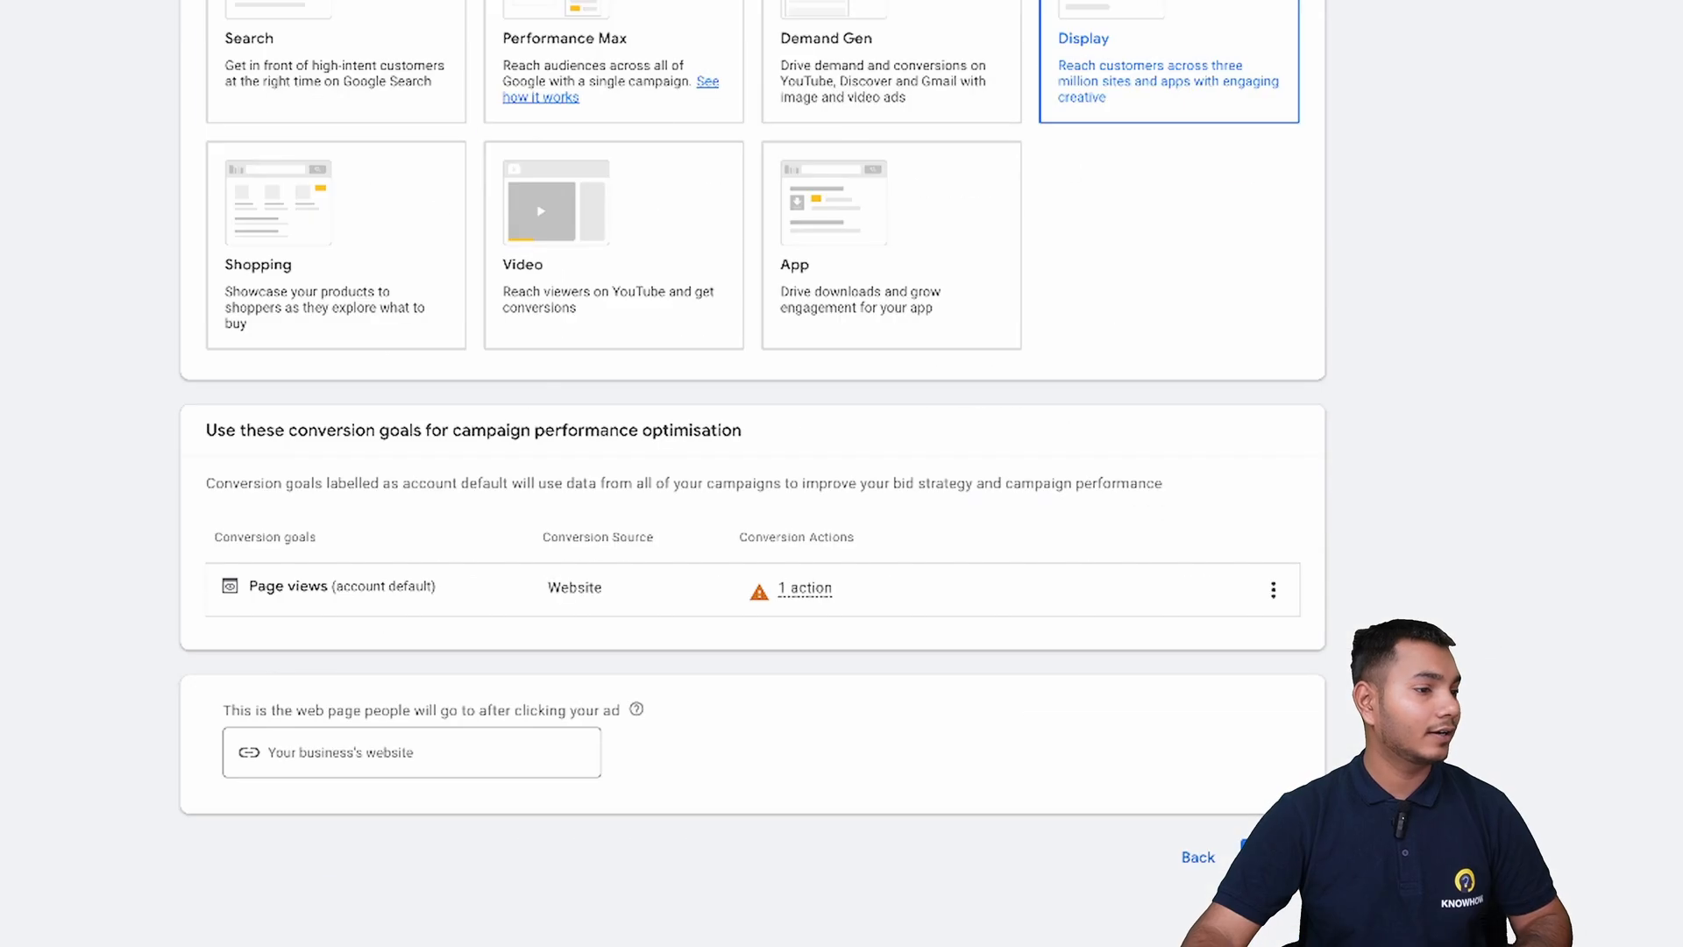
click(435, 770)
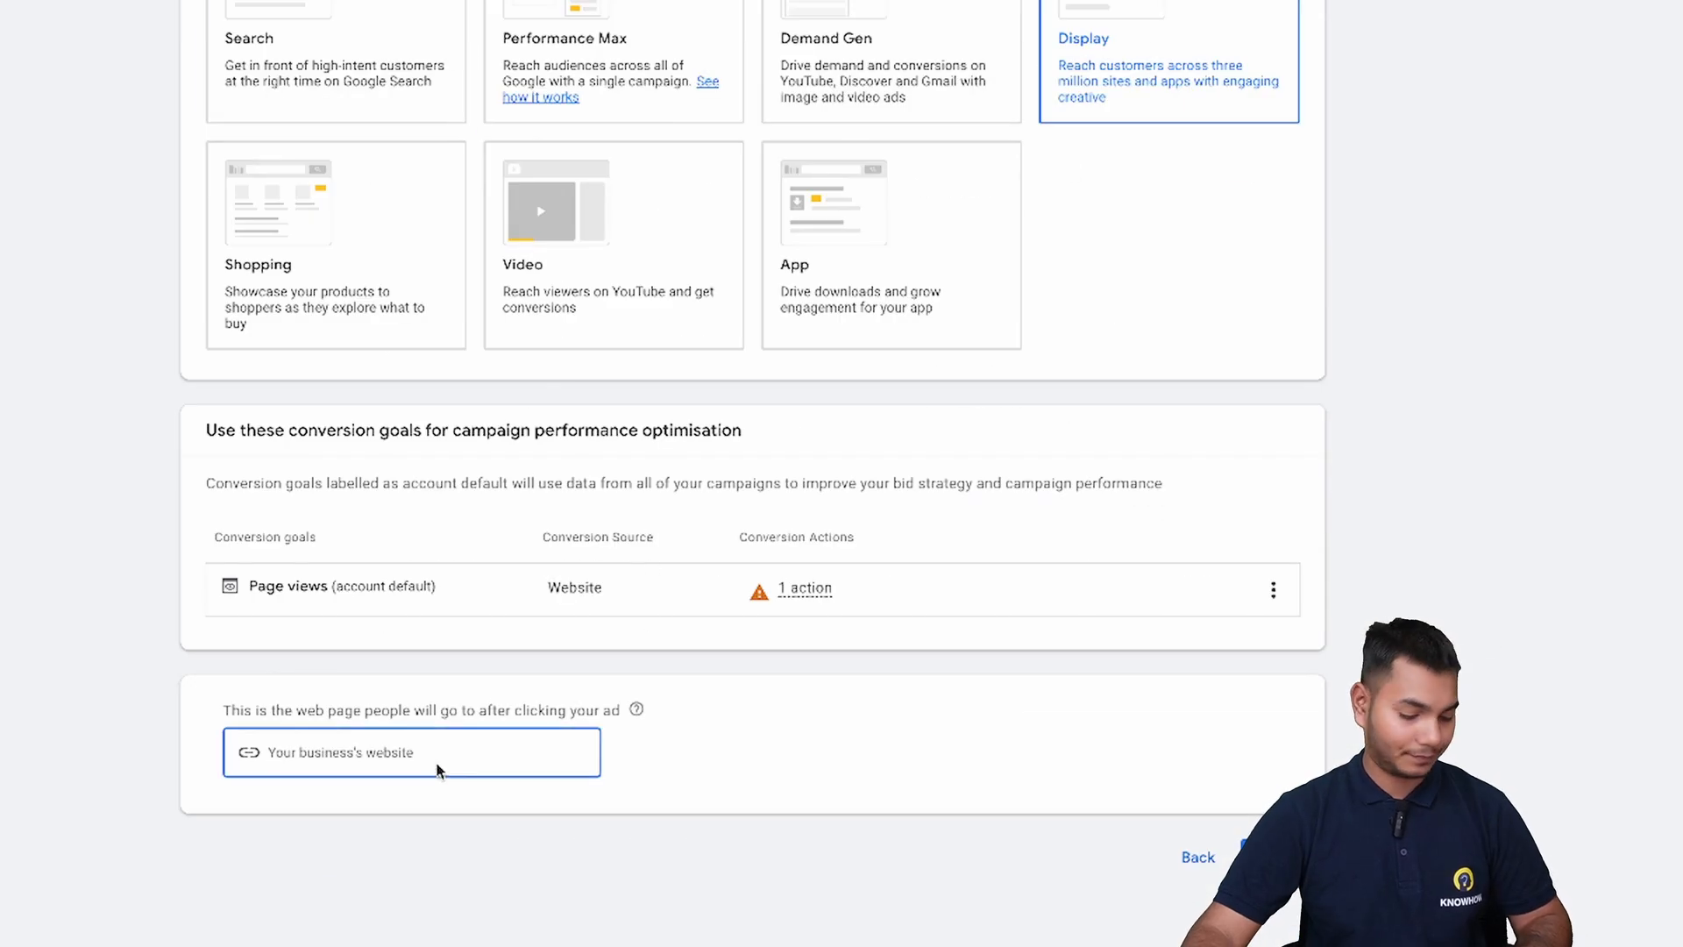
text(https://knowhowacademy.in/)
key(Return)
Name the campaign "knowhow - 27 jan - Display - awareness" and continue to the campaign settings.
scroll(492, 658, down, 3)
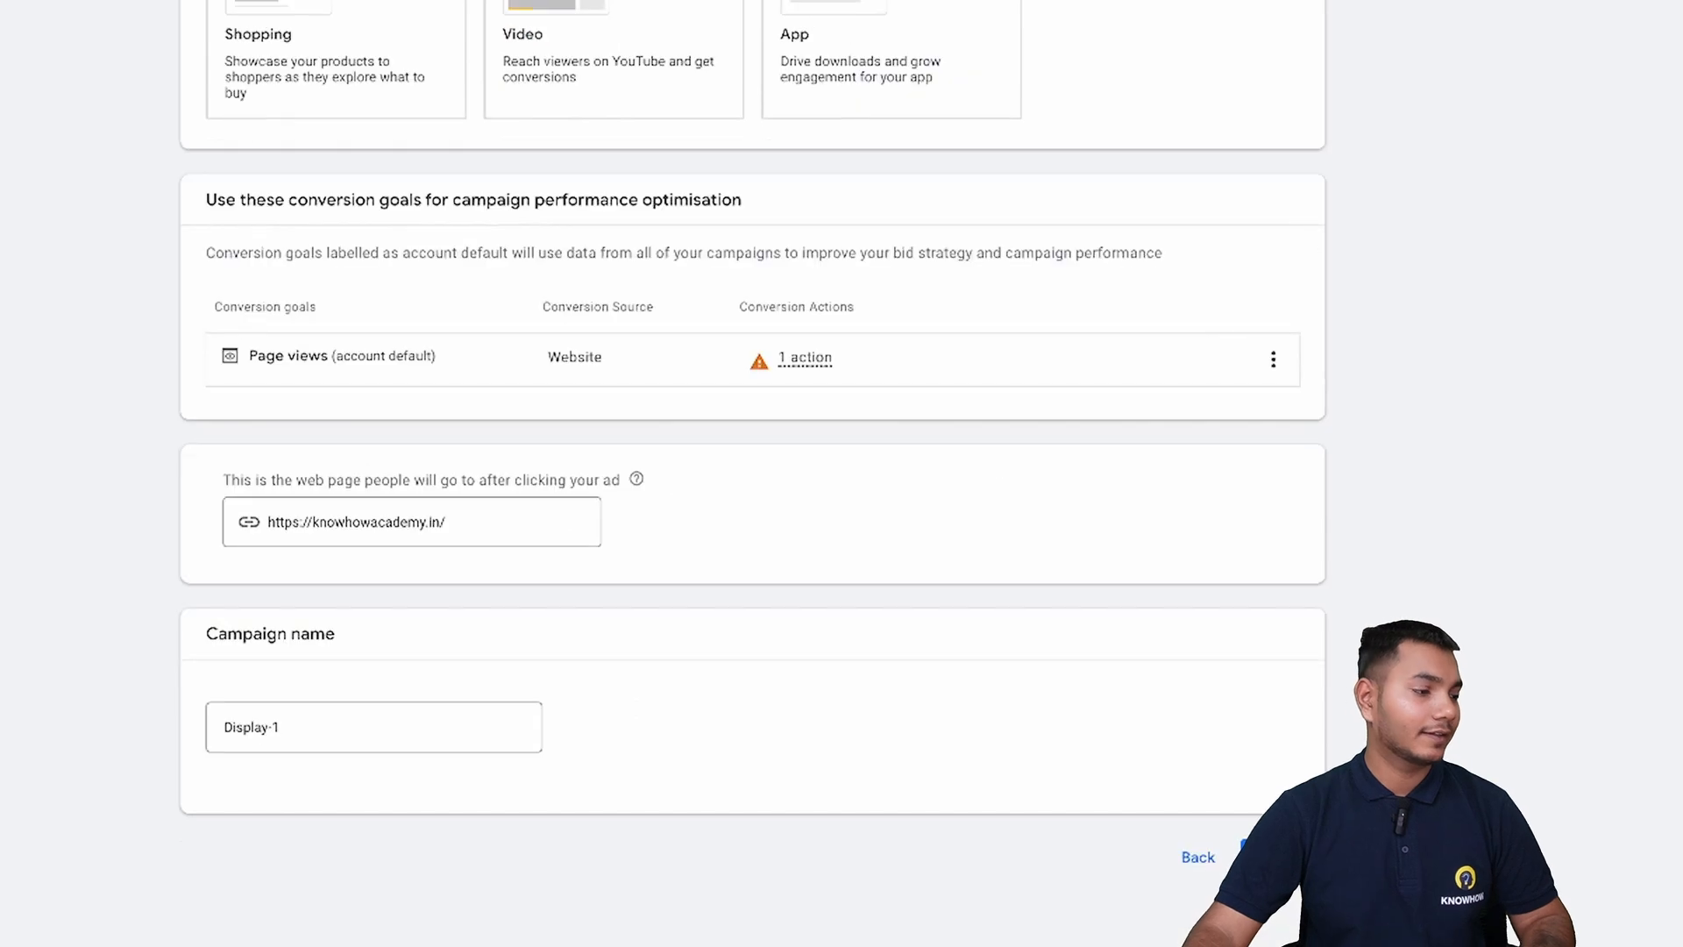
click(213, 731)
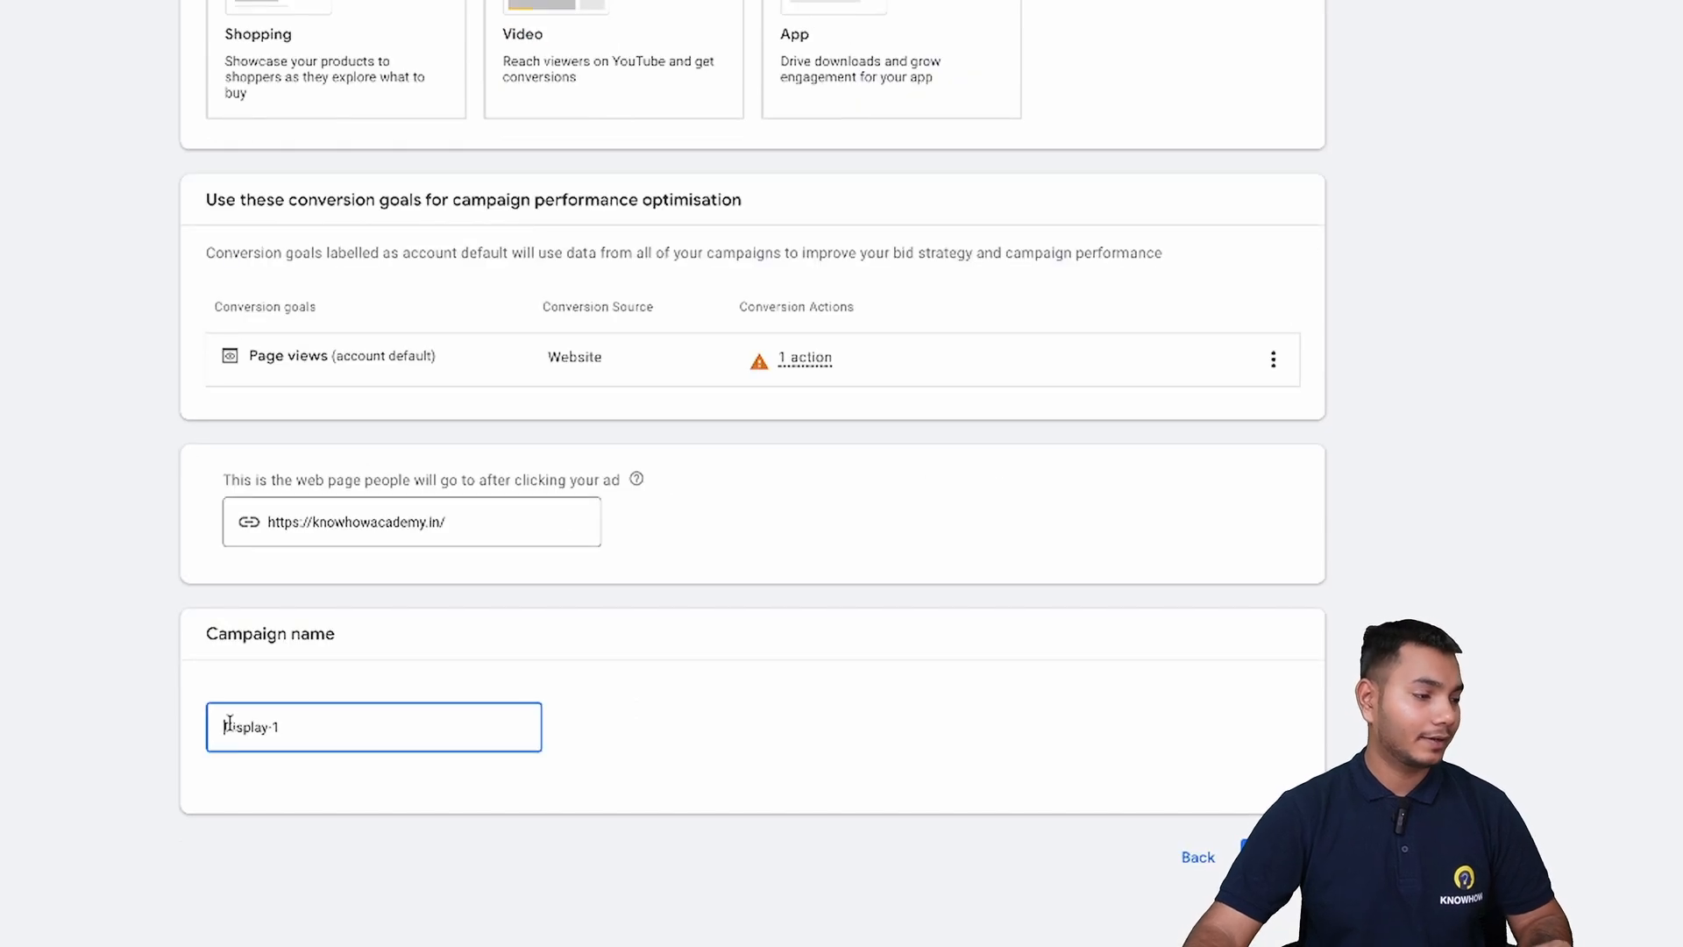
text(knowhow )
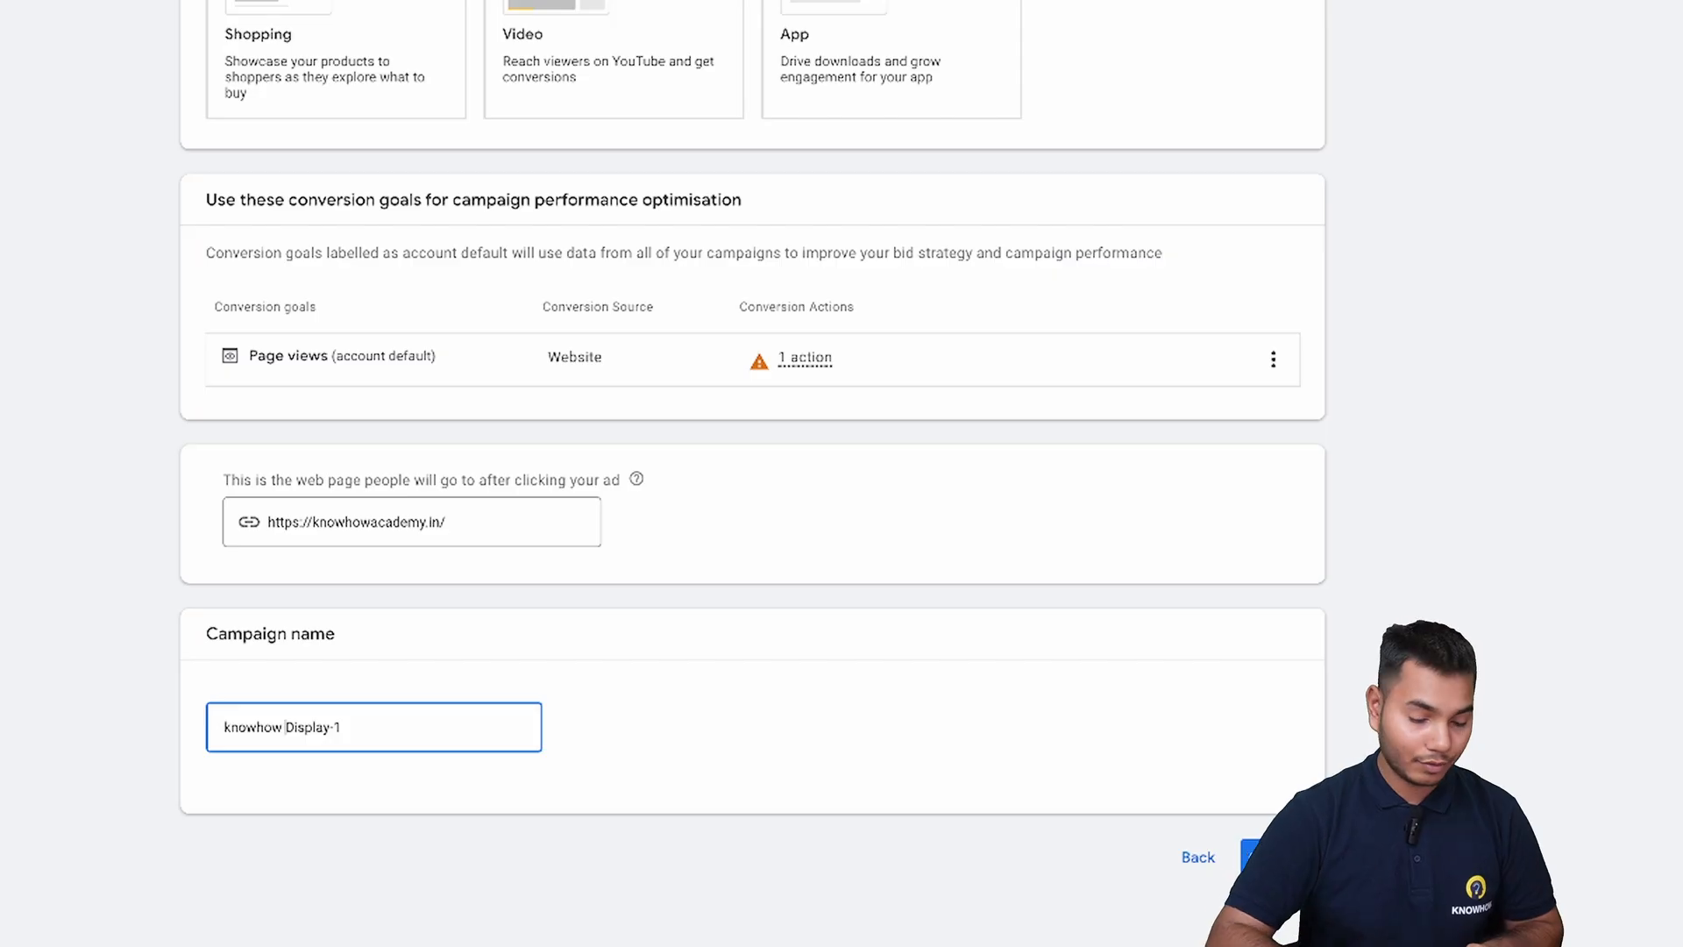
text(- 2)
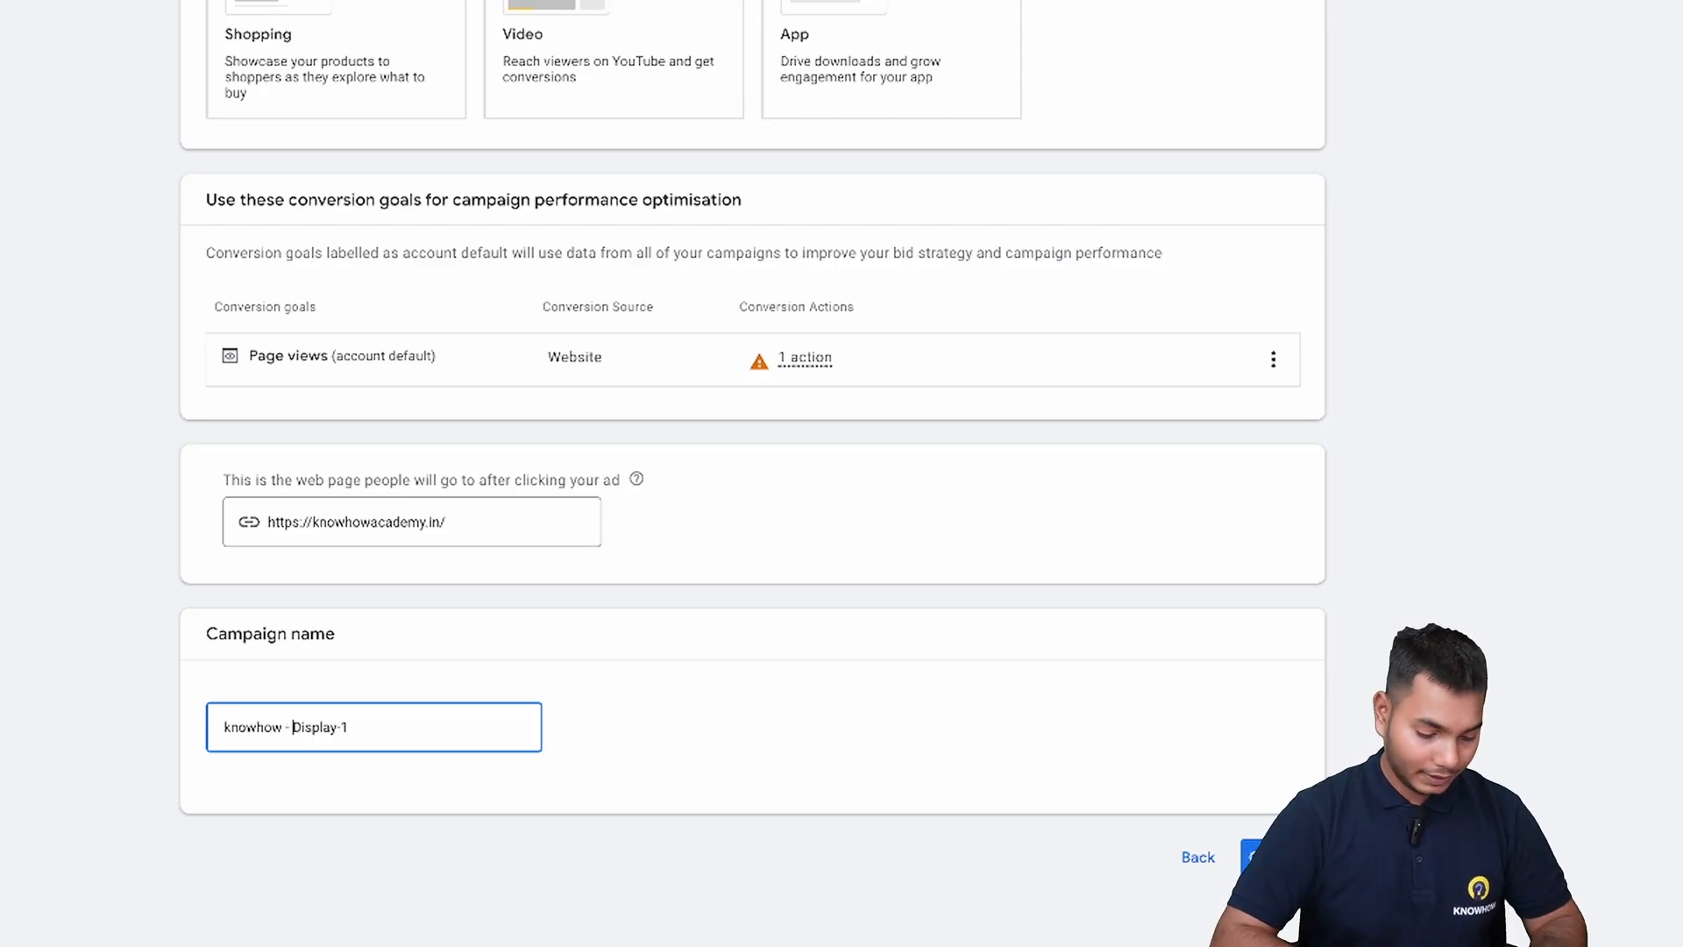
text(7 jan -)
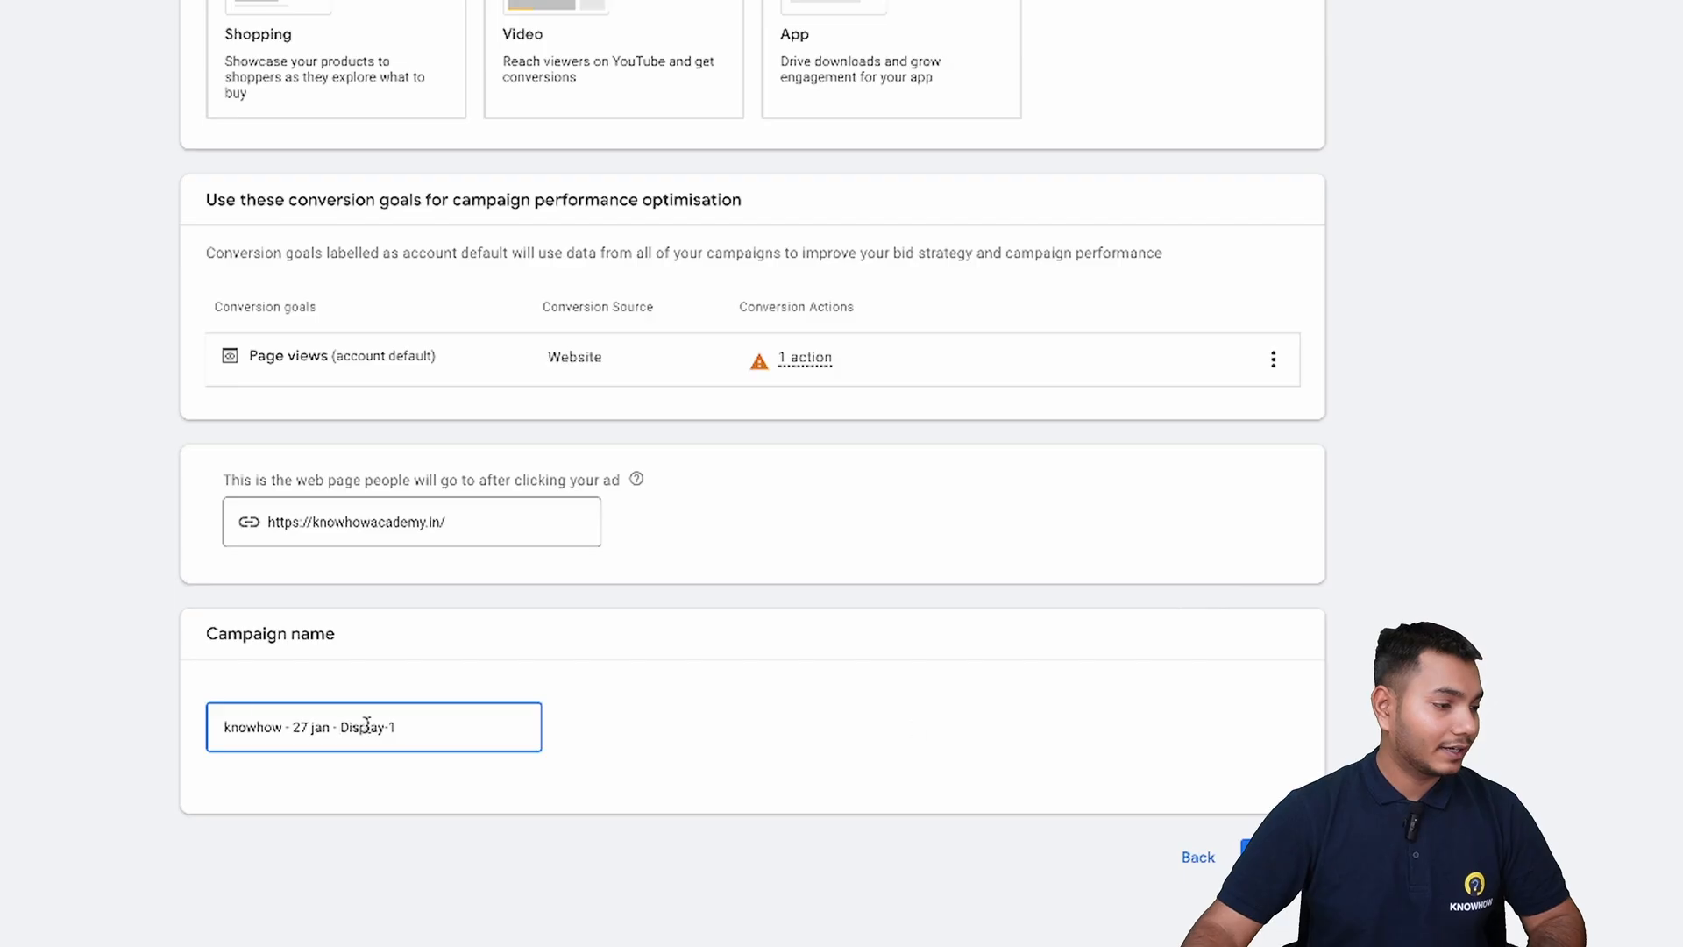
click(419, 726)
key(BackSpace)
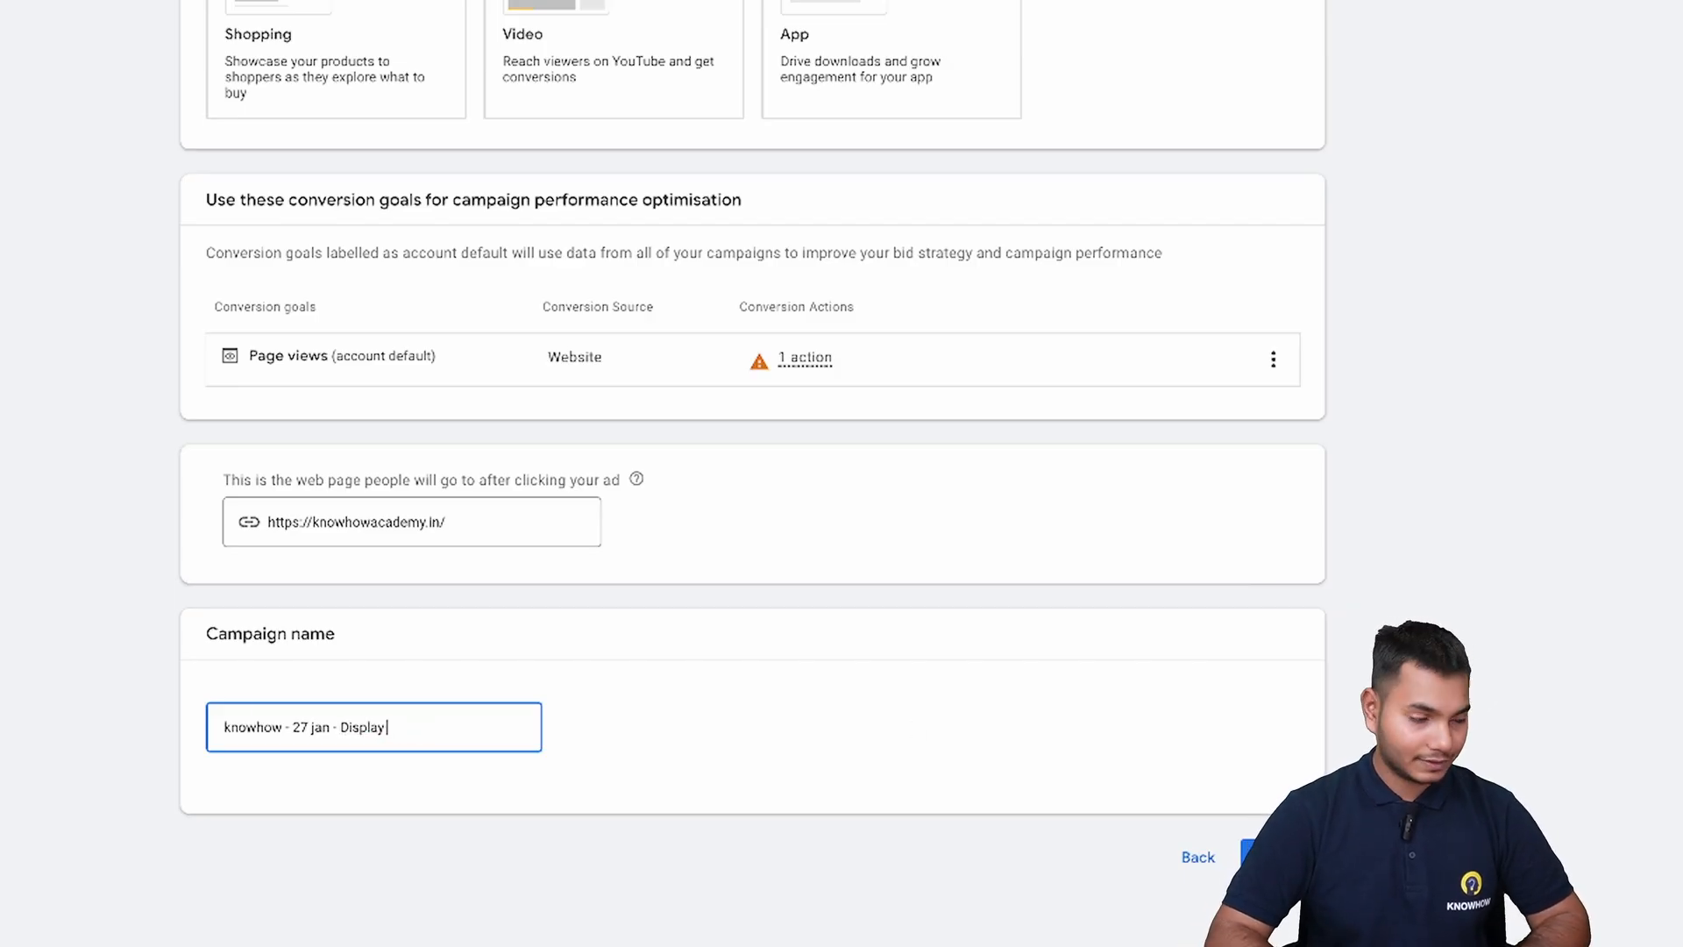
text(- awareness)
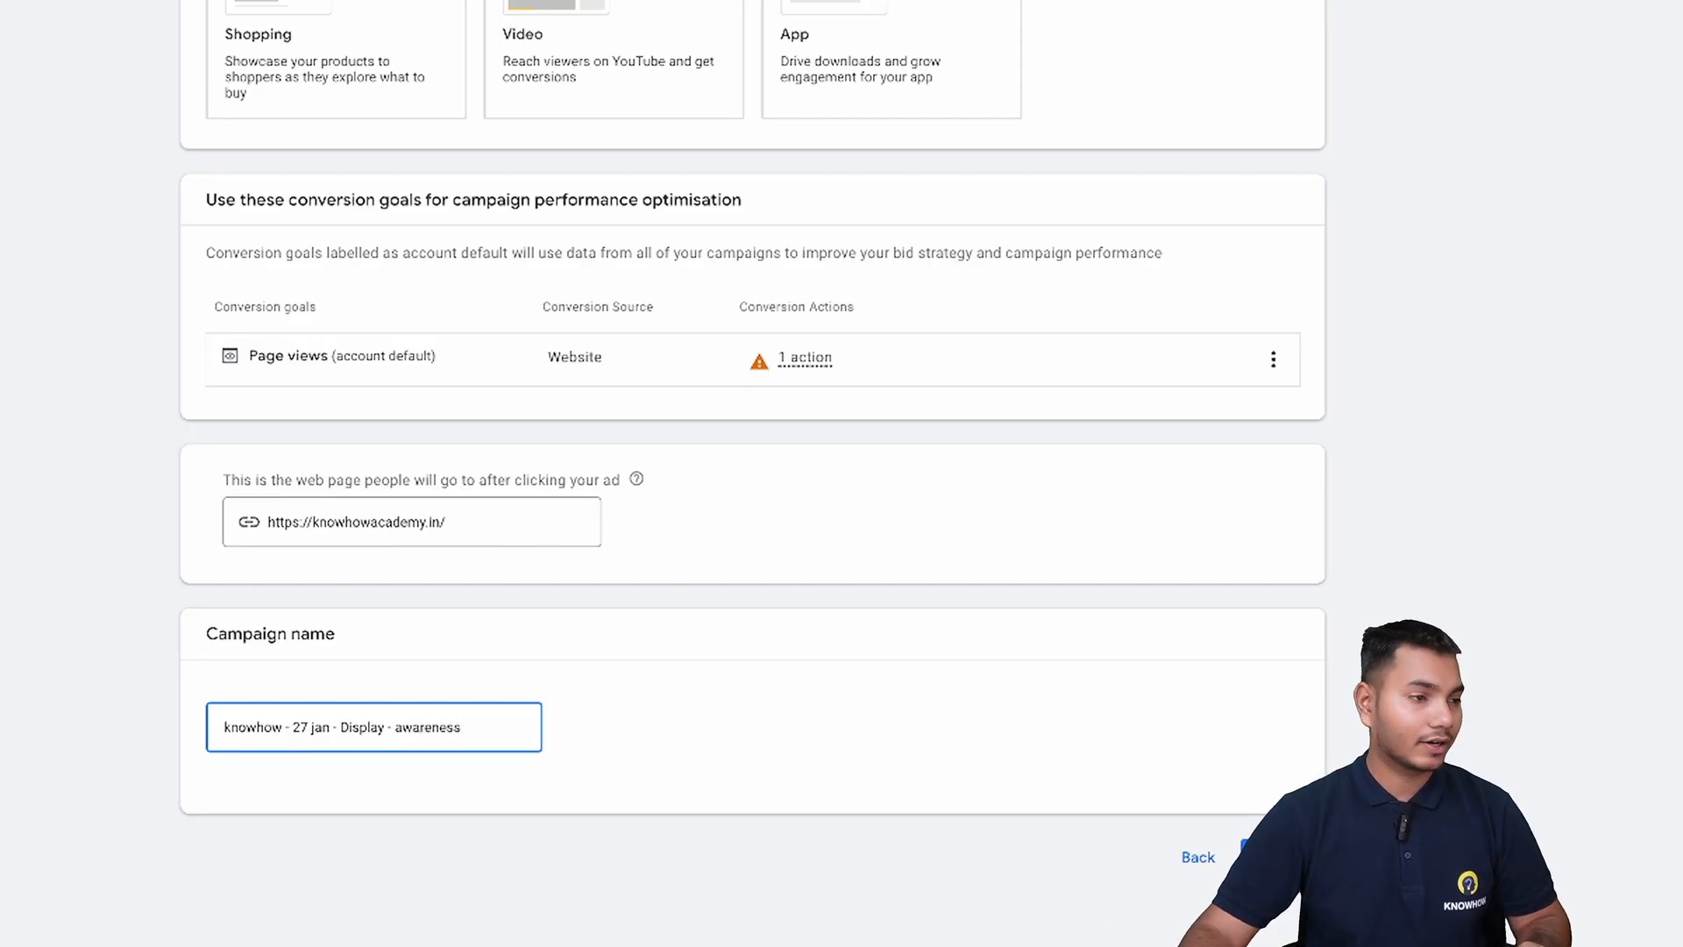
click(1280, 858)
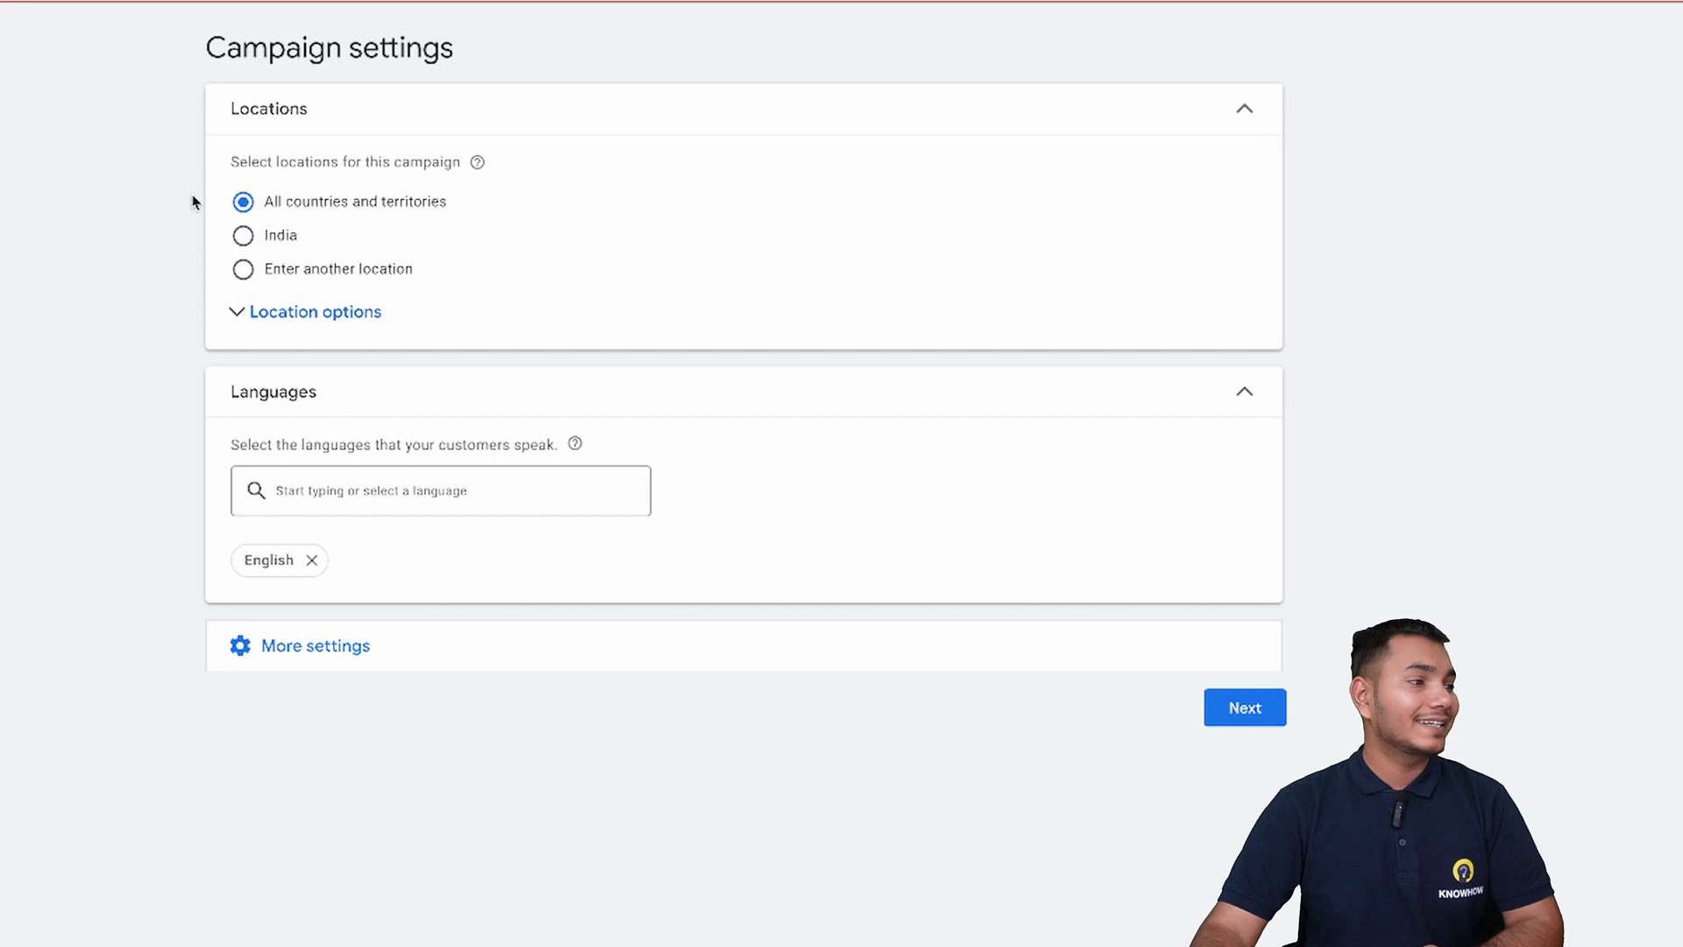
Set the campaign location to India and the customer languages to All languages.
click(242, 236)
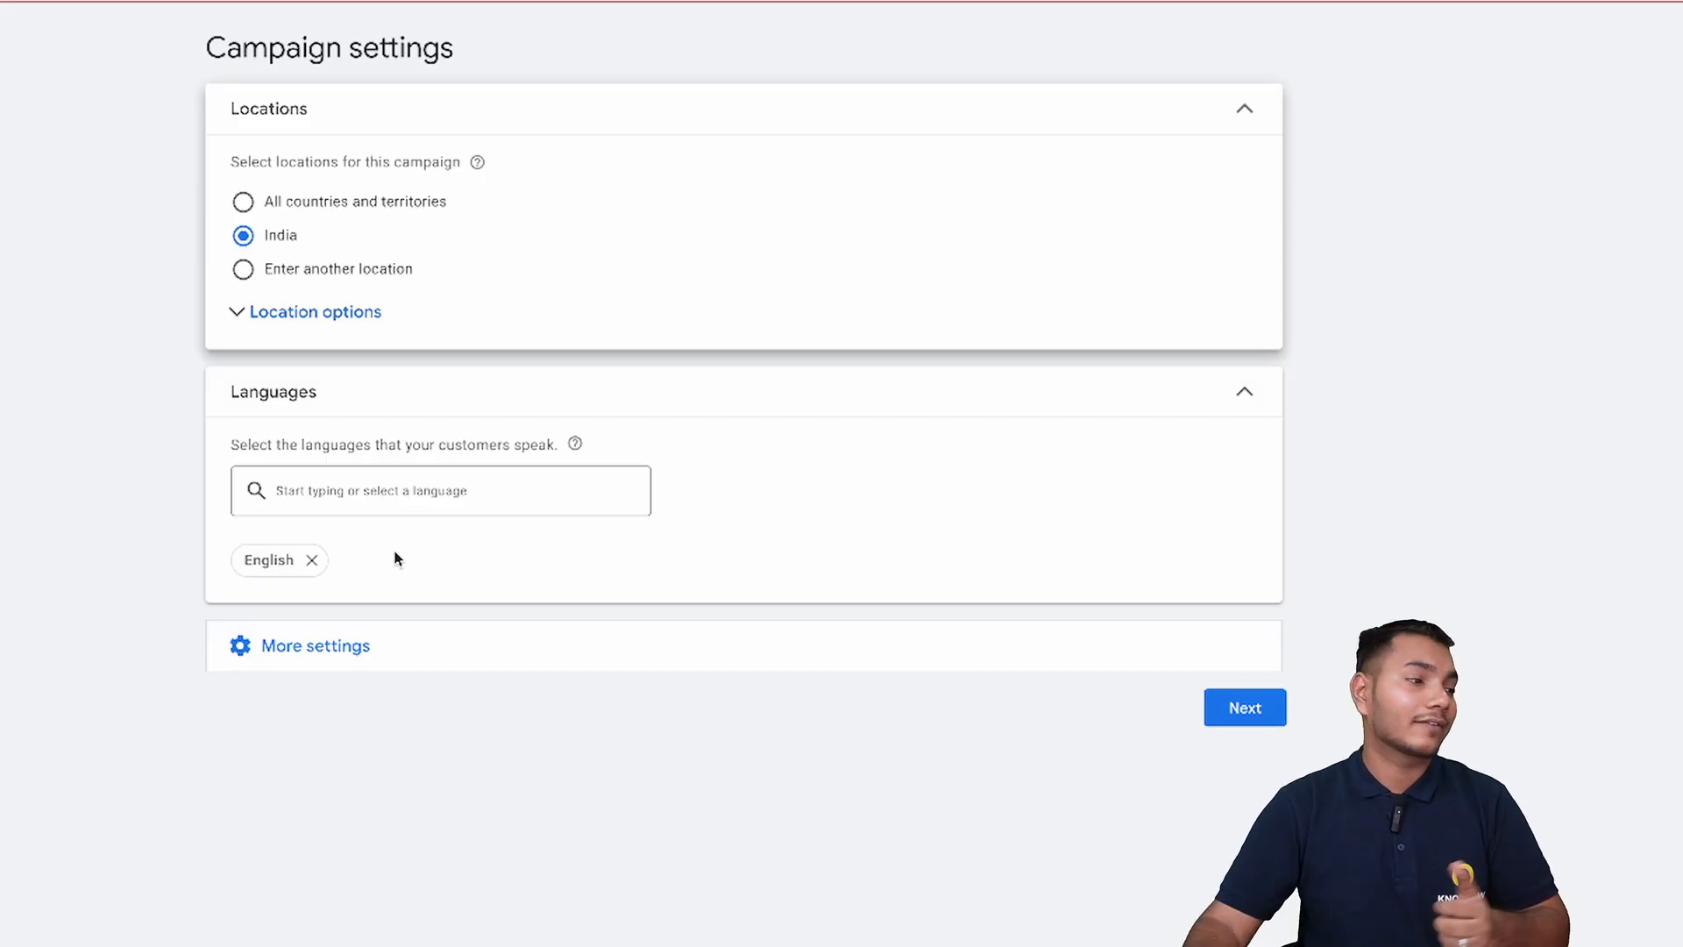
click(333, 489)
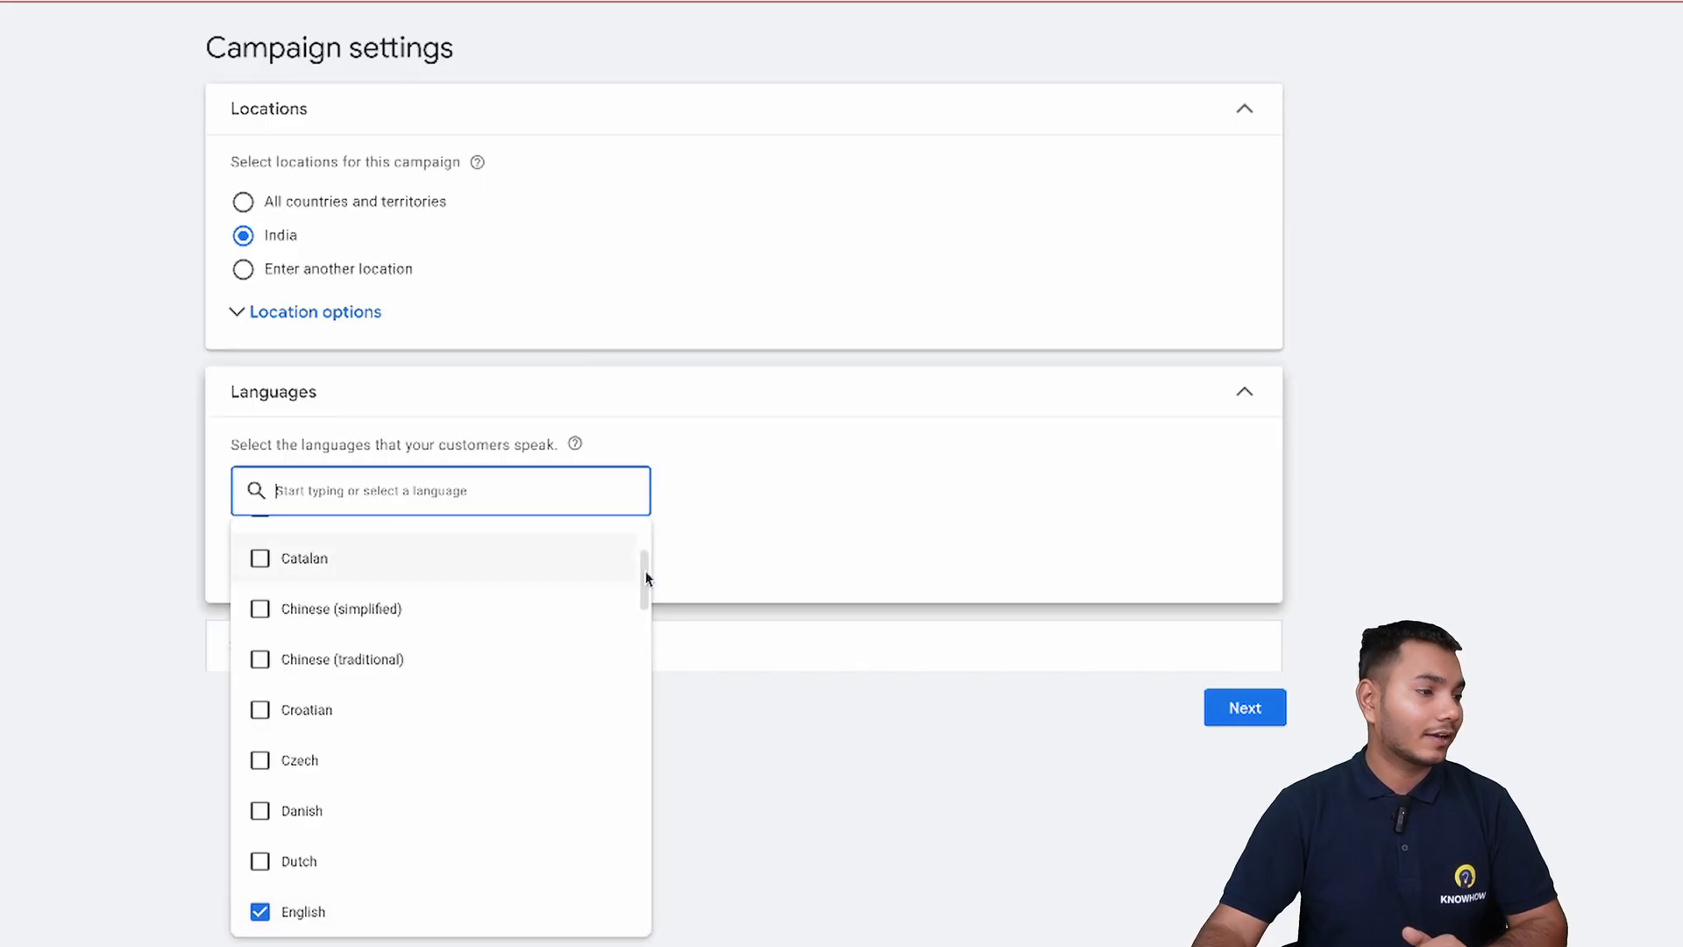
drag(646, 574, 646, 555)
click(406, 561)
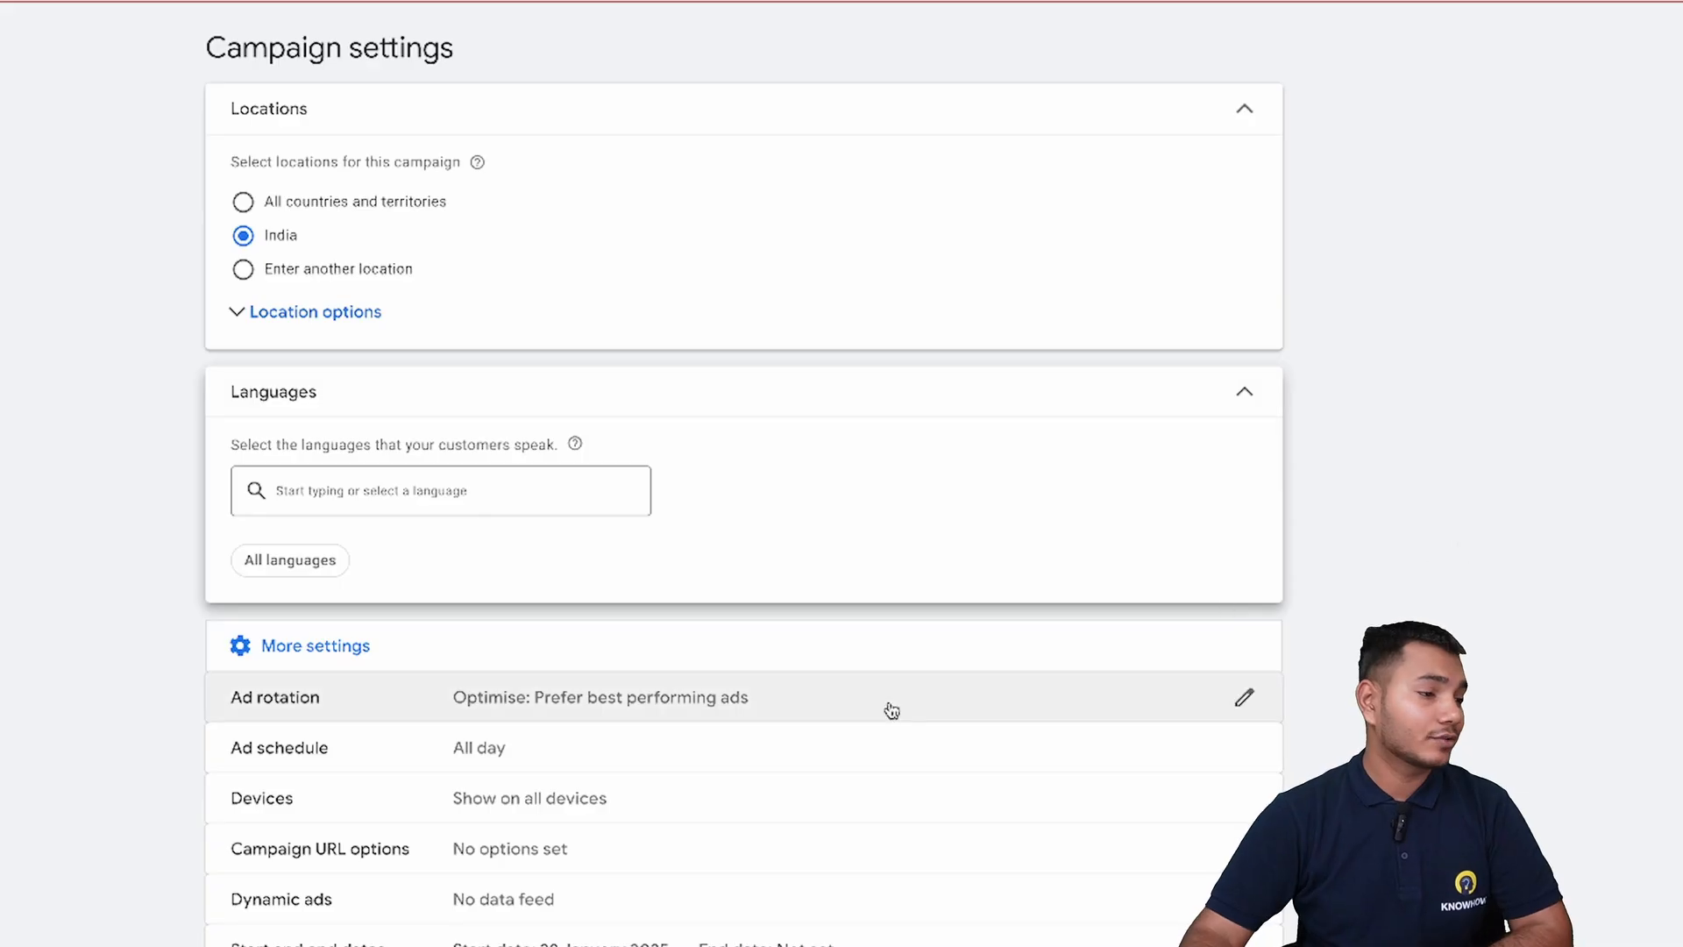
Open the campaign's additional ad rotation and ad schedule settings and review their options.
click(739, 712)
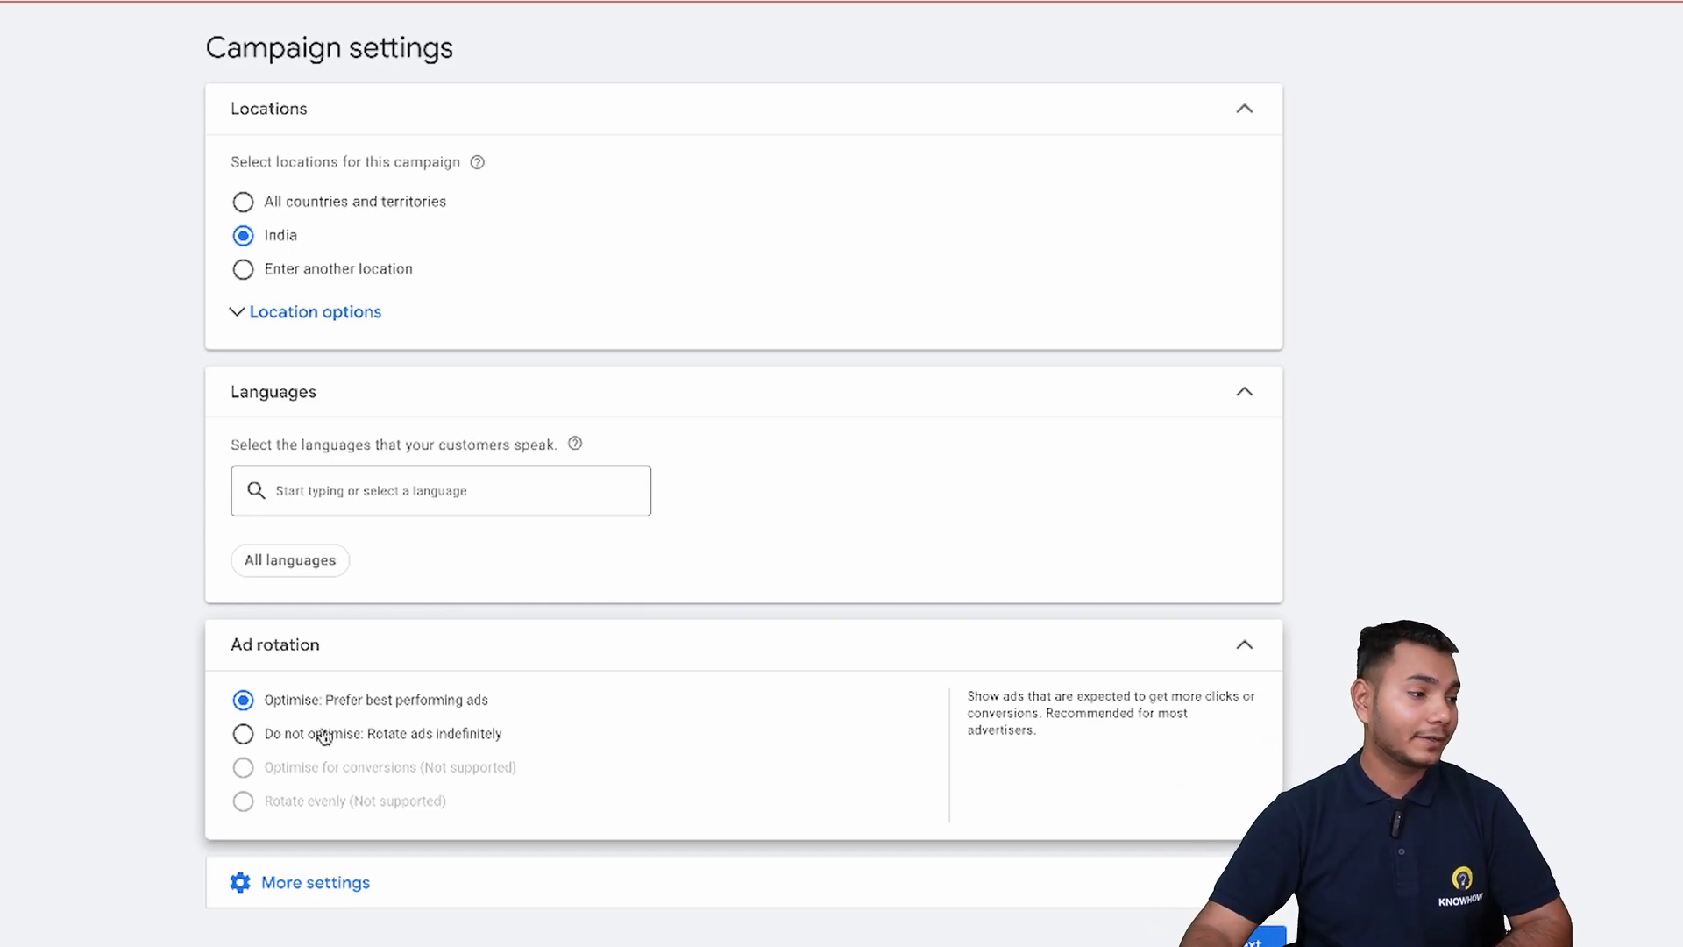
click(534, 869)
scroll(857, 639, down, 4)
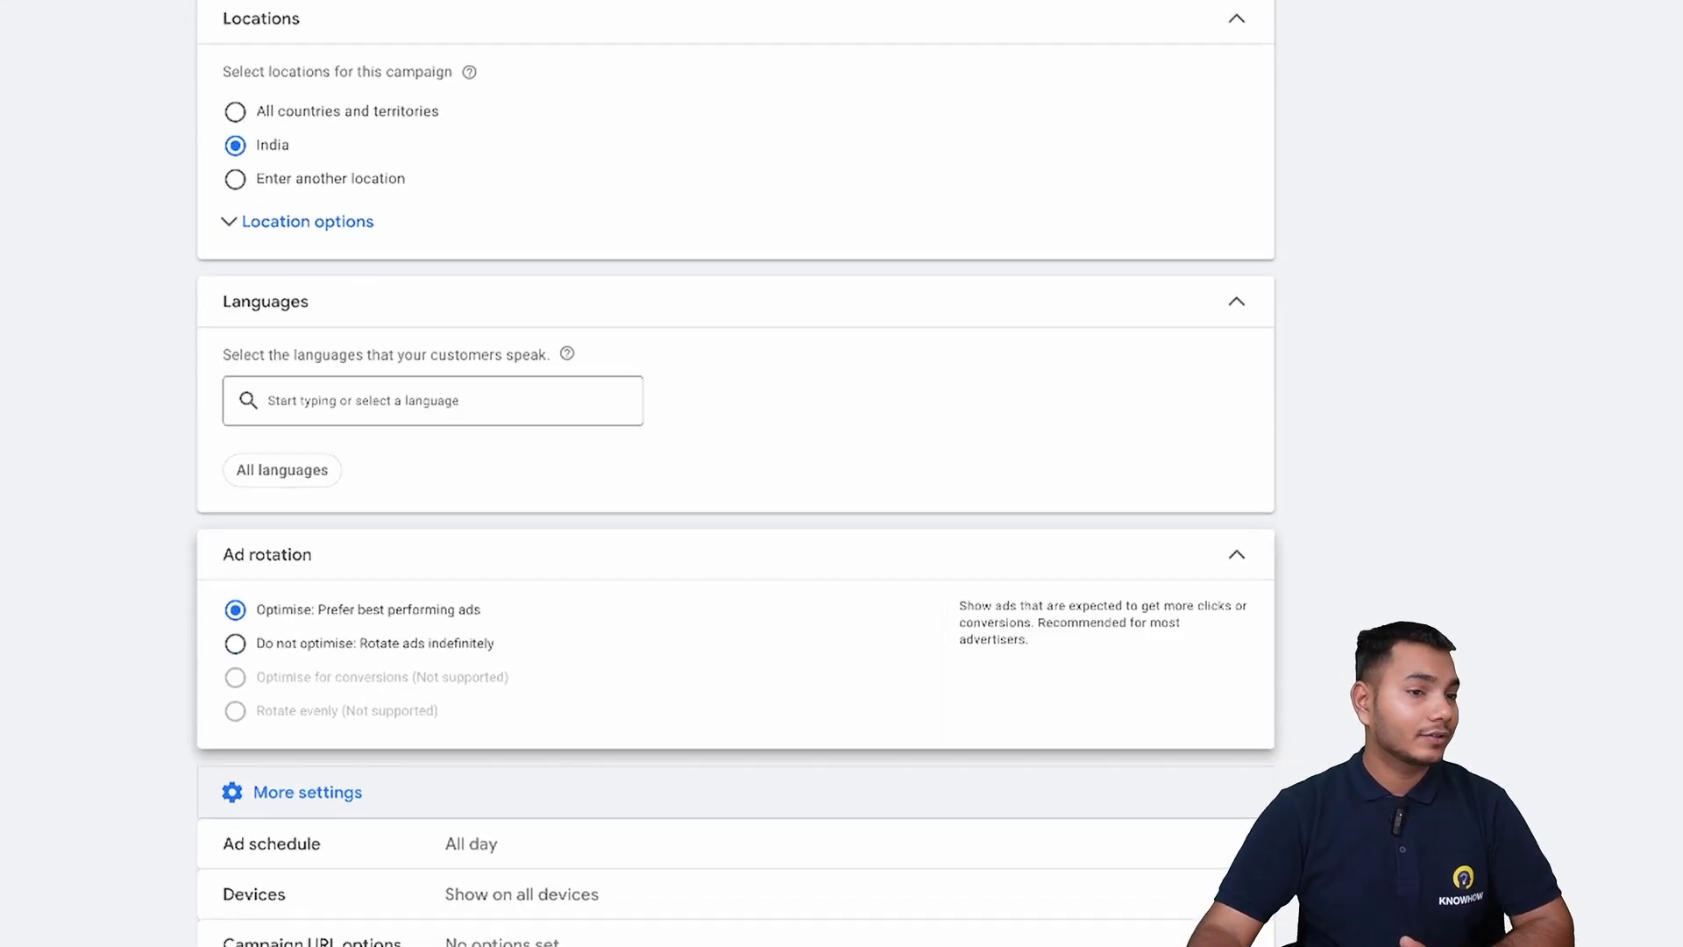
click(313, 612)
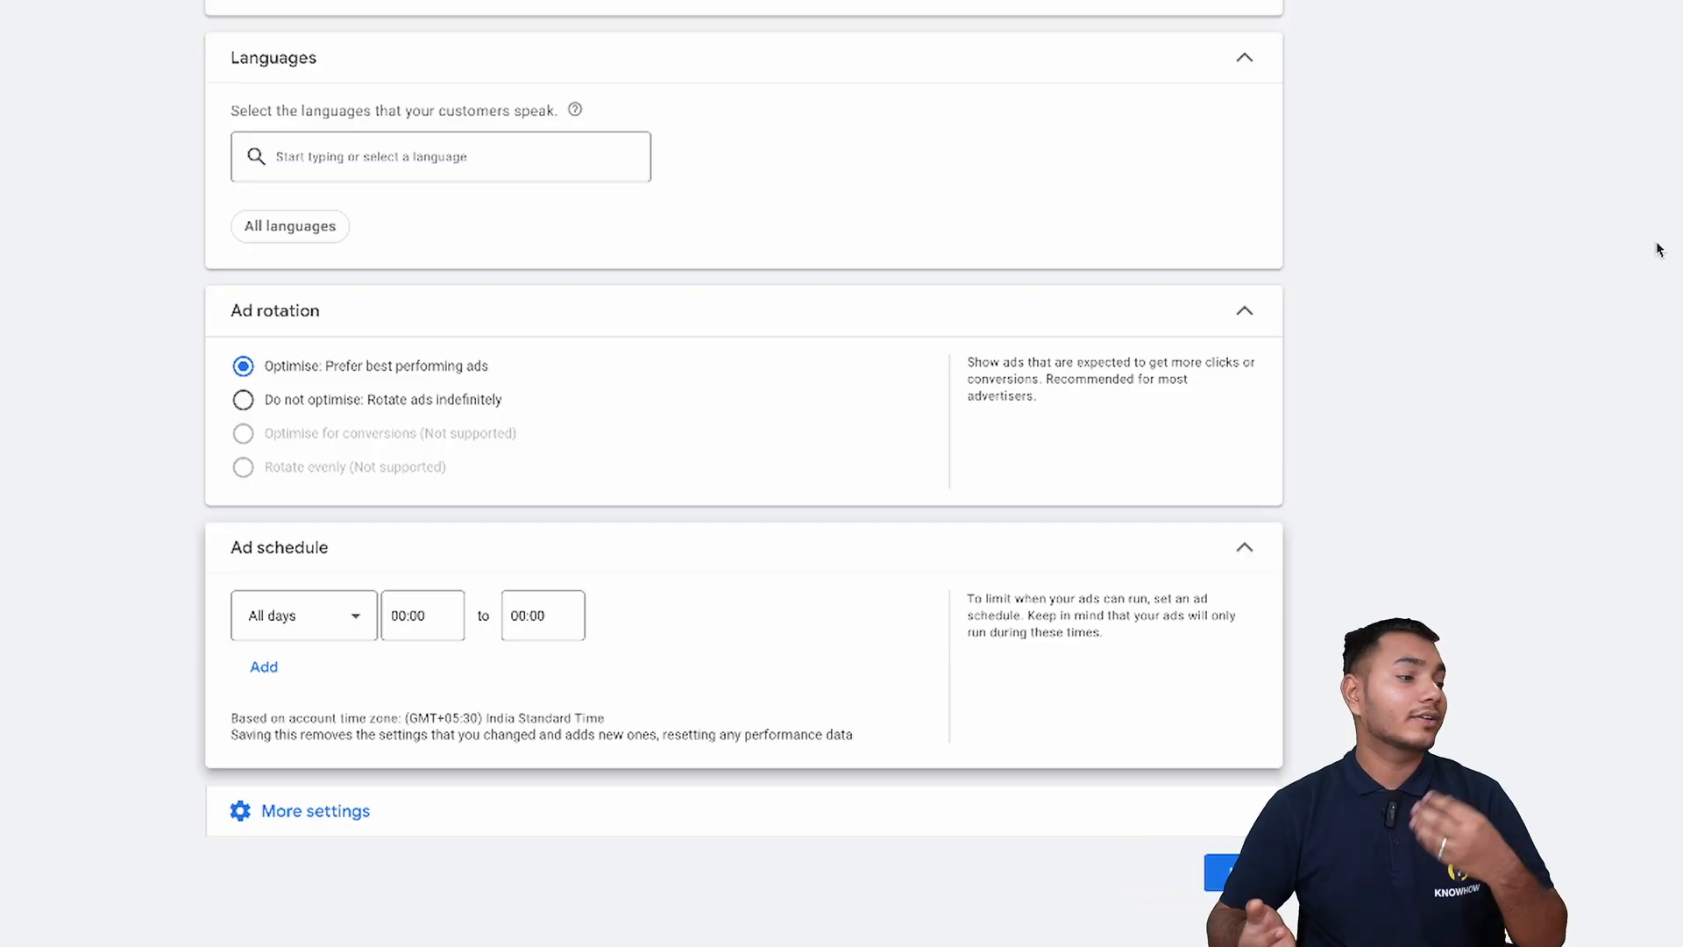
Open the campaign's device settings and switch them to specific targeting for devices.
click(315, 811)
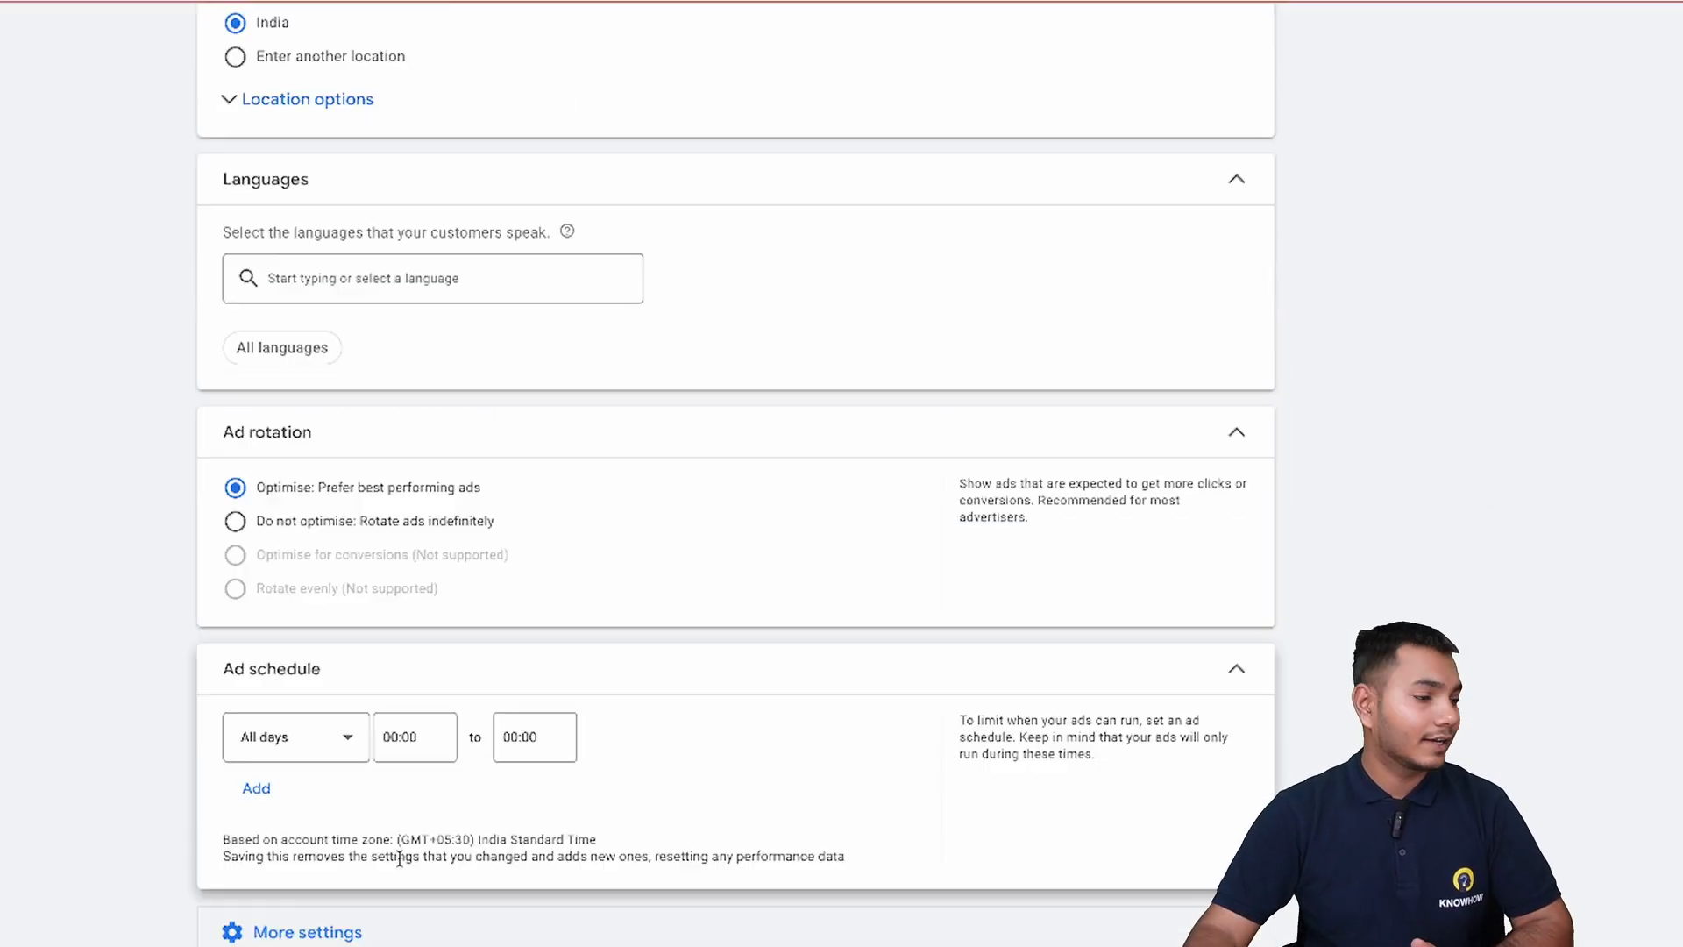
scroll(377, 824, down, 2)
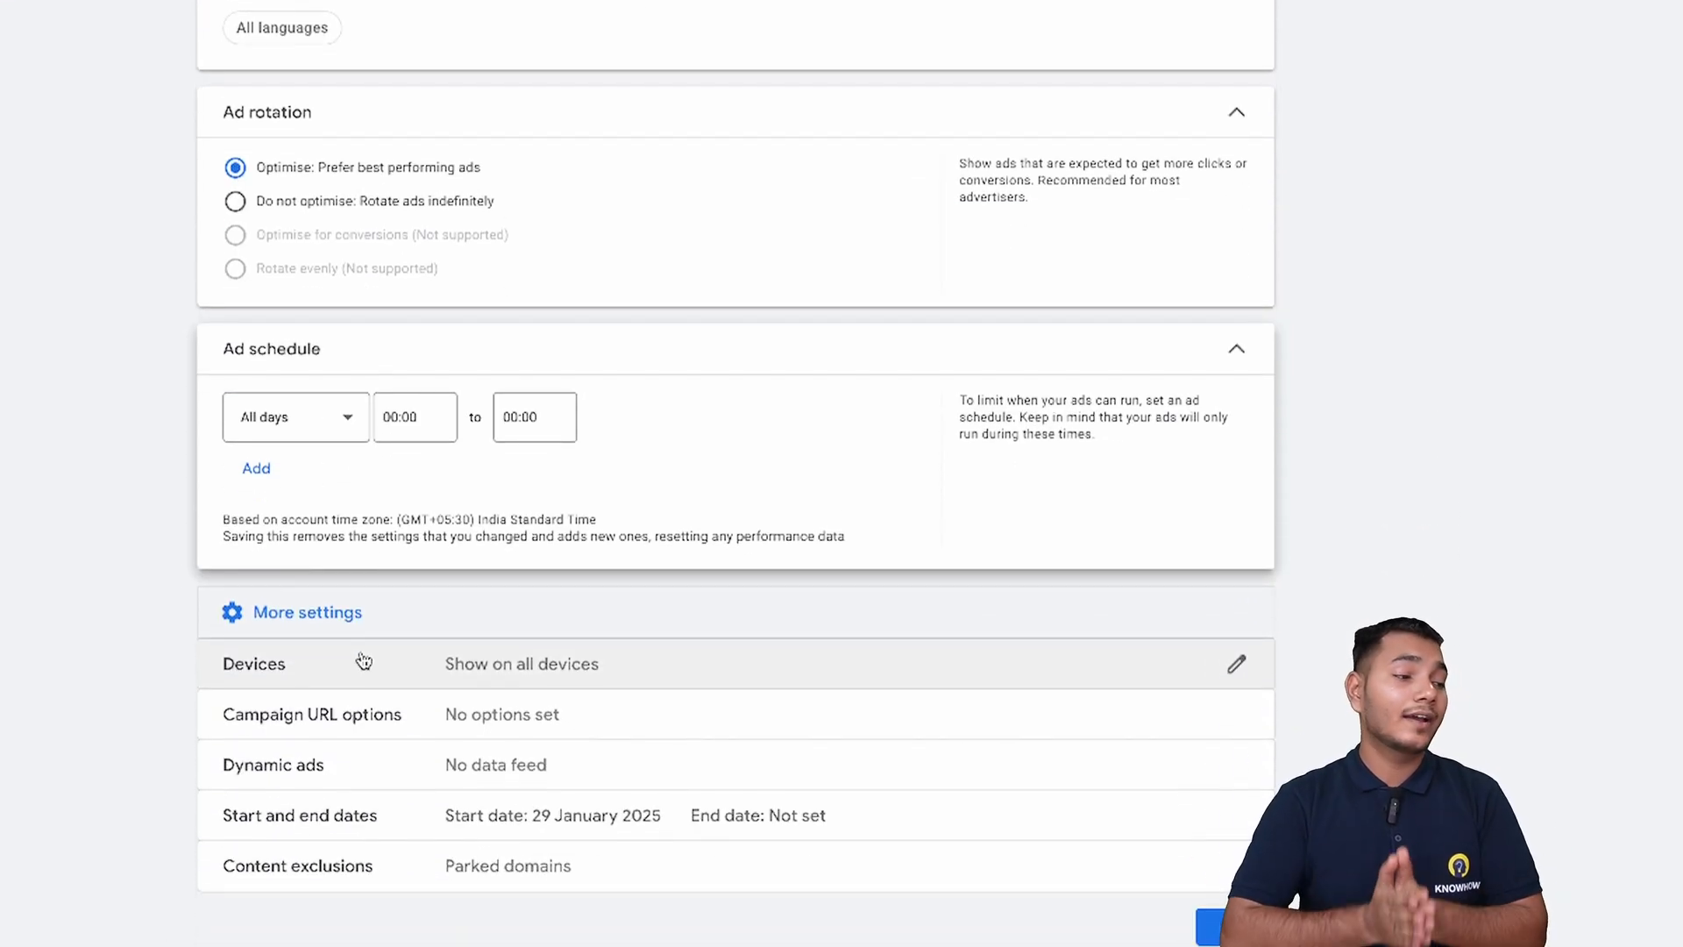
click(364, 662)
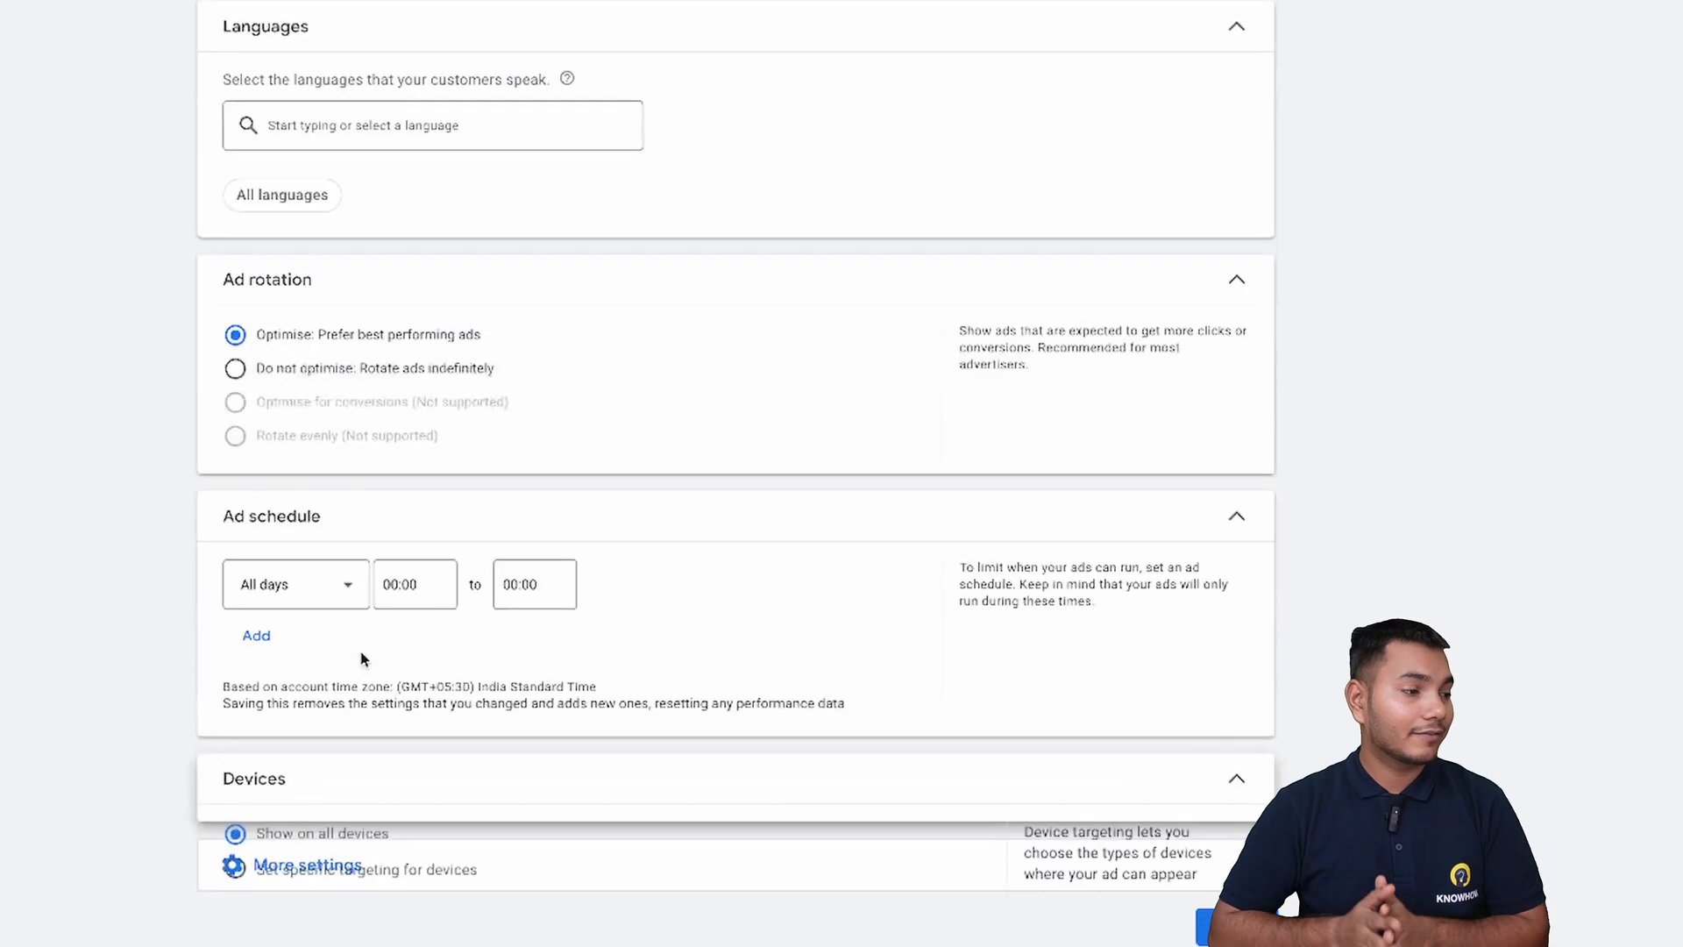
scroll(1510, 488, down, 1)
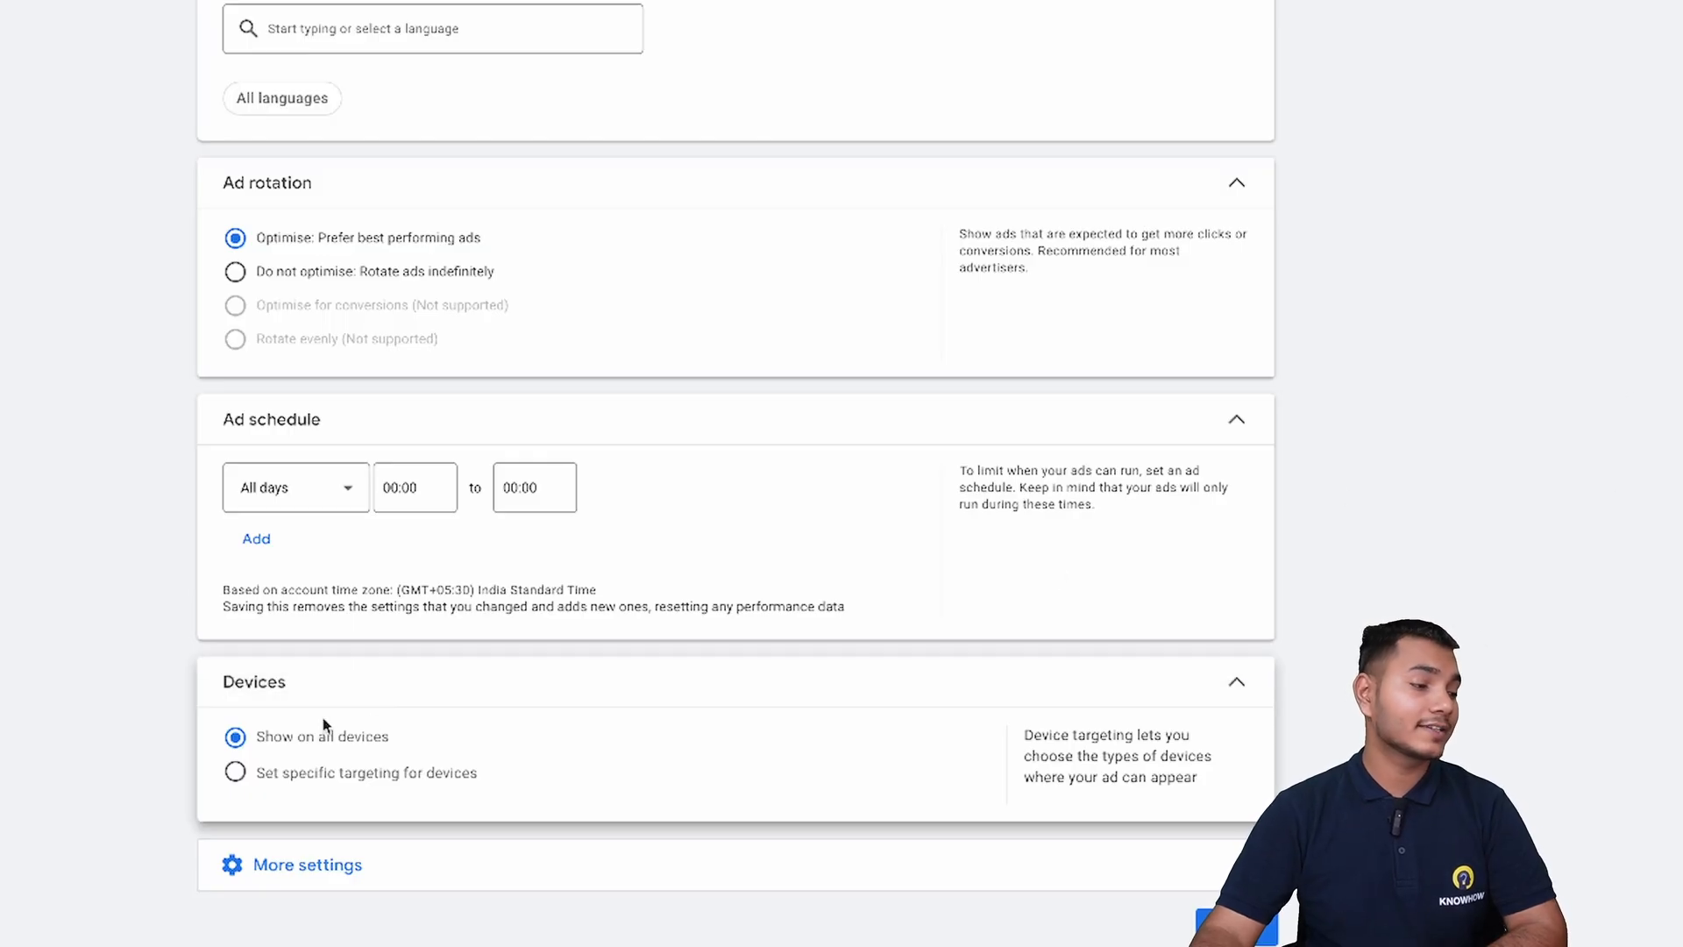
click(235, 773)
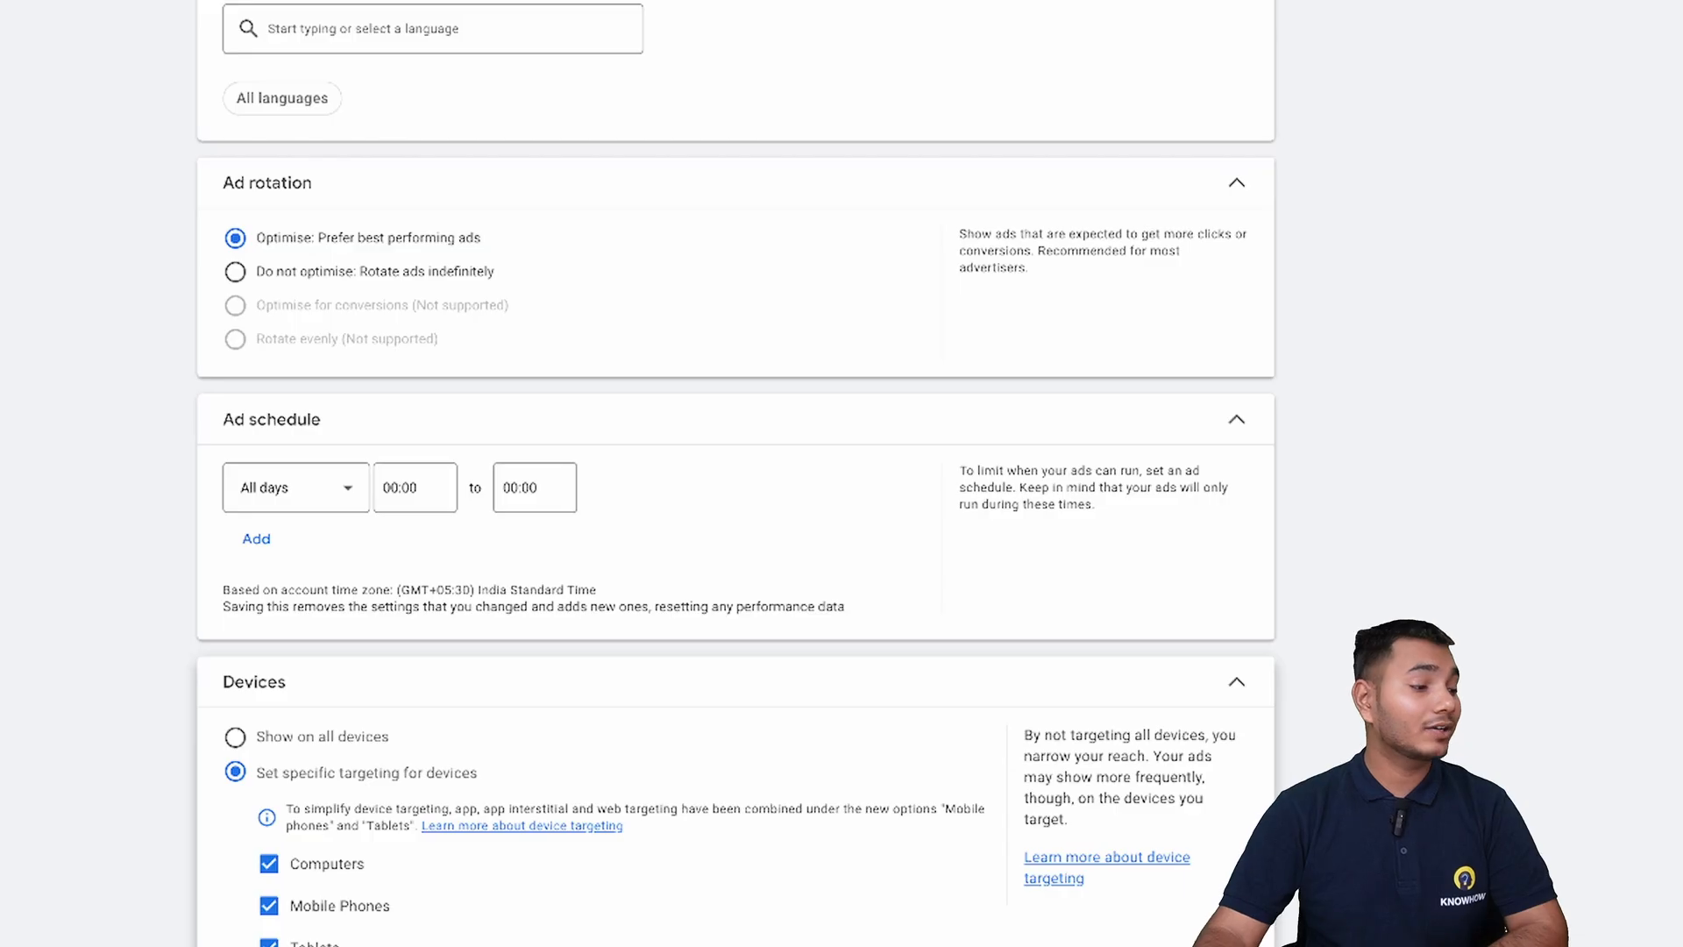
Limit the campaign's operating system targeting to Android and iOS.
scroll(1470, 529, down, 5)
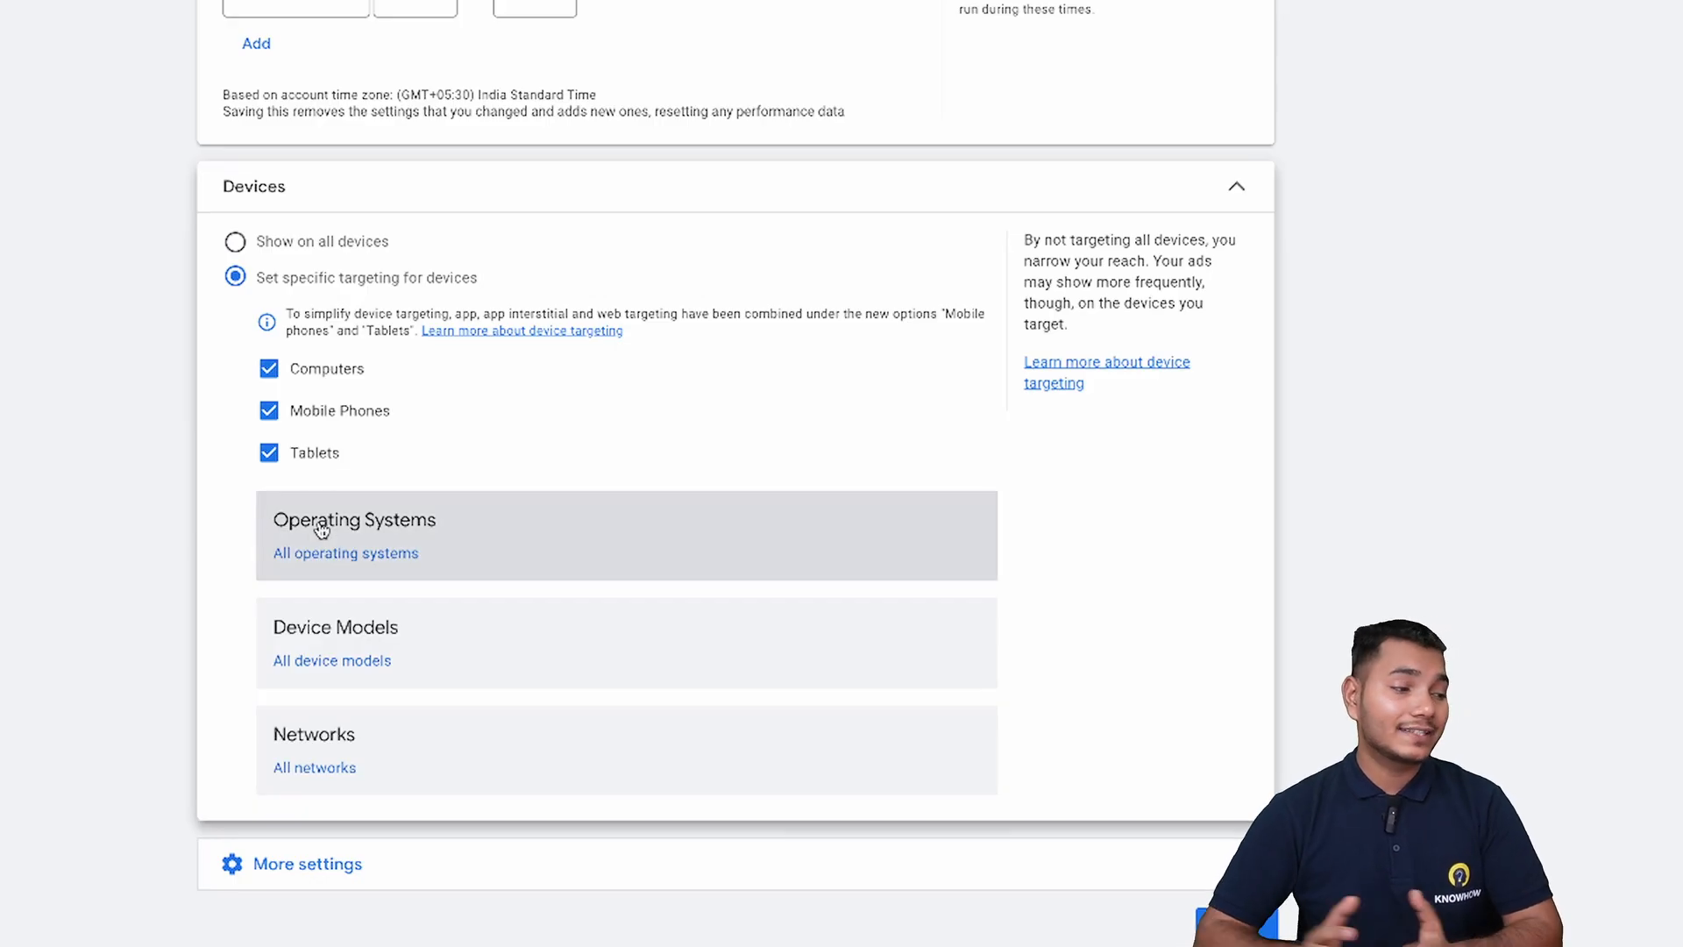
click(412, 558)
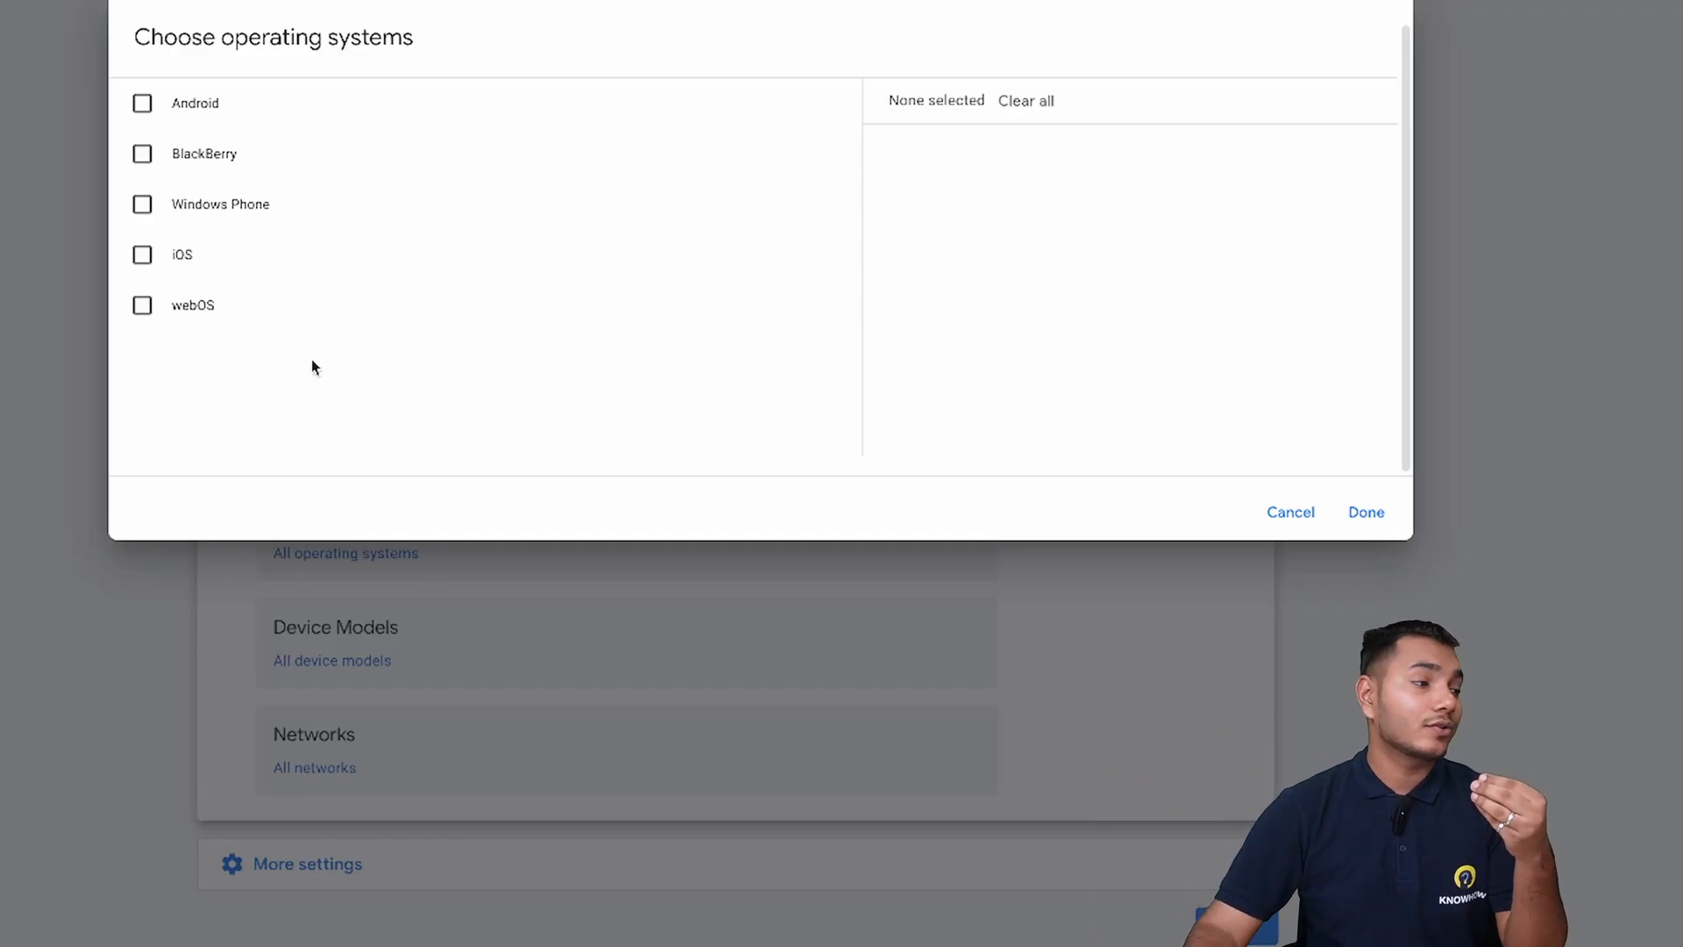
click(142, 103)
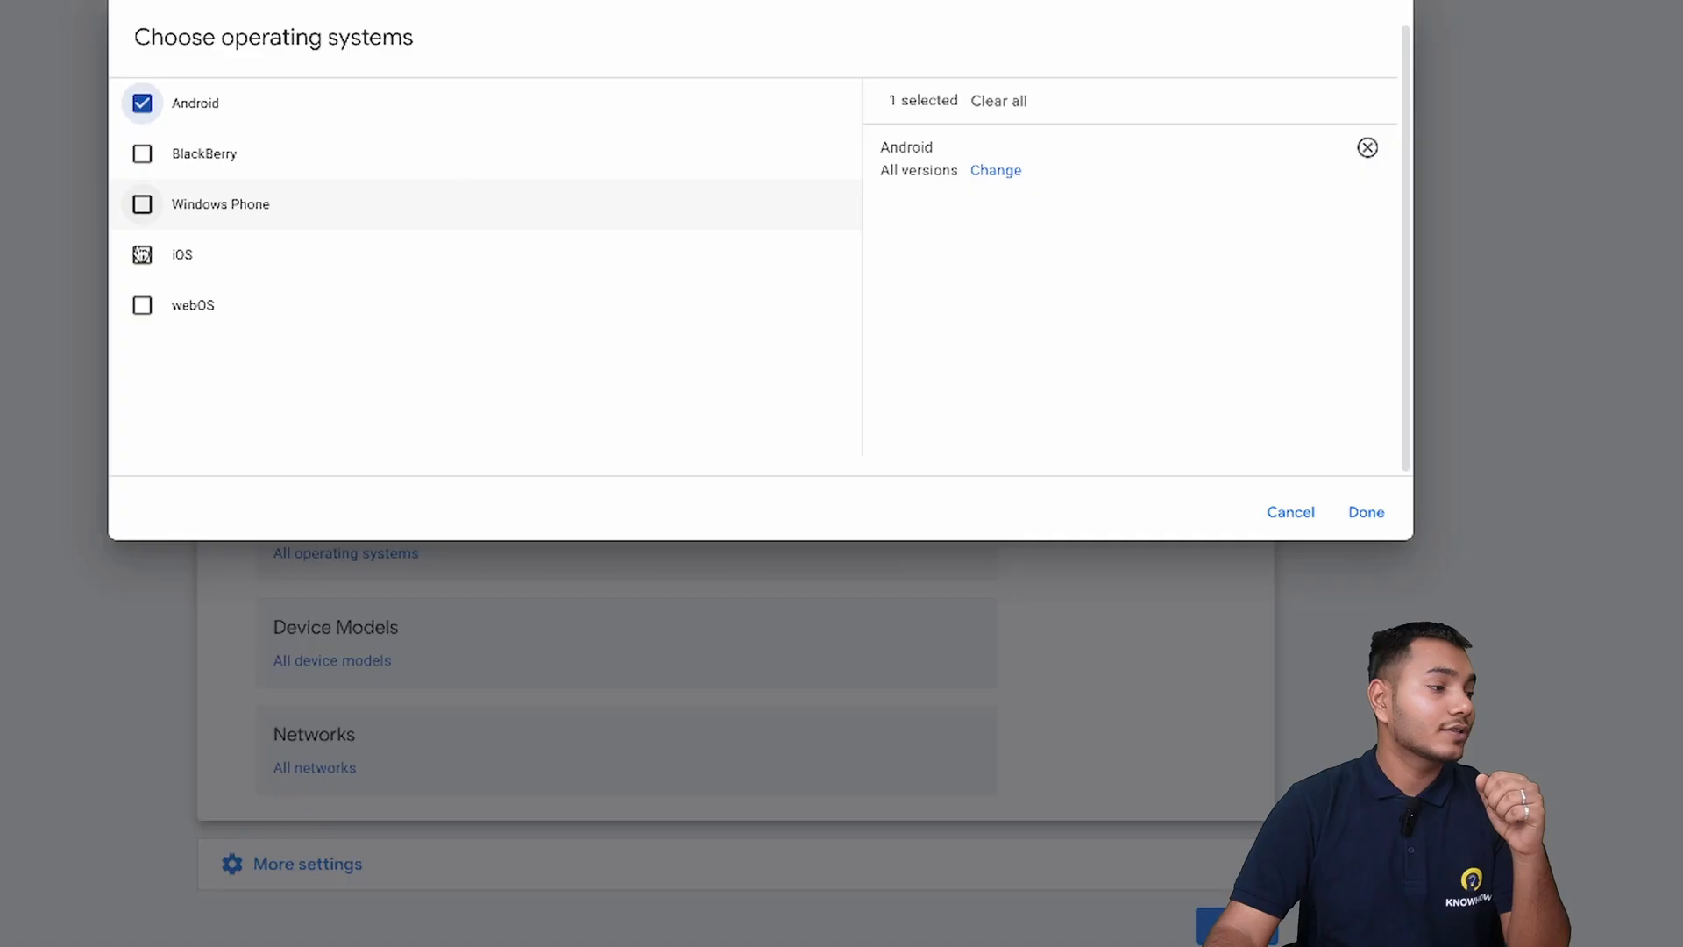
click(309, 265)
click(1366, 512)
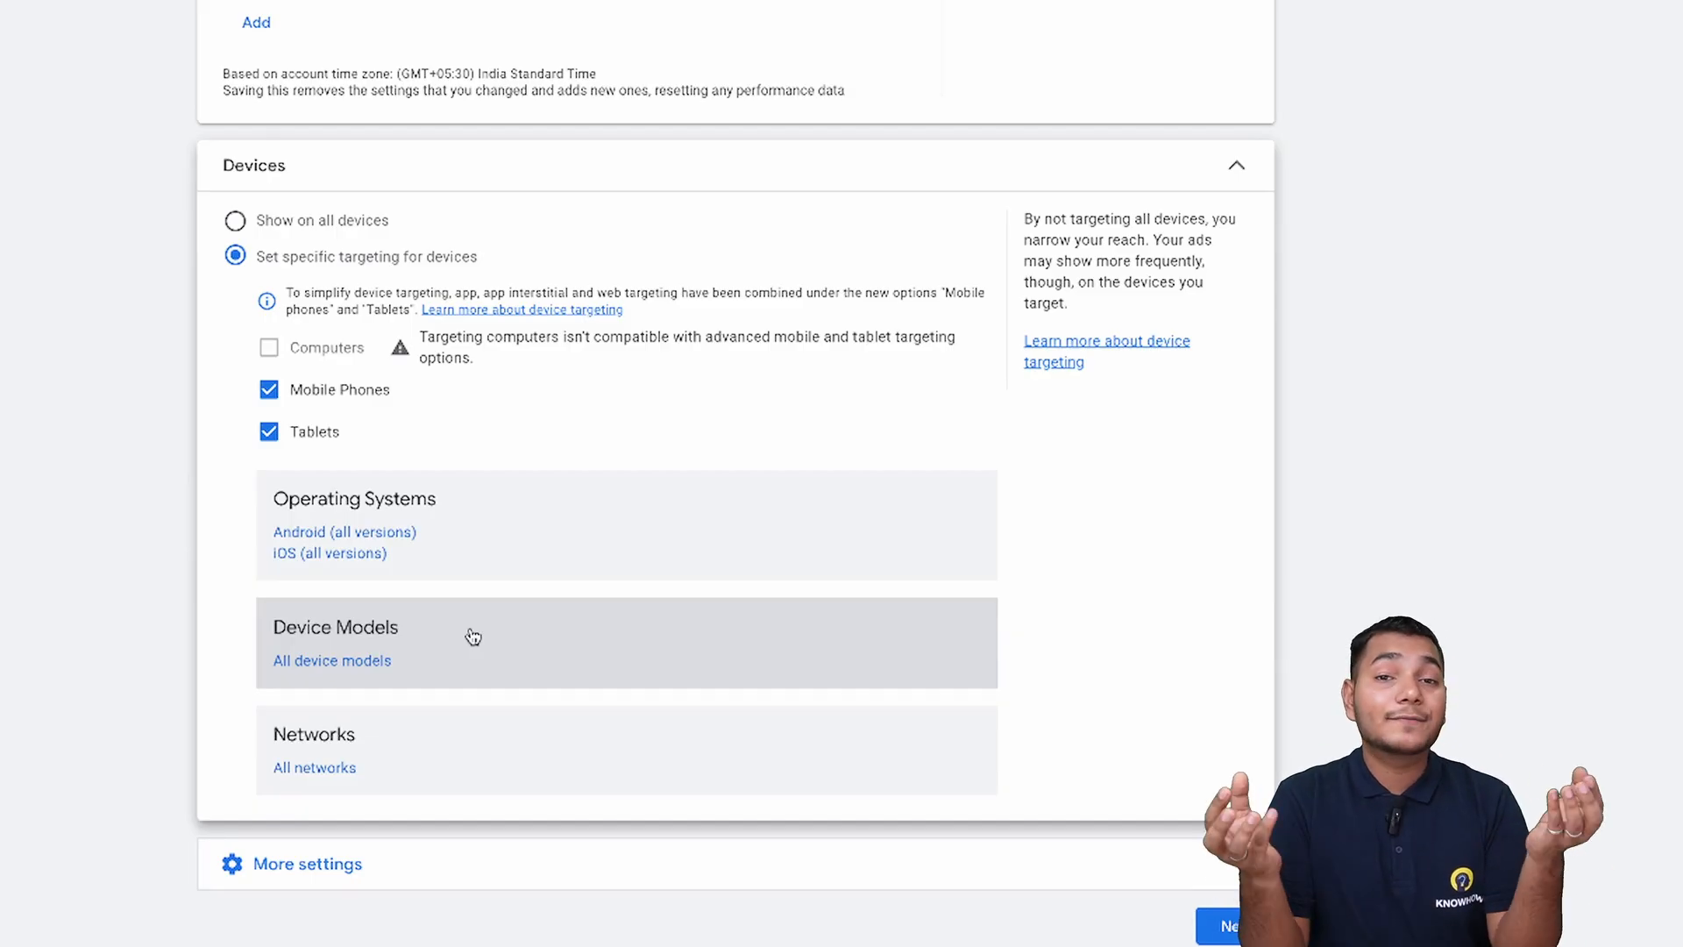
Restrict the device models targeted by the campaign to all Acer and all HUAWEI models.
click(473, 638)
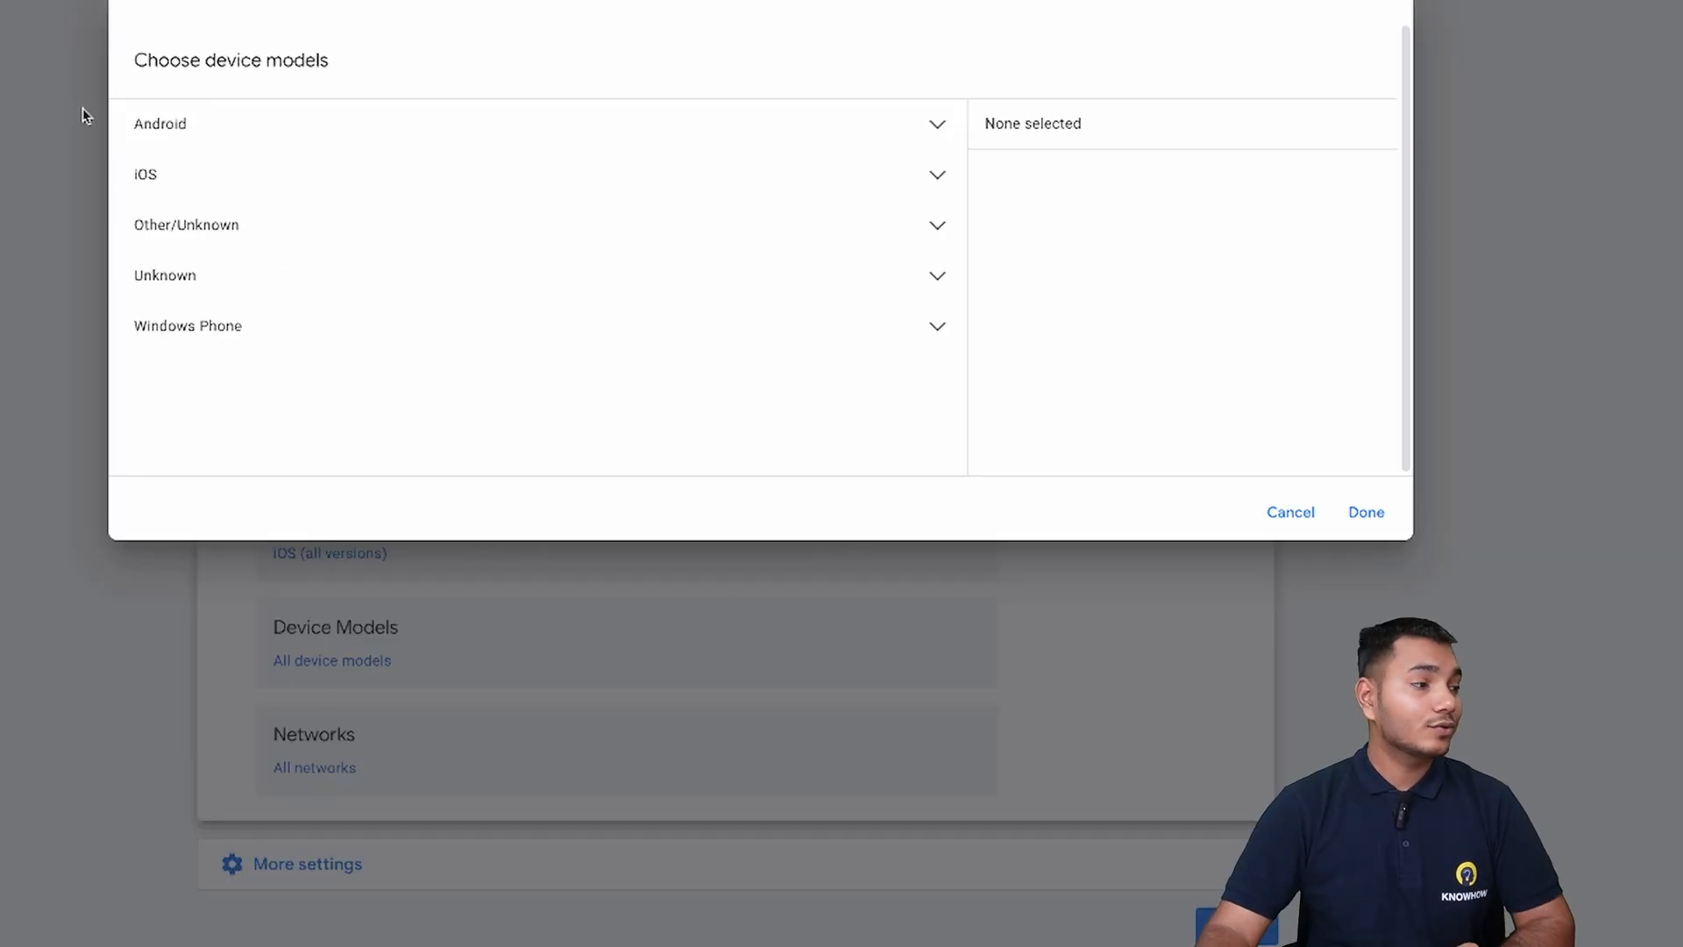
click(942, 127)
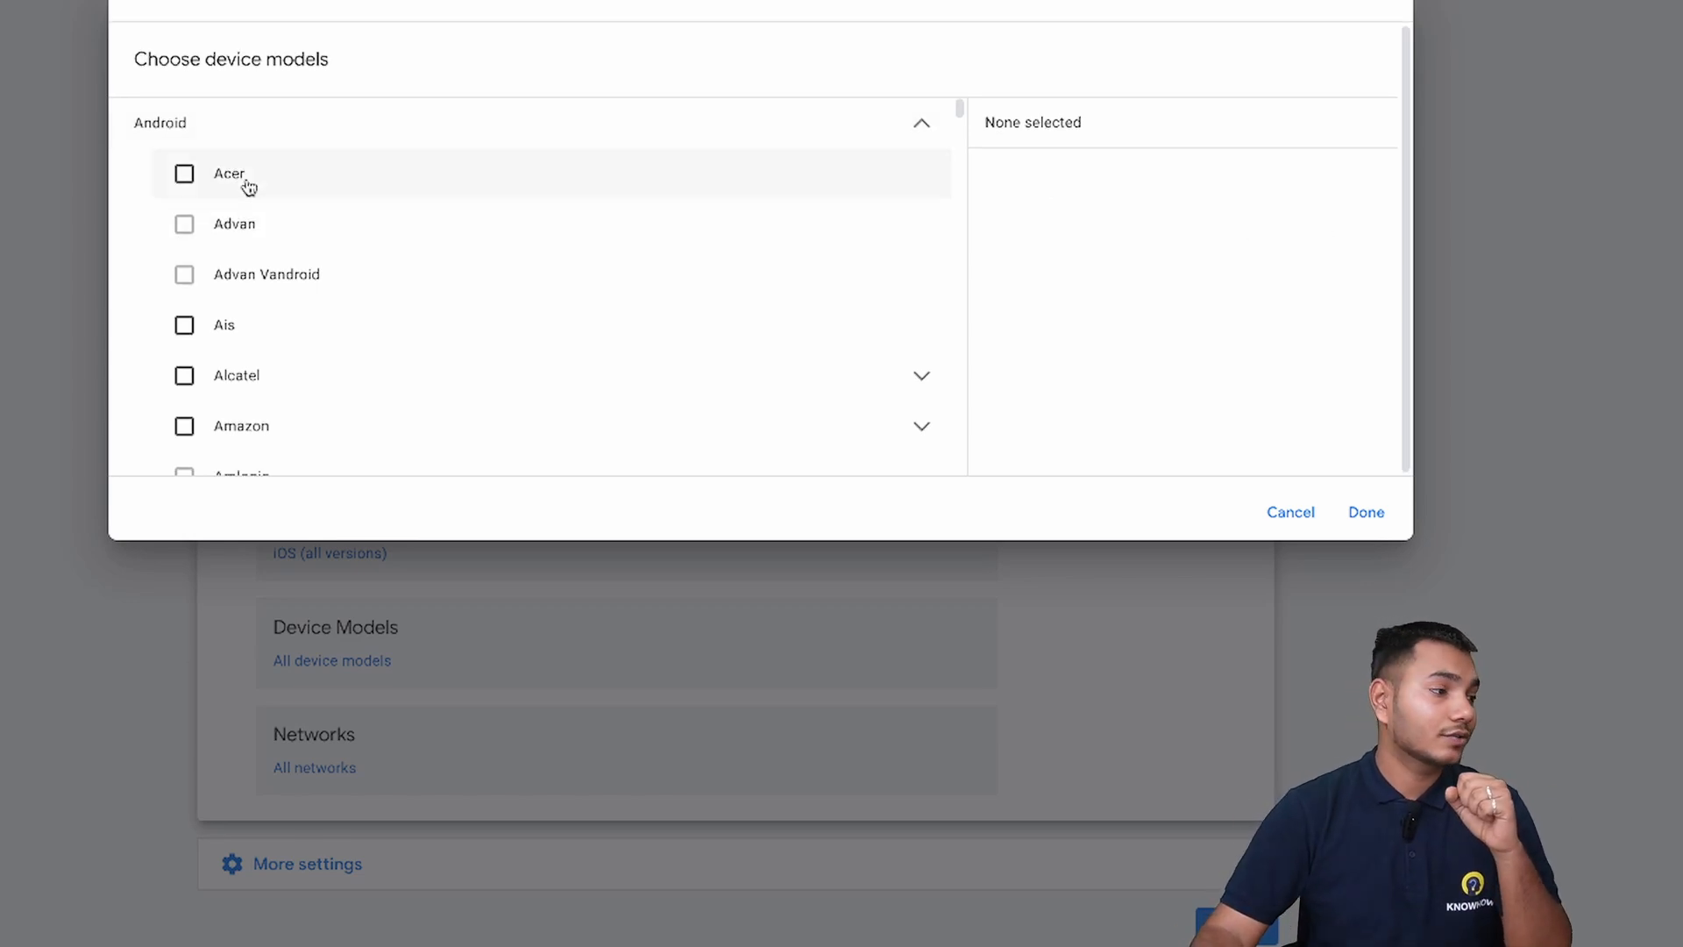
click(184, 173)
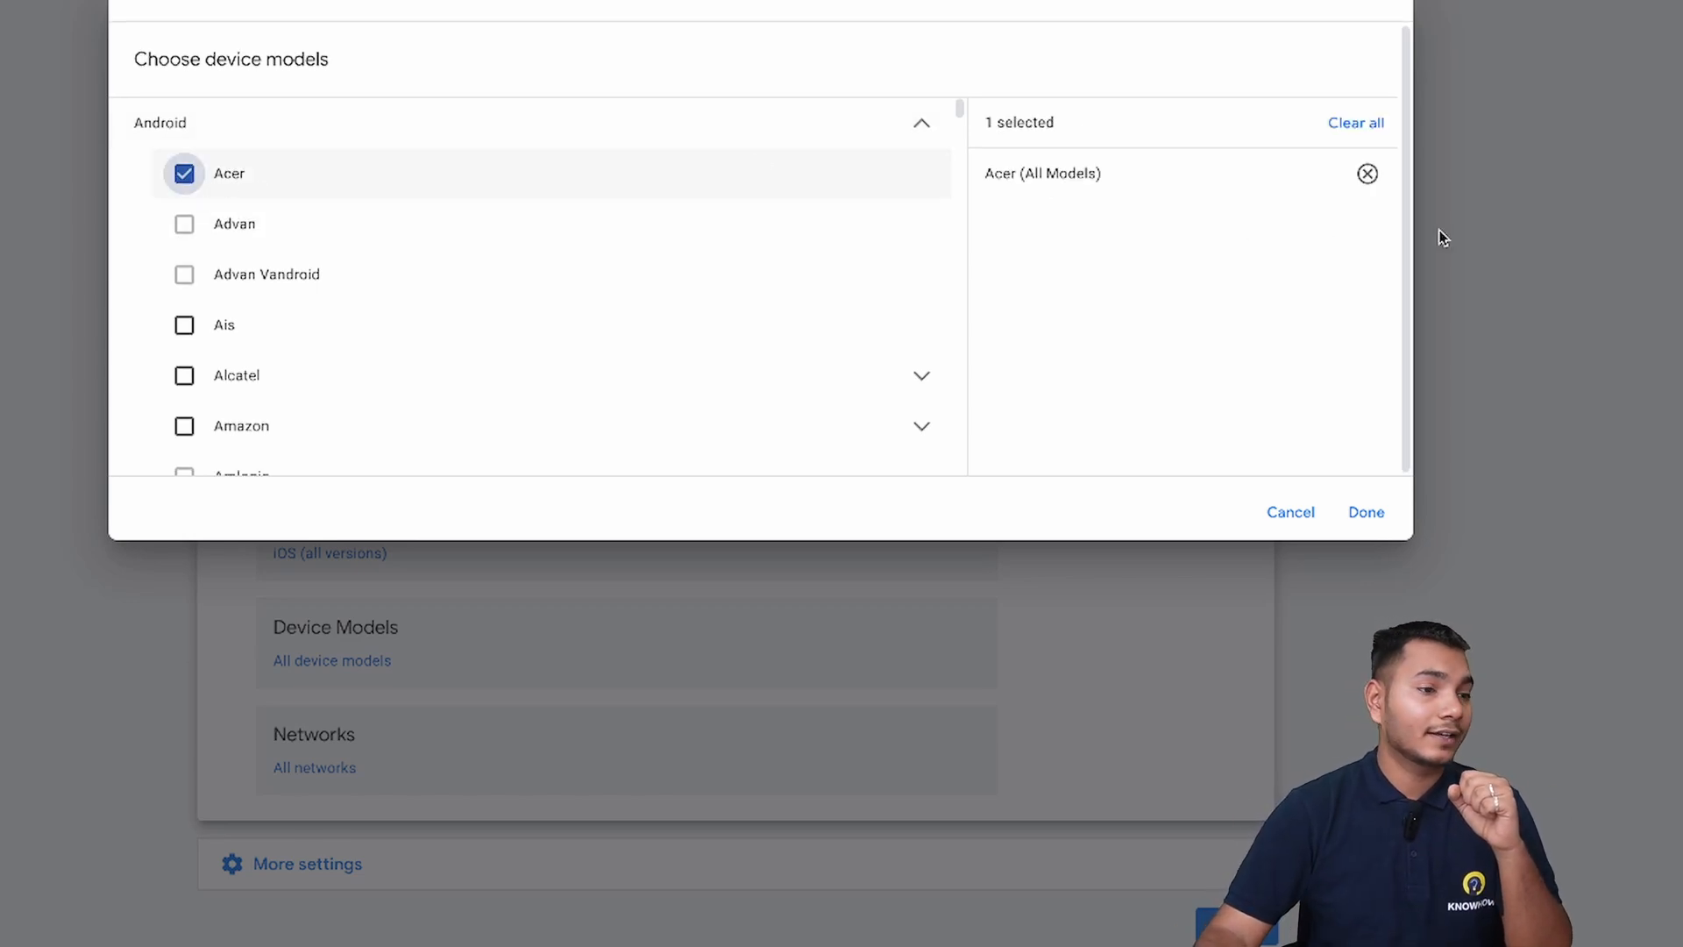
click(1407, 197)
drag(957, 108, 958, 248)
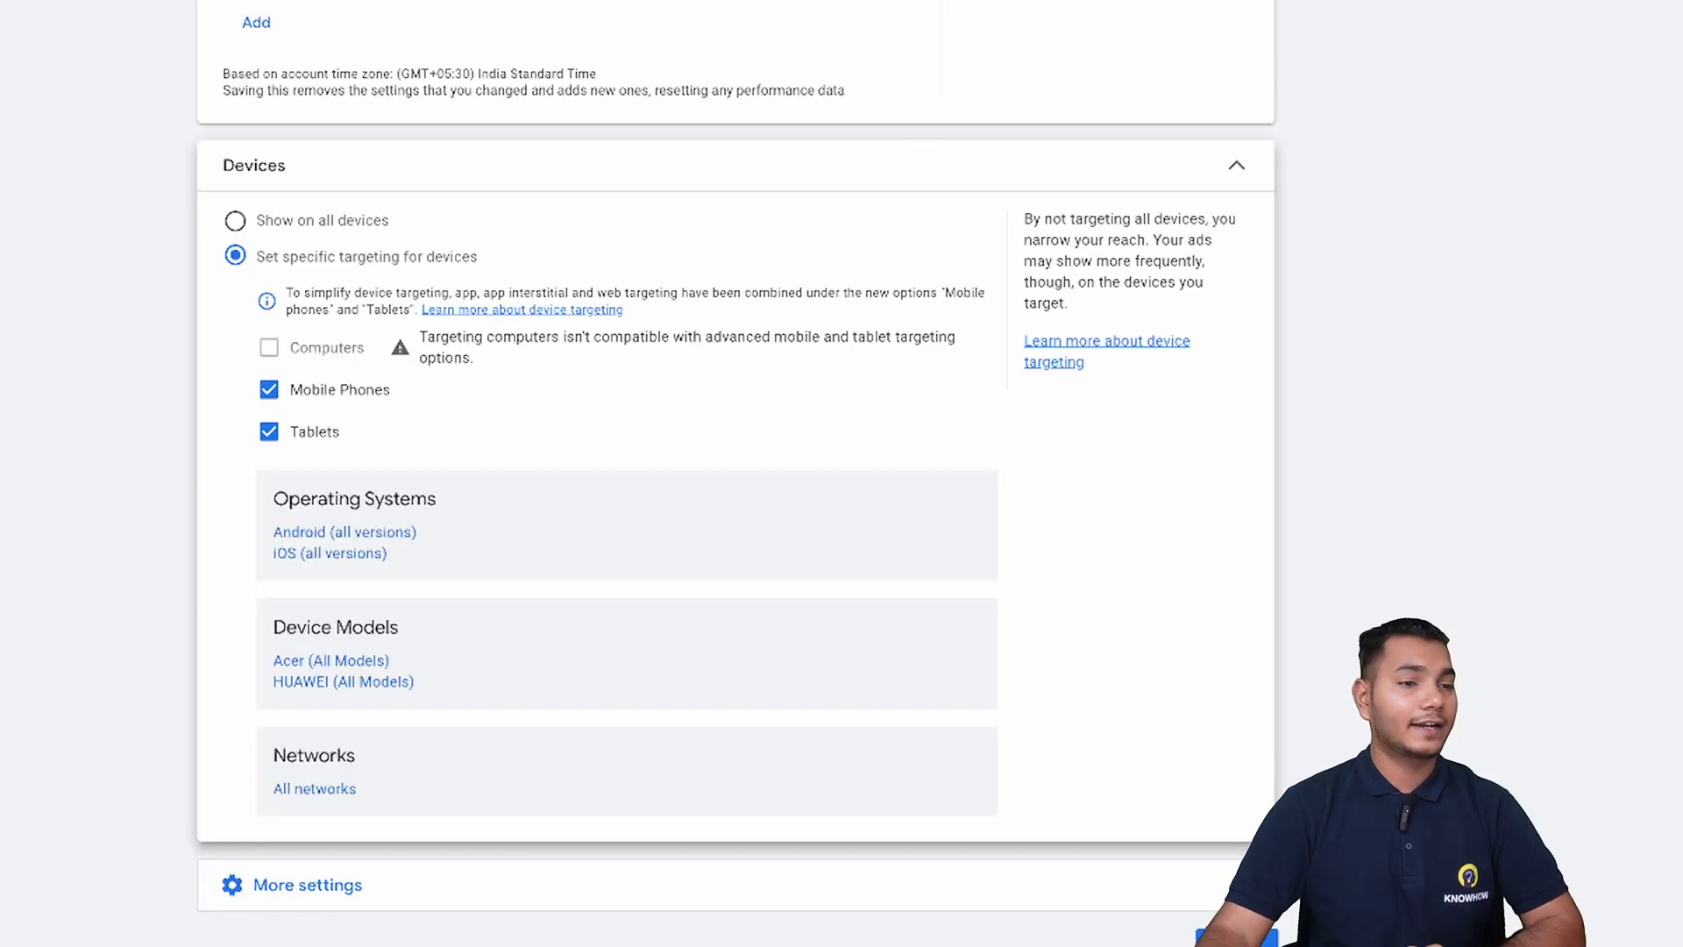
Set the campaign's network targeting to Wi-Fi and mobile carriers in India.
scroll(716, 474, down, 1)
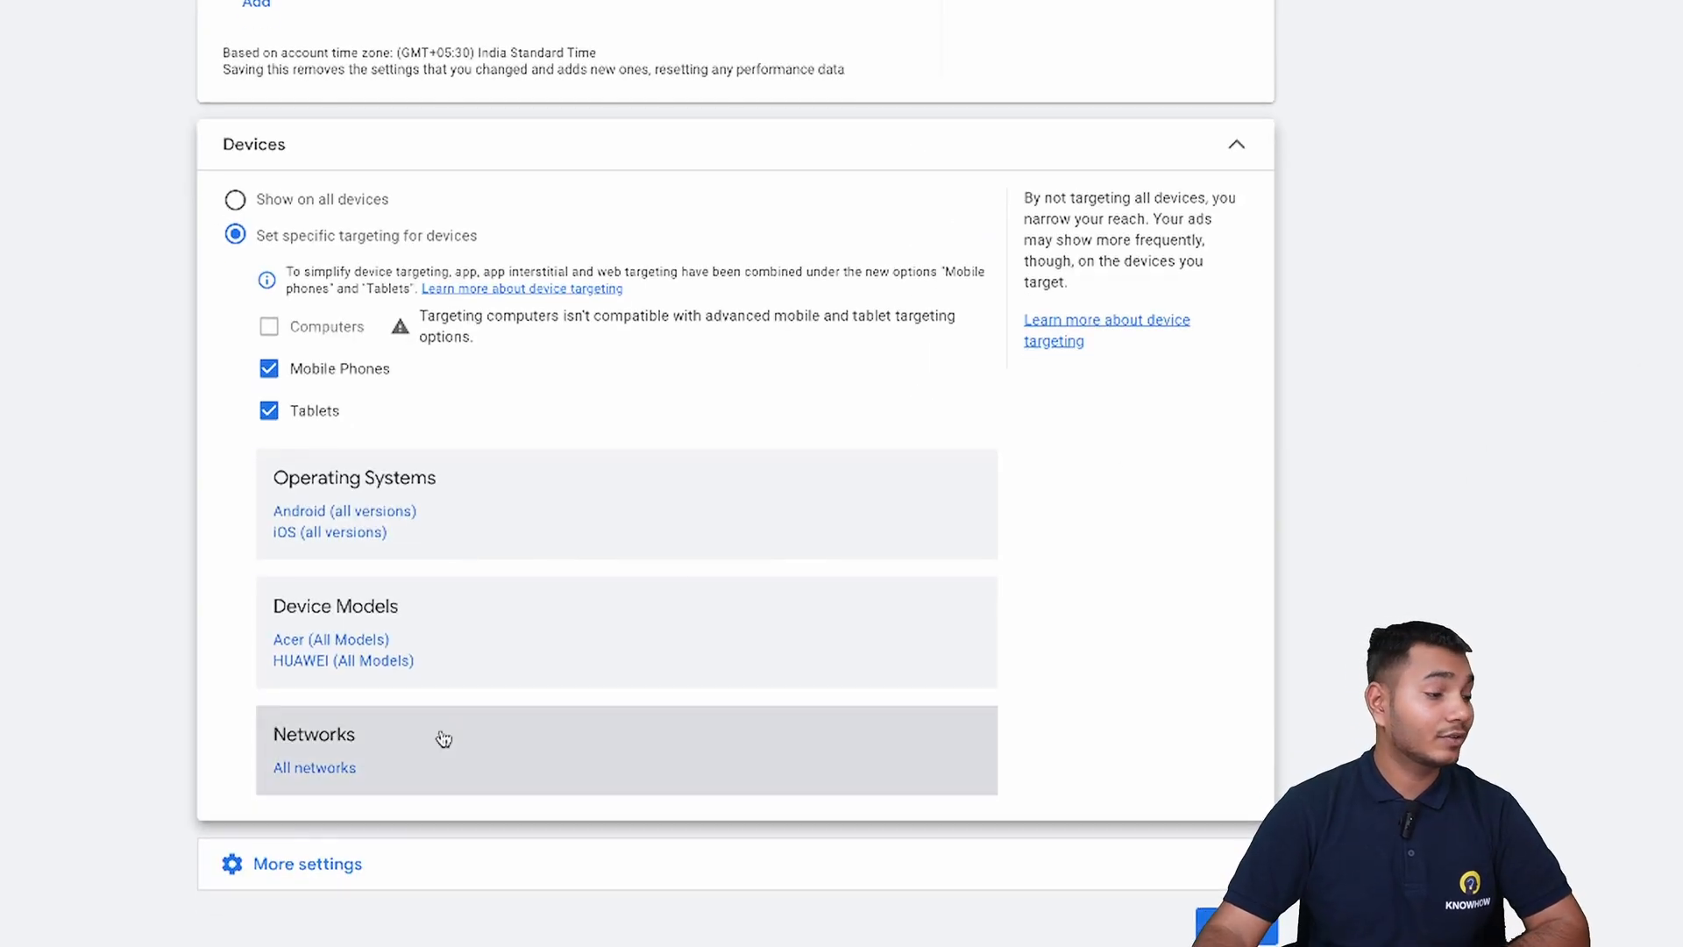
click(443, 738)
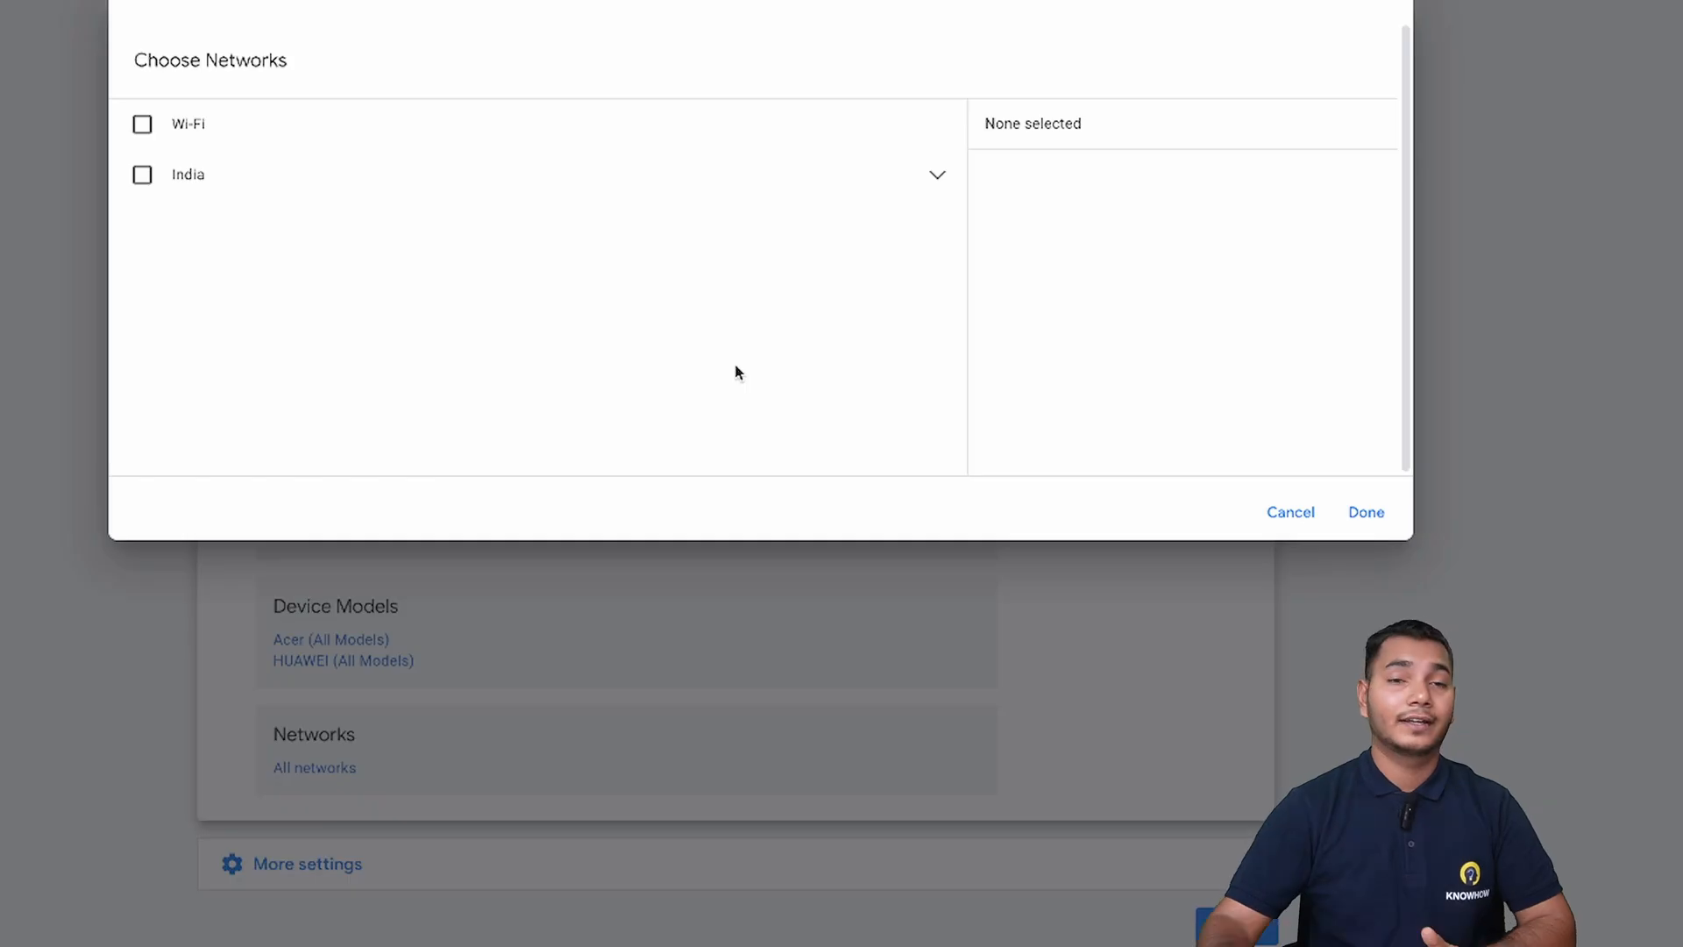
click(142, 123)
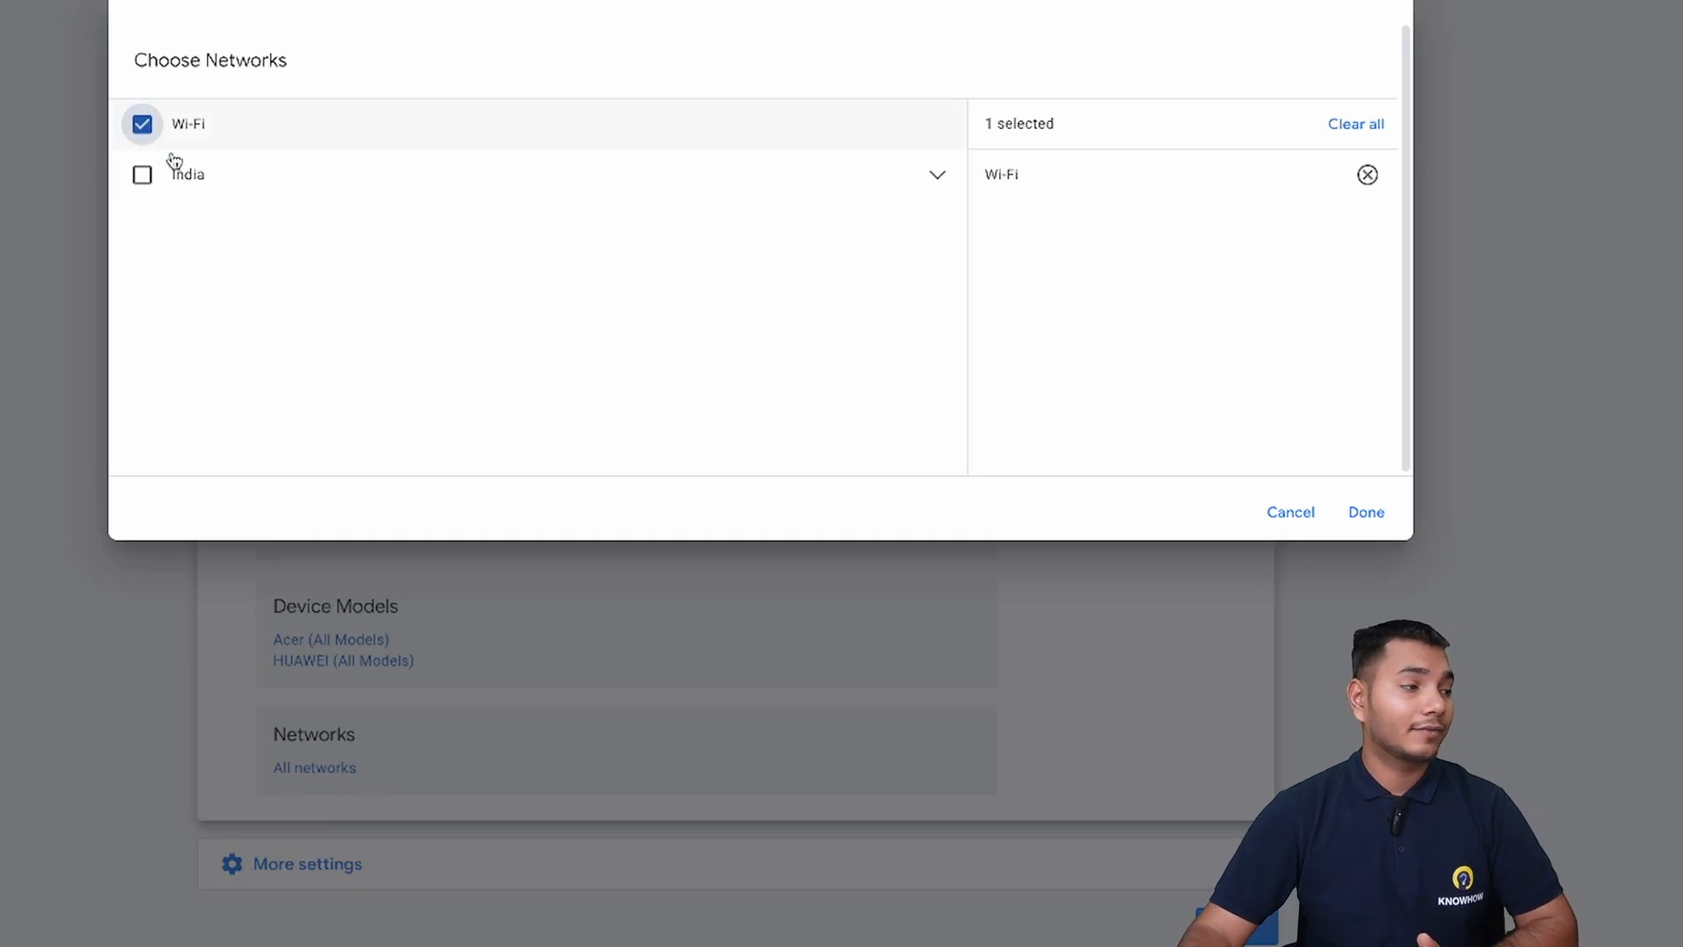
click(142, 176)
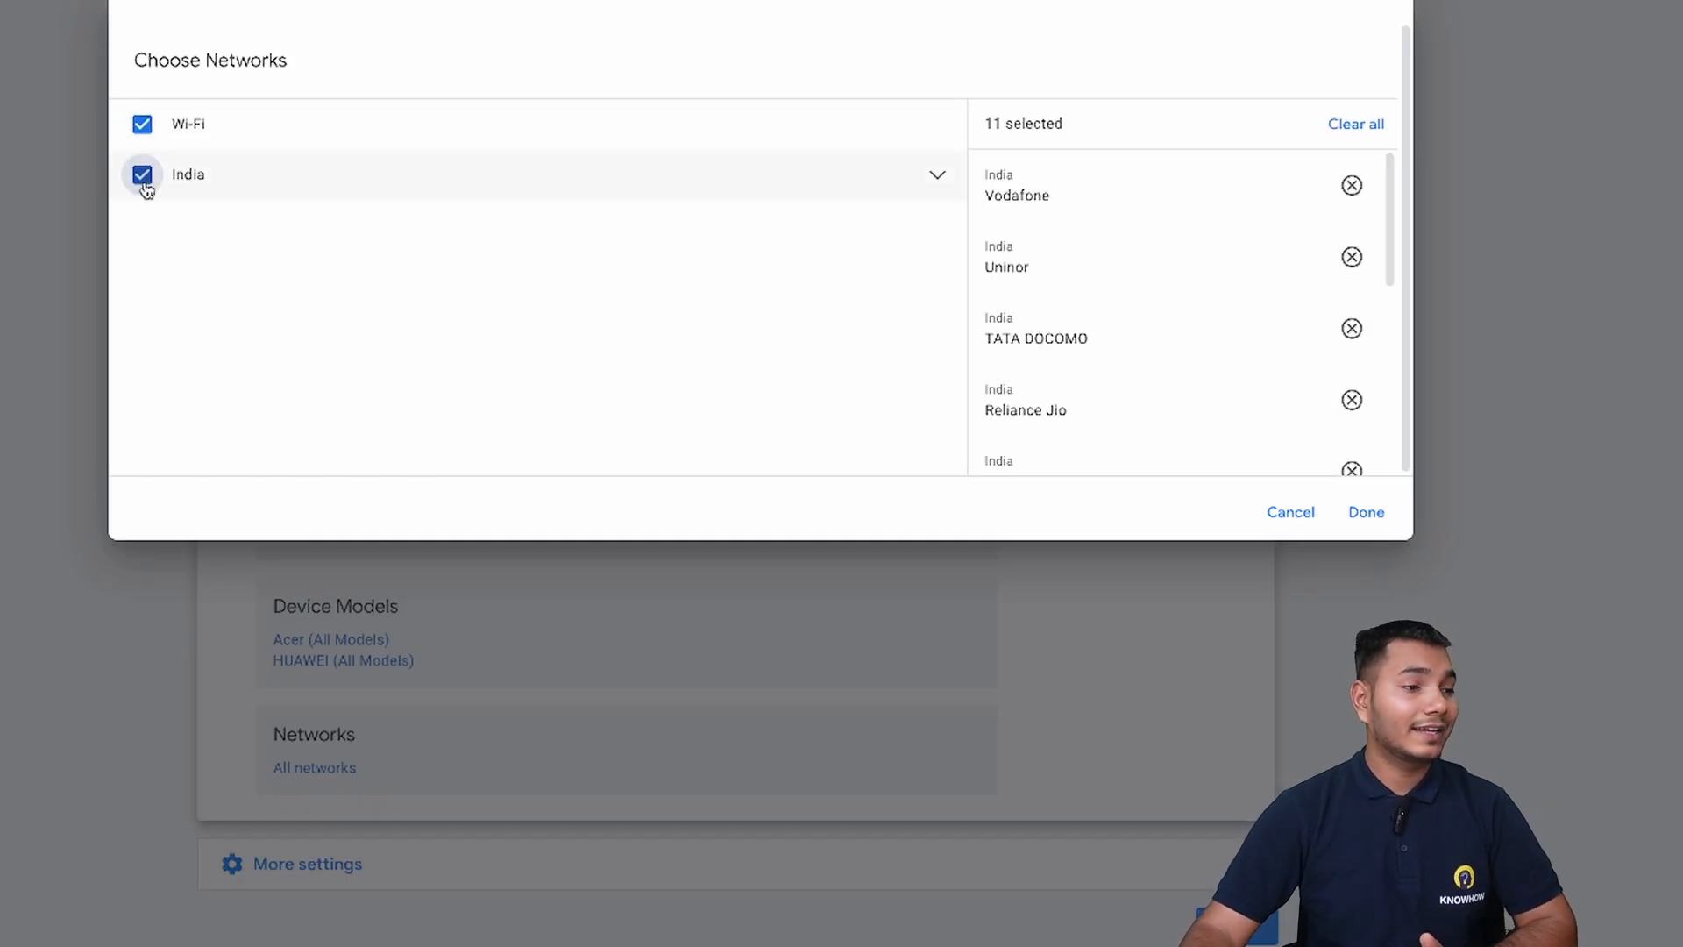
mouse_move(1394, 187)
mouse_down()
mouse_move(1394, 210)
mouse_move(1394, 183)
mouse_up()
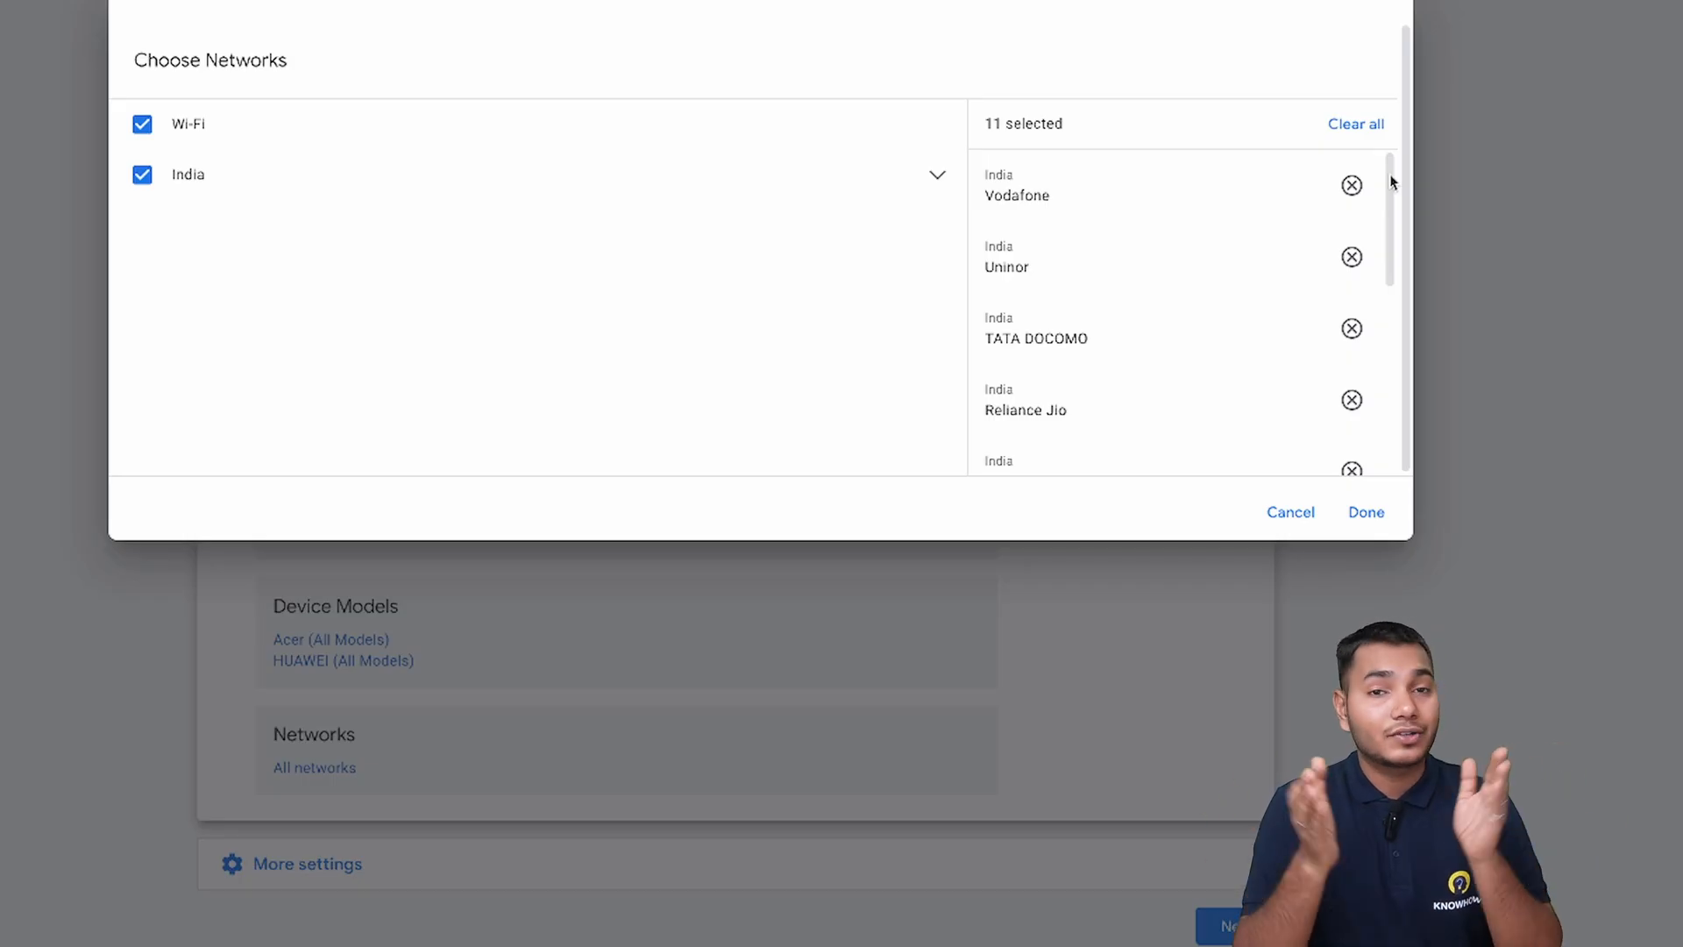
mouse_move(1392, 182)
mouse_down()
mouse_move(1389, 370)
mouse_move(1386, 167)
mouse_up()
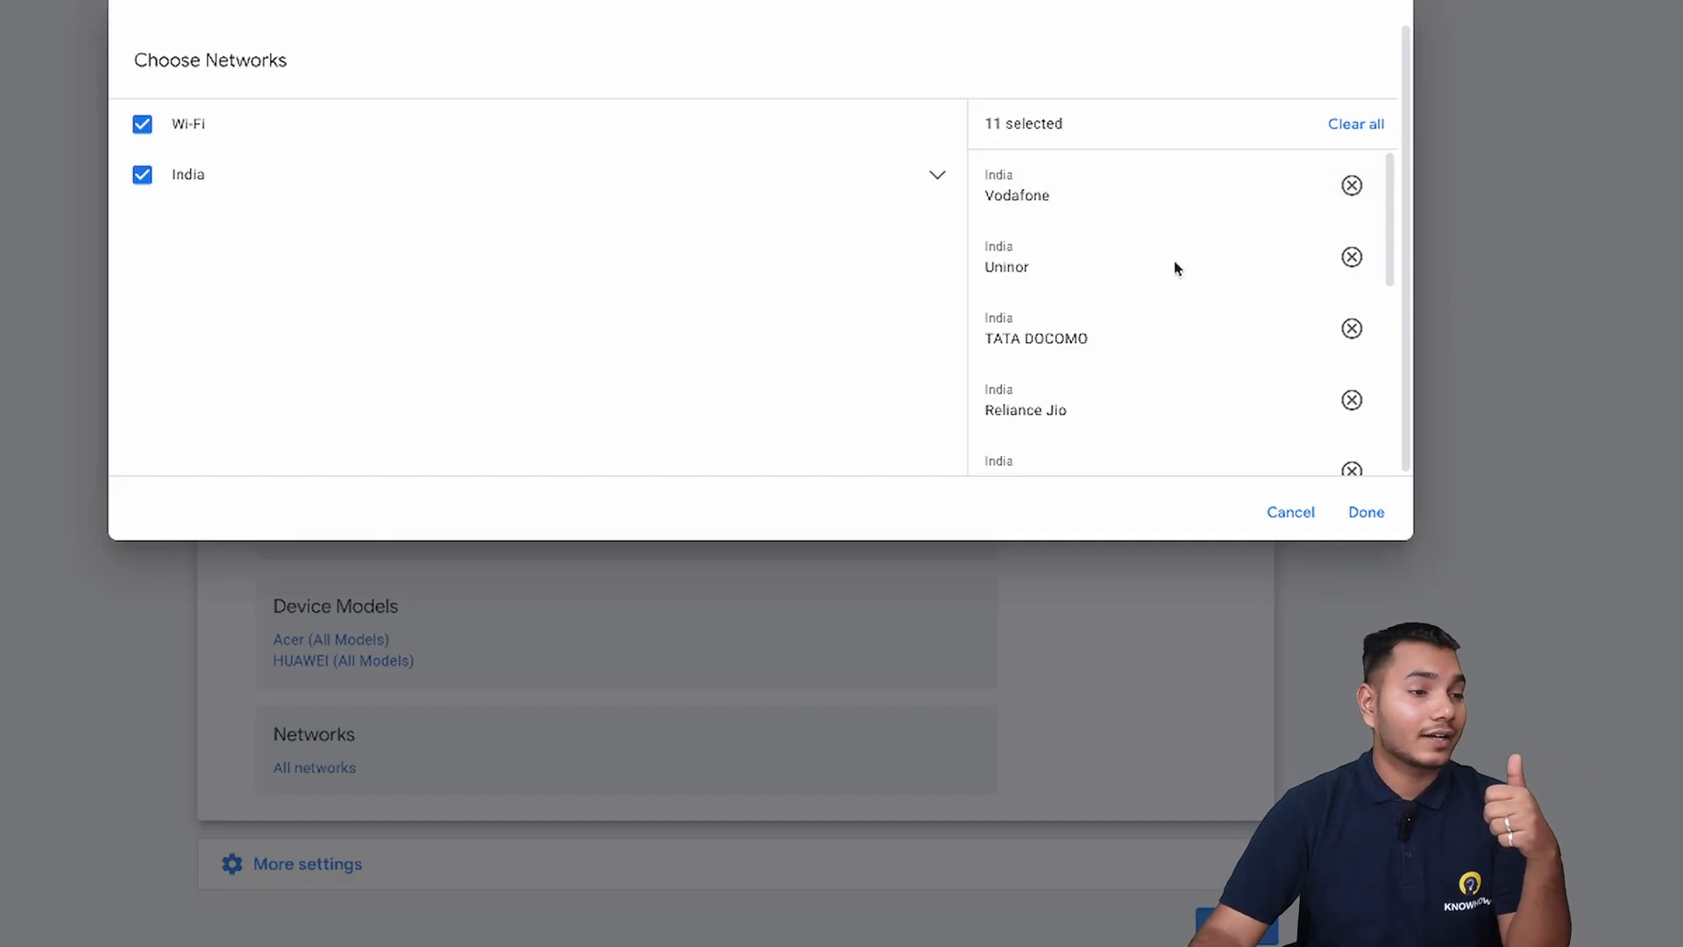
drag(1391, 217, 1401, 384)
scroll(1400, 379, down, 1)
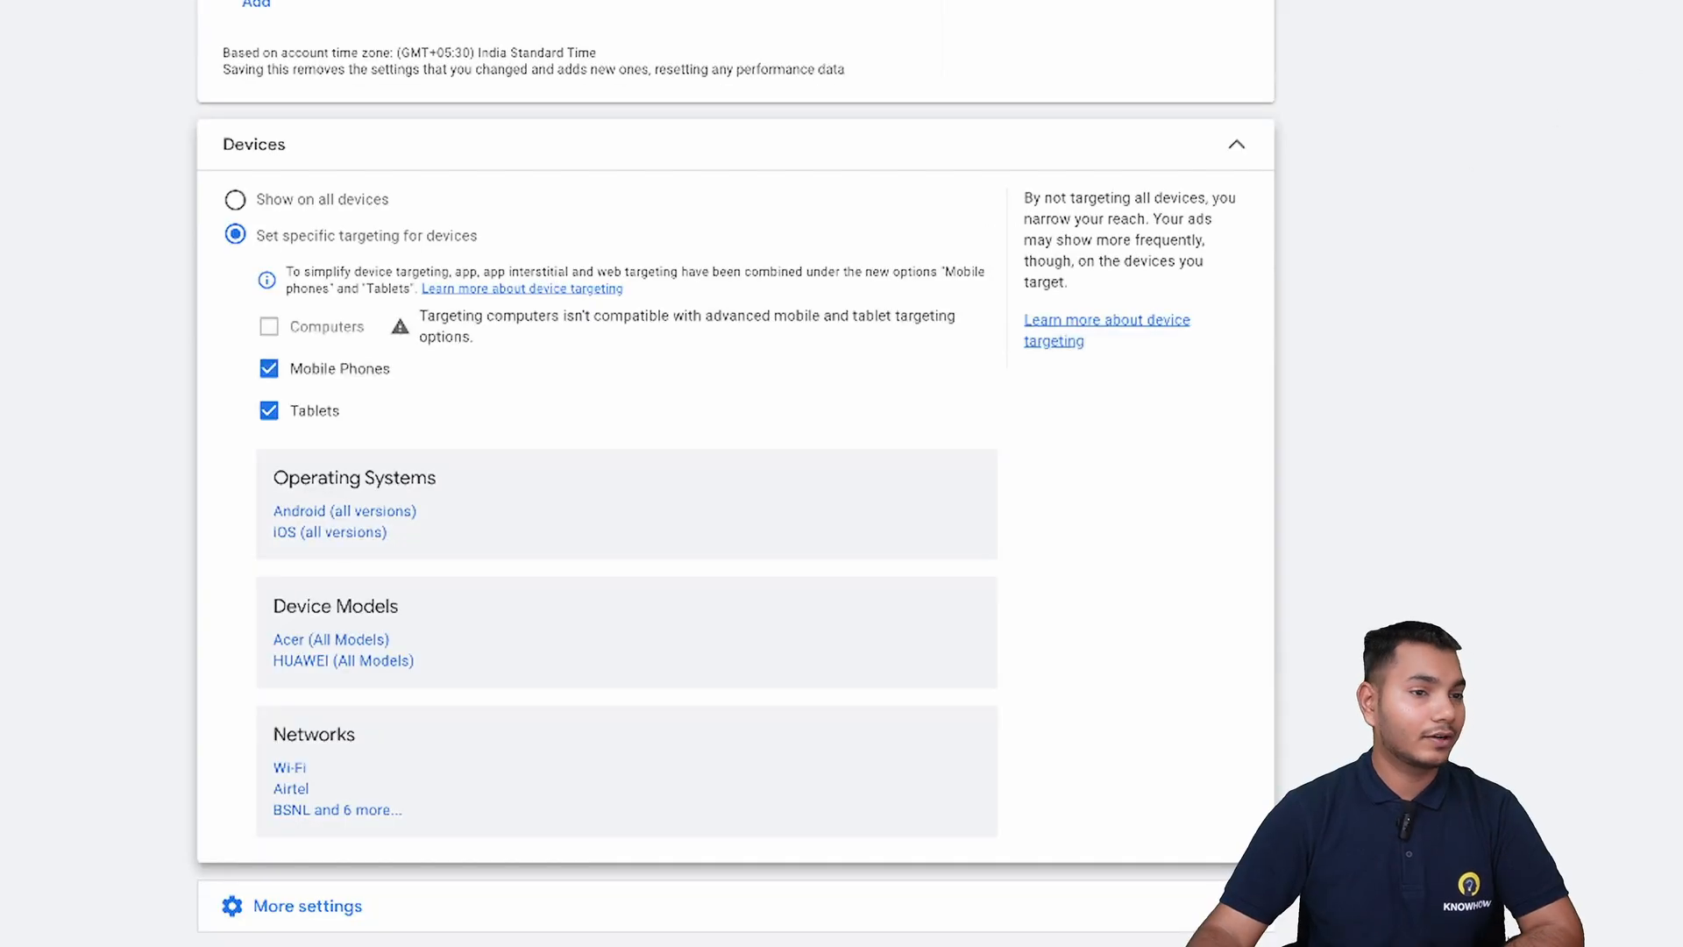
Expand the additional campaign settings and examine the campaign URL options, including tracking template, final URL suffix and custom parameters.
scroll(90, 492, down, 1)
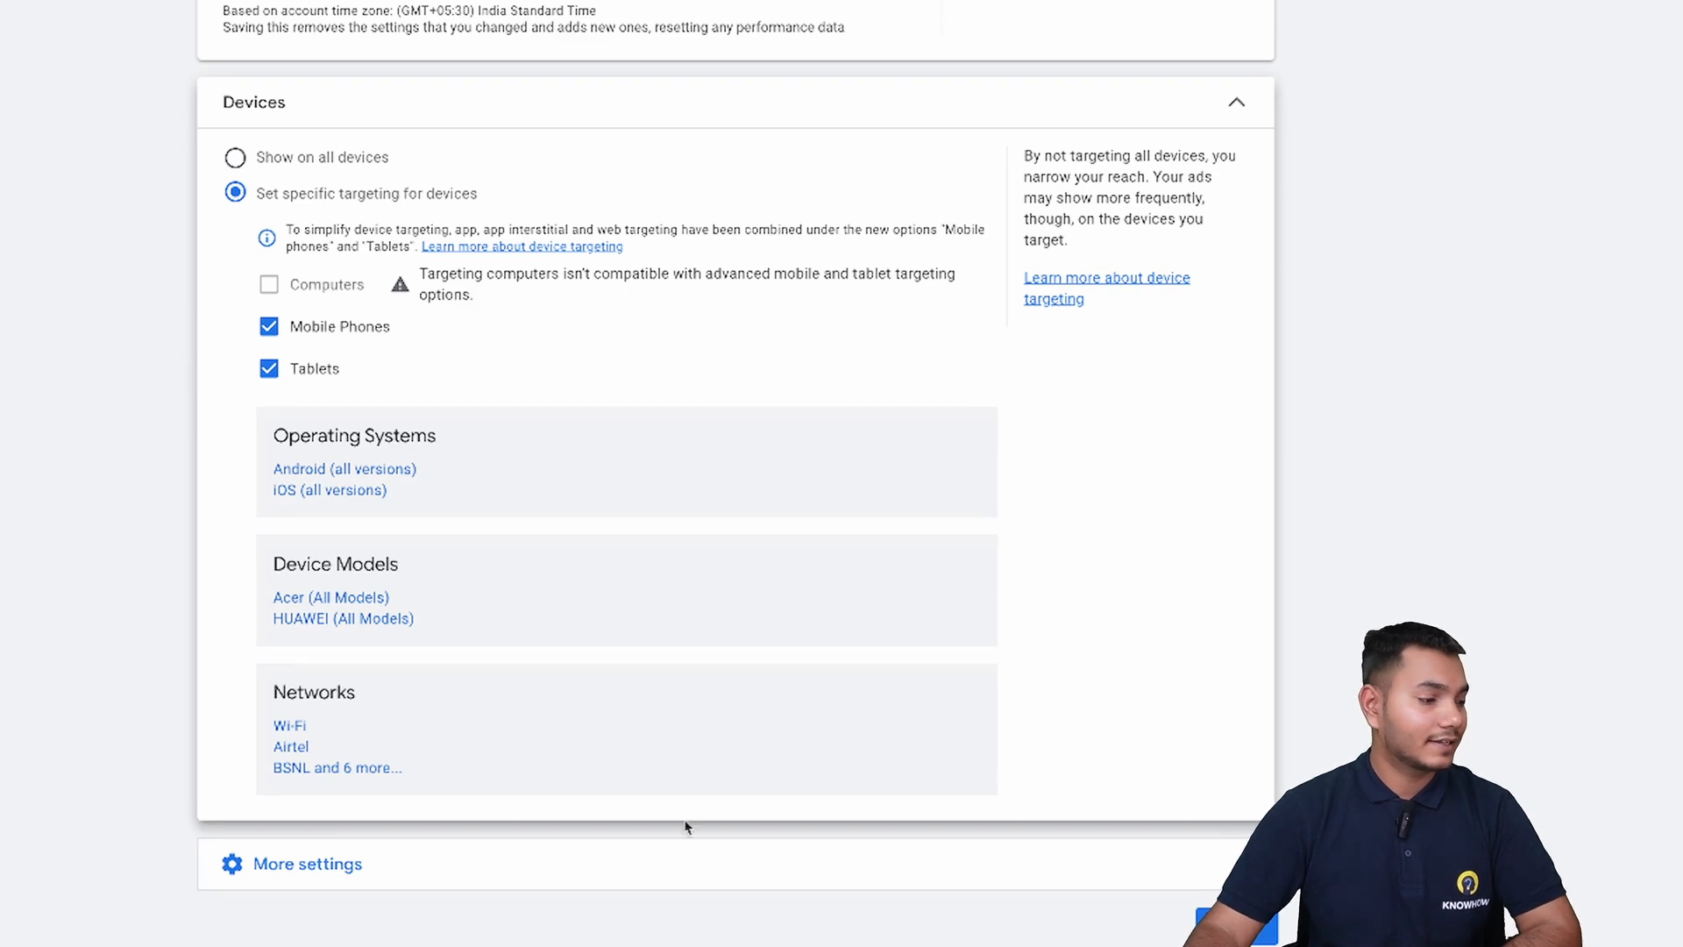
click(432, 881)
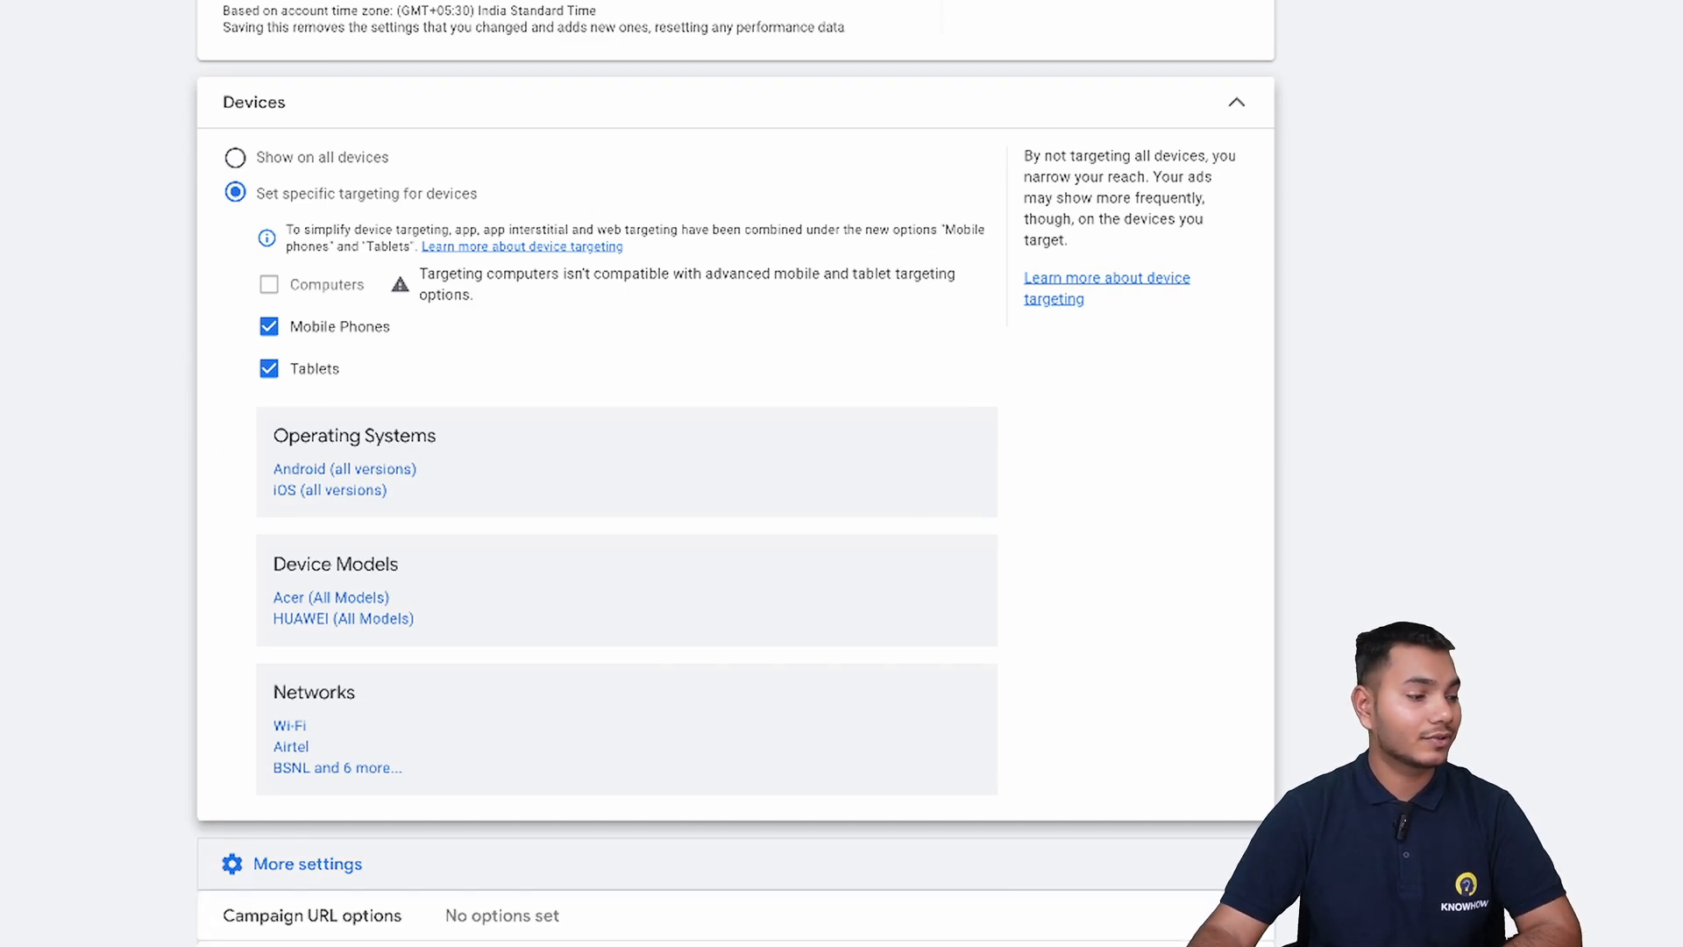
scroll(1481, 439, down, 5)
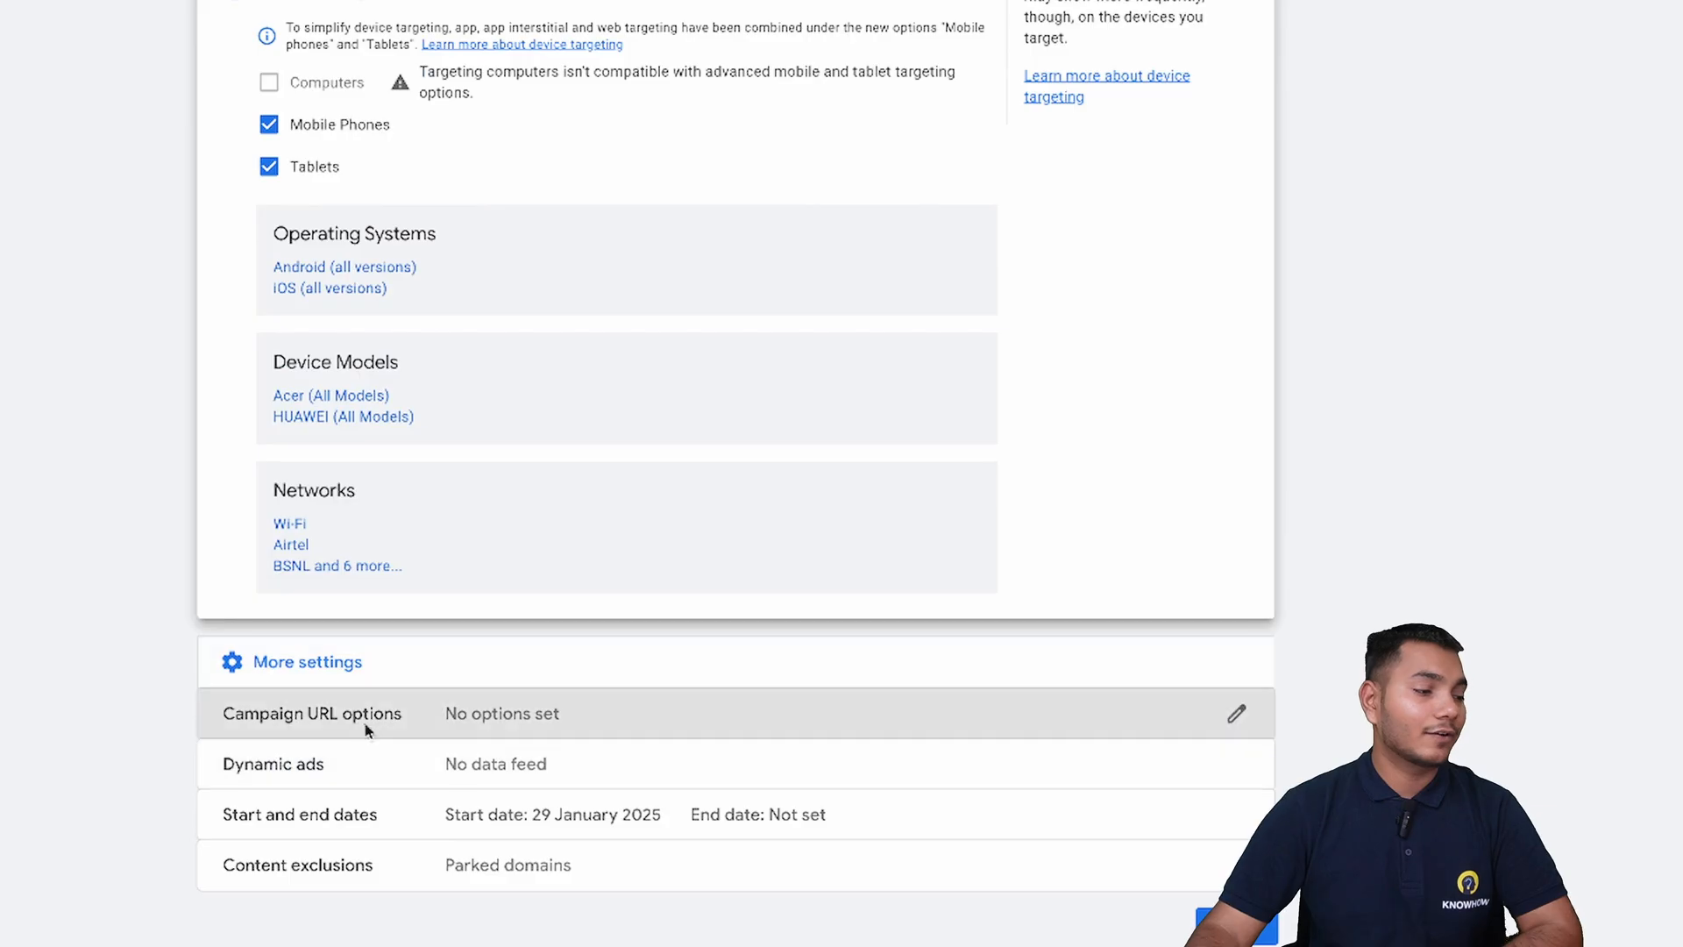
click(367, 730)
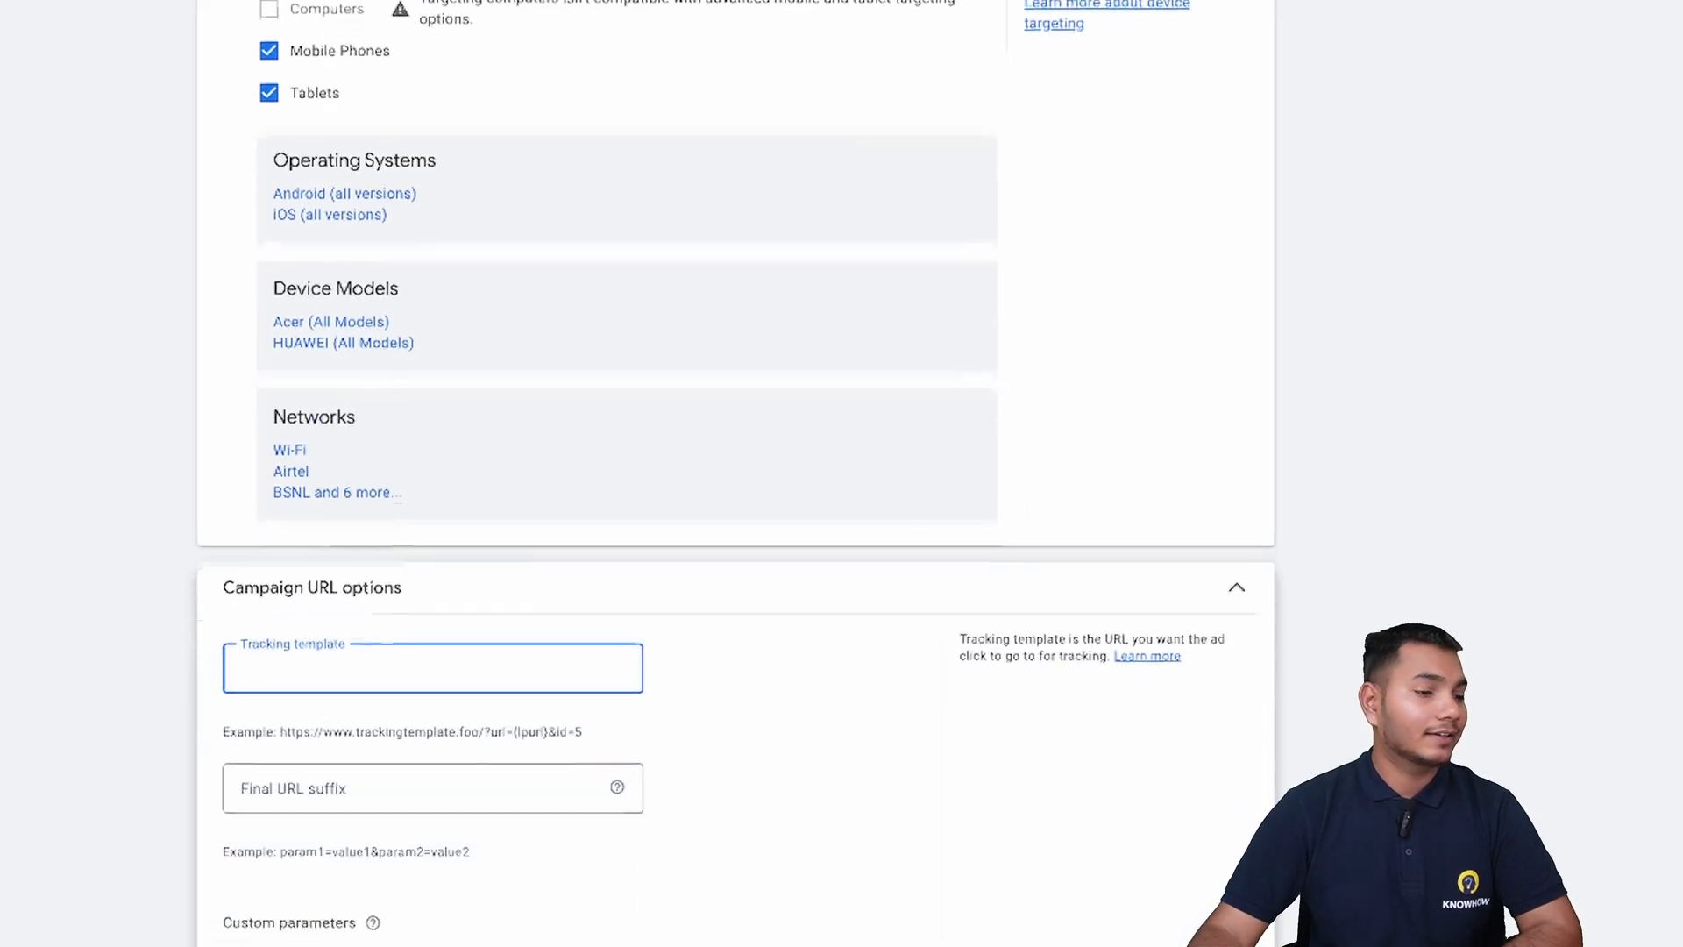
scroll(1619, 485, down, 3)
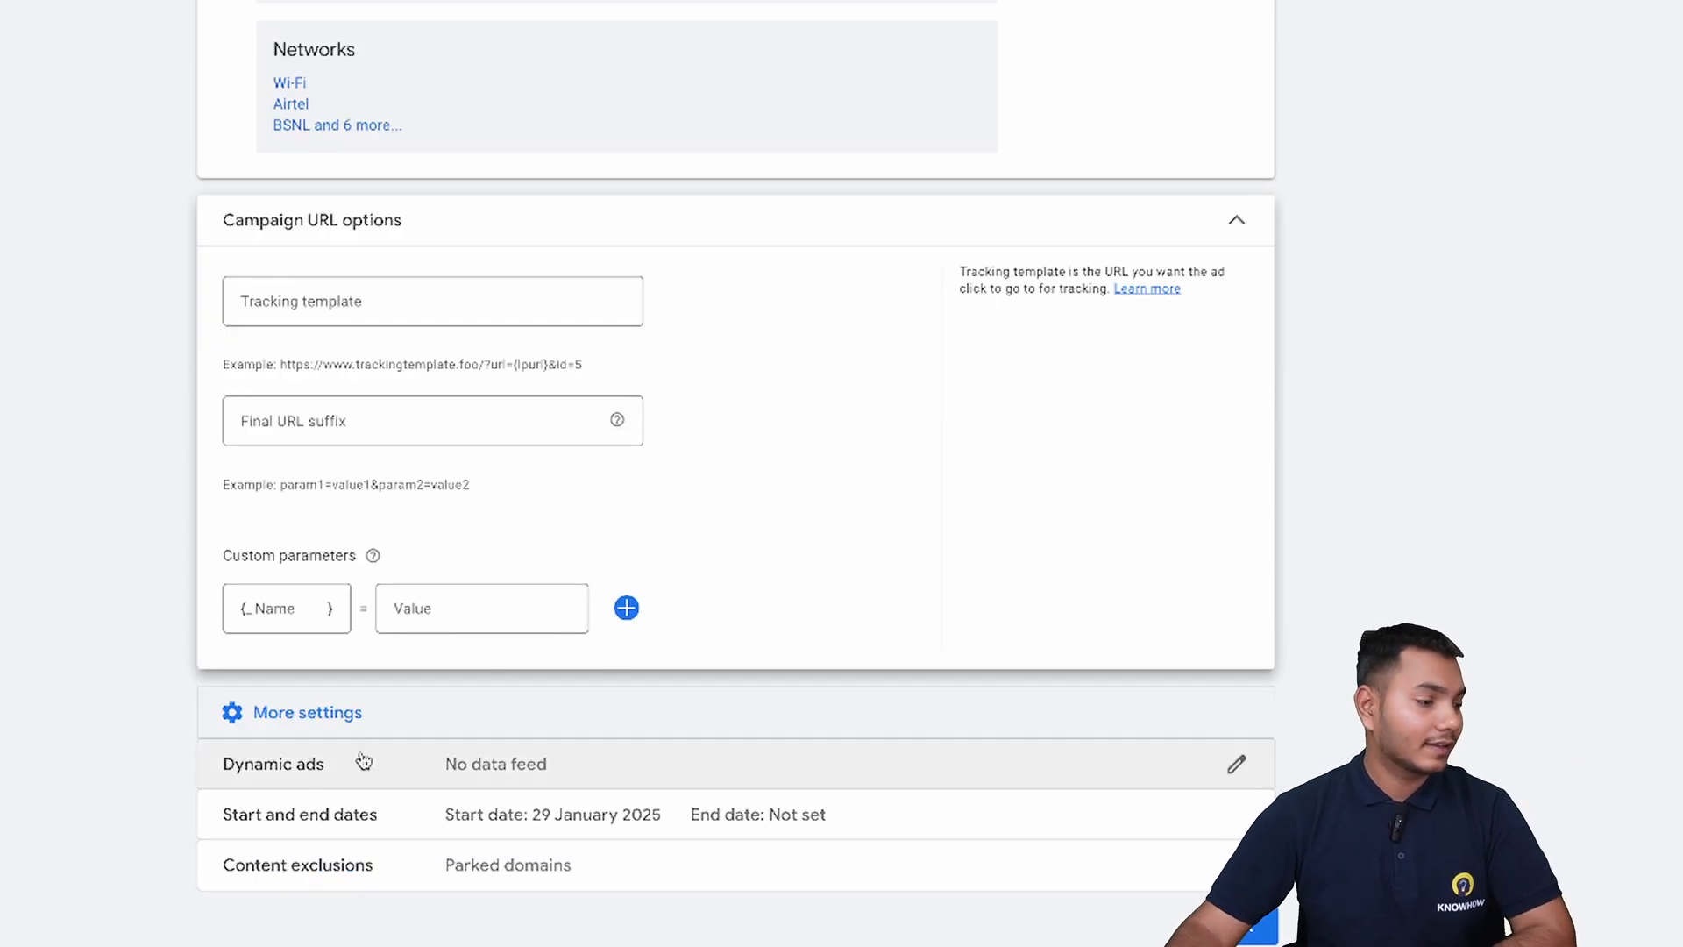
Enable the dynamic ads feed for personalised ads with Education as the business type.
click(468, 761)
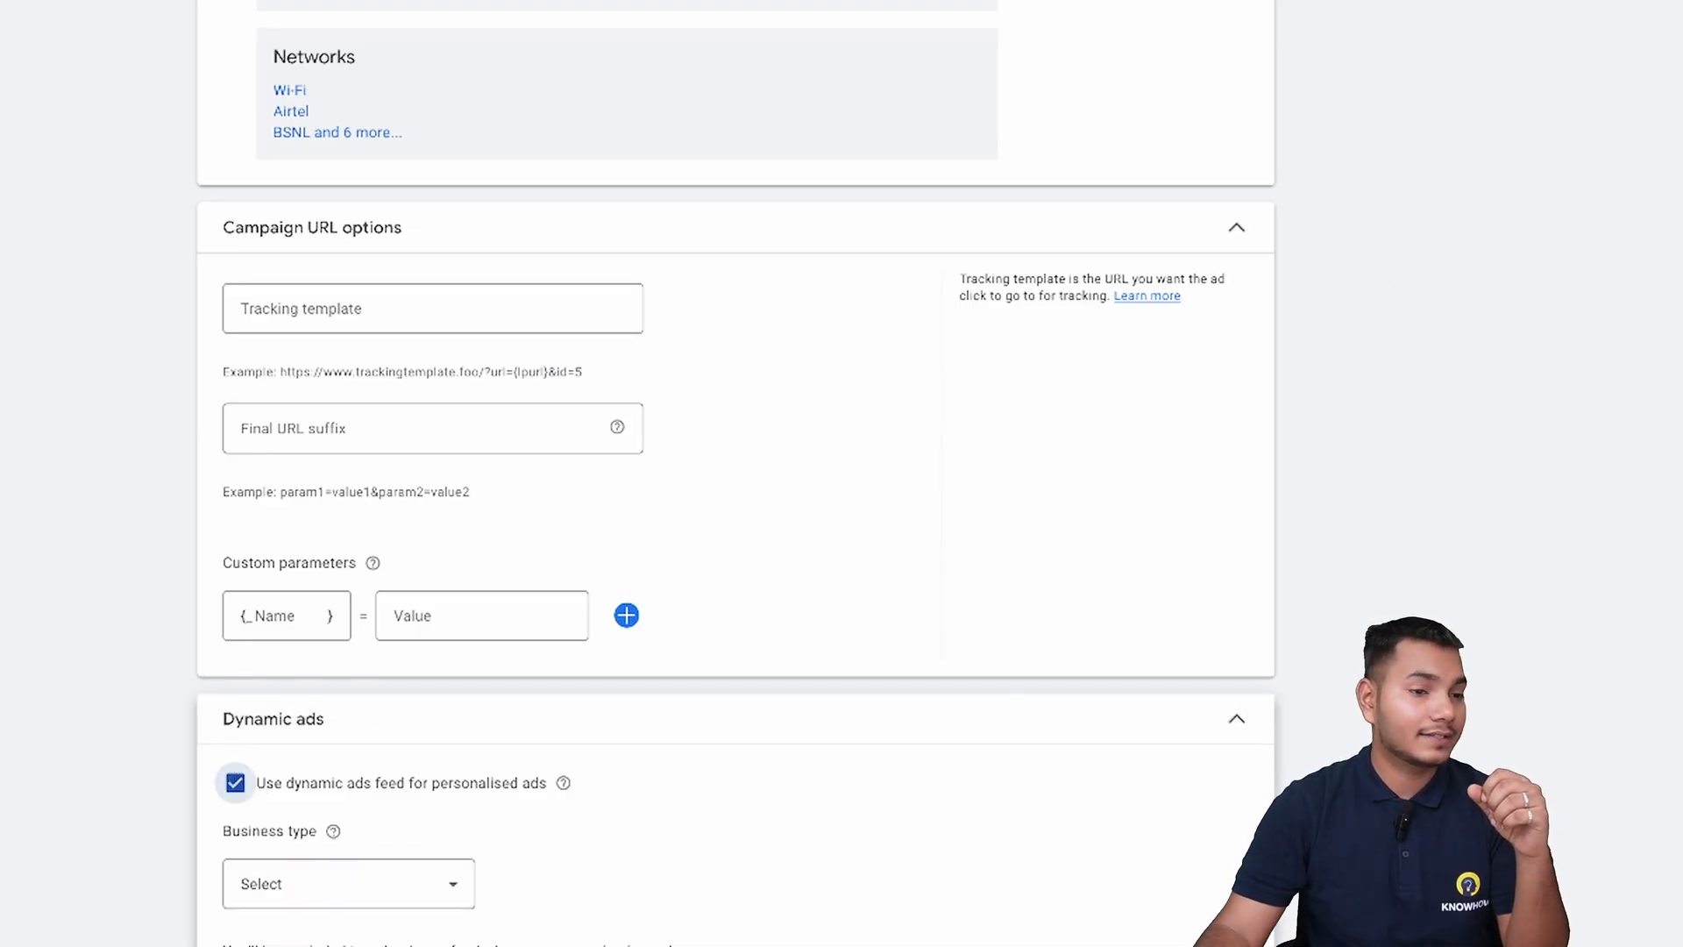
scroll(676, 497, down, 2)
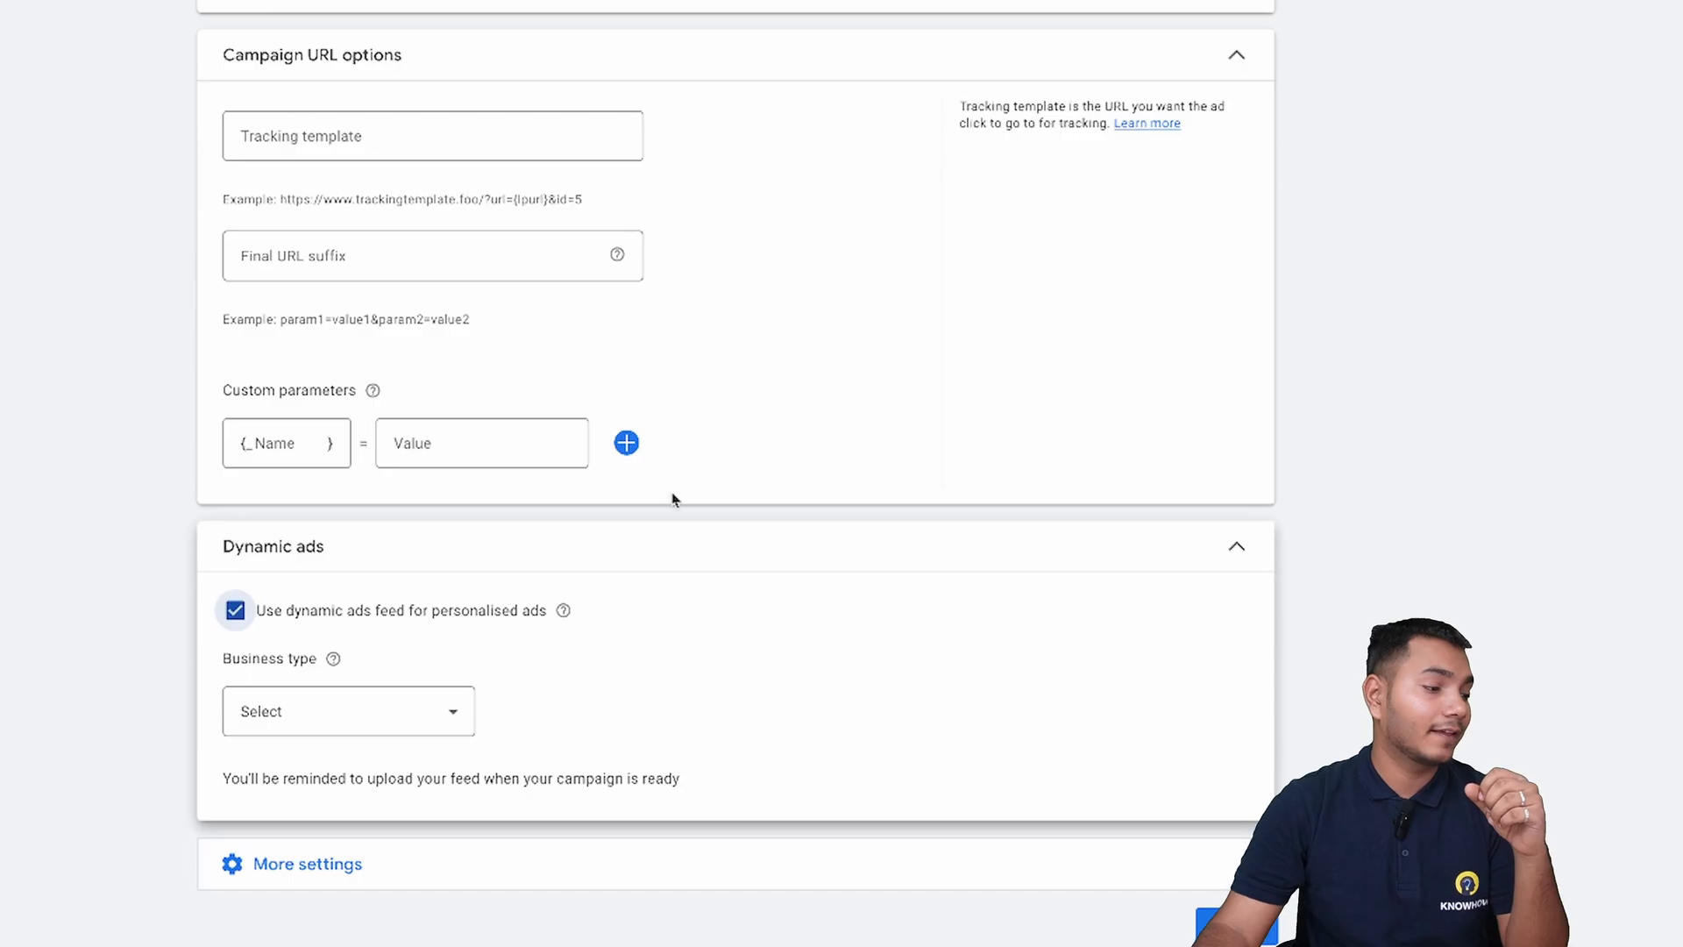
click(449, 710)
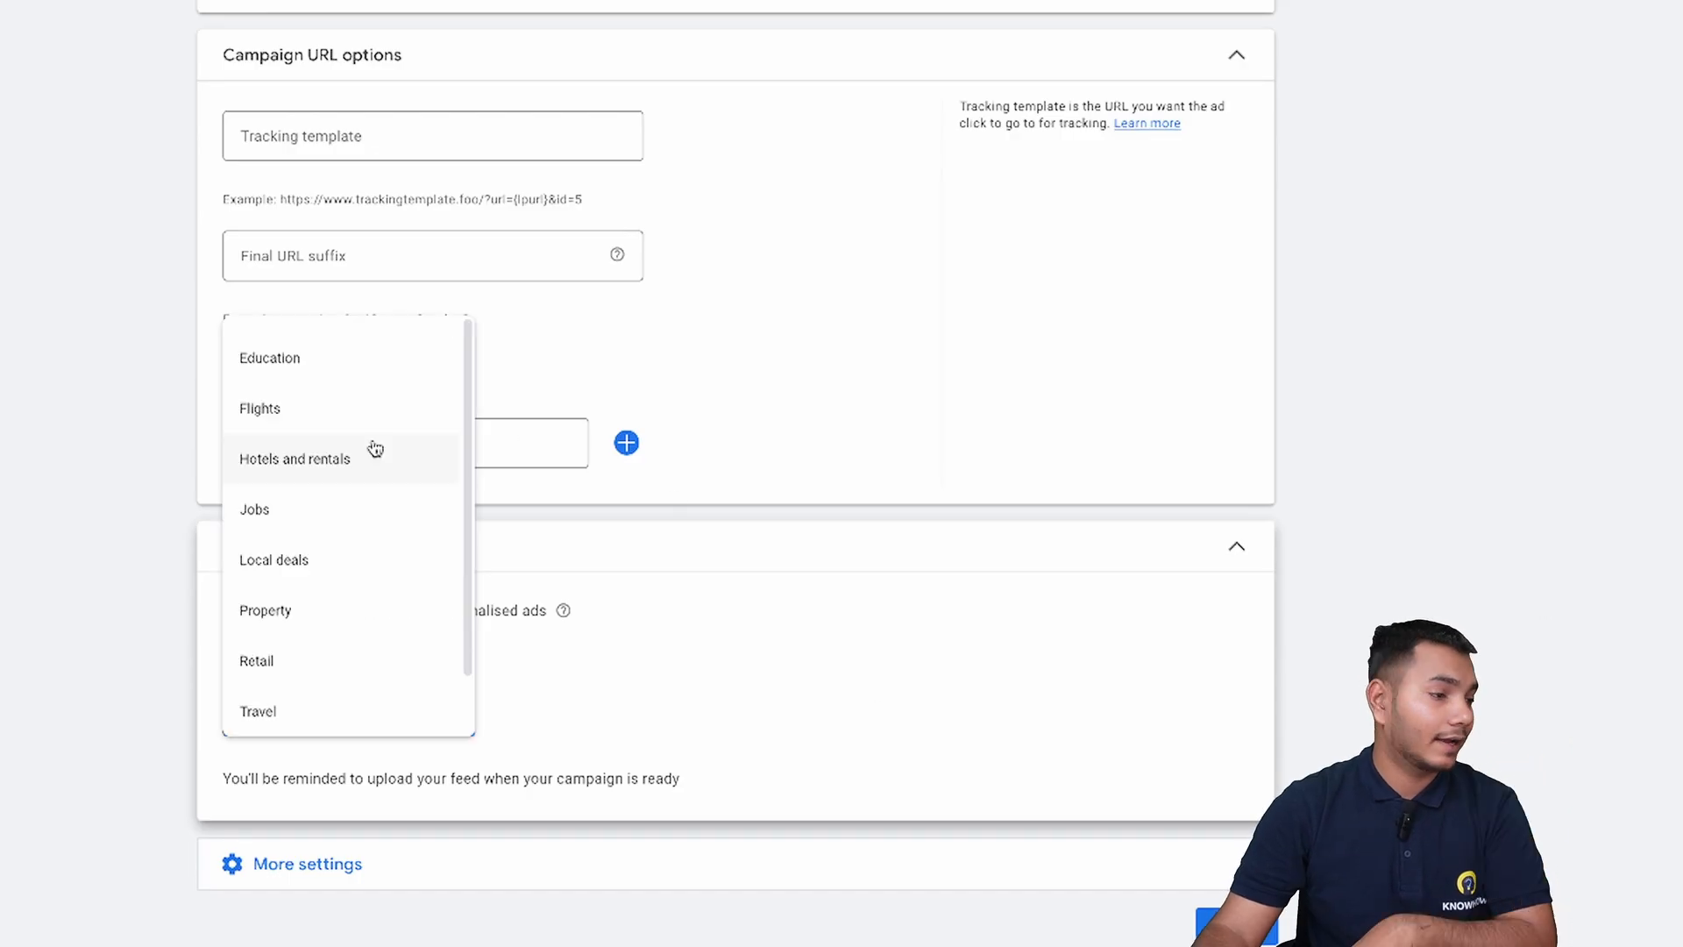
click(420, 363)
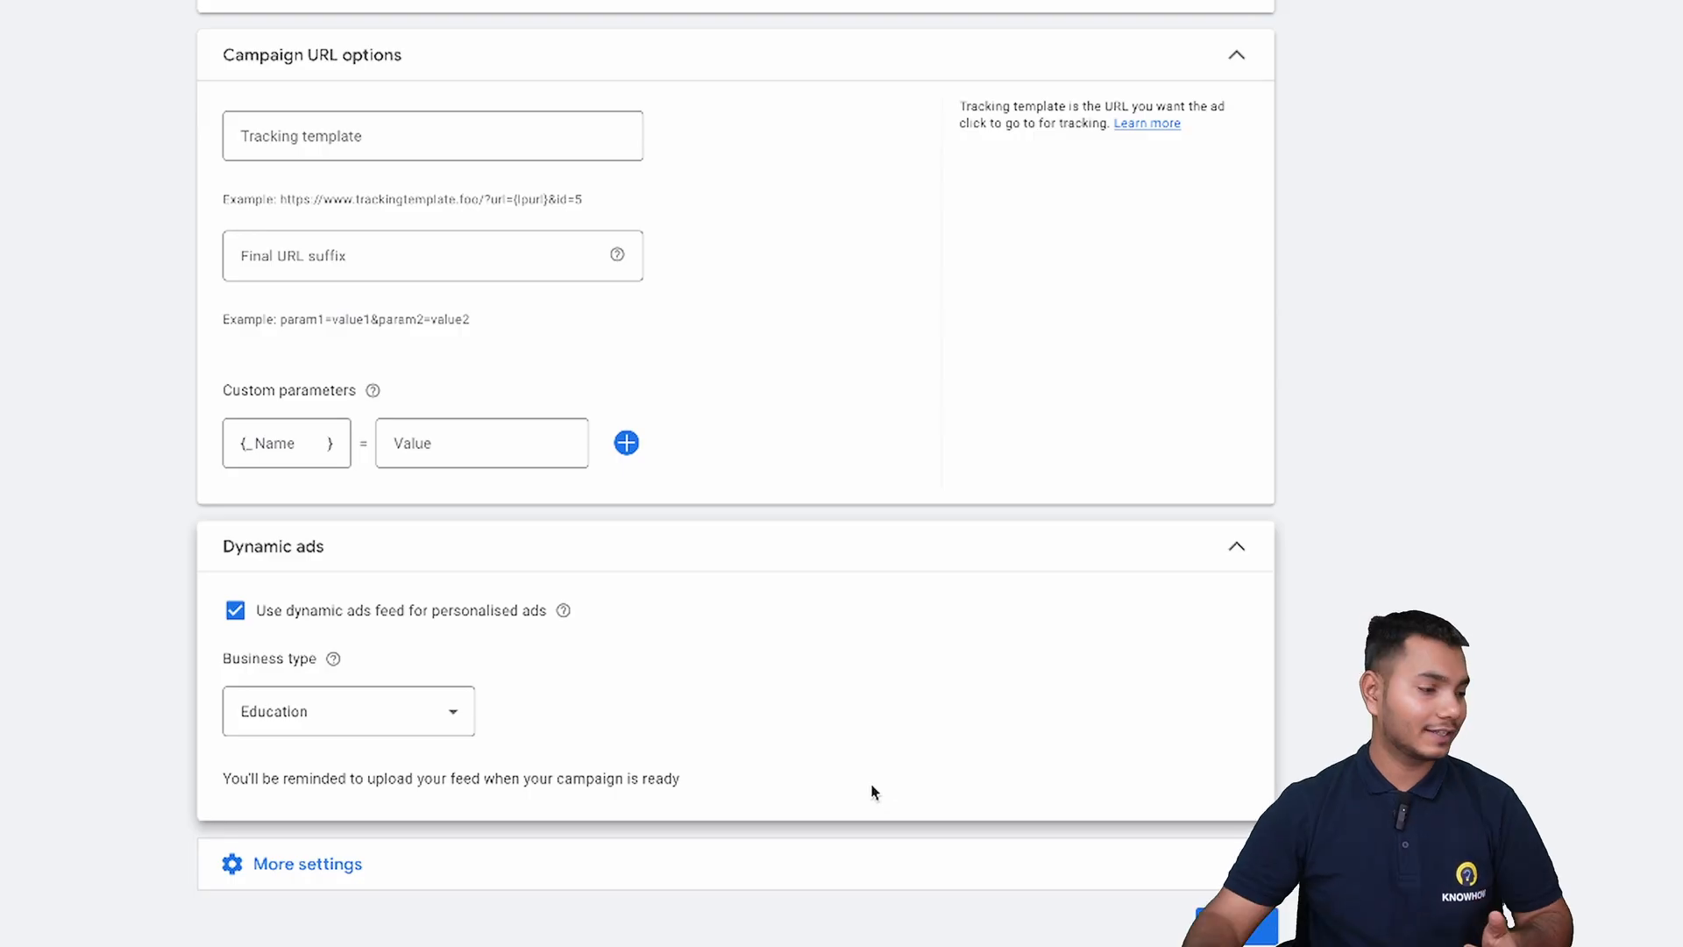
Open the campaign's content exclusions and review the content label, sensitive content and content type options.
click(864, 881)
scroll(1251, 763, down, 1)
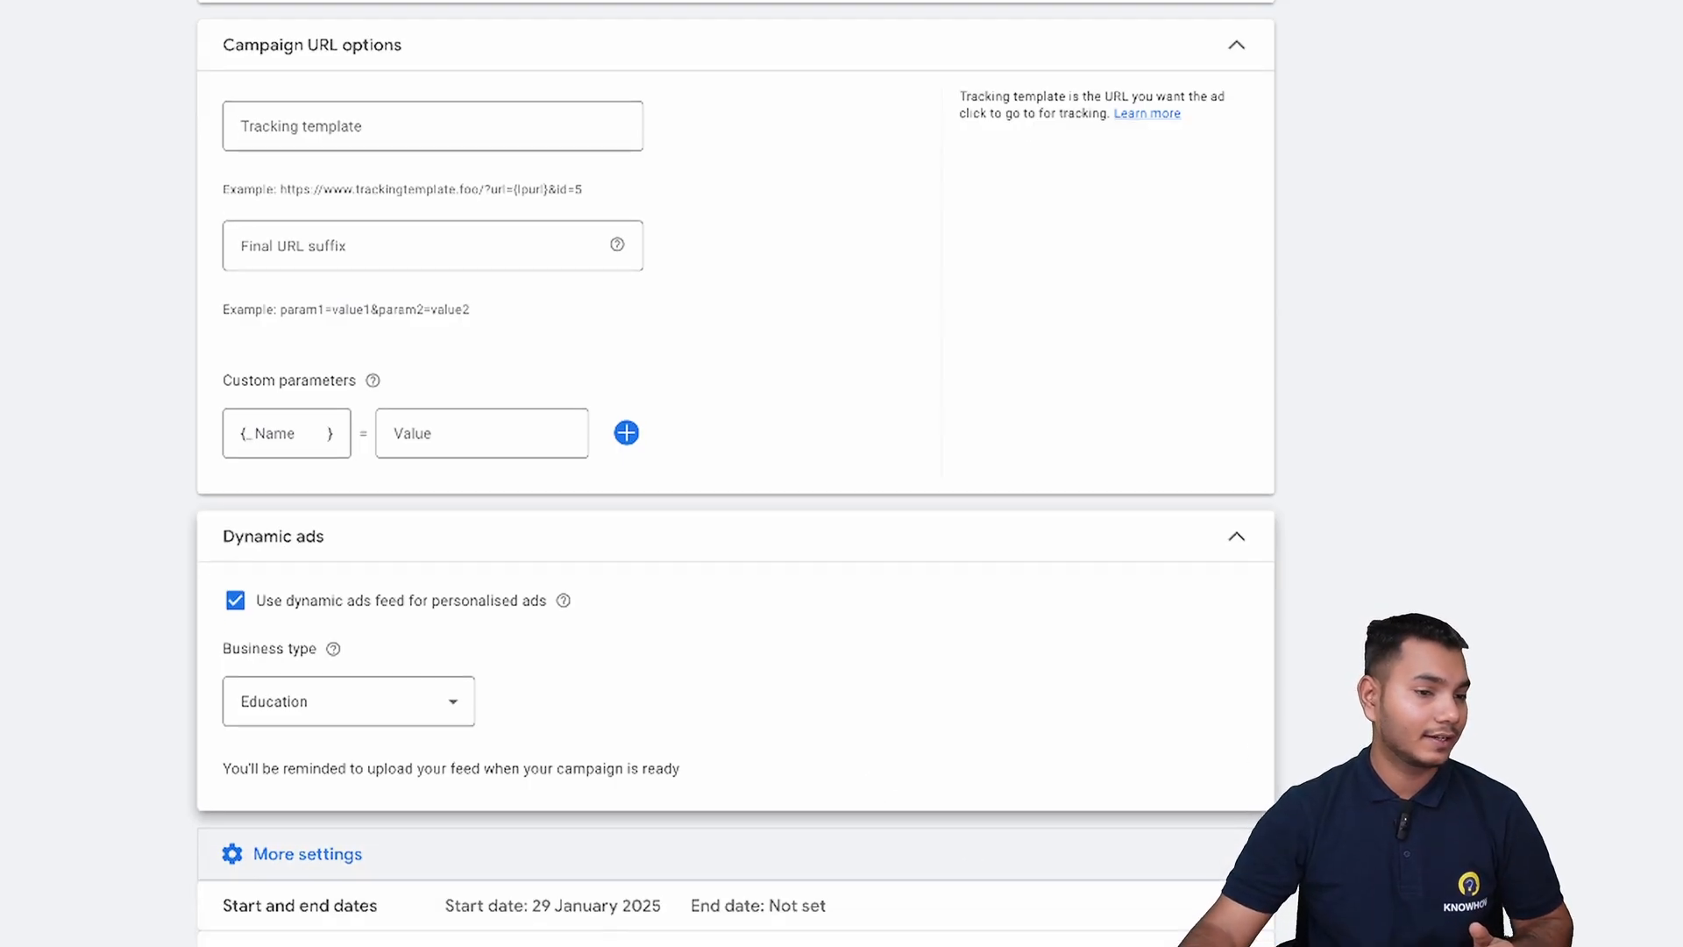
scroll(735, 783, down, 1)
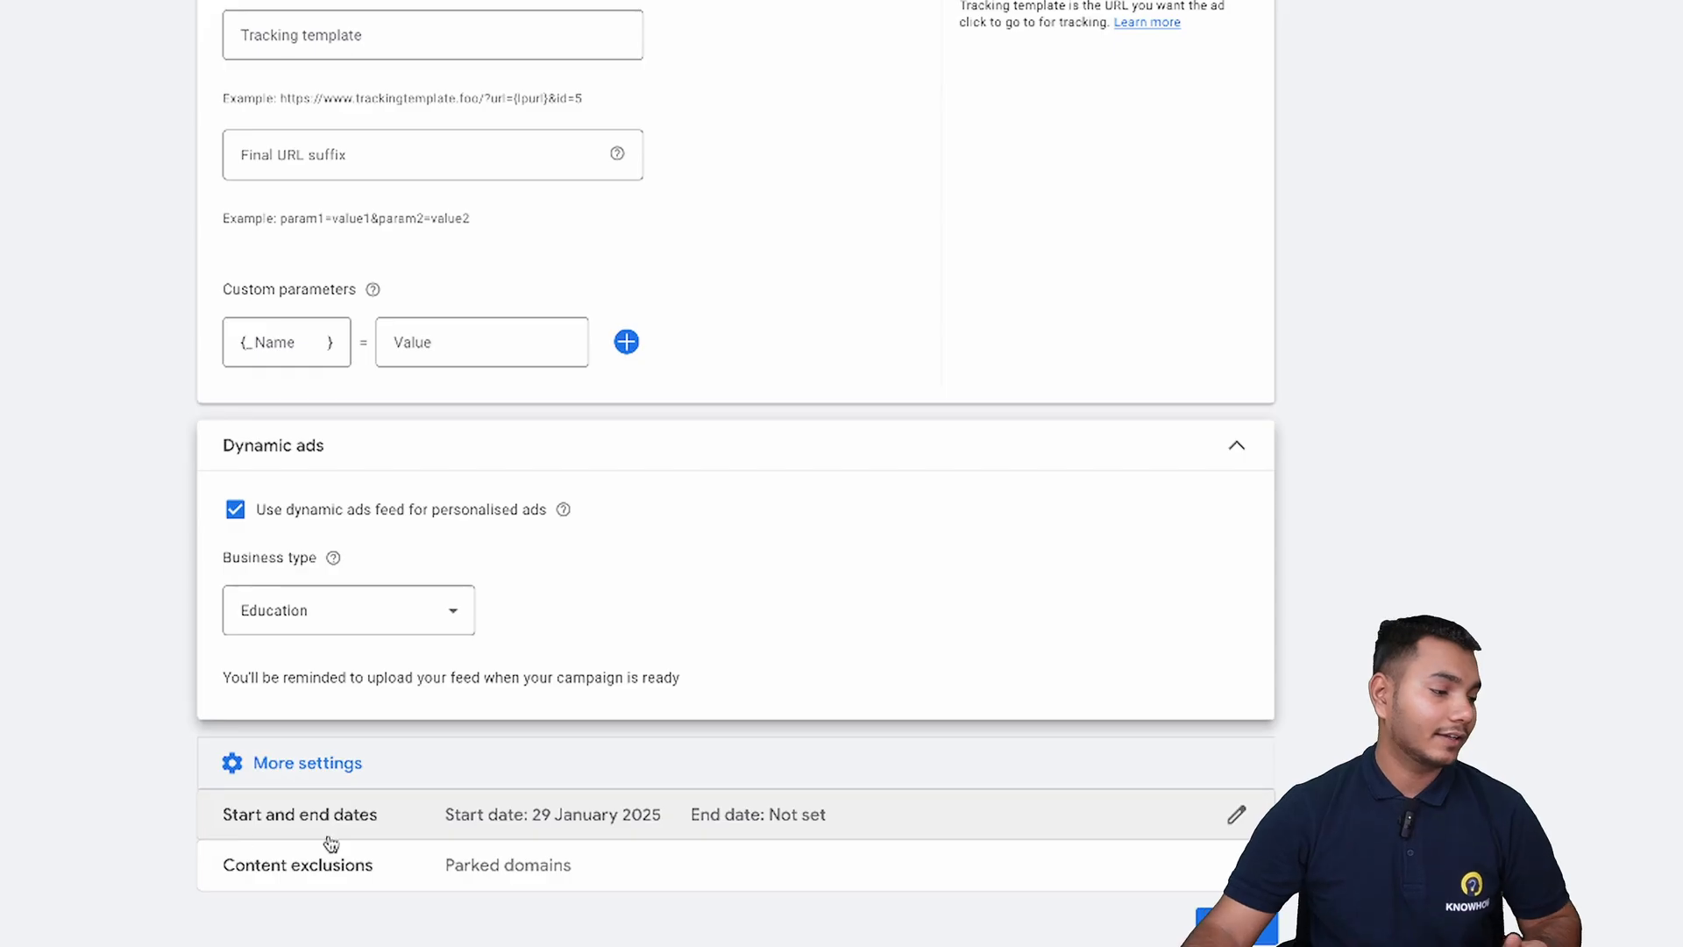
click(400, 847)
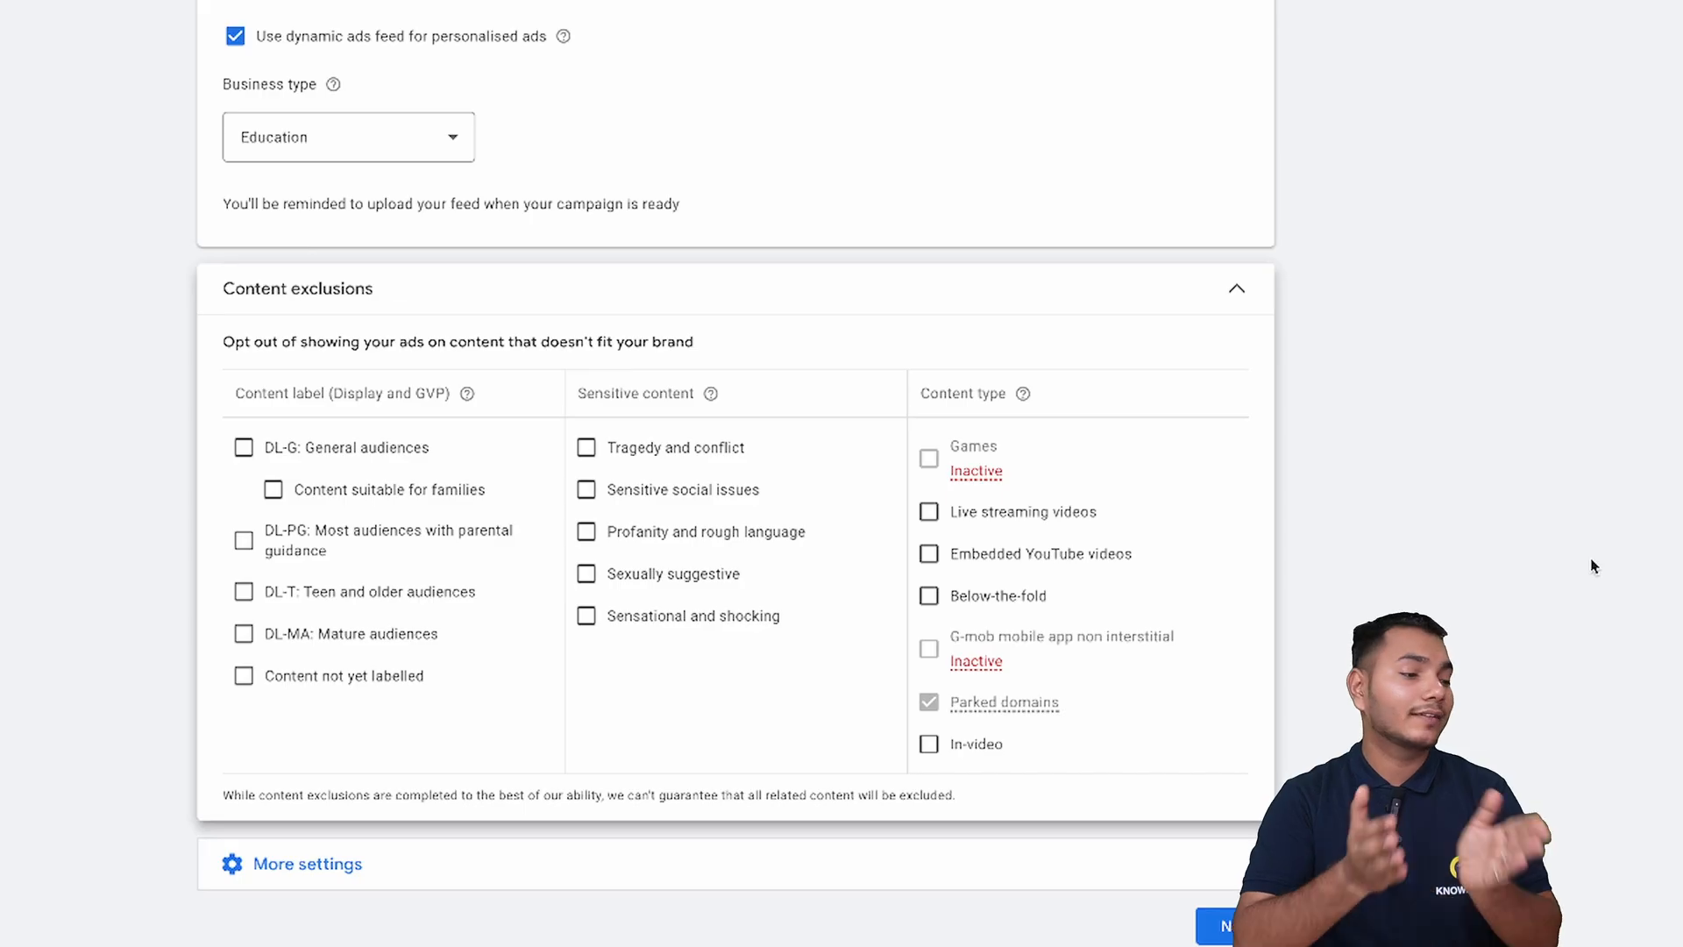
scroll(1375, 349, up, 2)
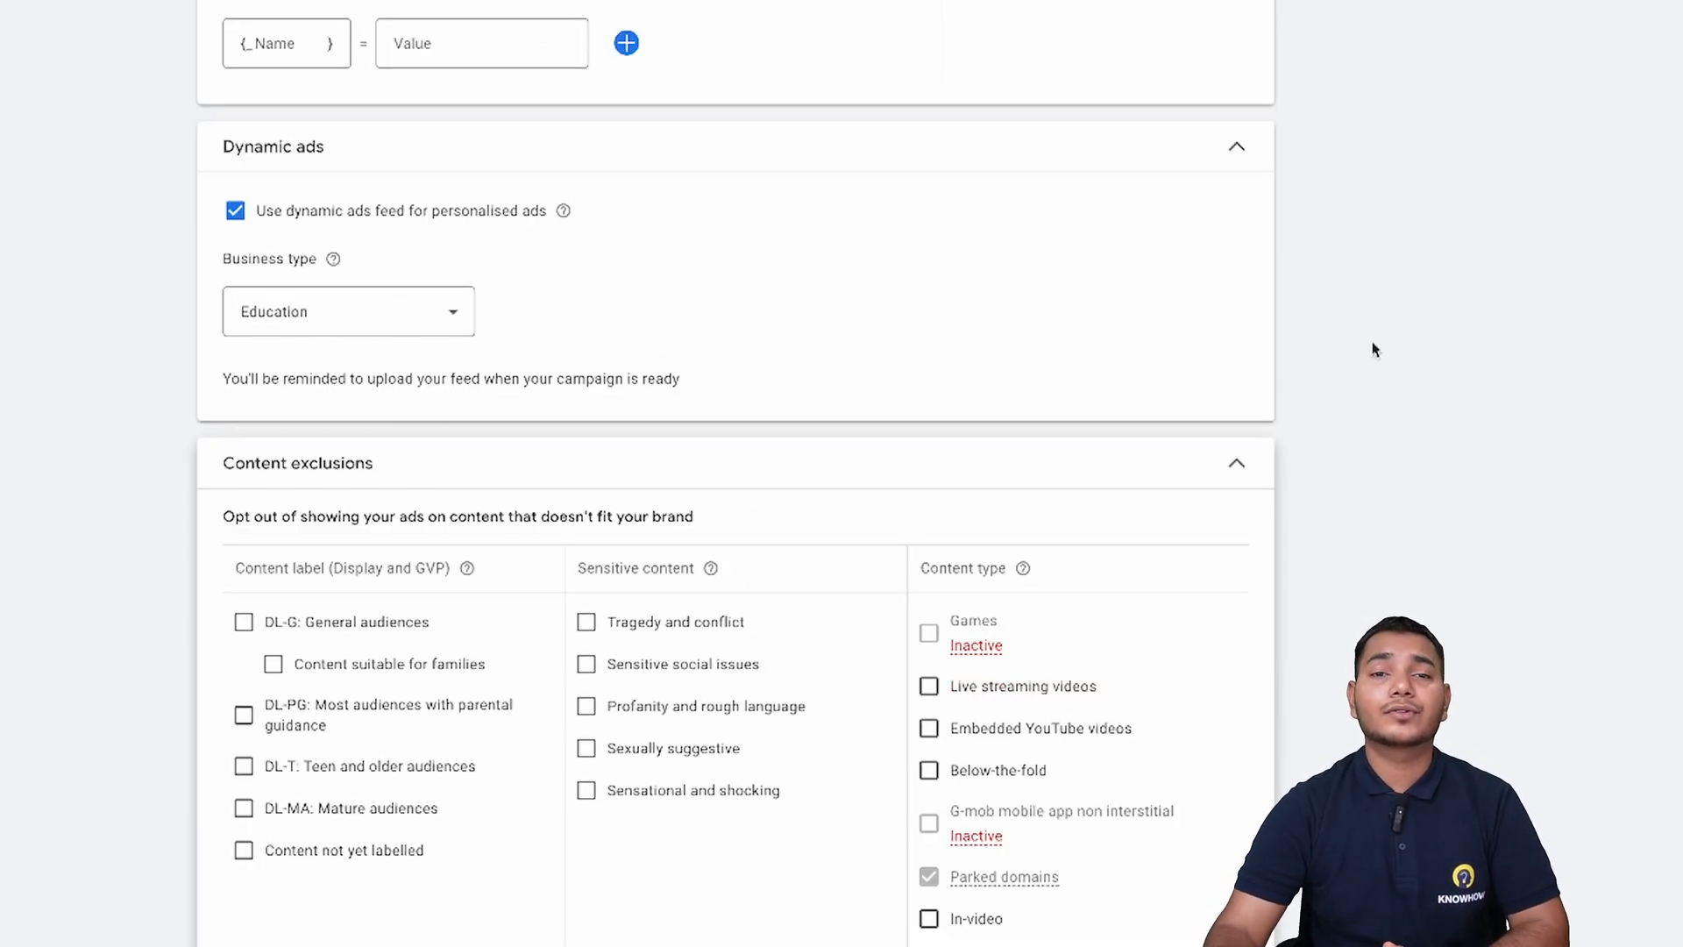
scroll(735, 474, down, 1)
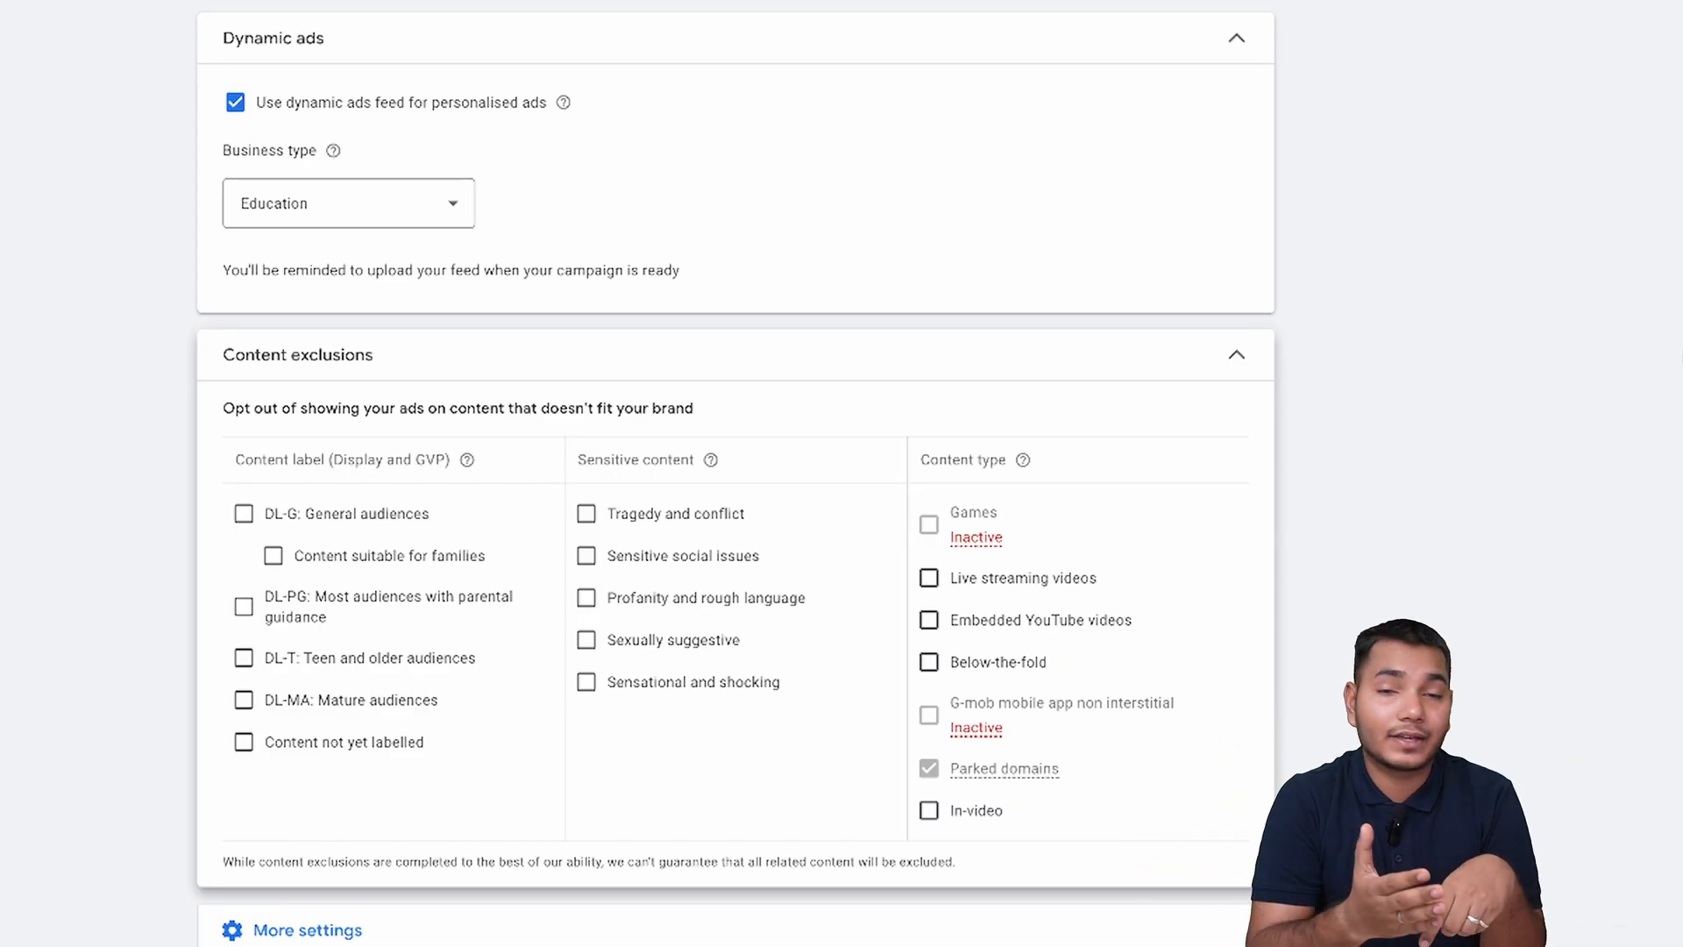
scroll(793, 351, down, 1)
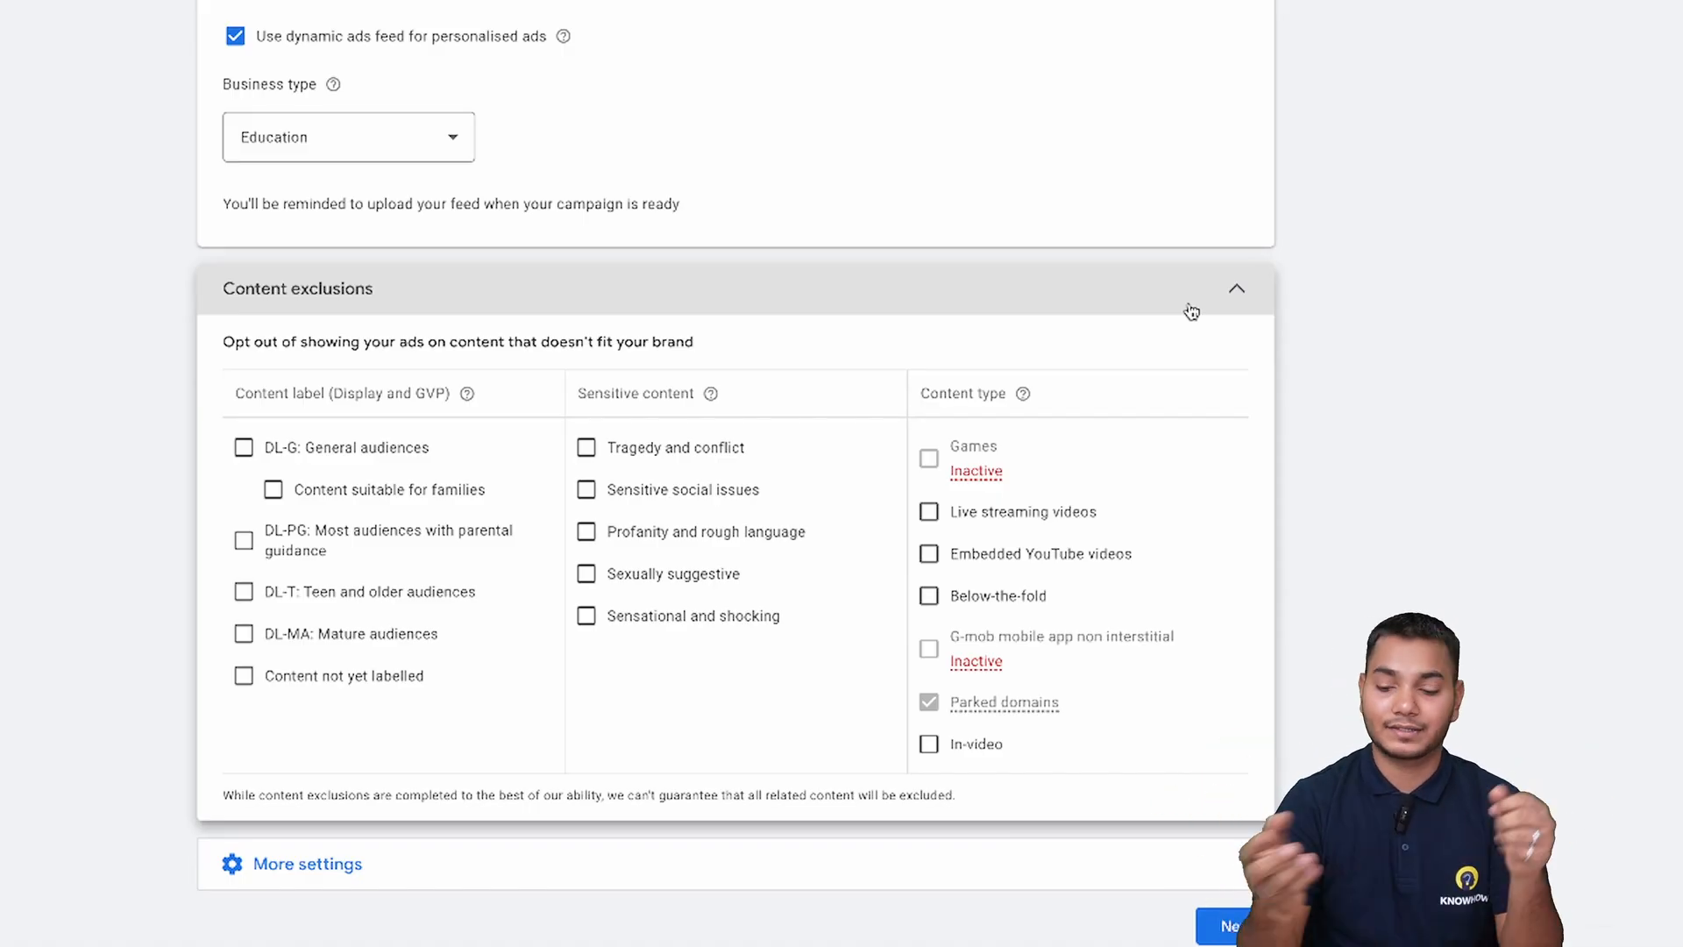
scroll(1240, 477, down, 1)
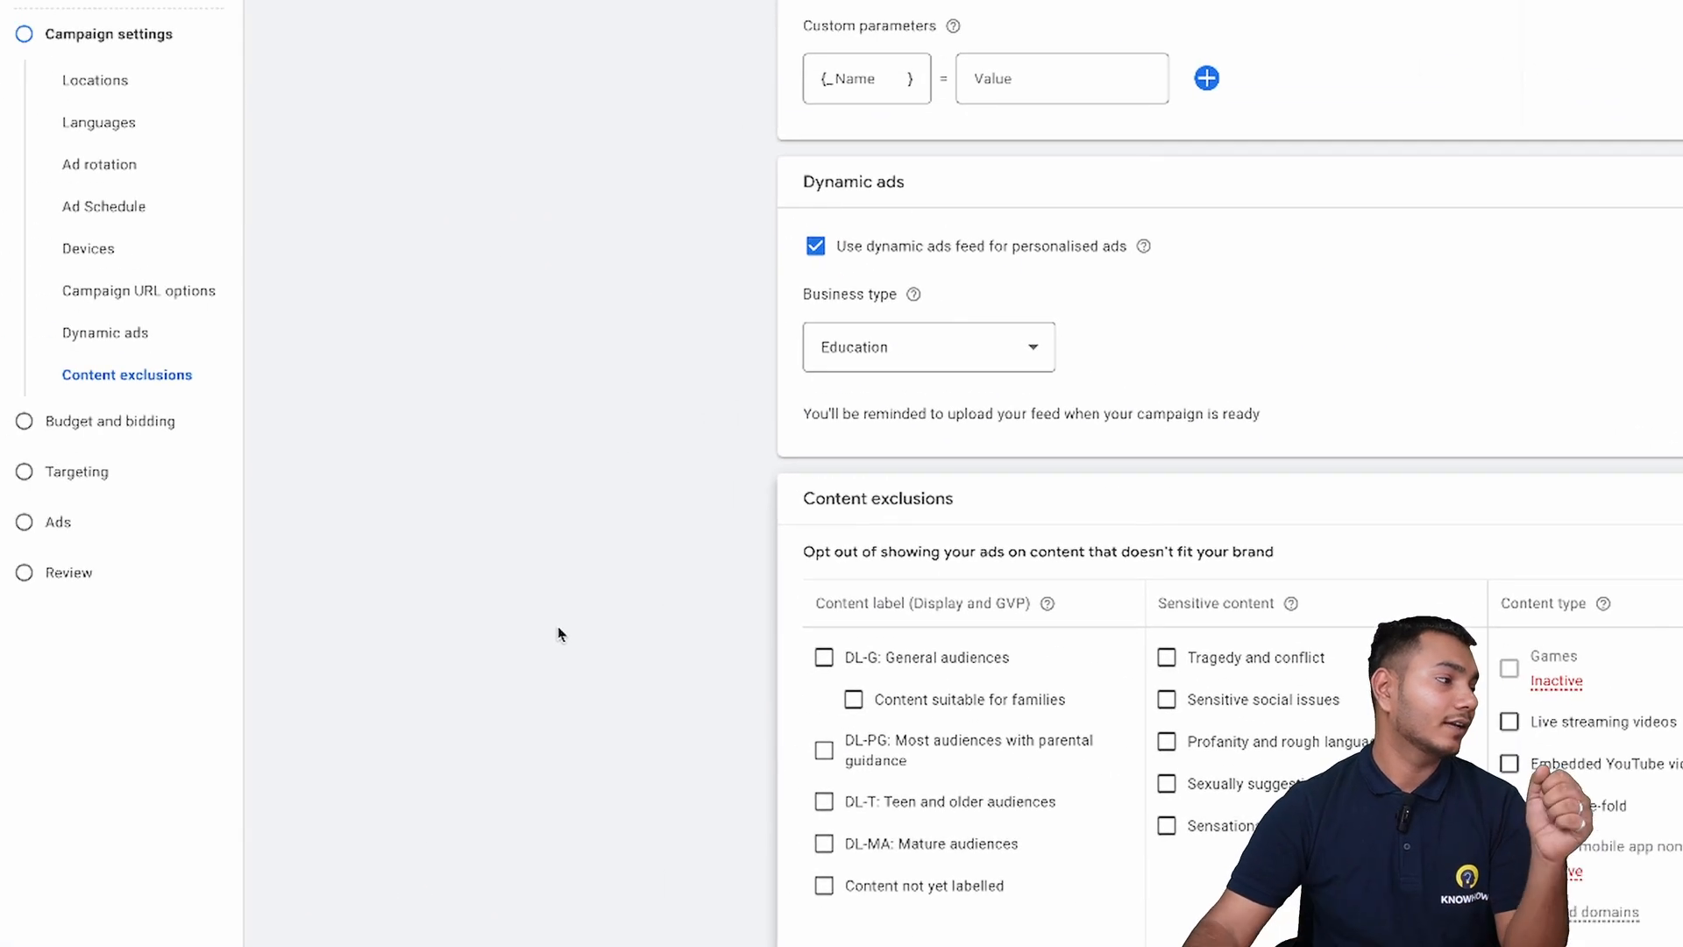
Go to the budget and bidding settings and set the average daily budget to ₹700.
click(94, 422)
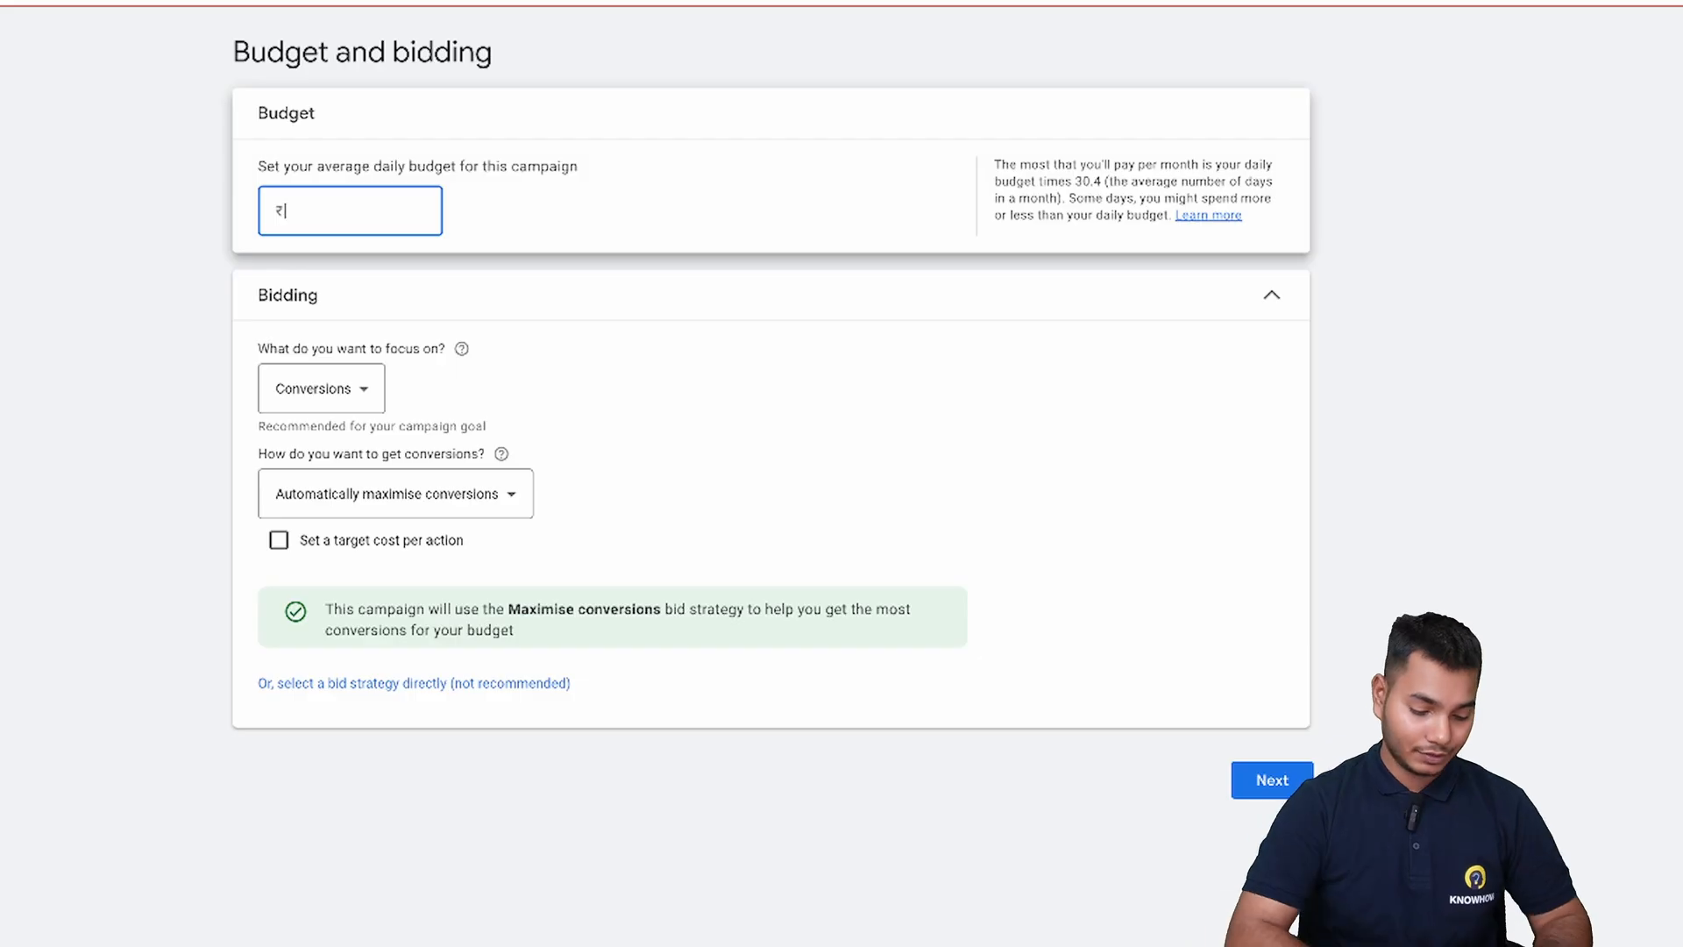
text(1000)
key(BackSpace)
key(BackSpace)
key(BackSpace)
key(BackSpace)
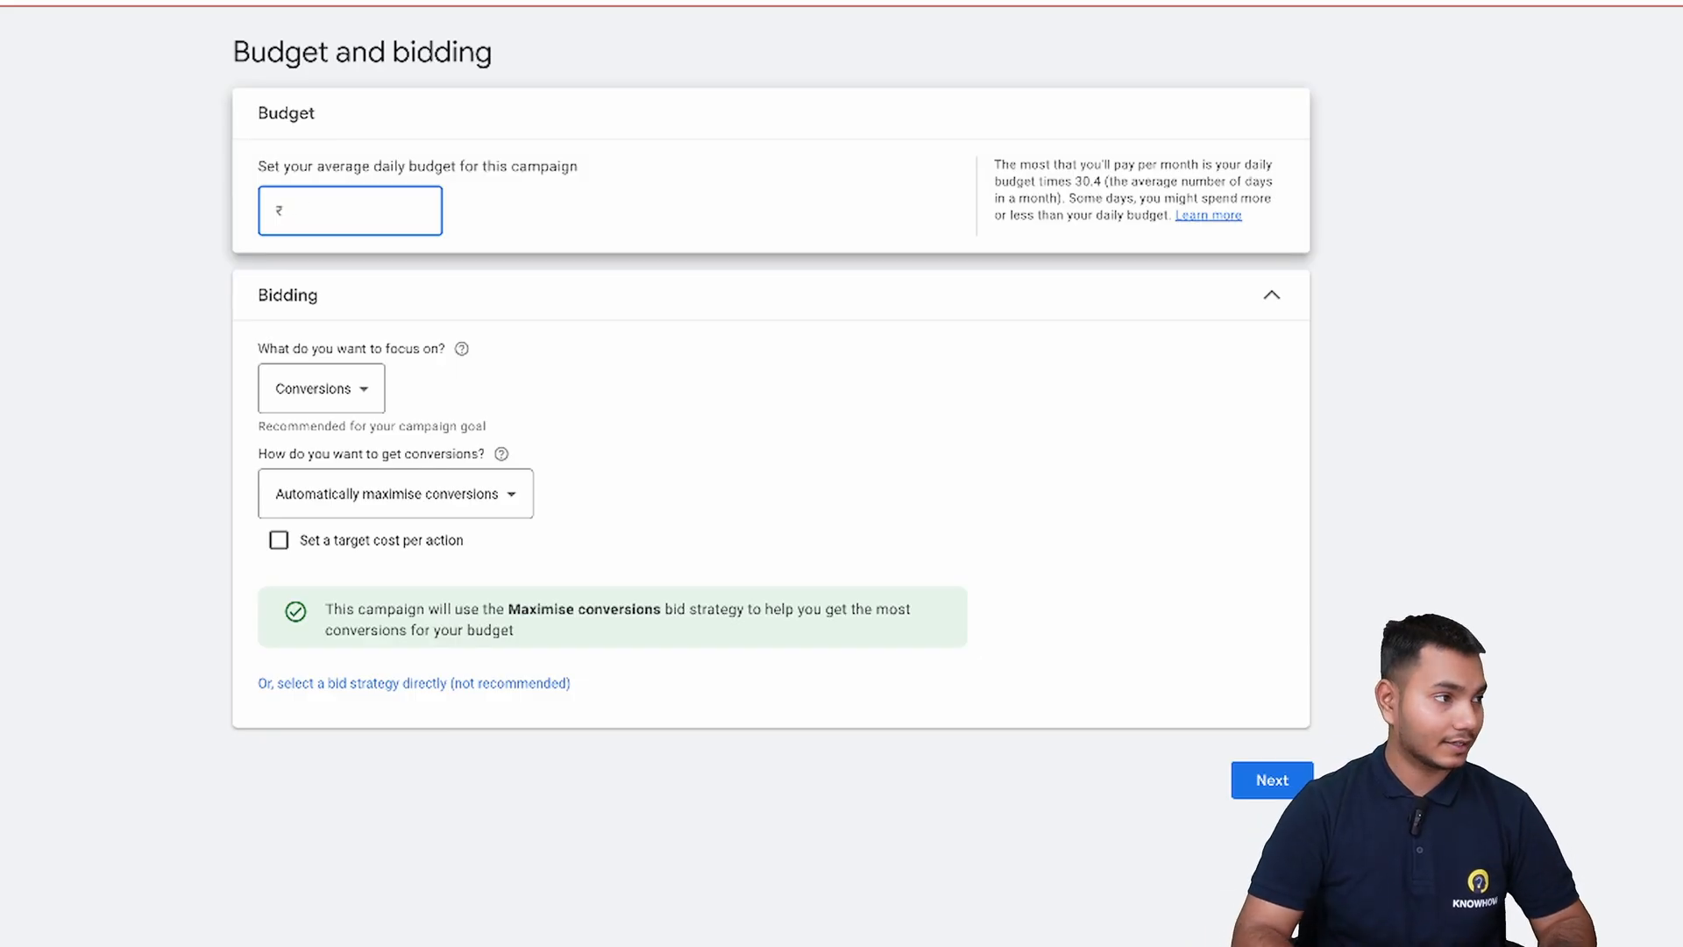
text(700)
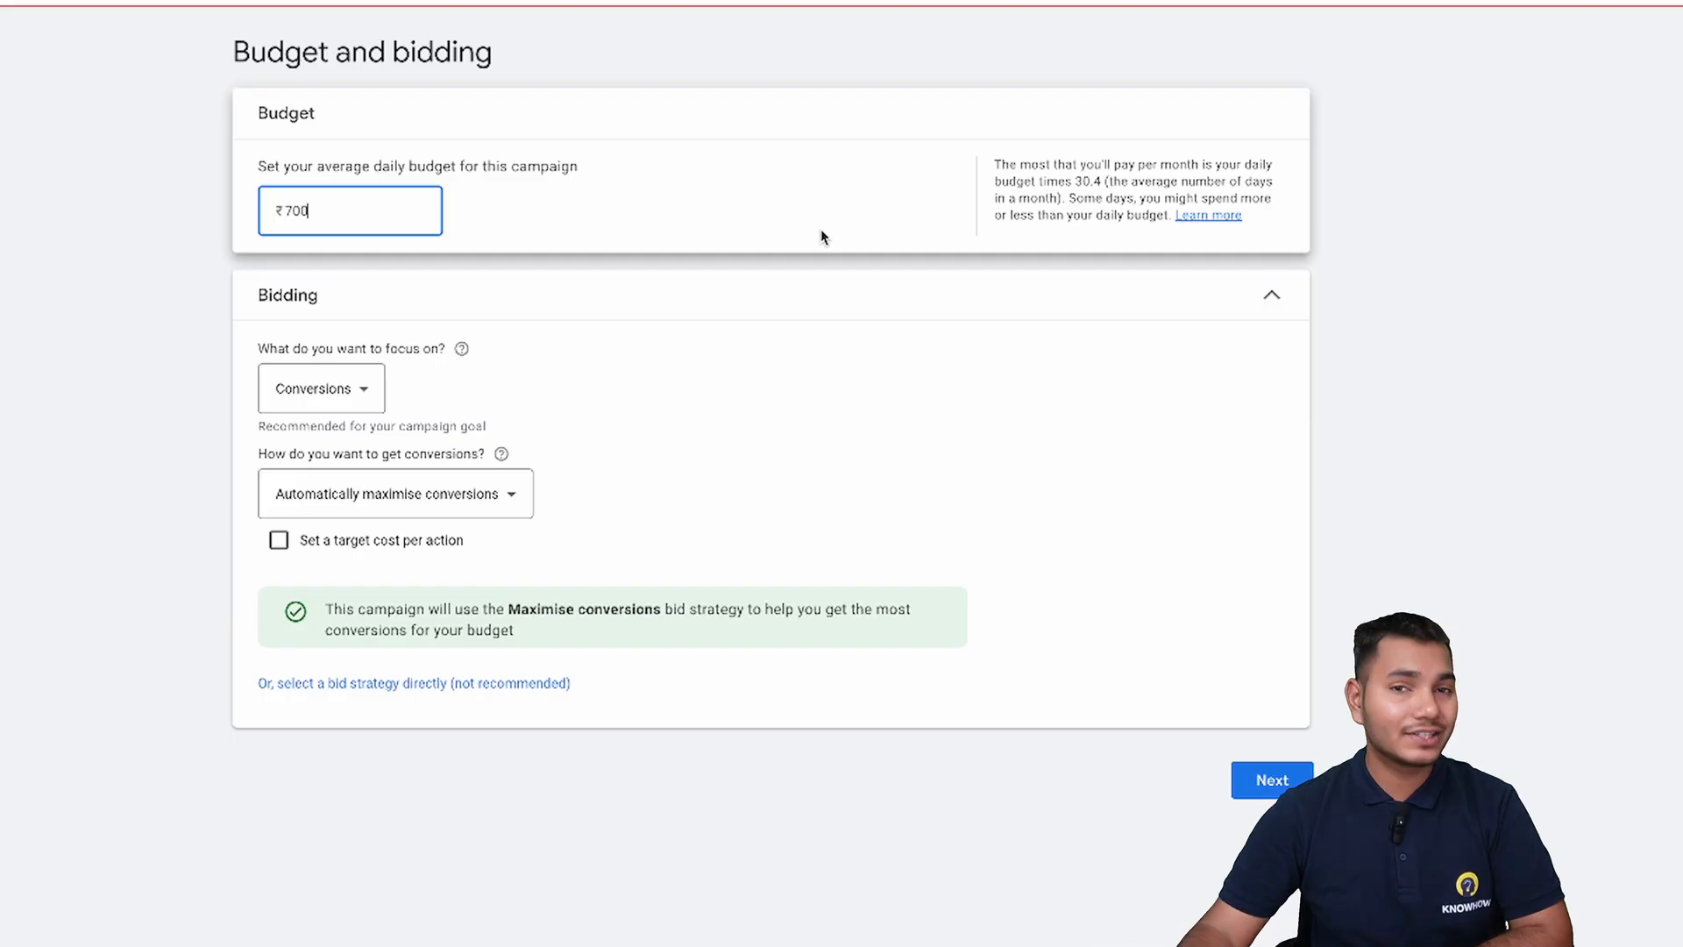
Review the bidding focus options, then set the focus to Conversion value with a target ROAS of 20%.
click(345, 392)
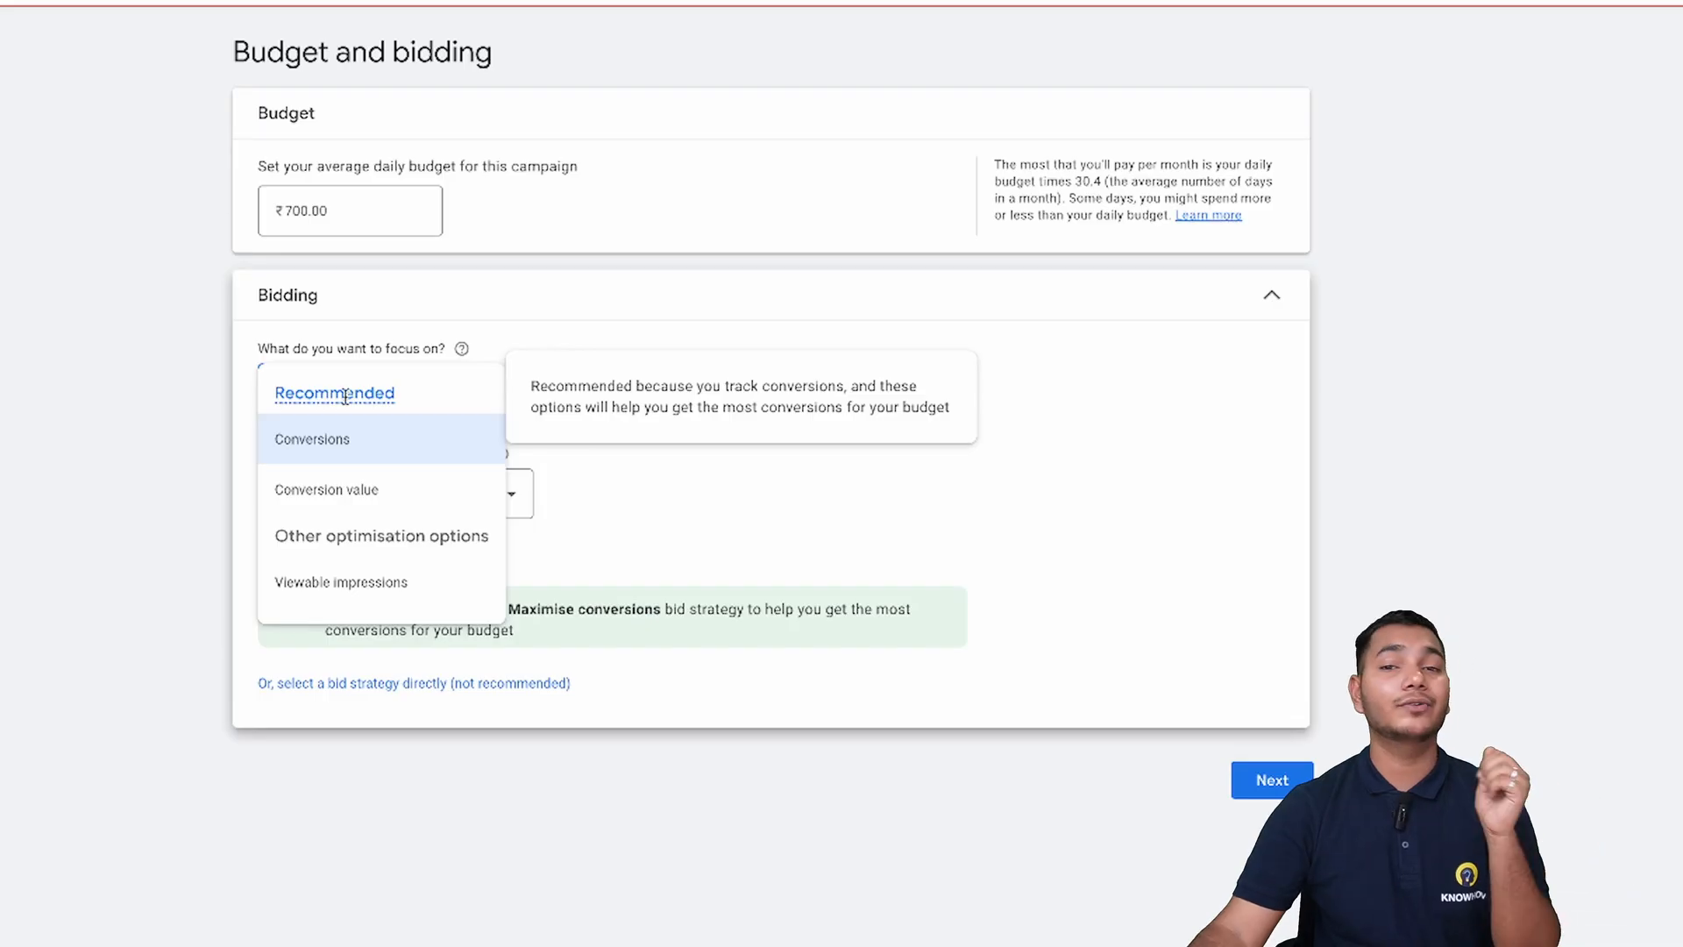
mouse_move(374, 448)
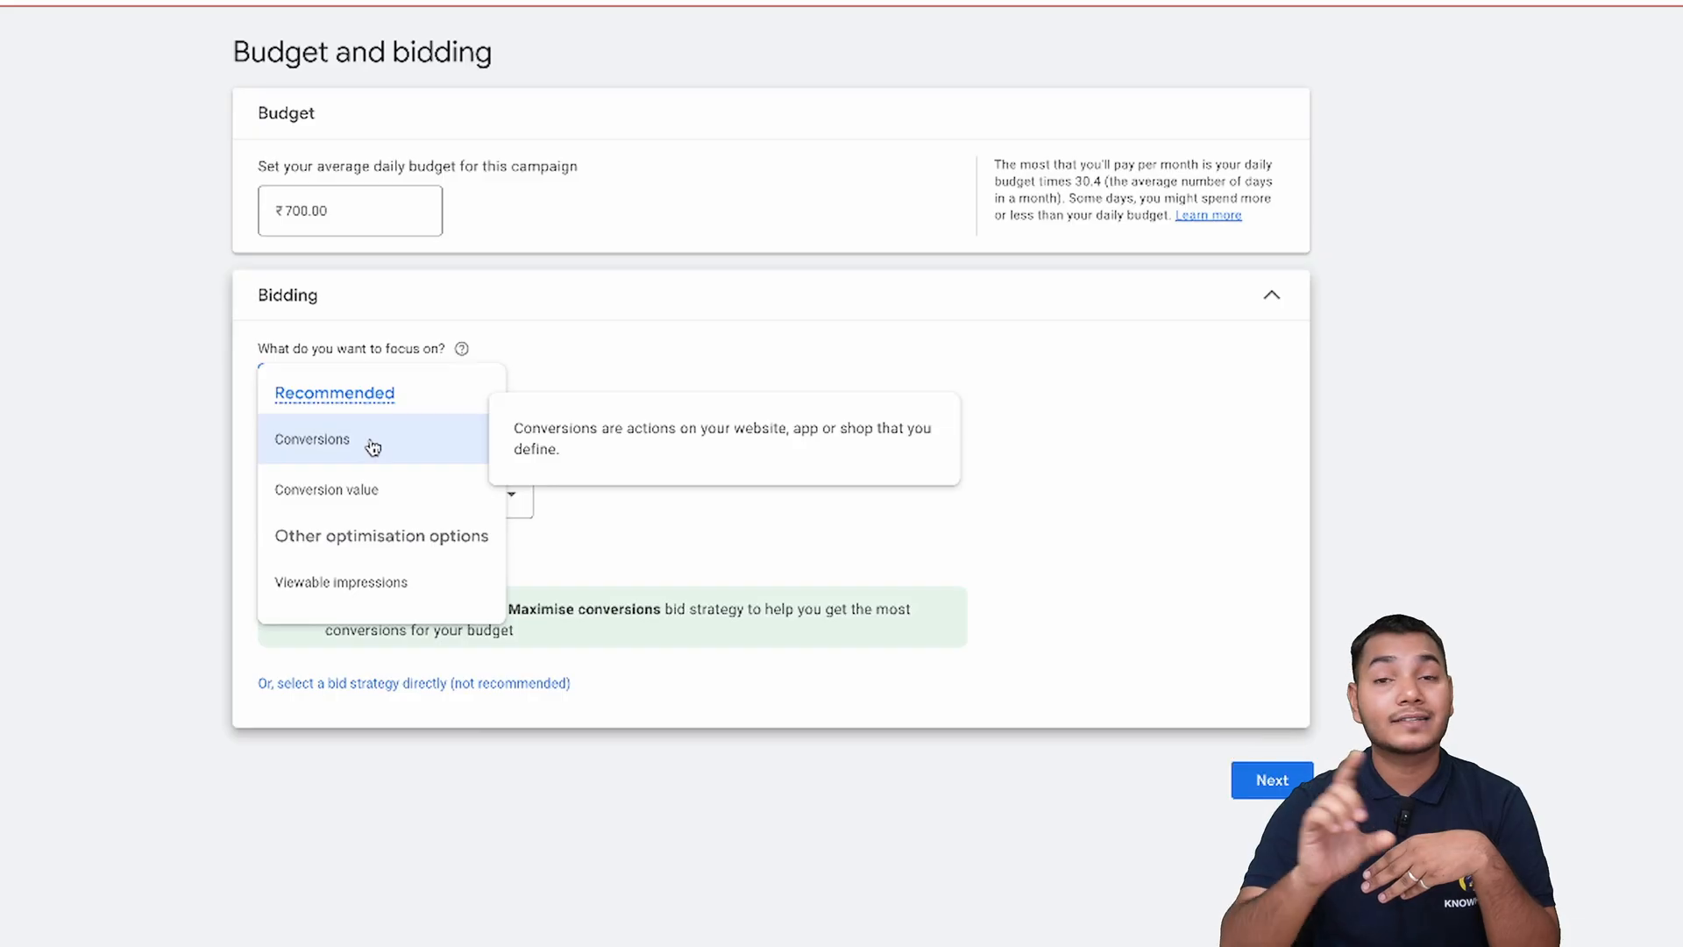
mouse_move(365, 492)
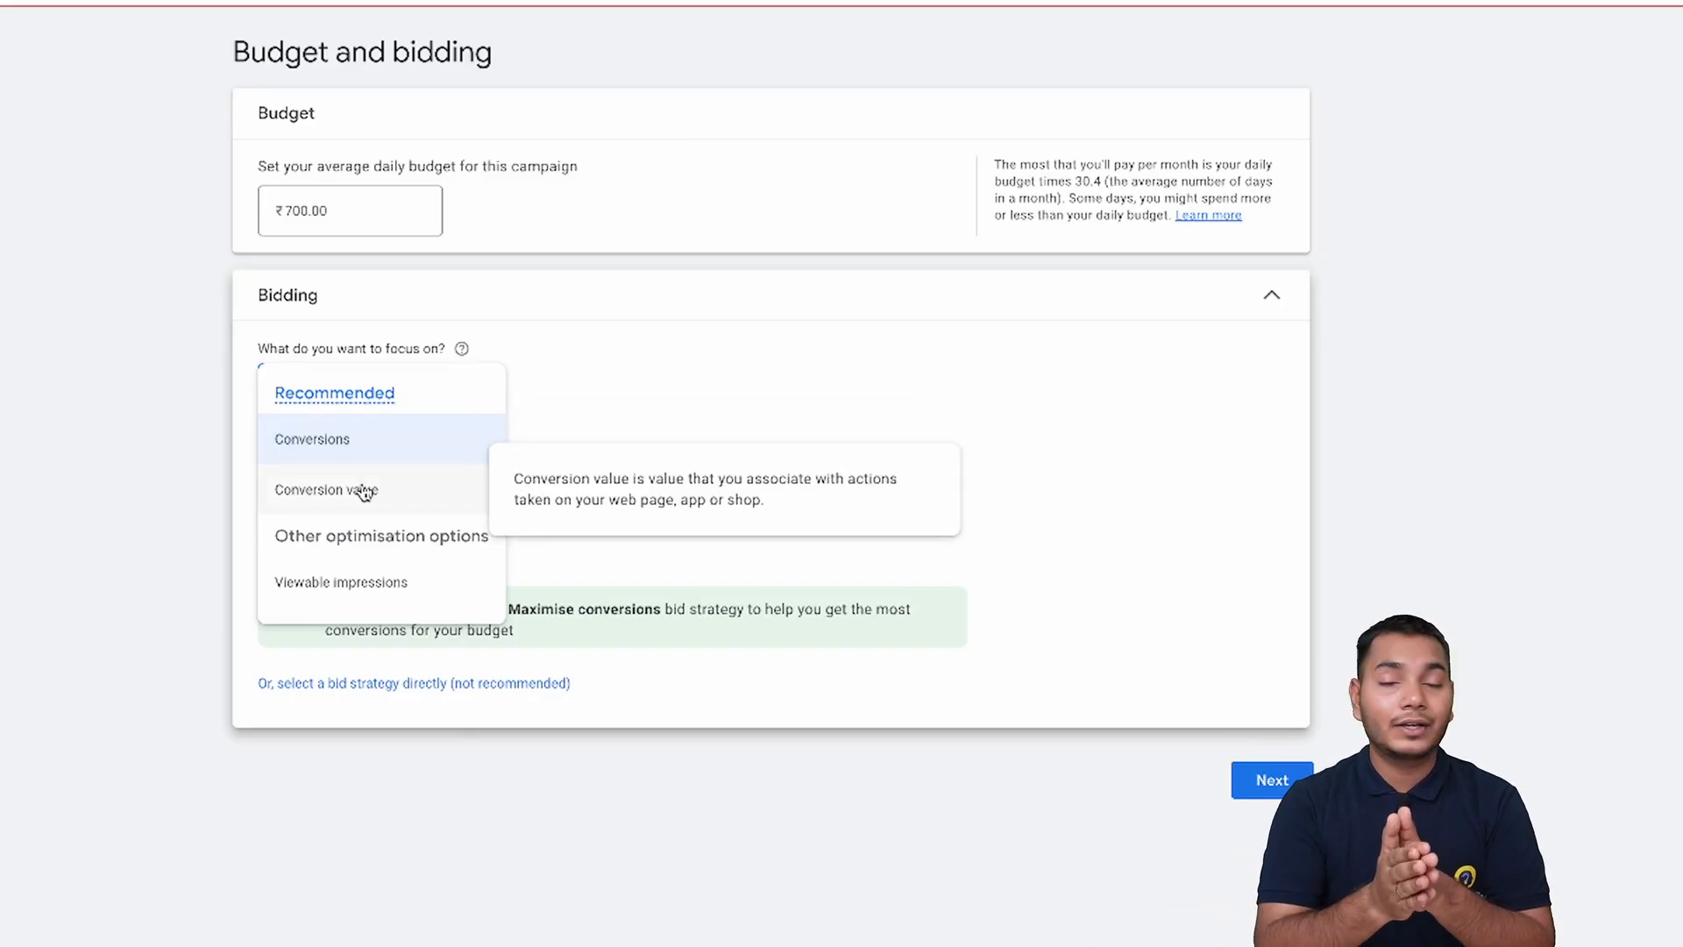
click(364, 493)
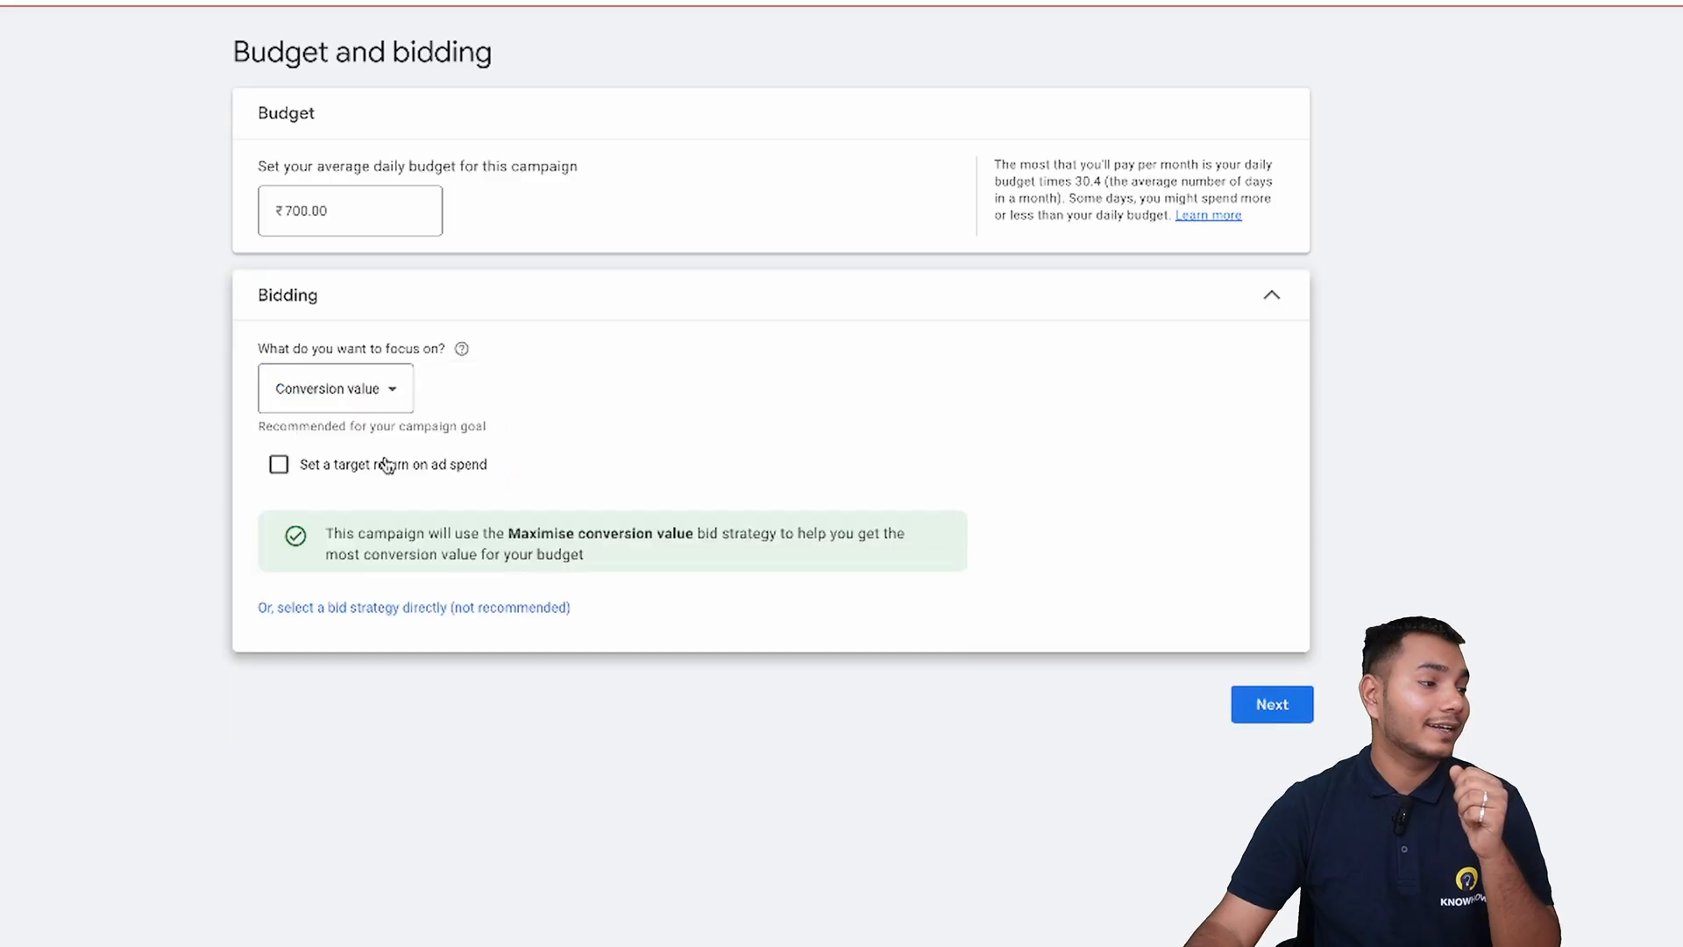
click(278, 464)
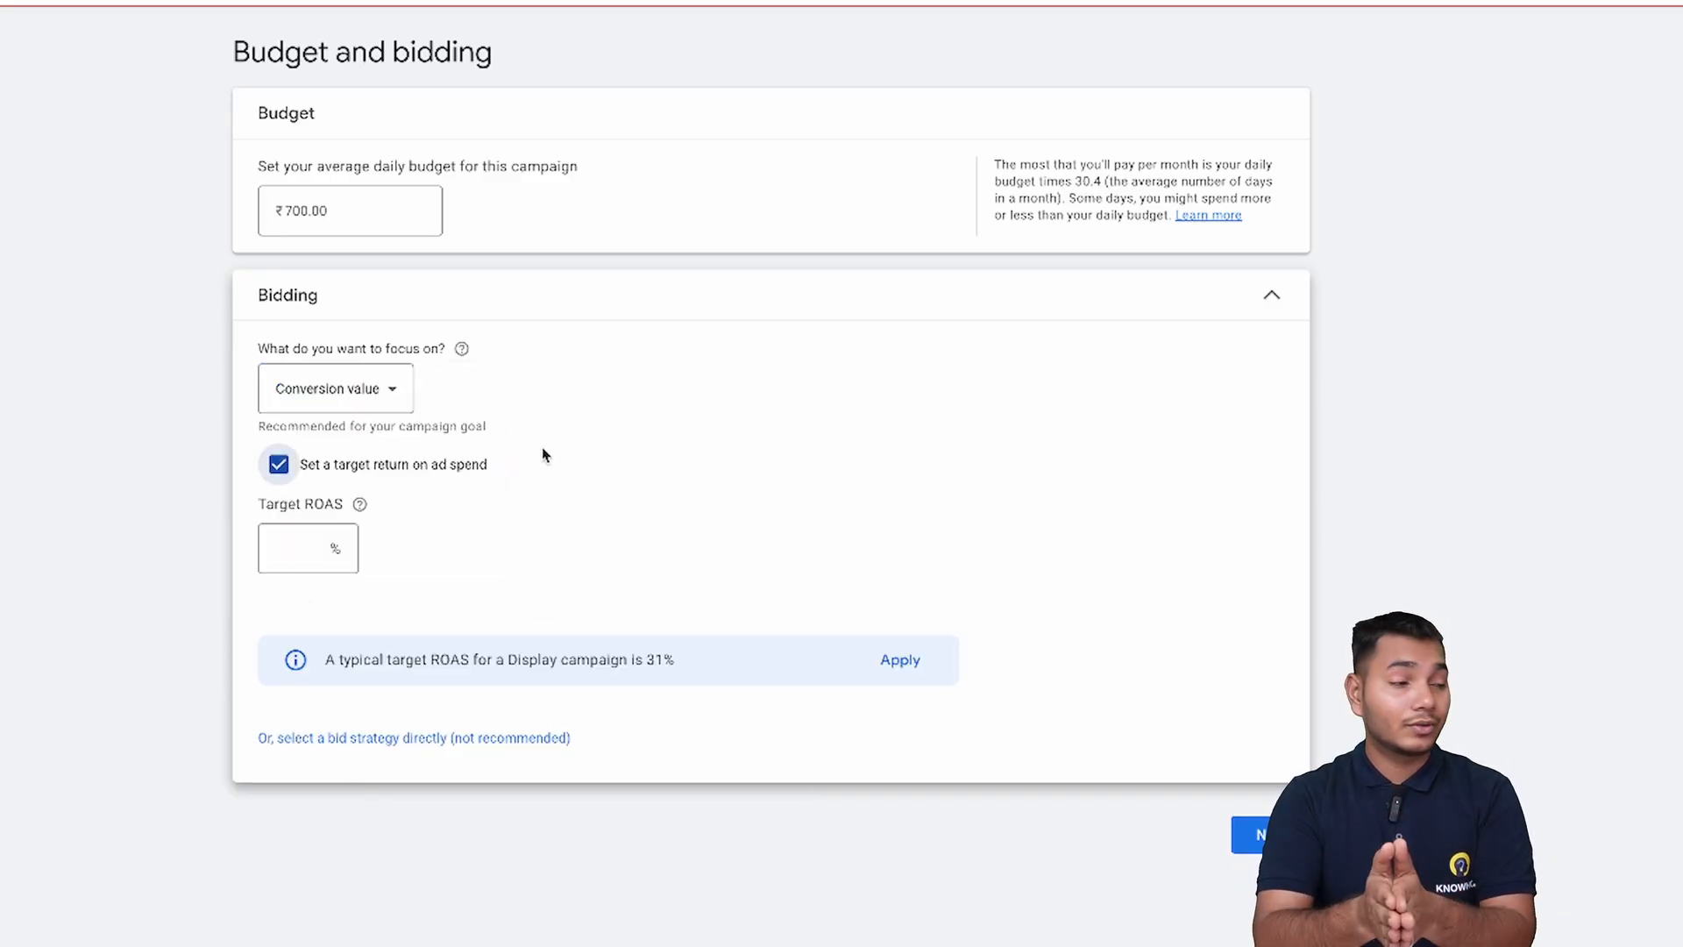
click(314, 542)
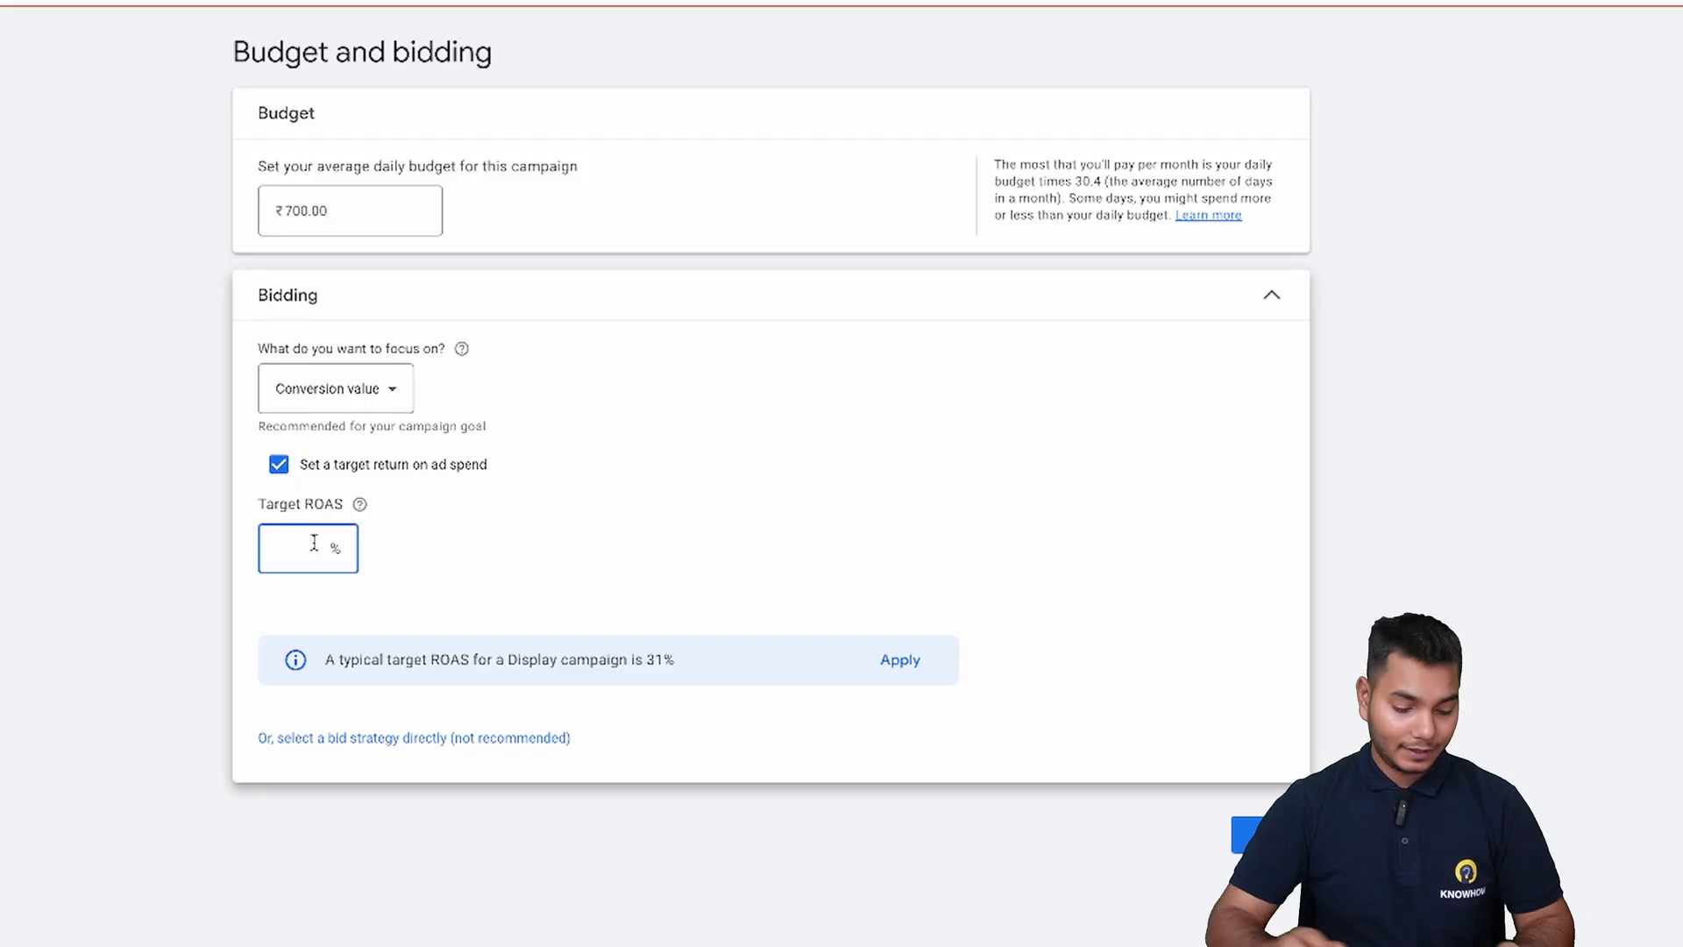
text(20)
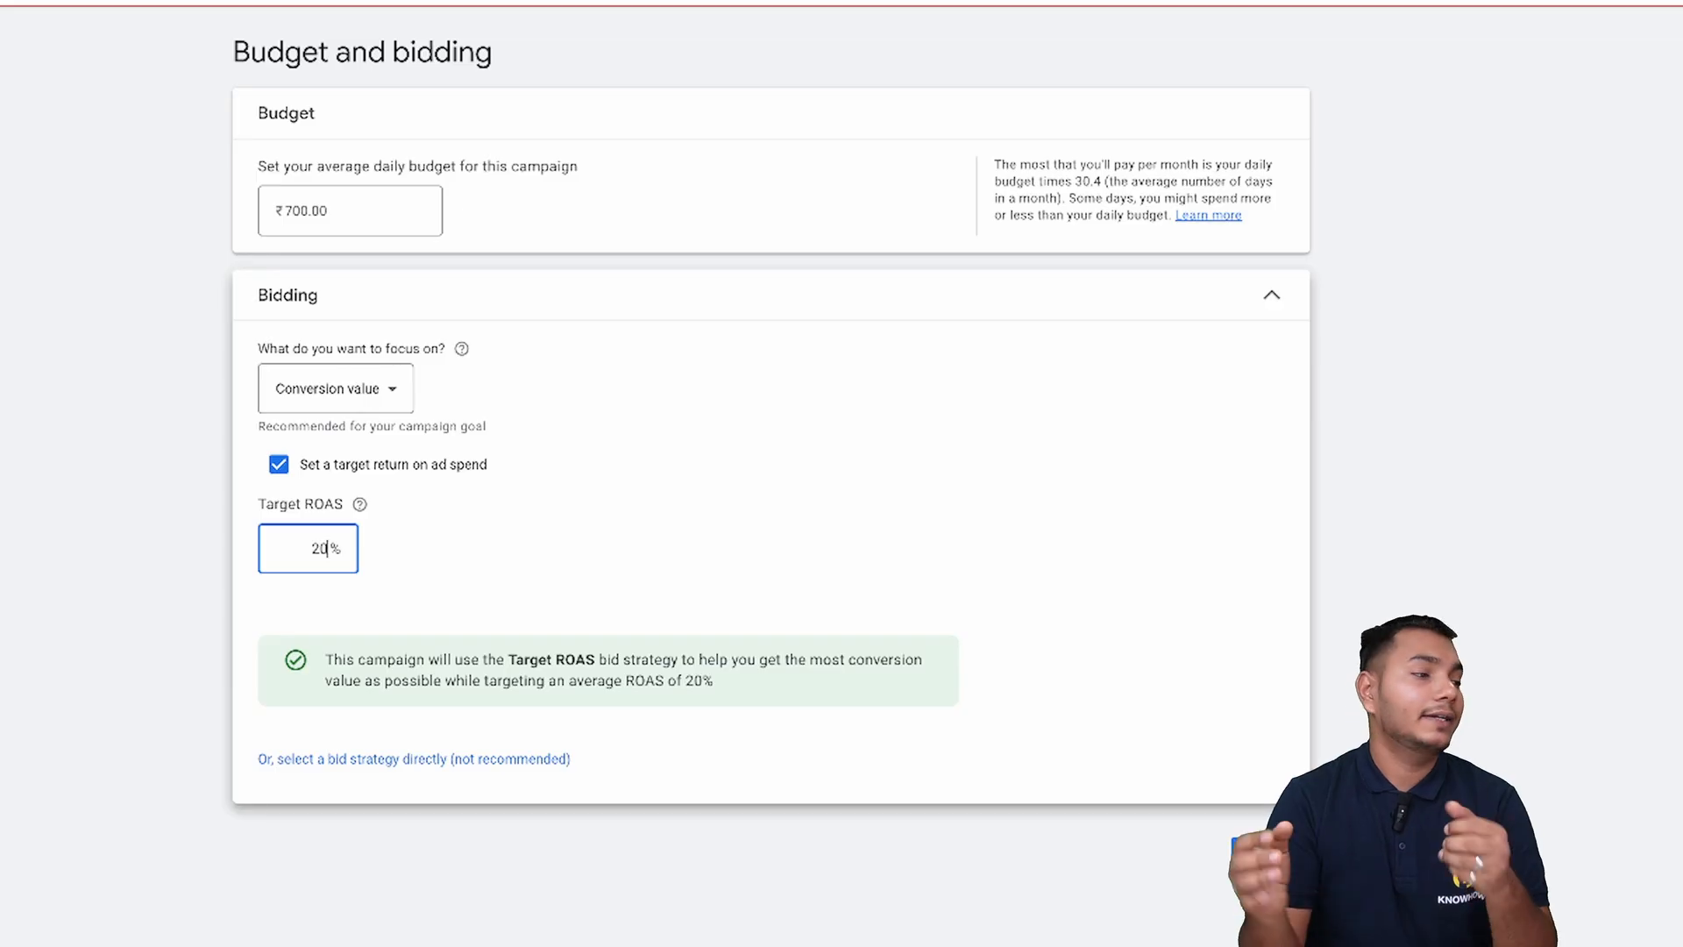
Switch the bidding focus to Viewable impressions and set the ad group's viewable CPM bid to ₹2.
click(394, 386)
click(379, 578)
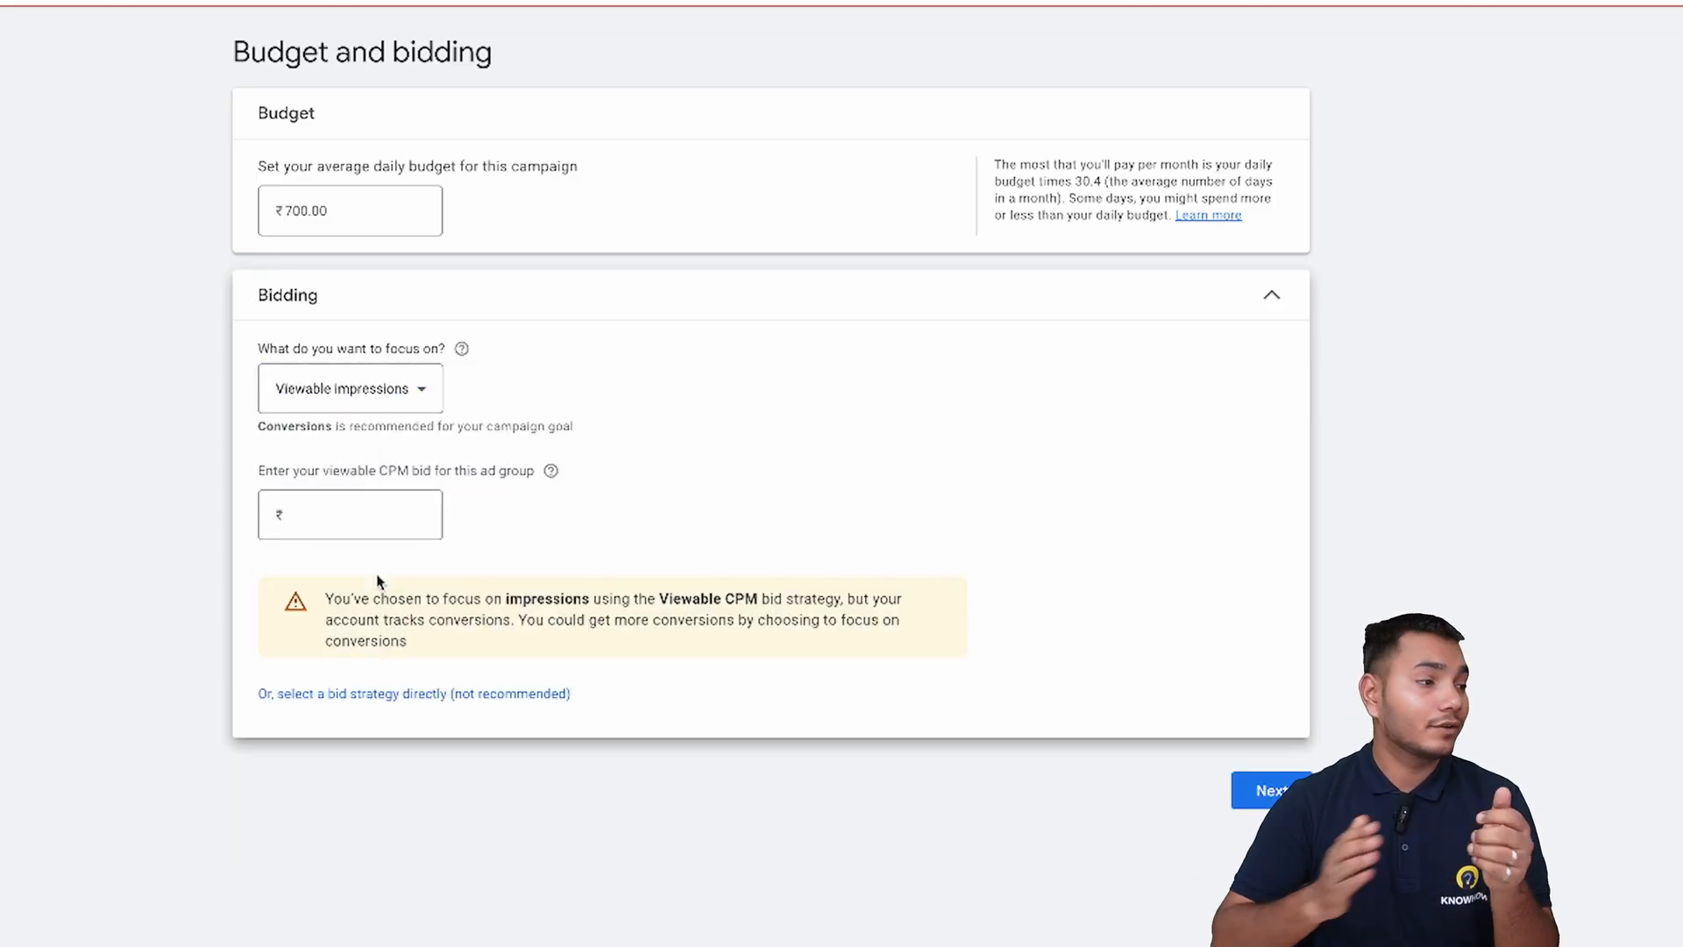
click(379, 522)
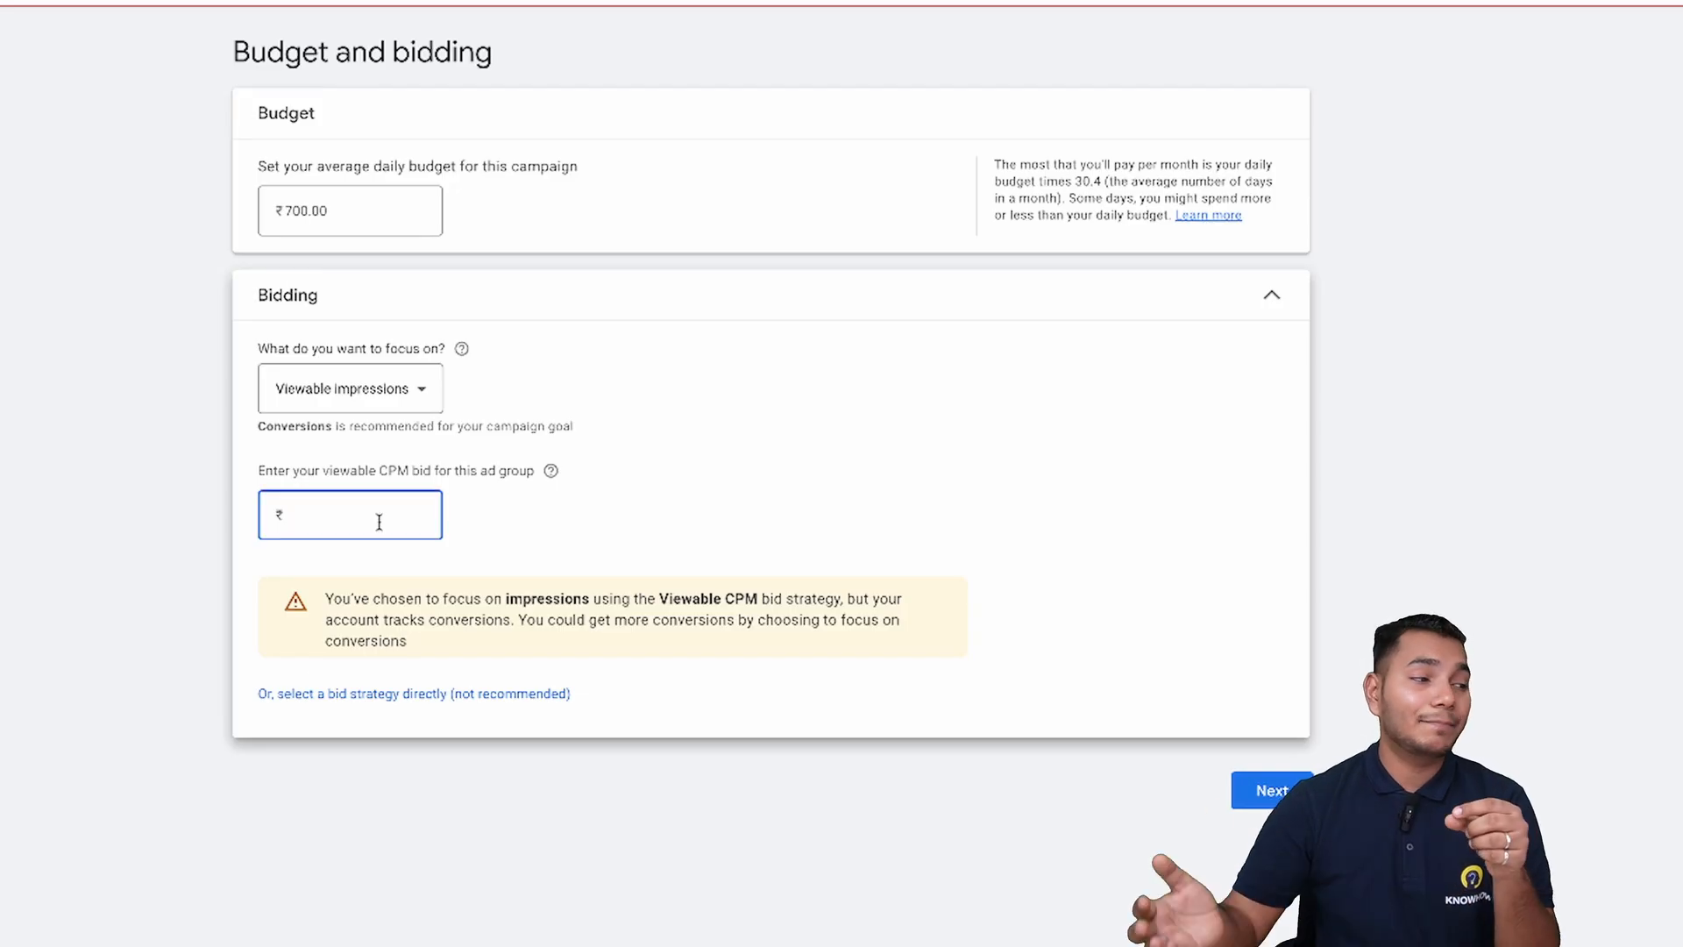
click(403, 396)
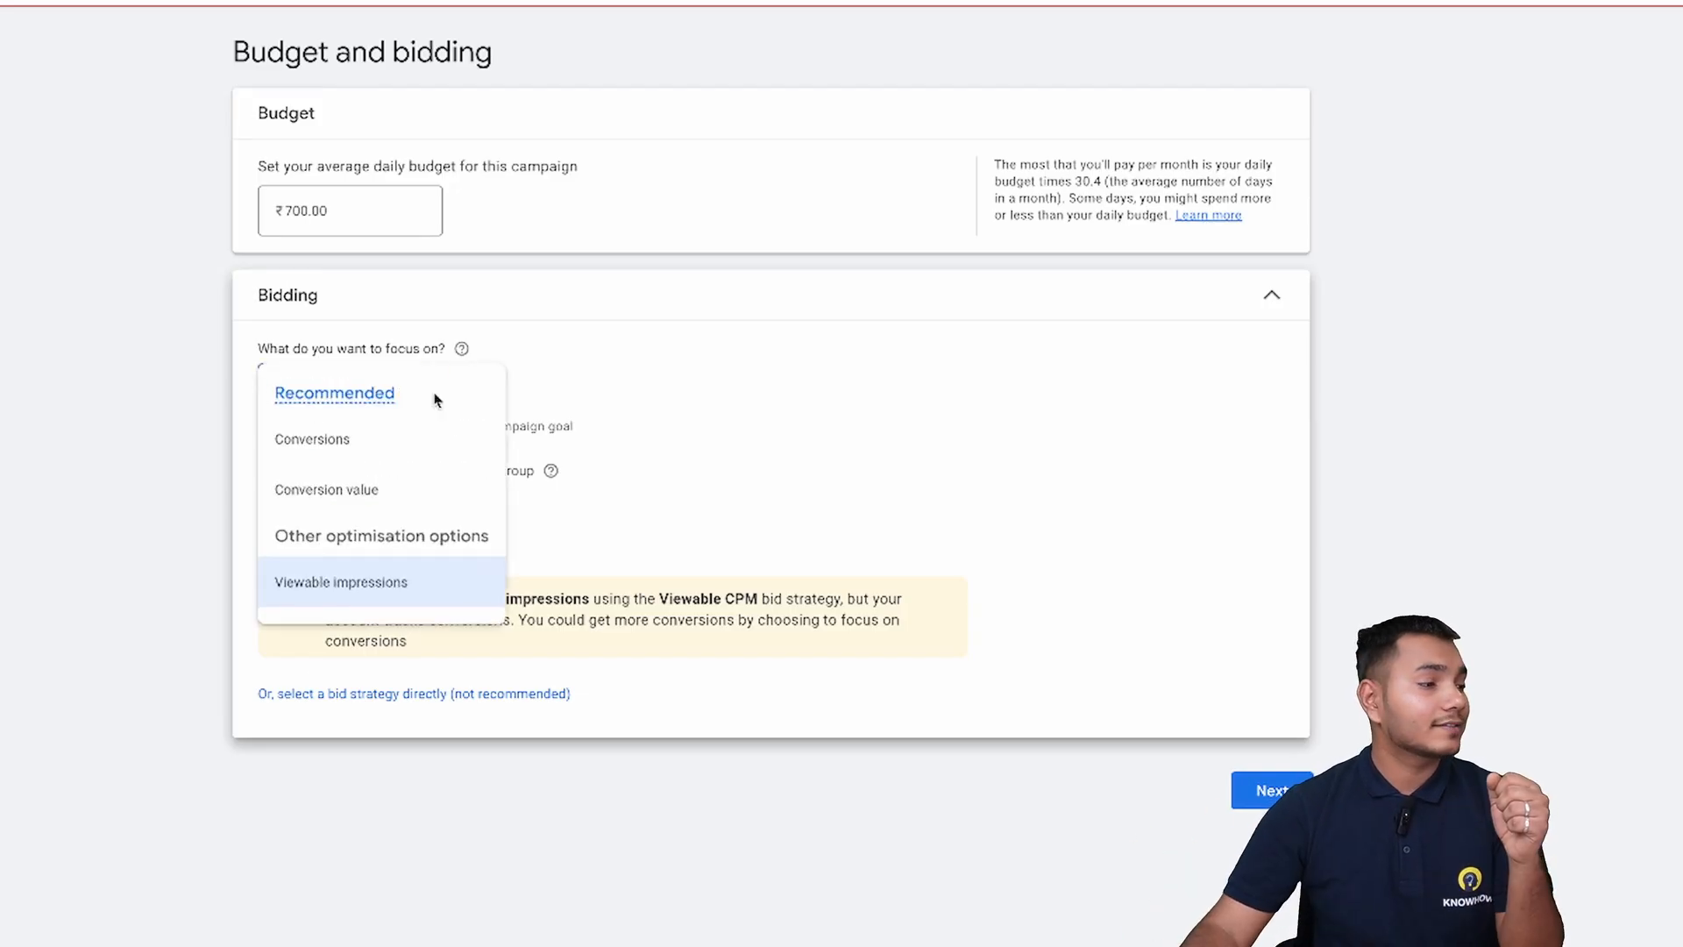
mouse_move(445, 585)
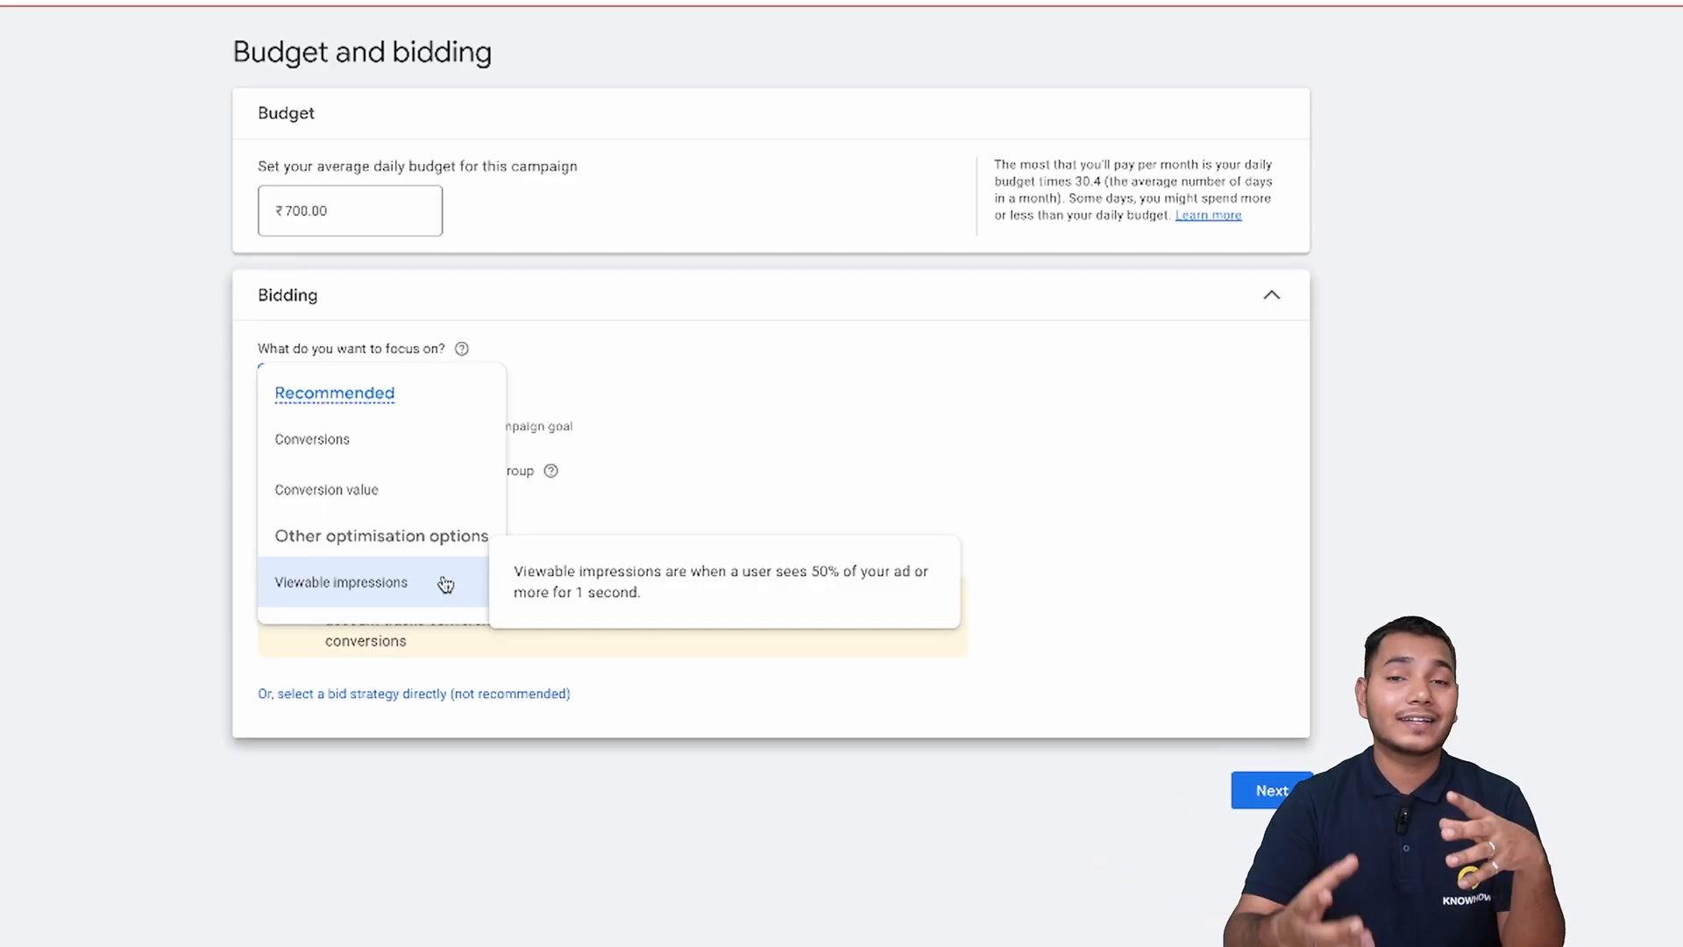
click(446, 584)
click(323, 508)
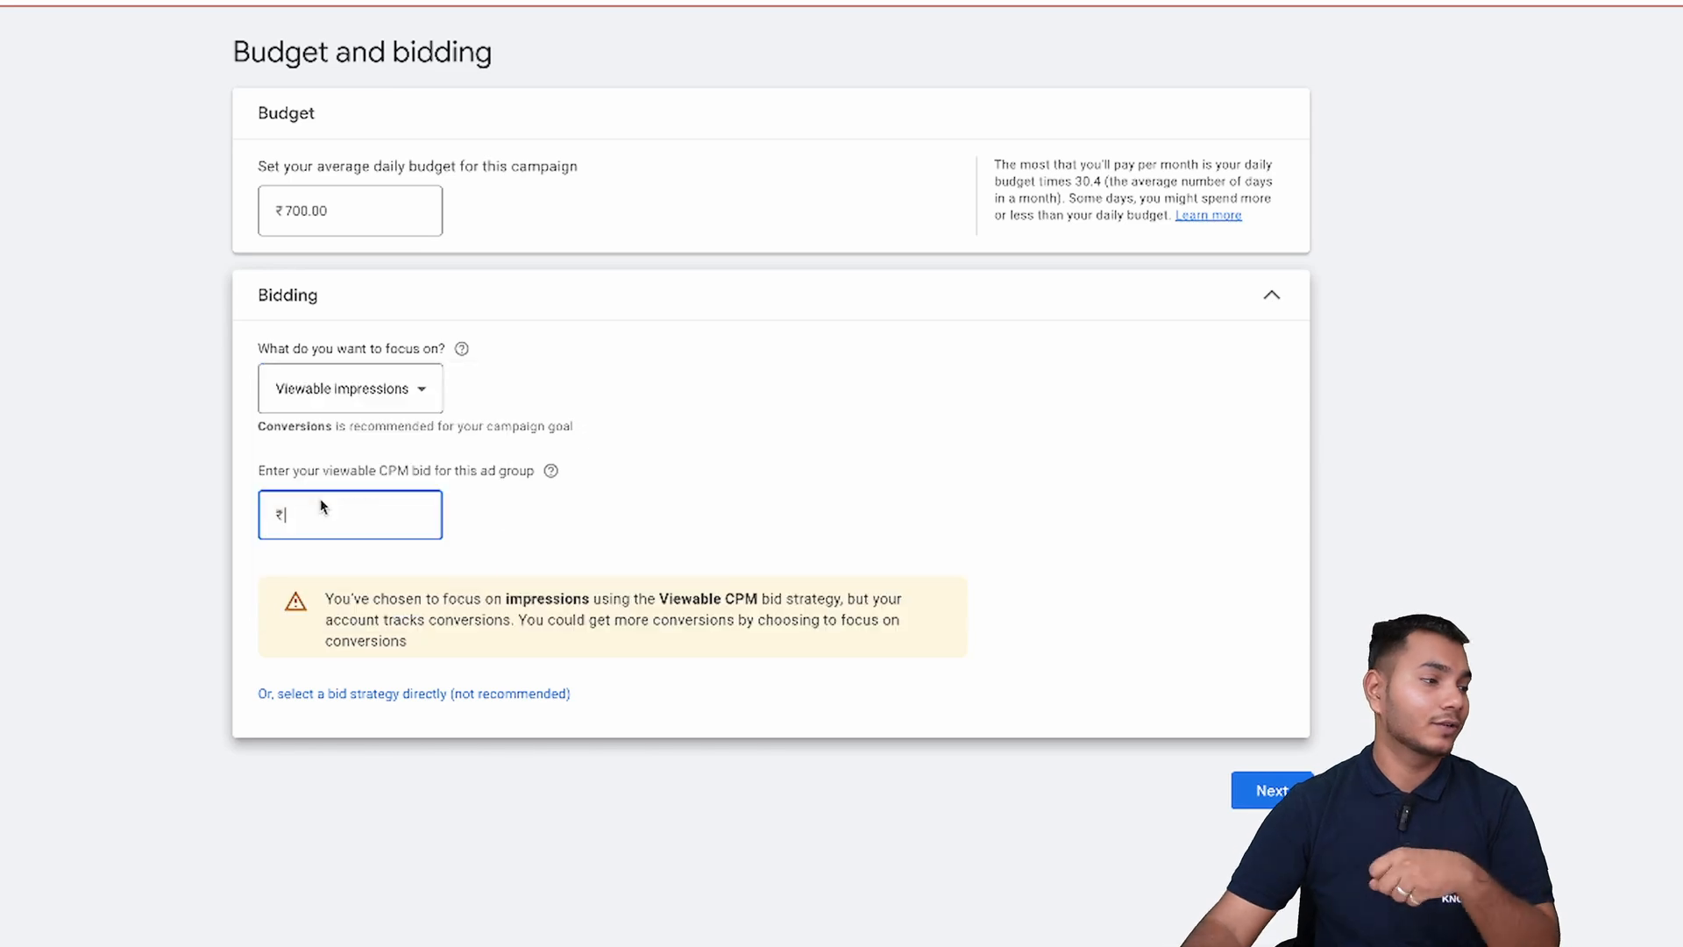
text(20)
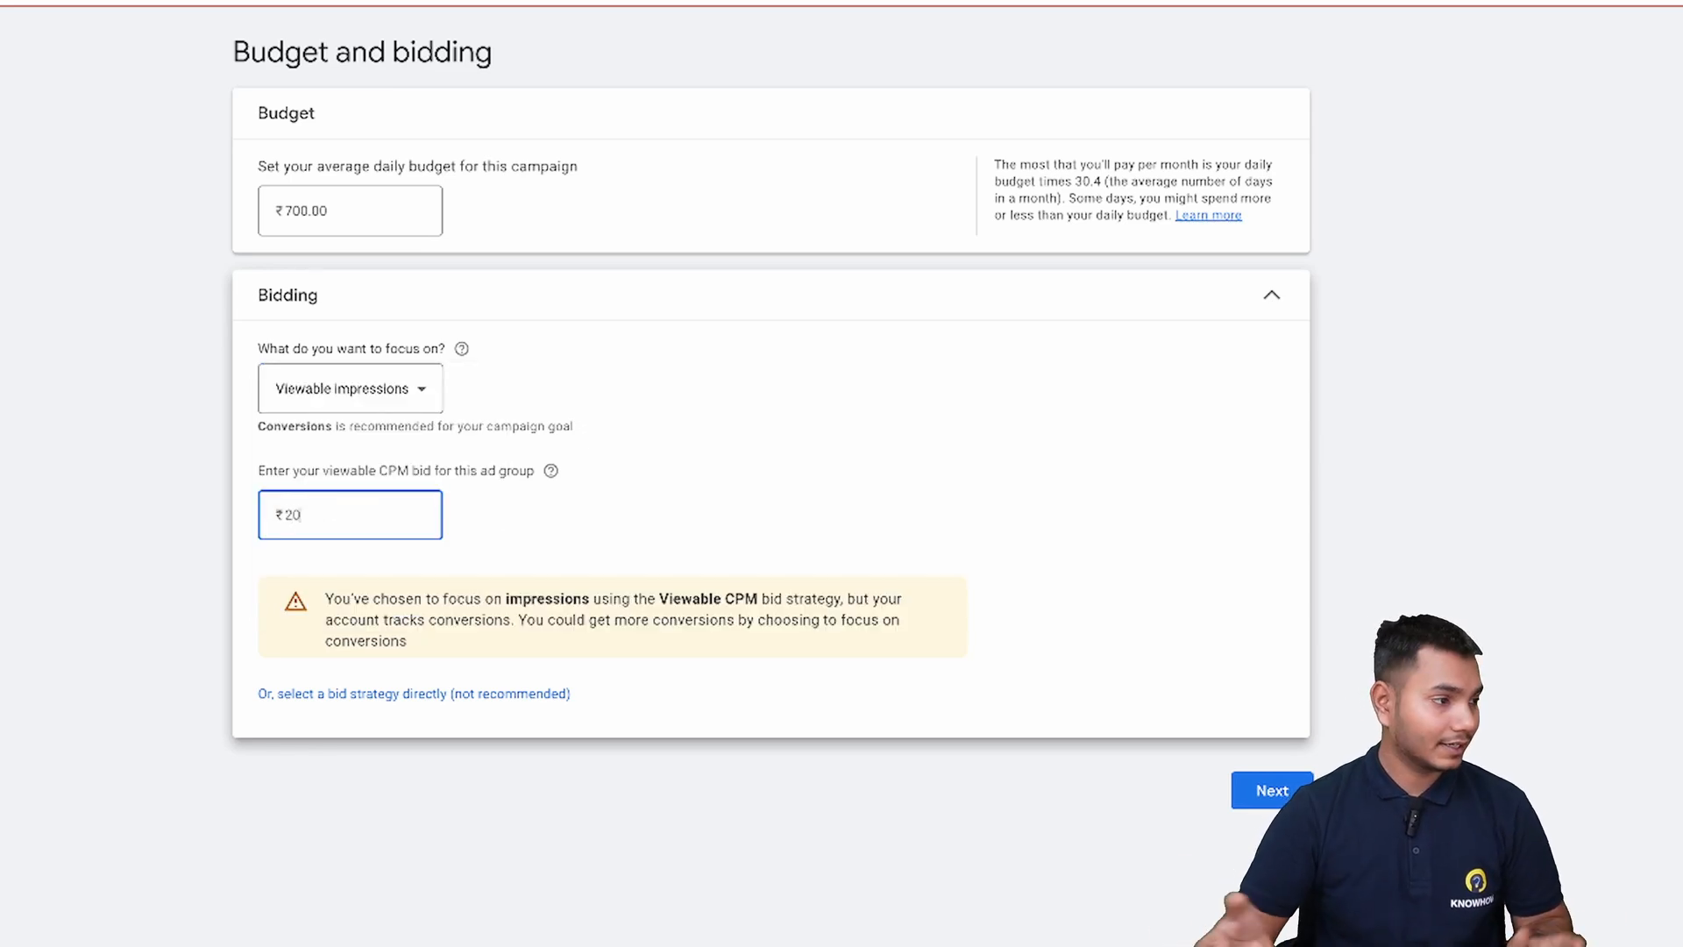
key(BackSpace)
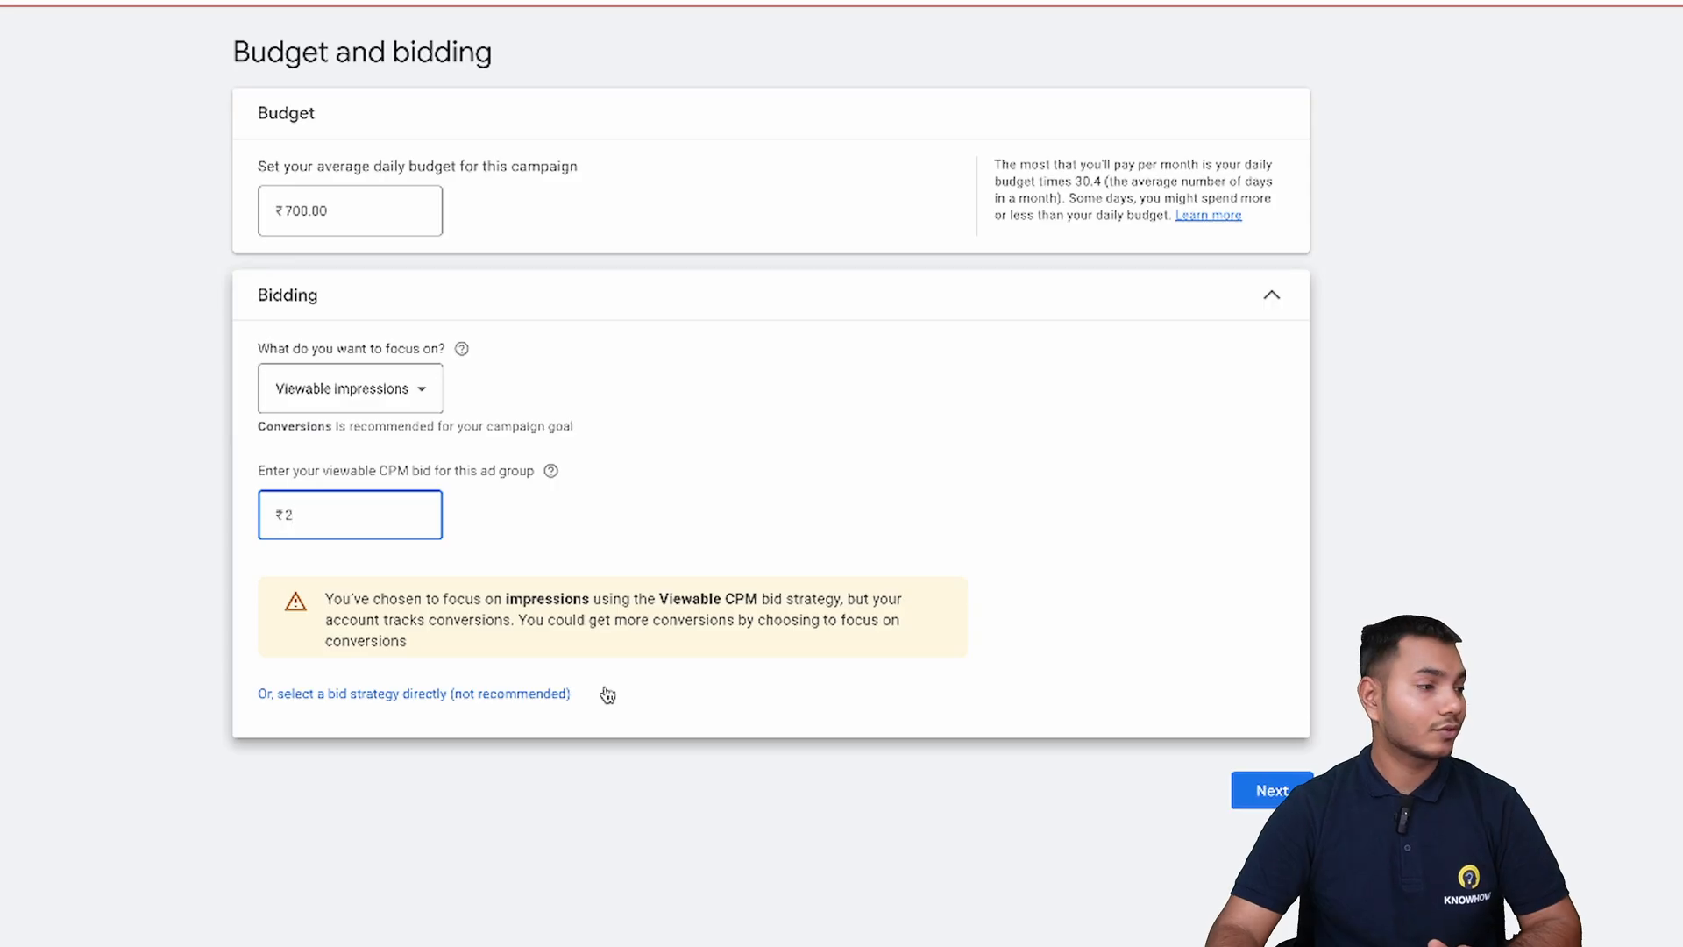
Switch to direct bid strategy selection and choose Target ROAS with a target of 30%.
click(567, 694)
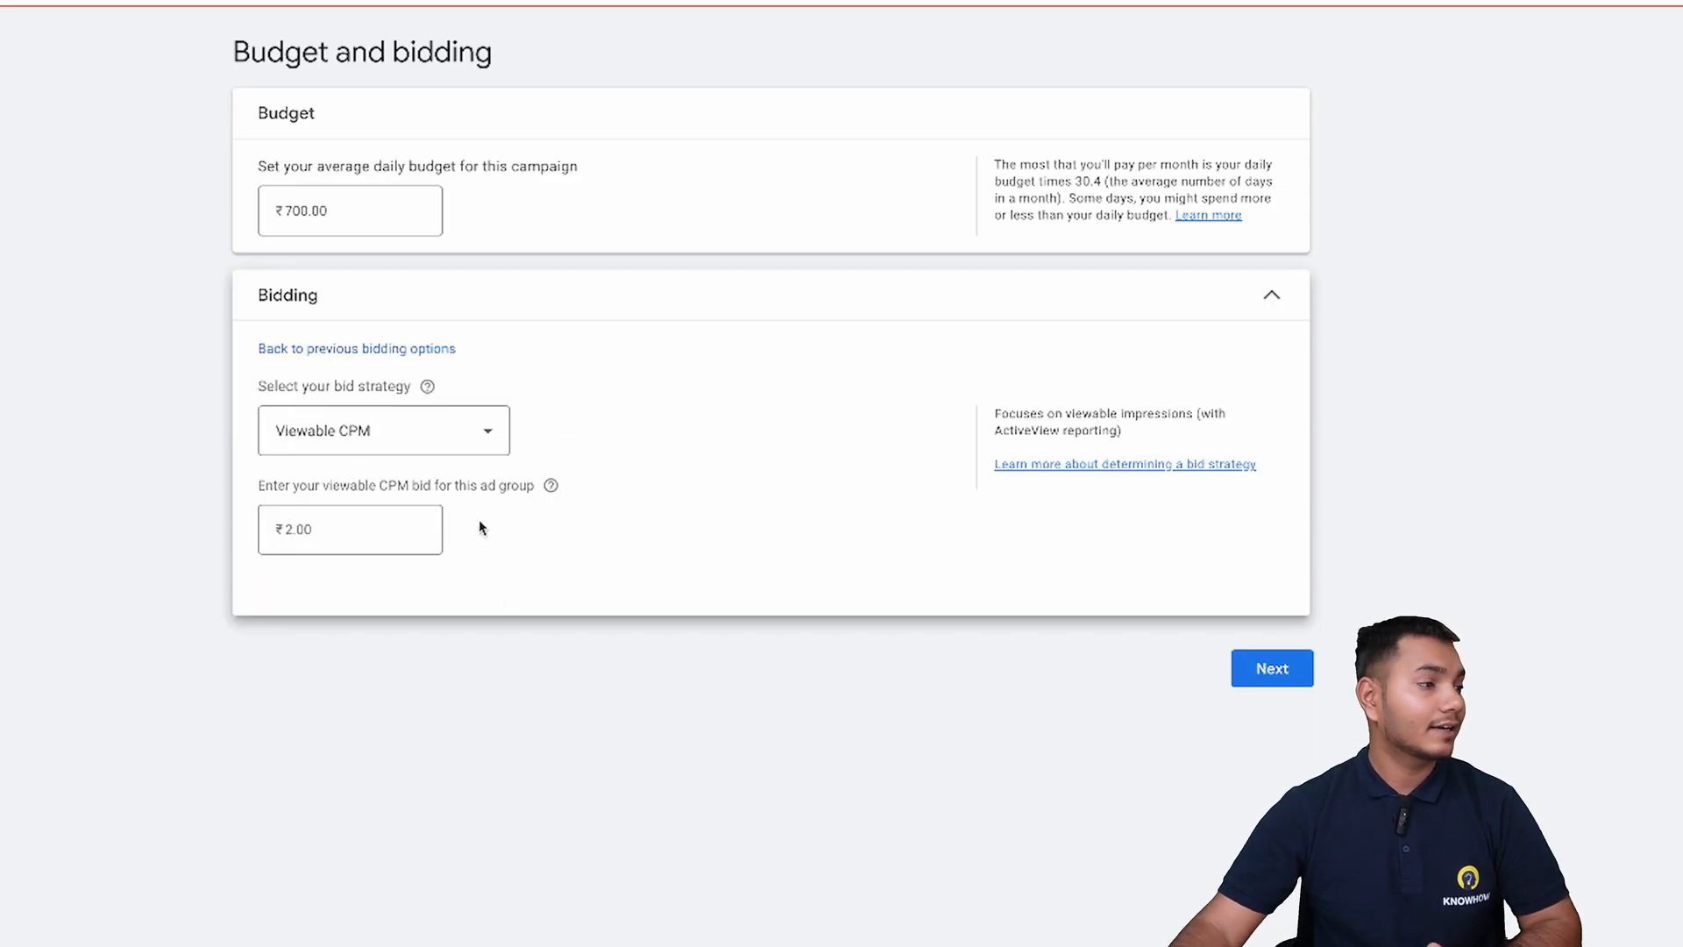
click(498, 453)
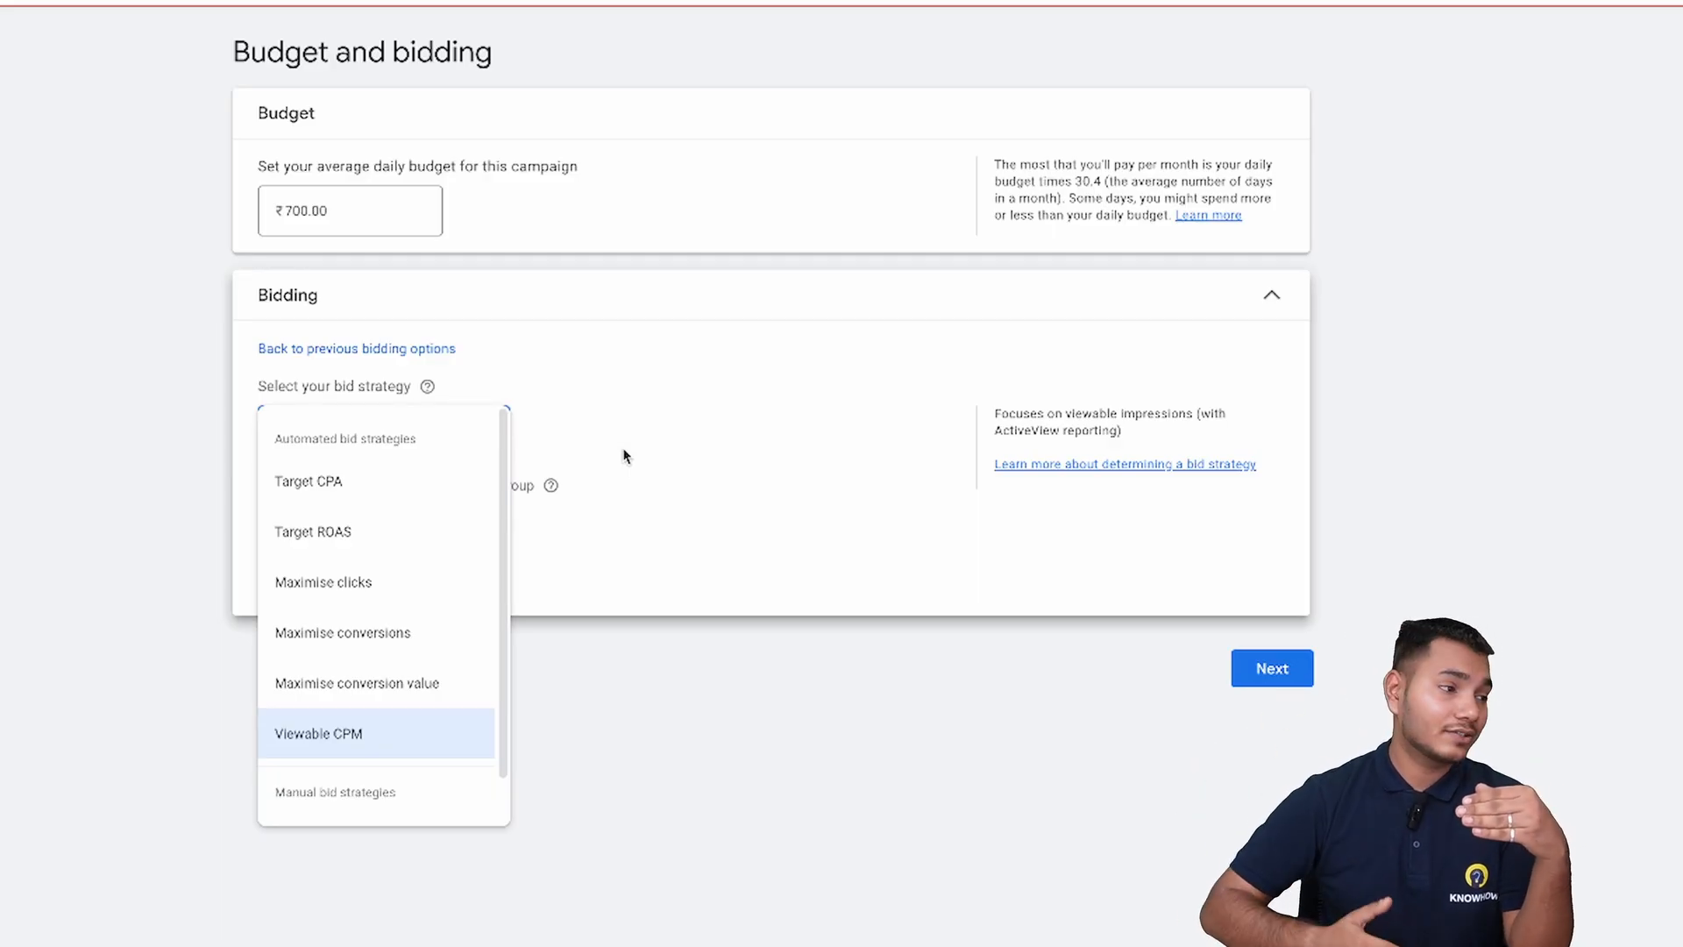
mouse_move(324, 483)
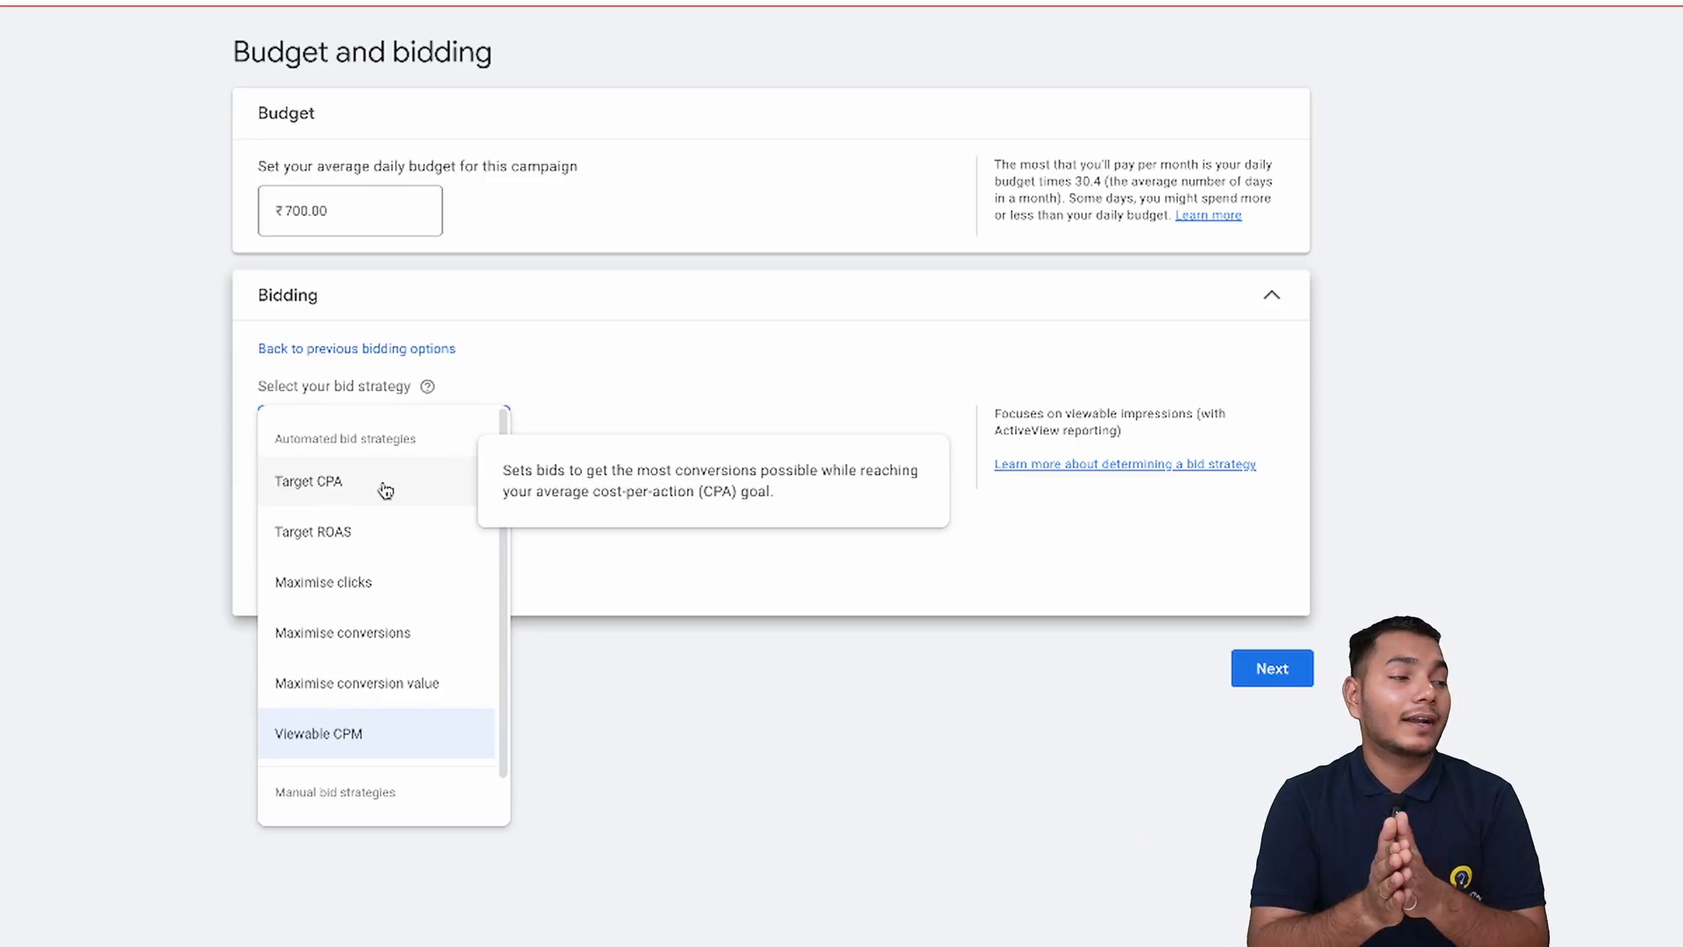
click(382, 529)
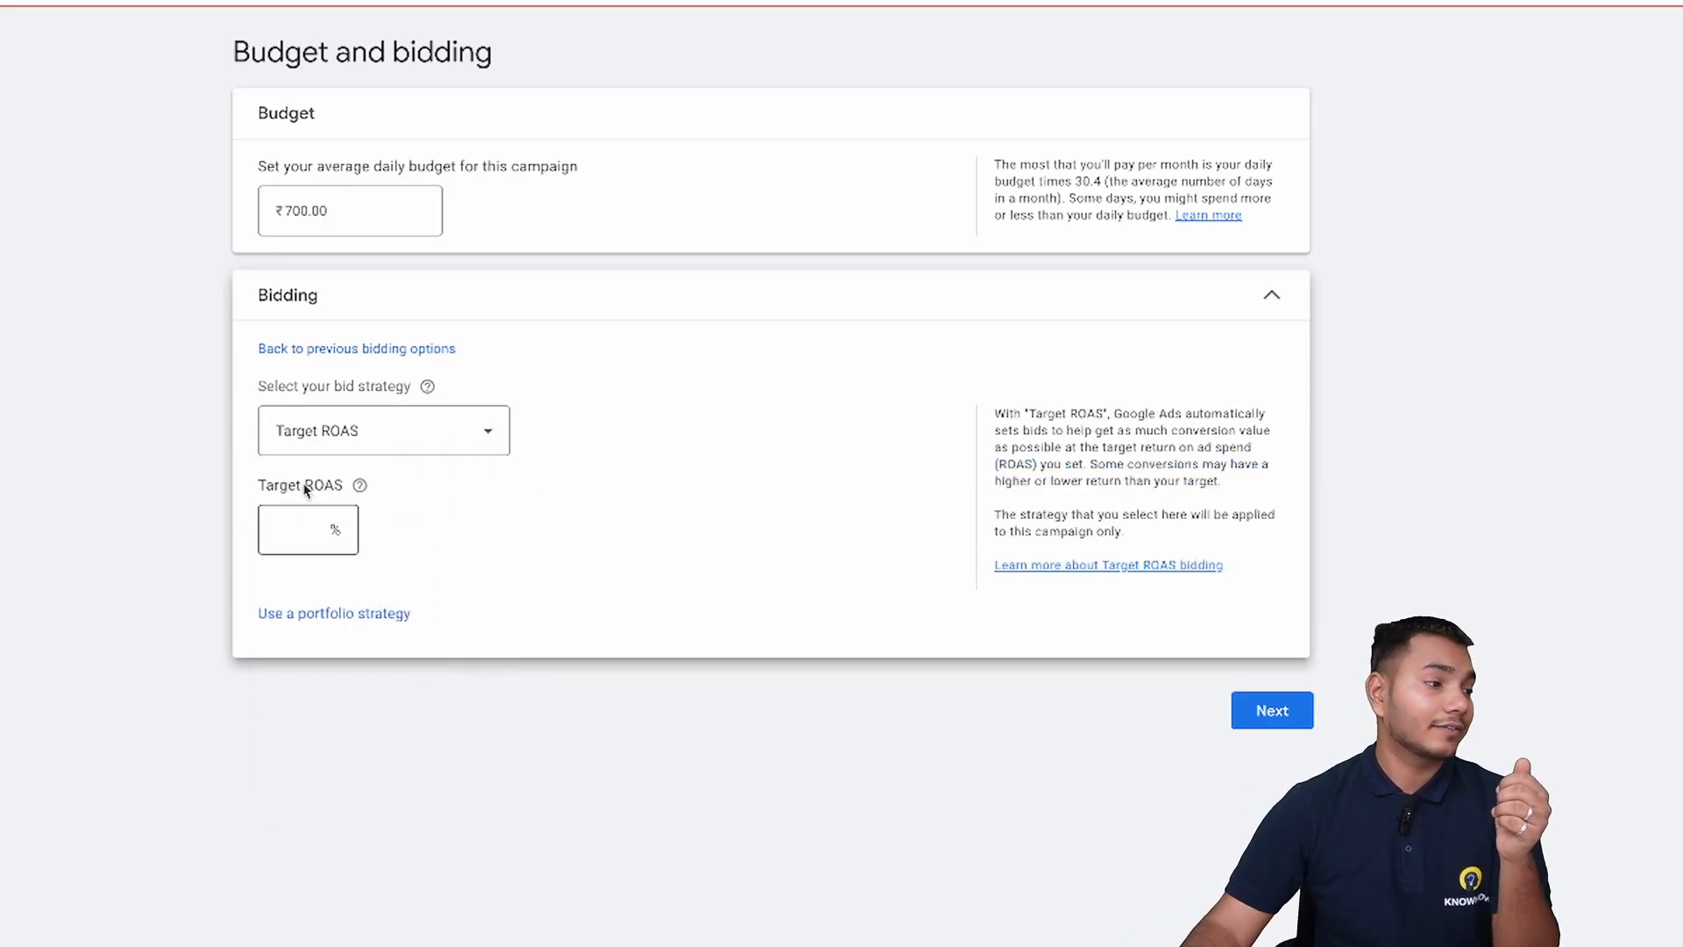
click(302, 530)
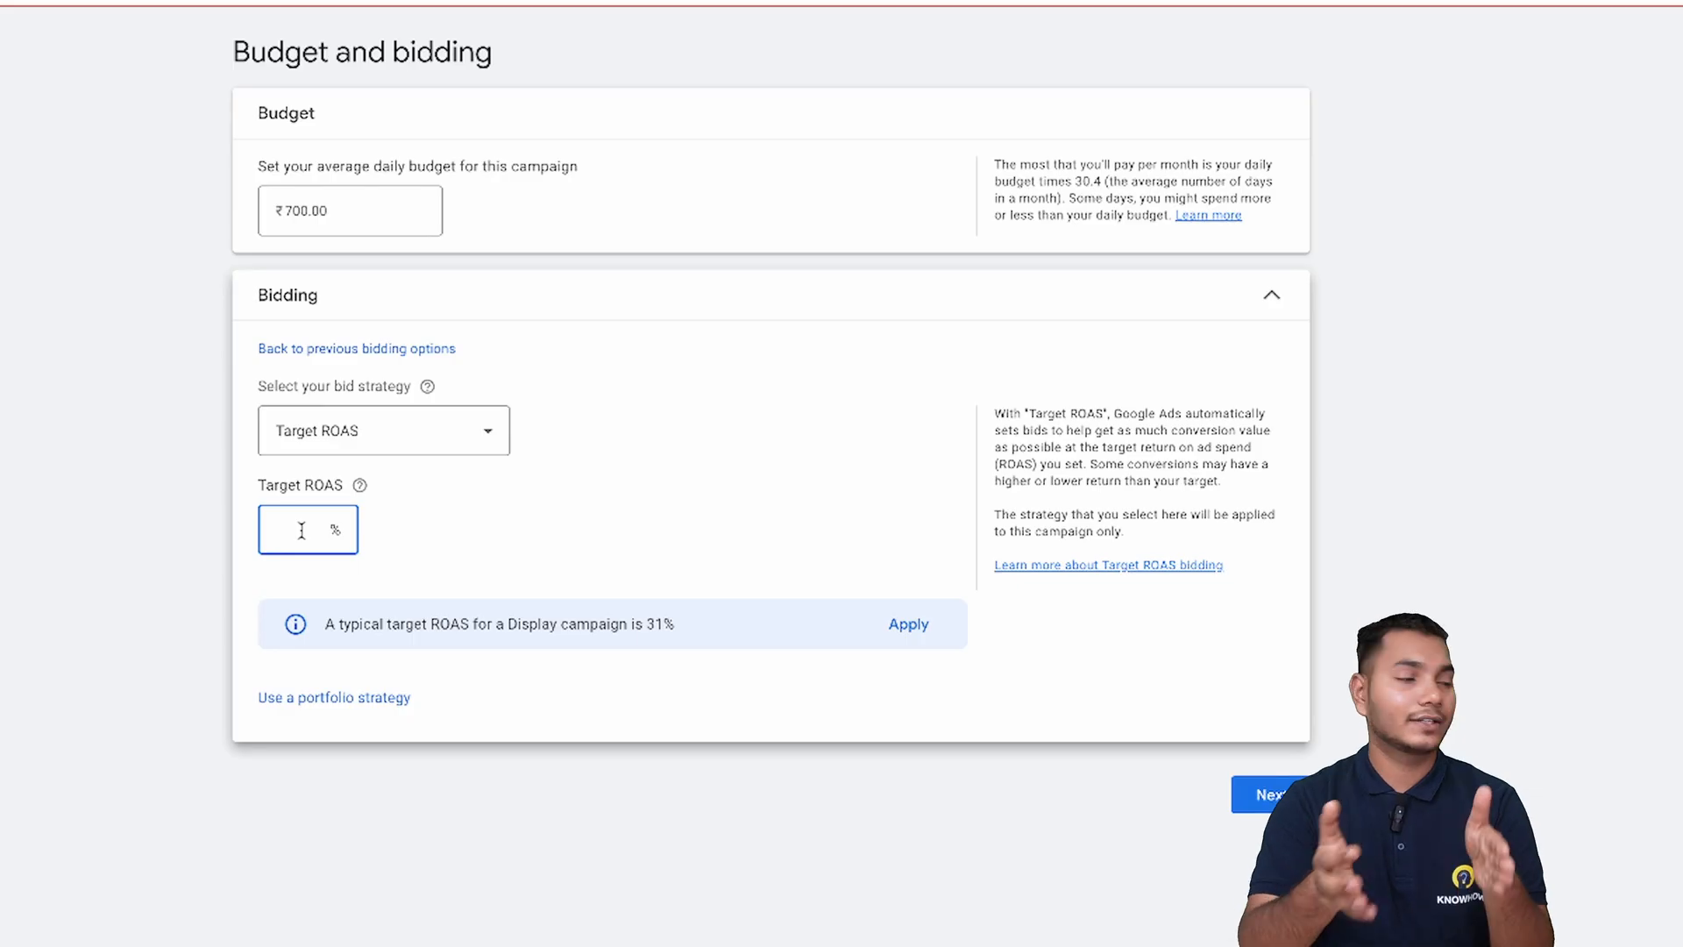
text(20)
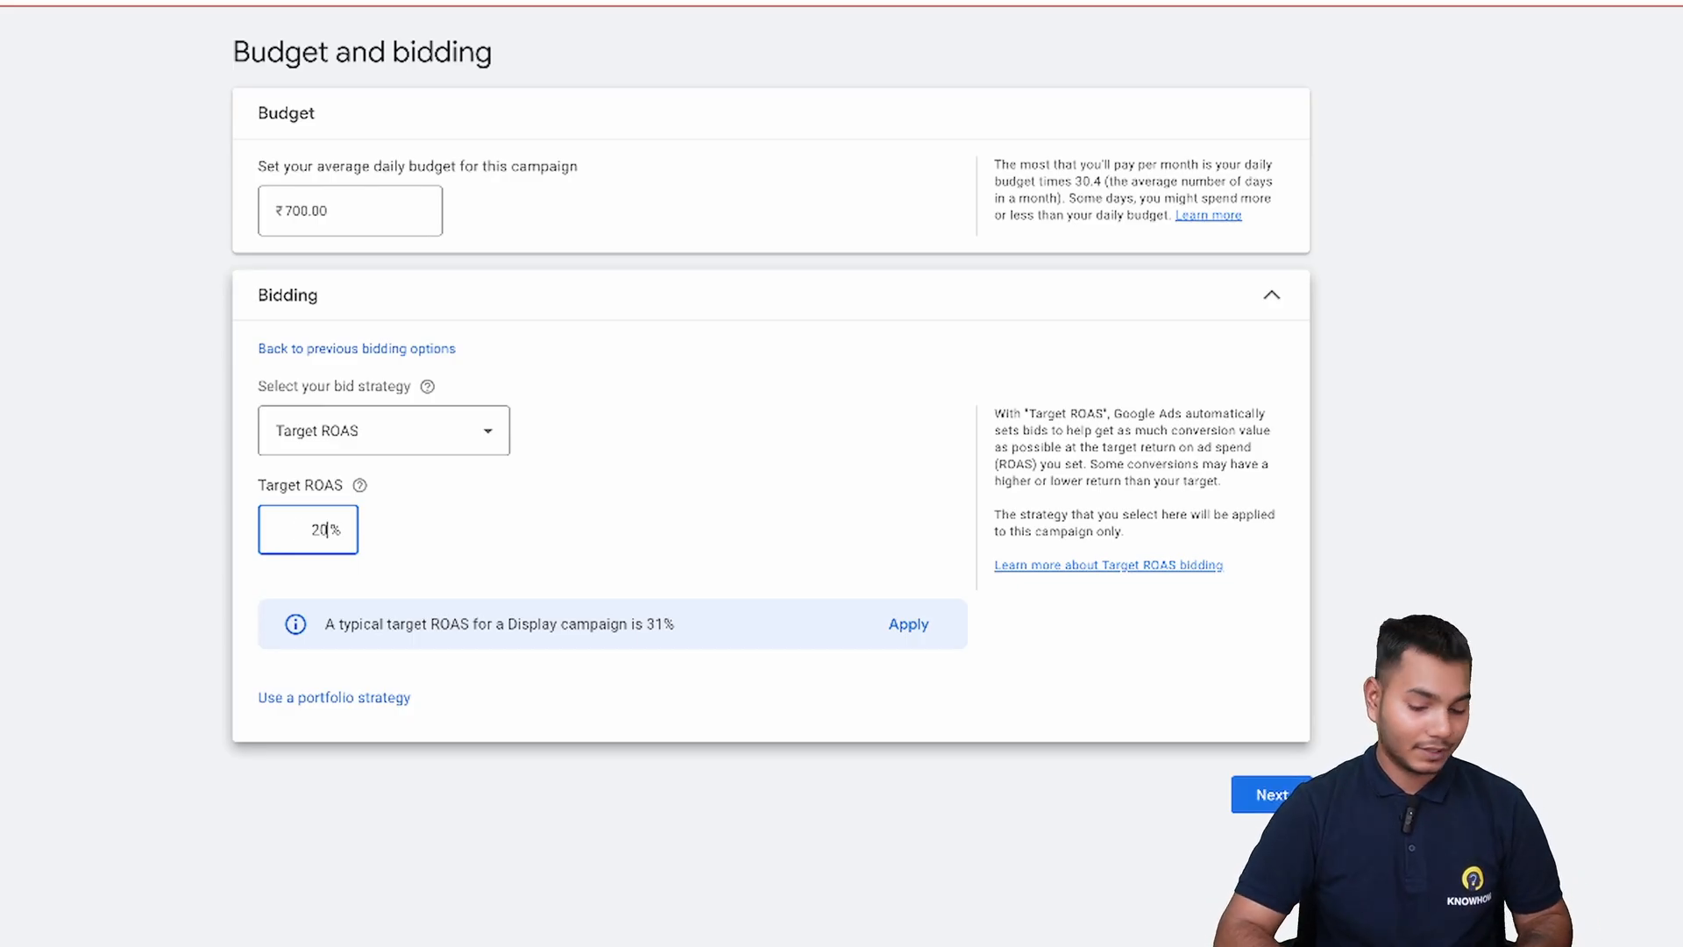
text(30)
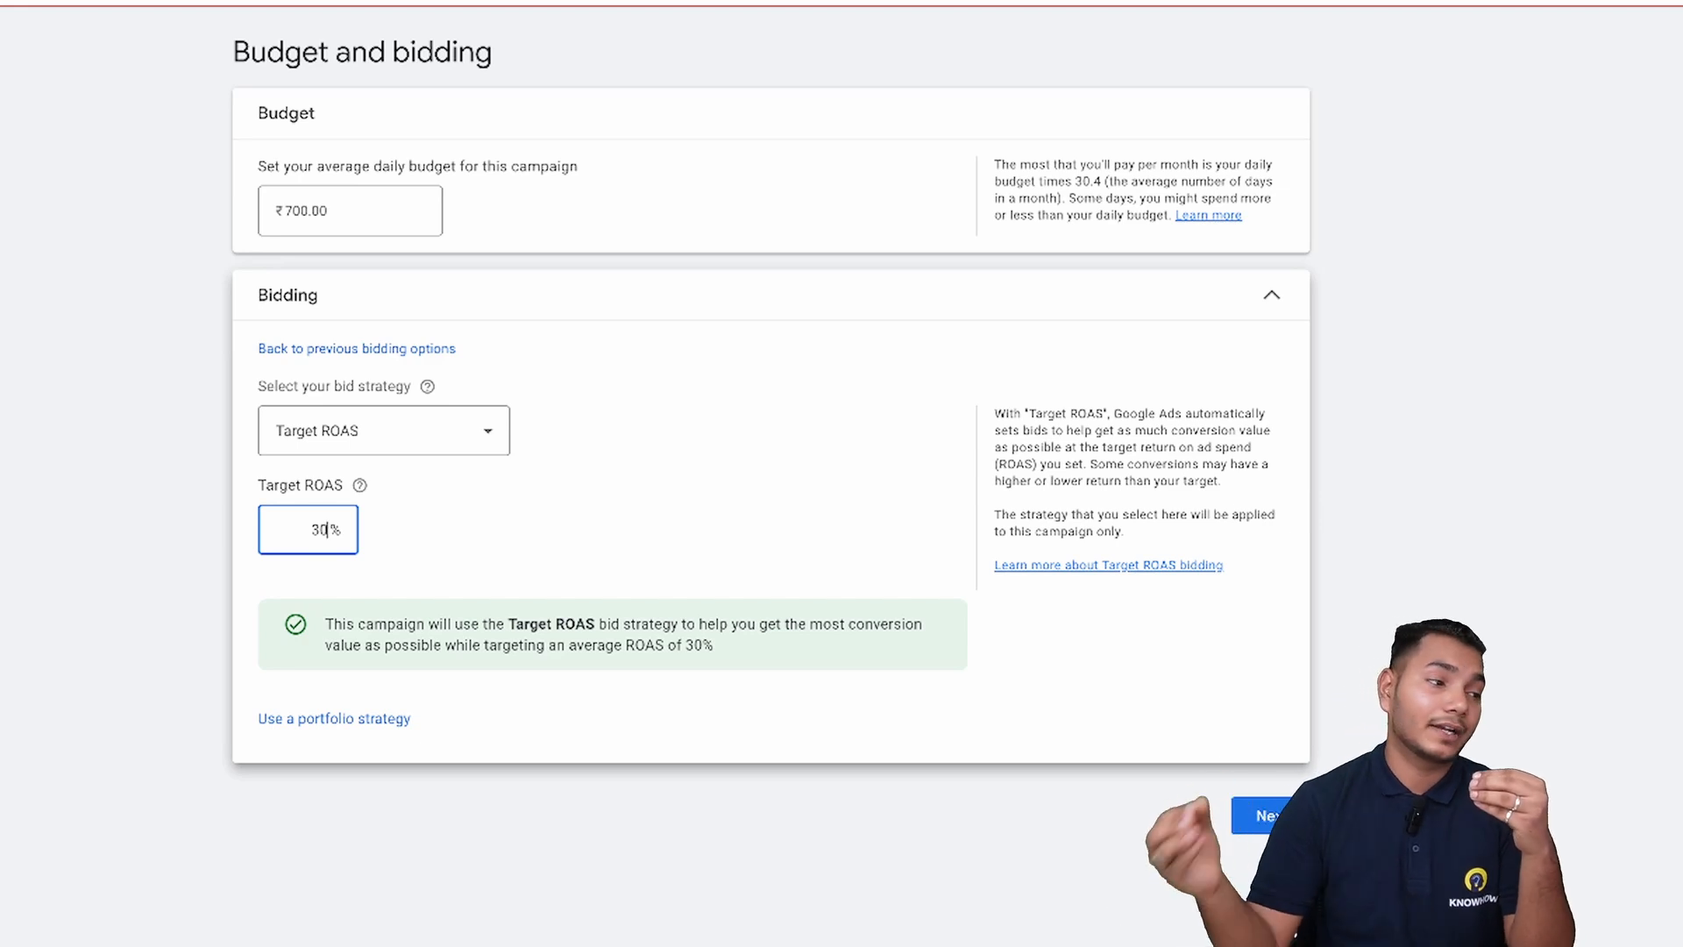
Change the bid strategy to Maximise clicks with a maximum CPC bid limit of ₹2.
click(377, 431)
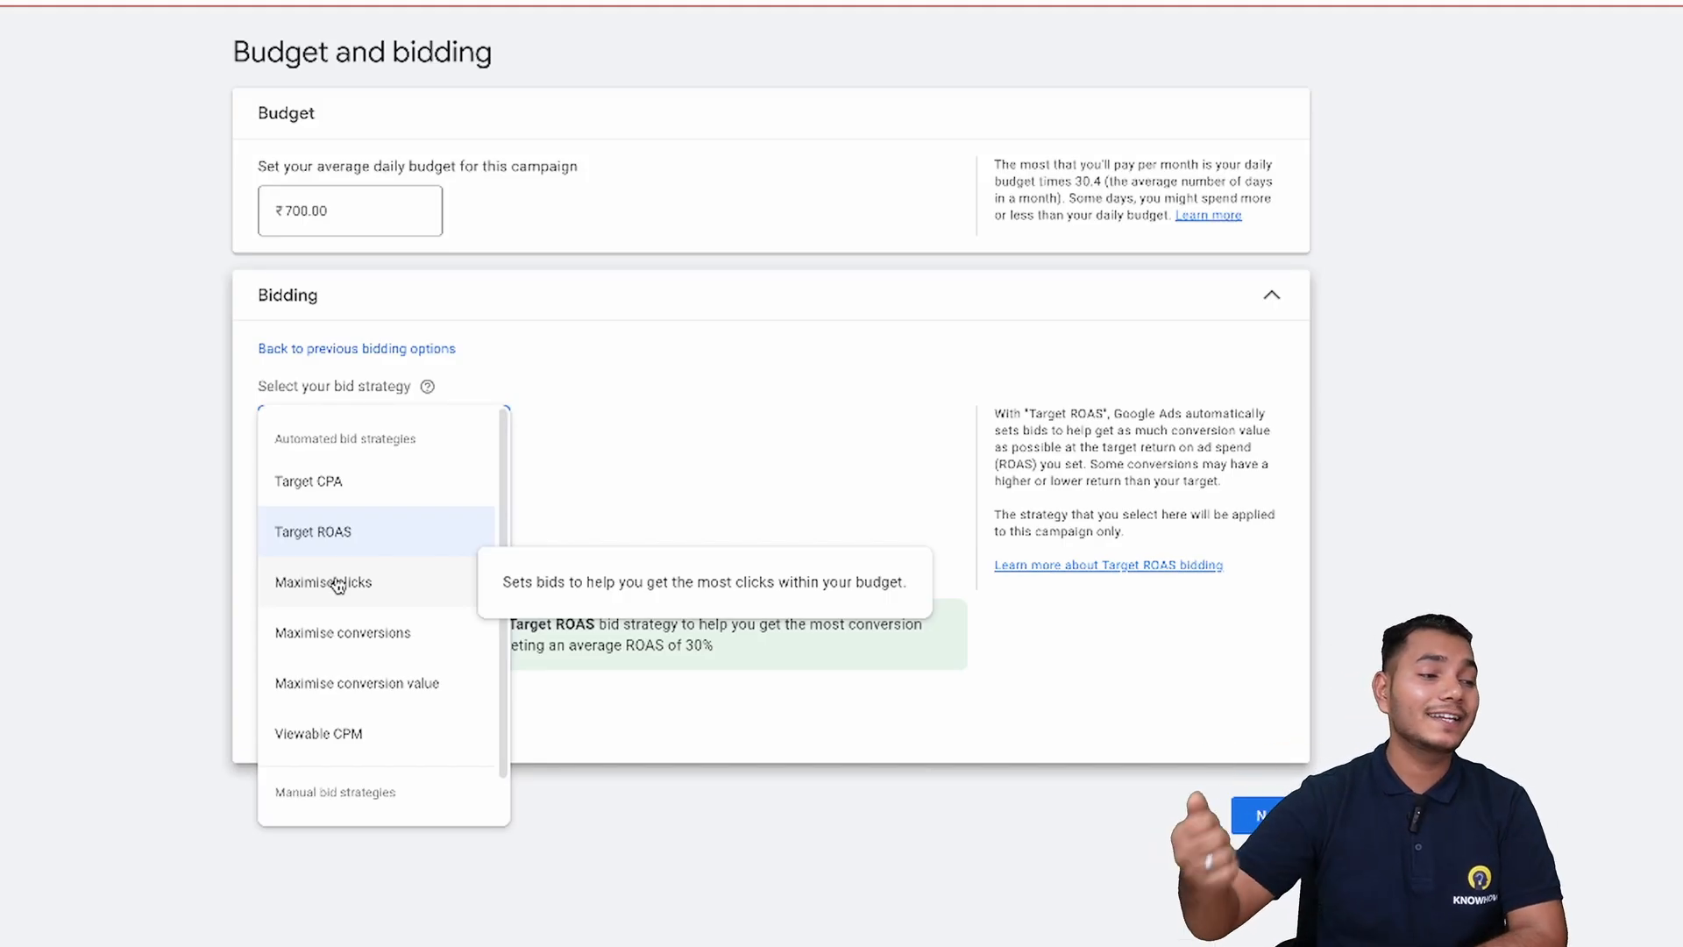
click(338, 586)
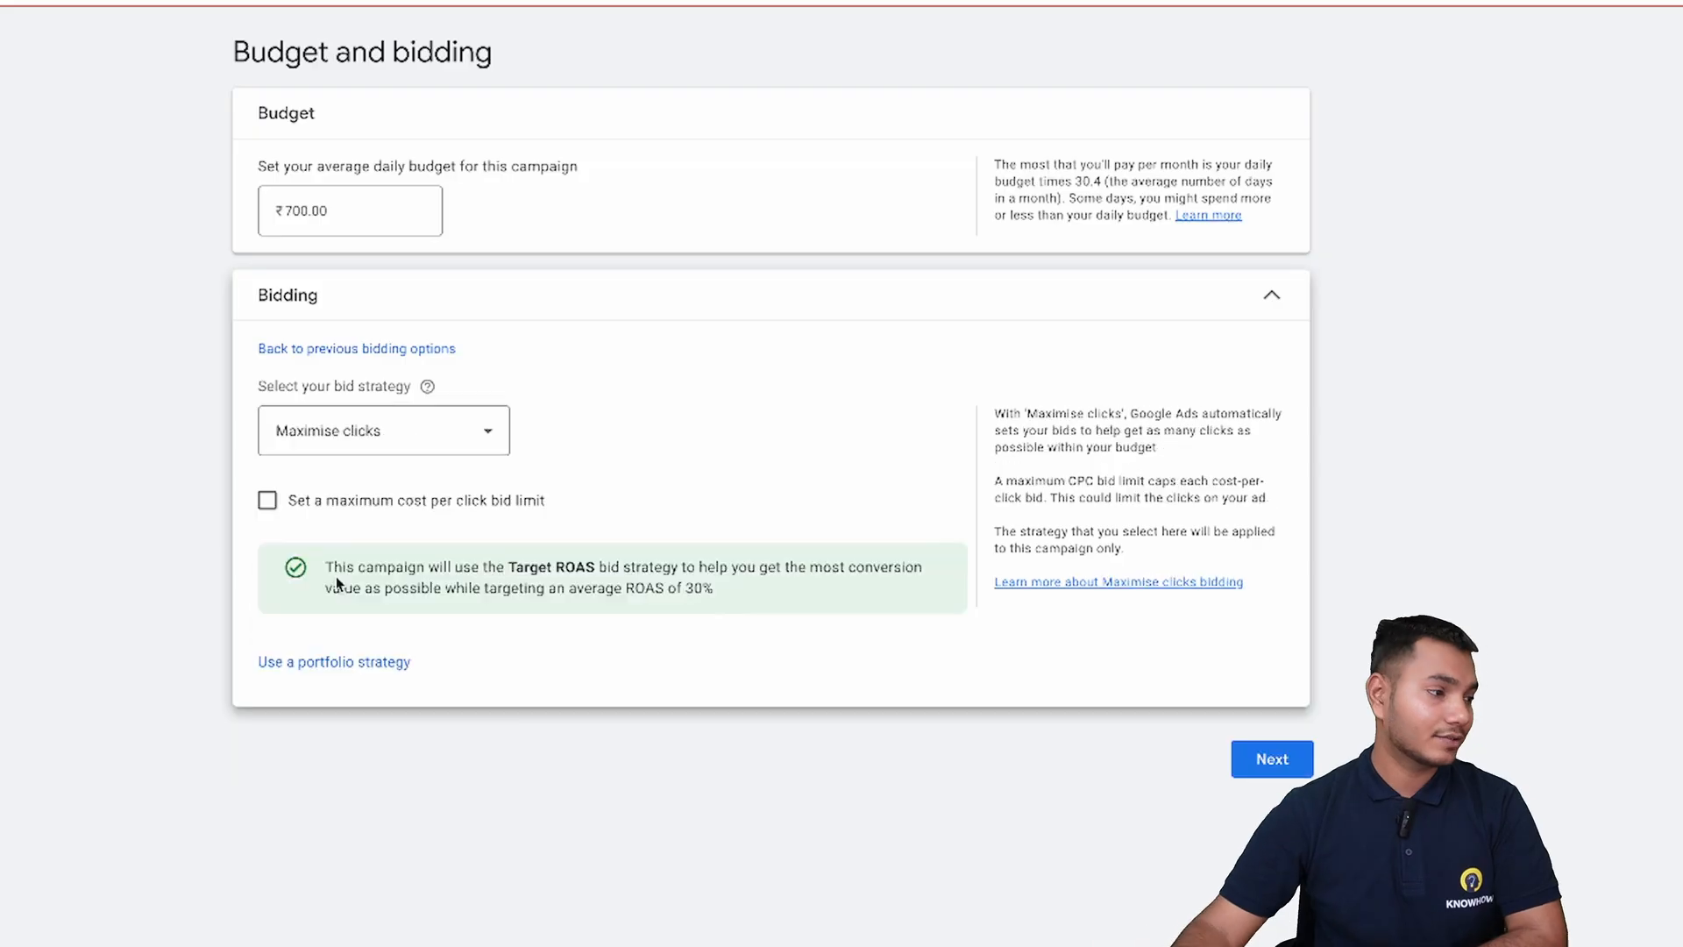
click(278, 502)
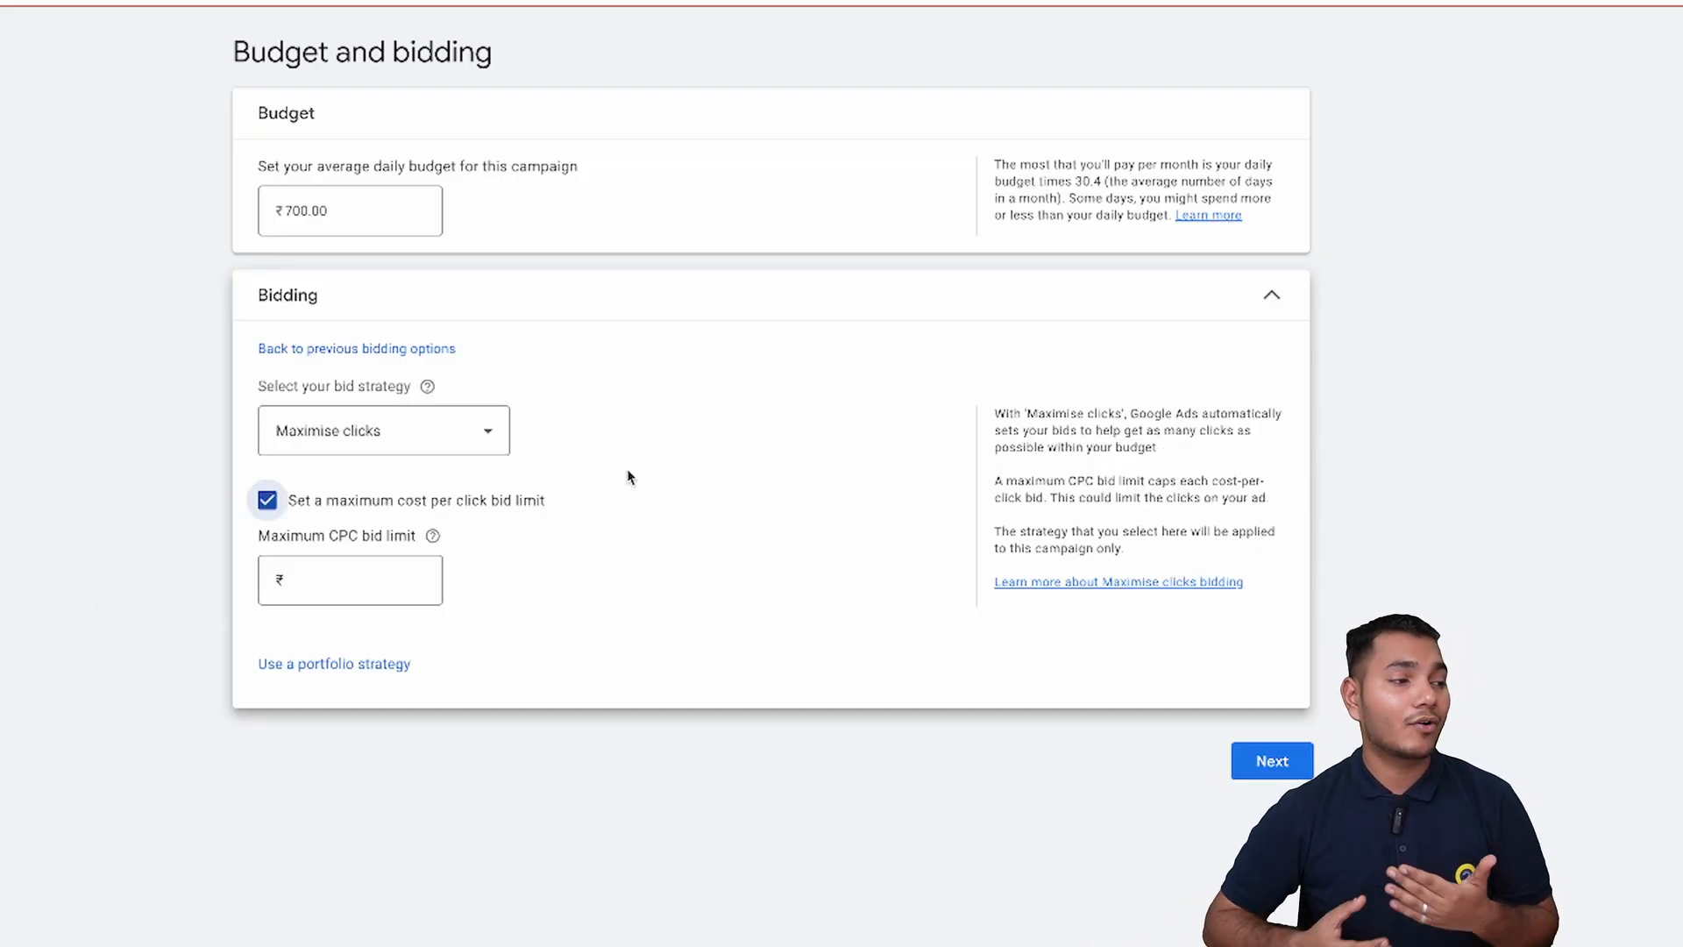
click(334, 579)
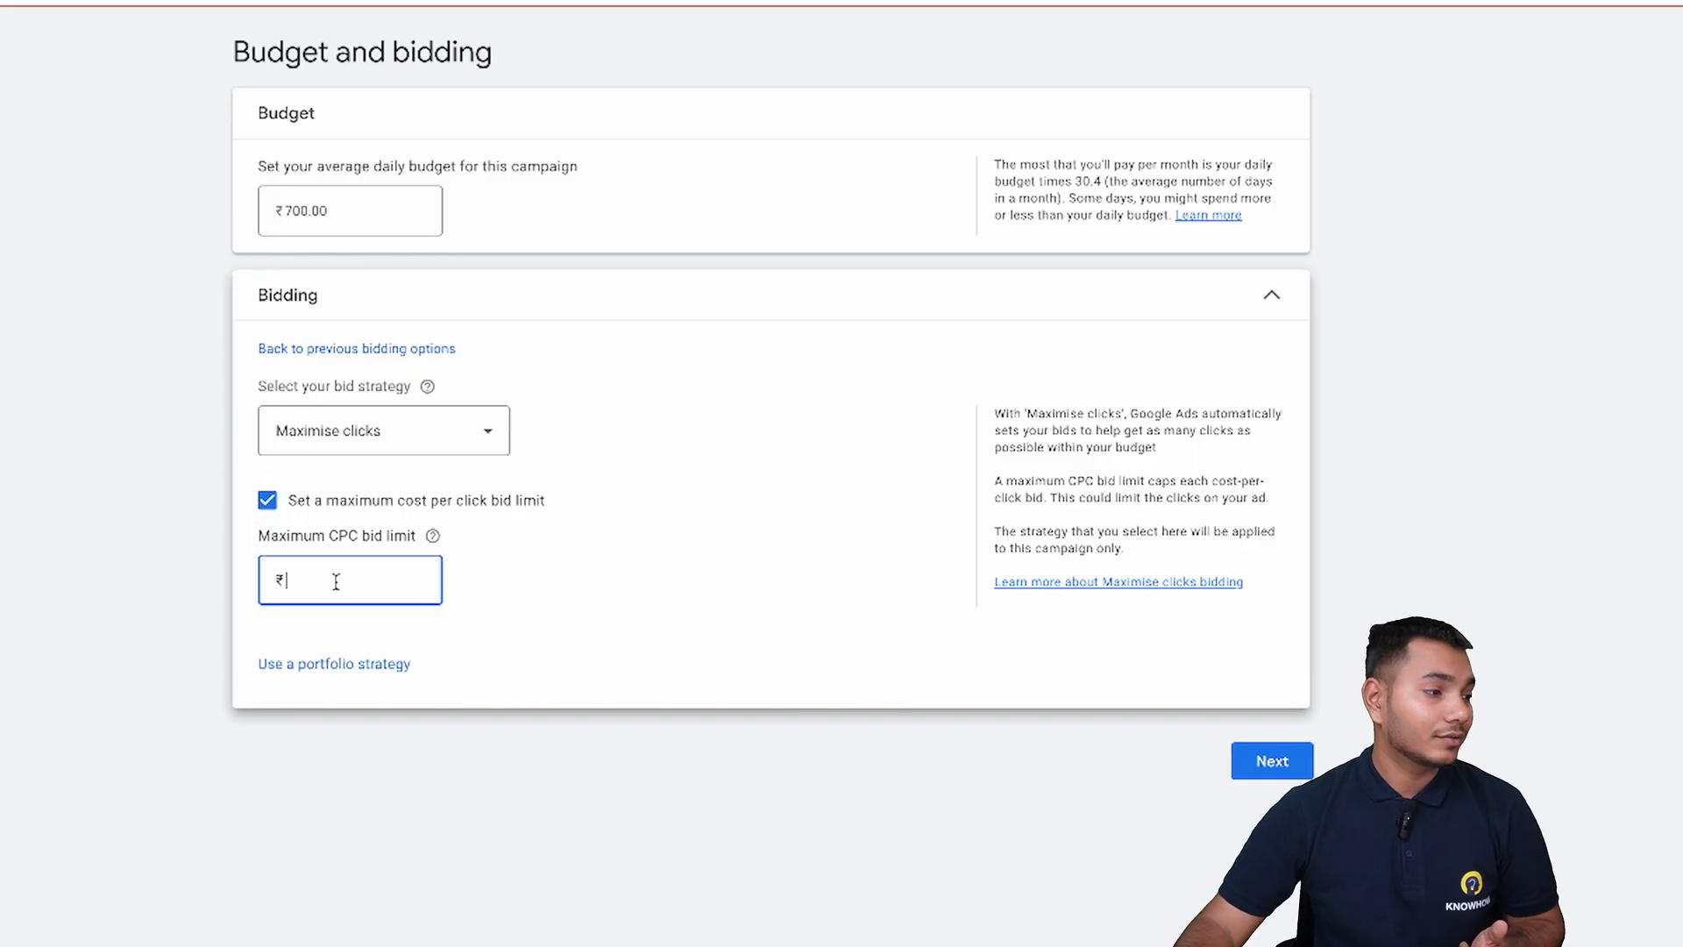
text(2)
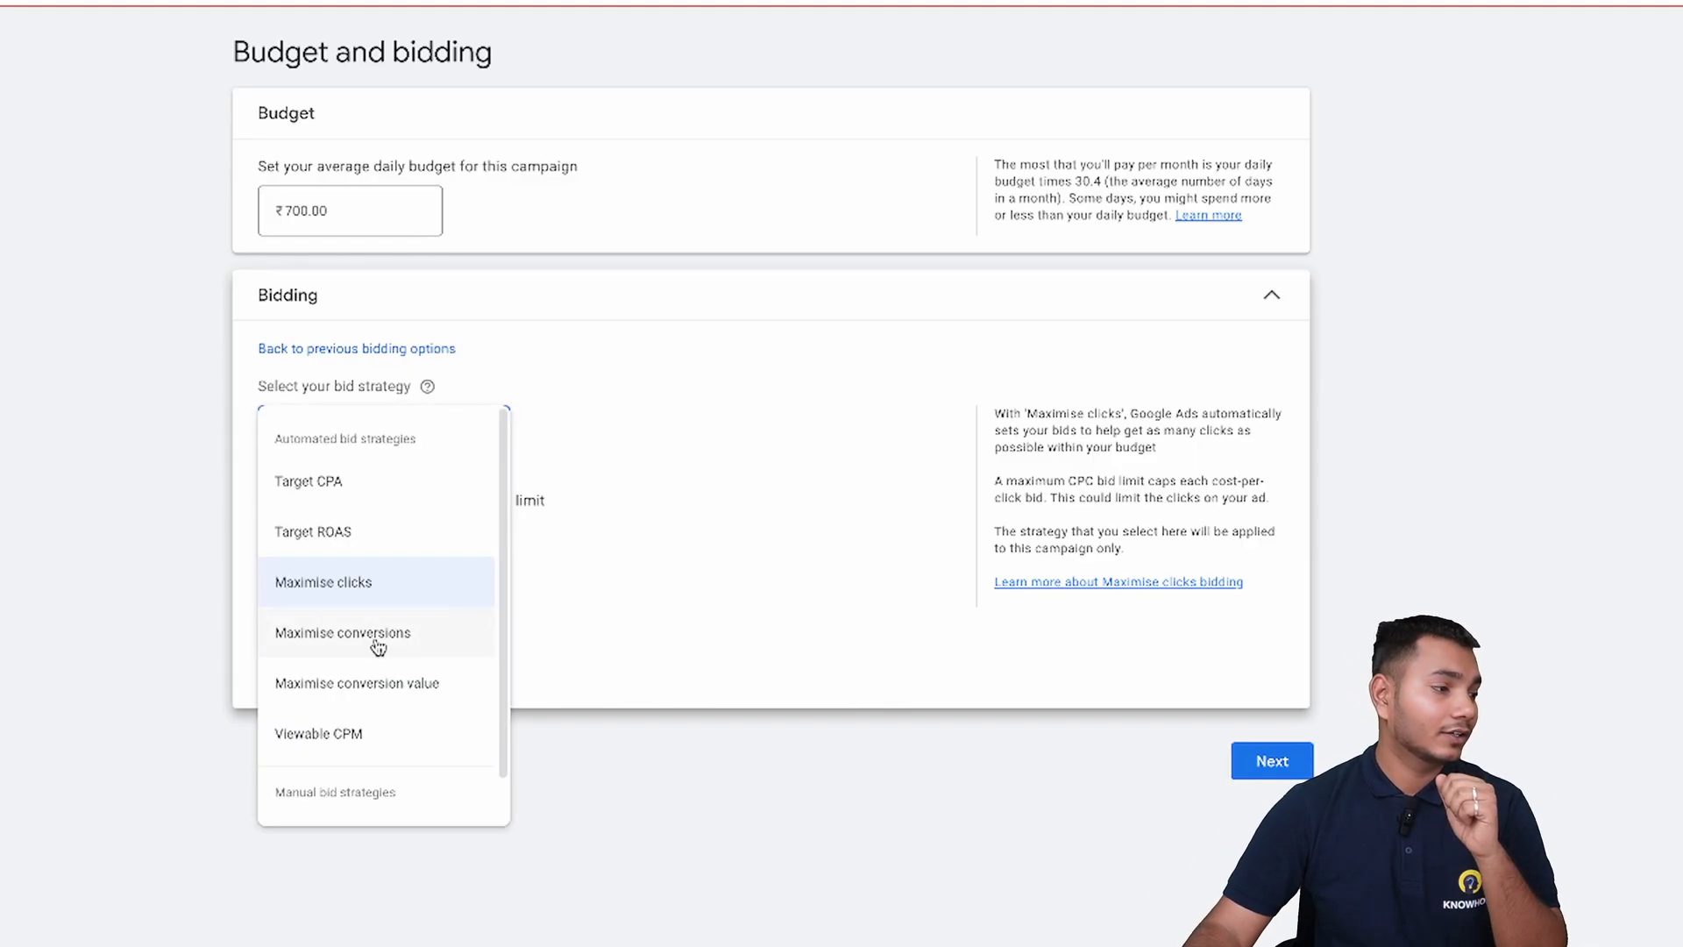
Review the remaining automated bid strategies and select Viewable CPM for the campaign.
mouse_move(378, 647)
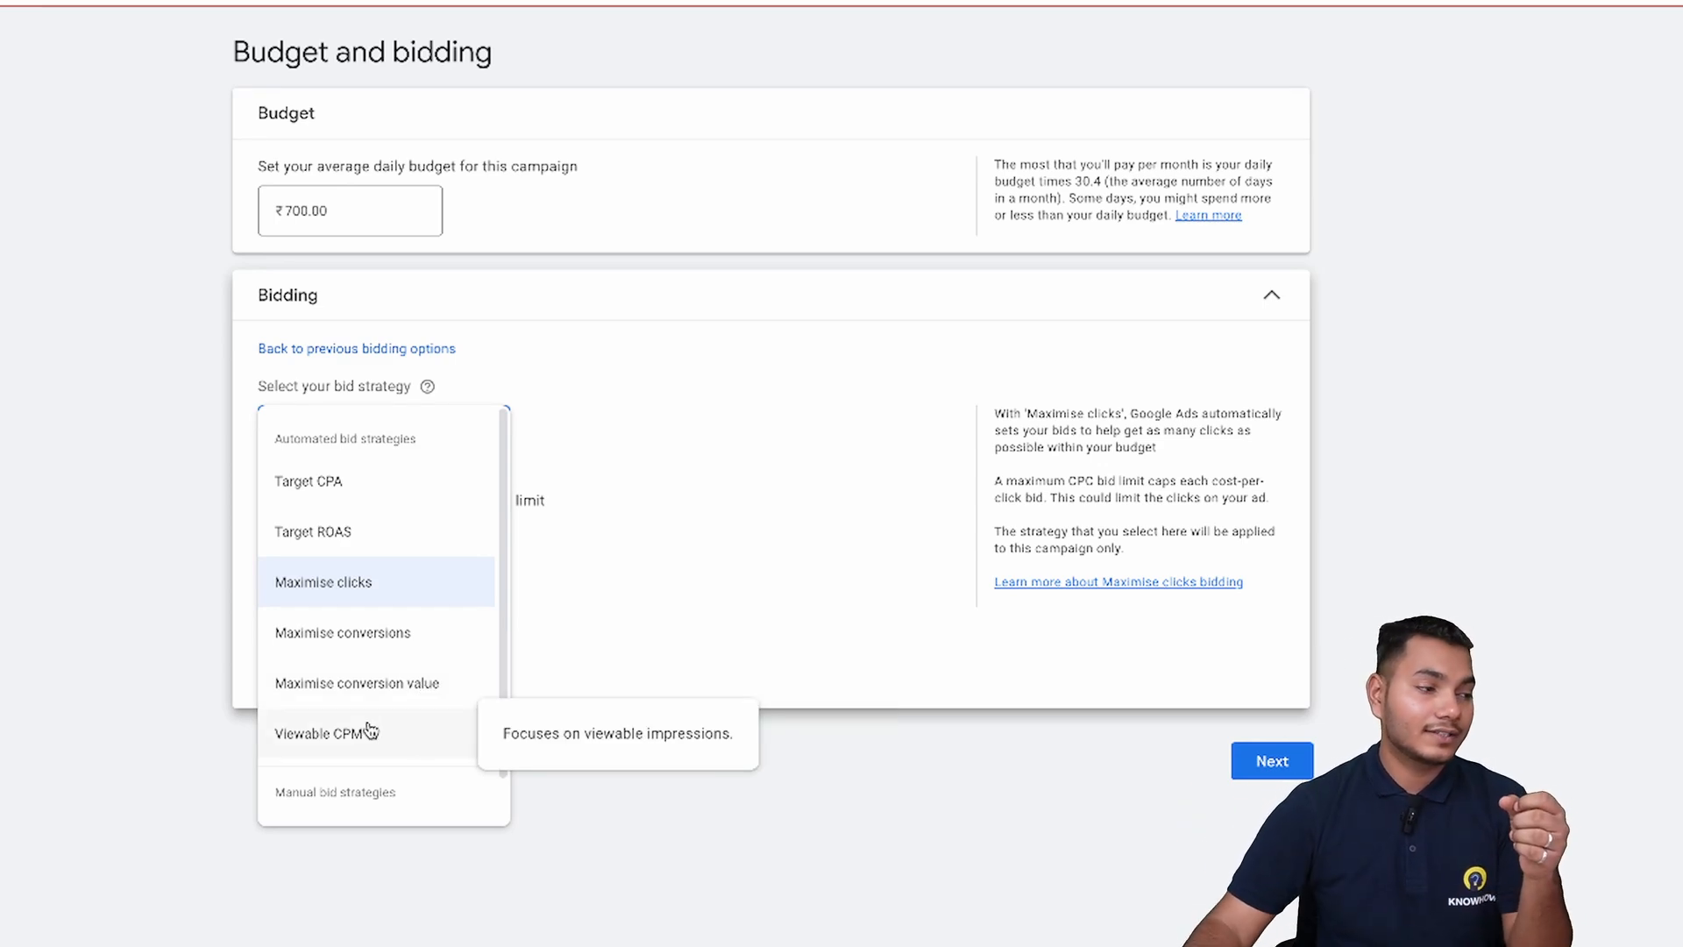
click(420, 735)
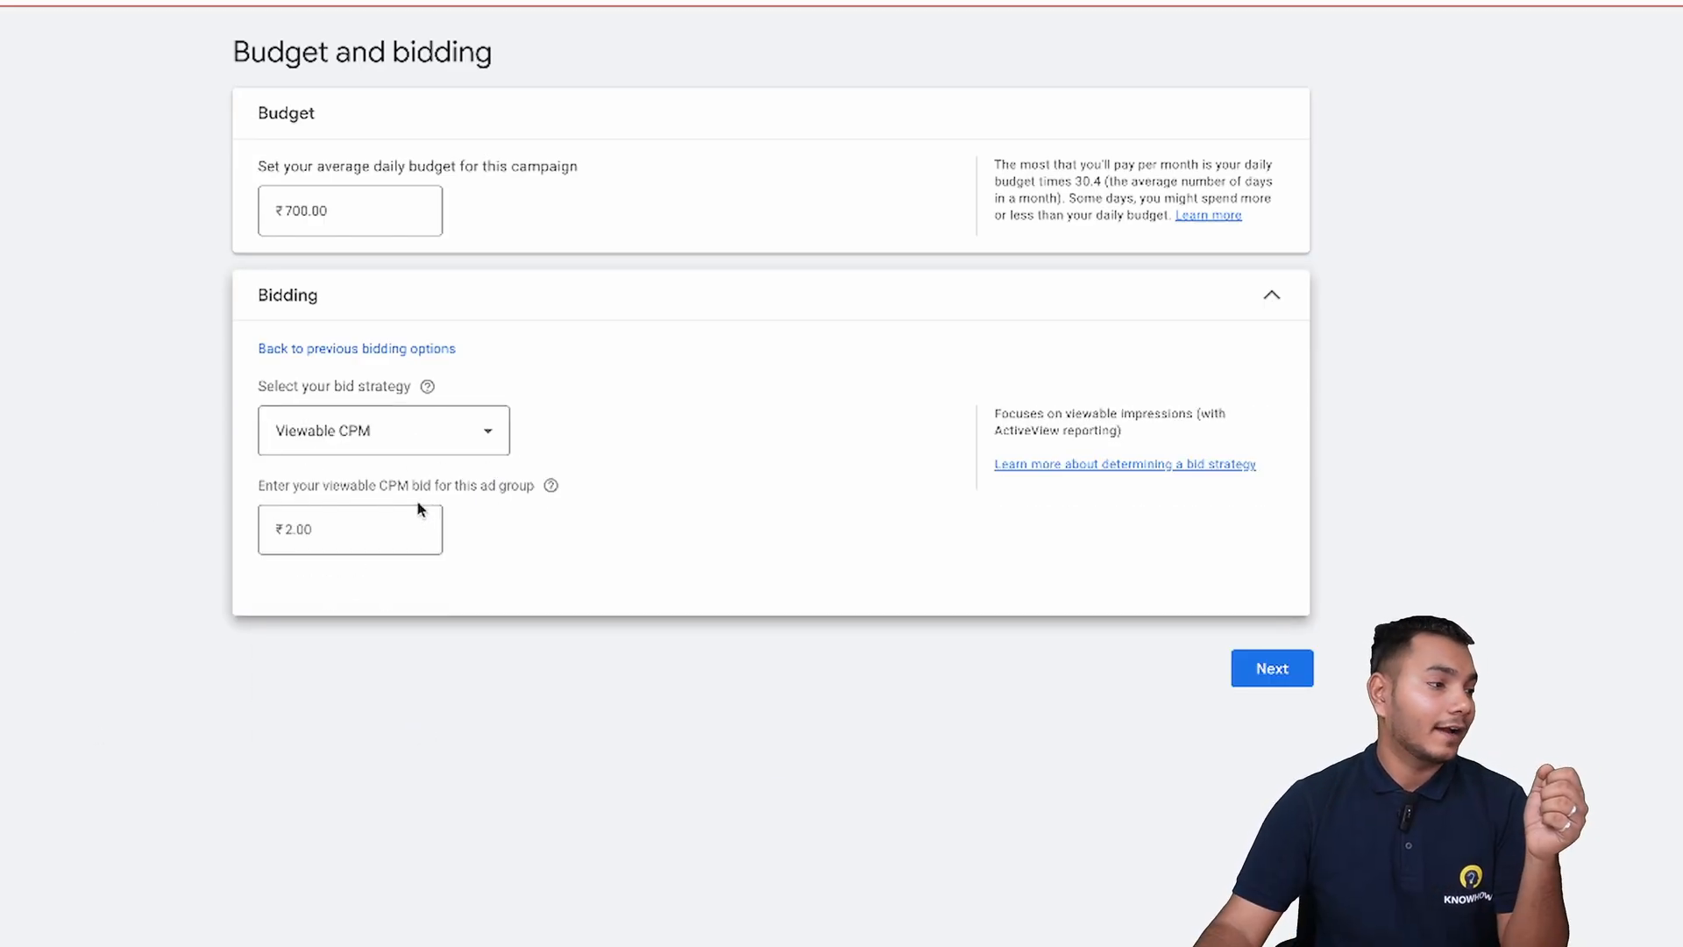
click(315, 531)
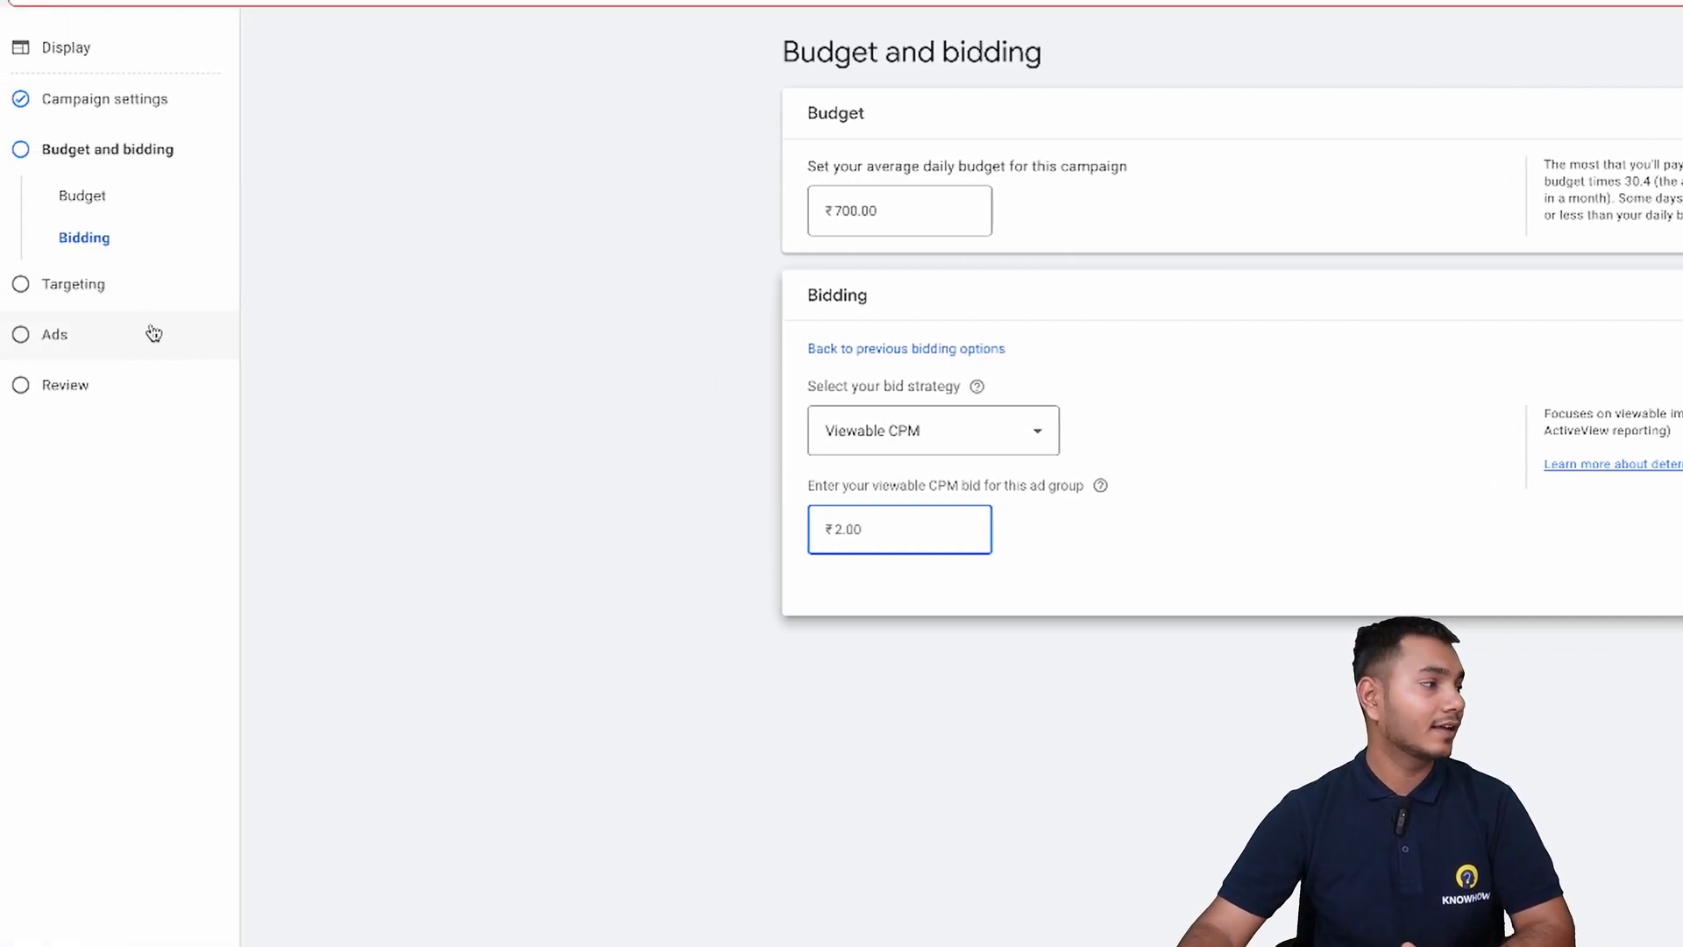
Go to the campaign's targeting settings, add audience segment targeting and browse the available segment categories.
click(135, 285)
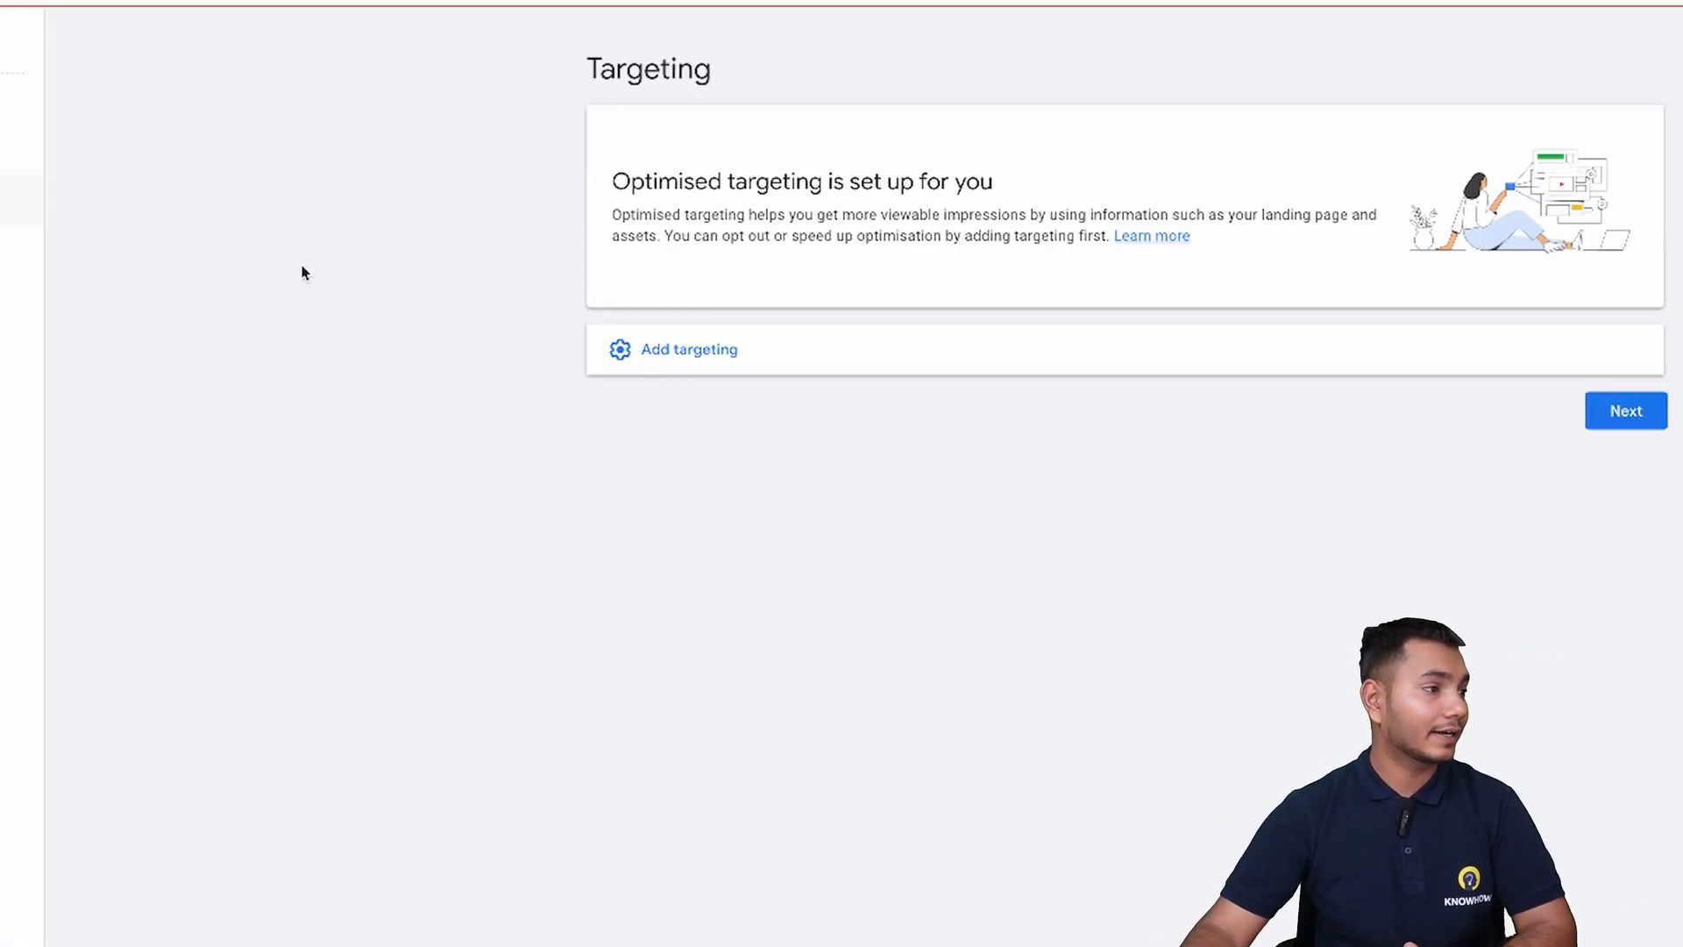
click(680, 350)
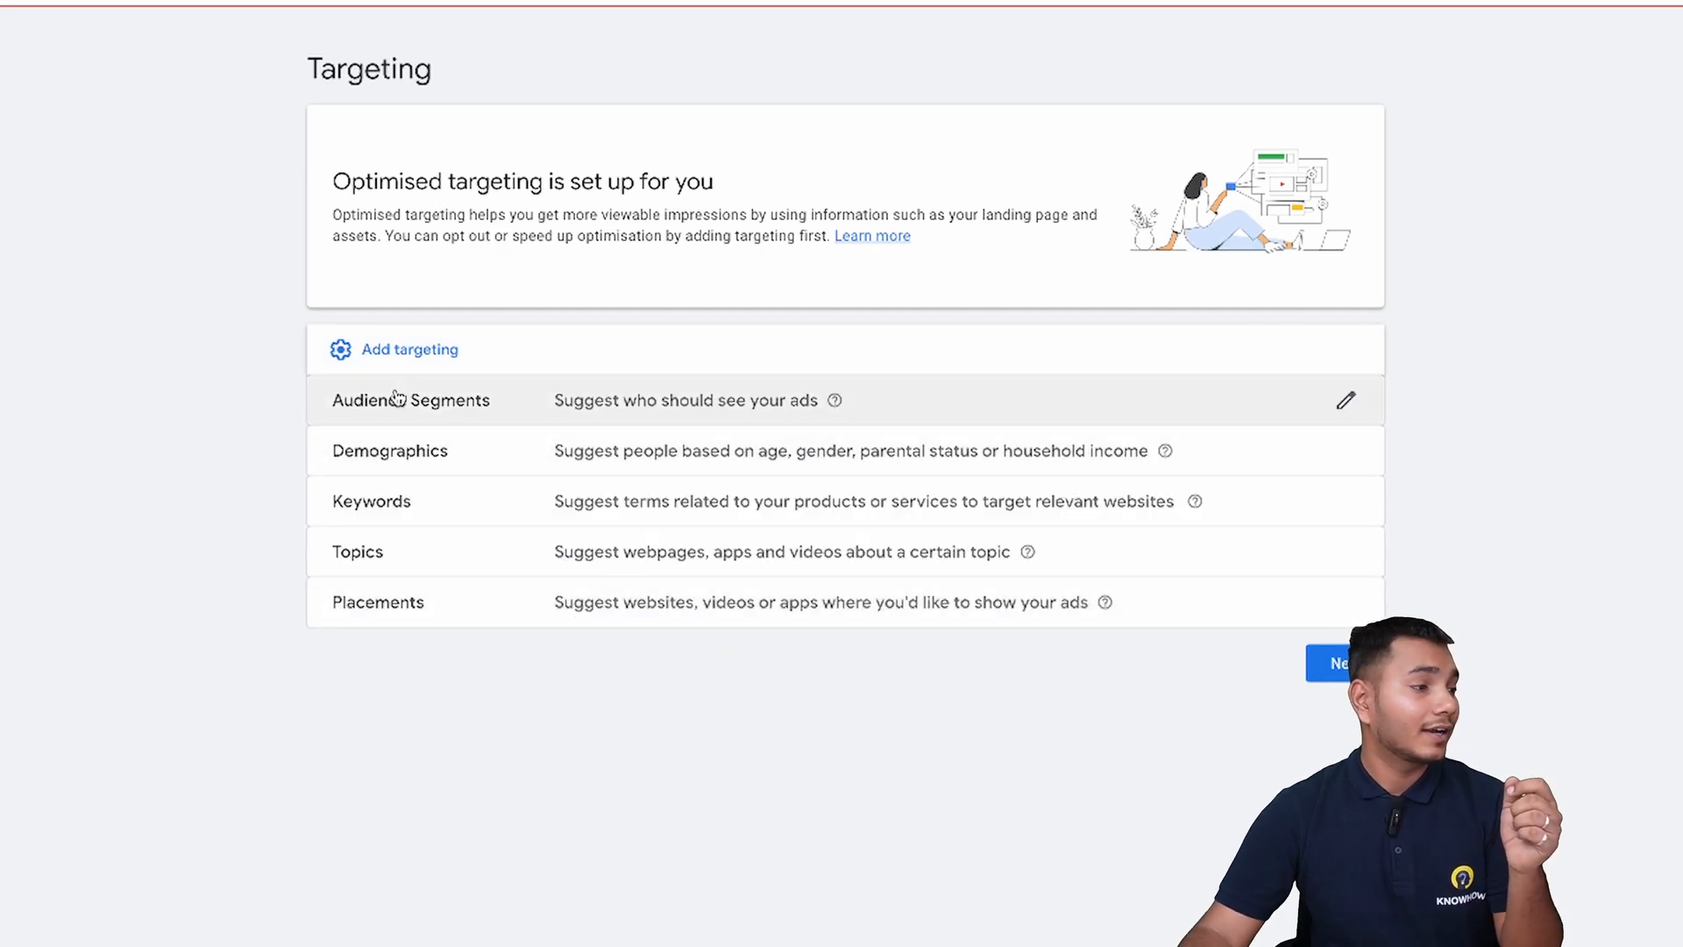
click(436, 400)
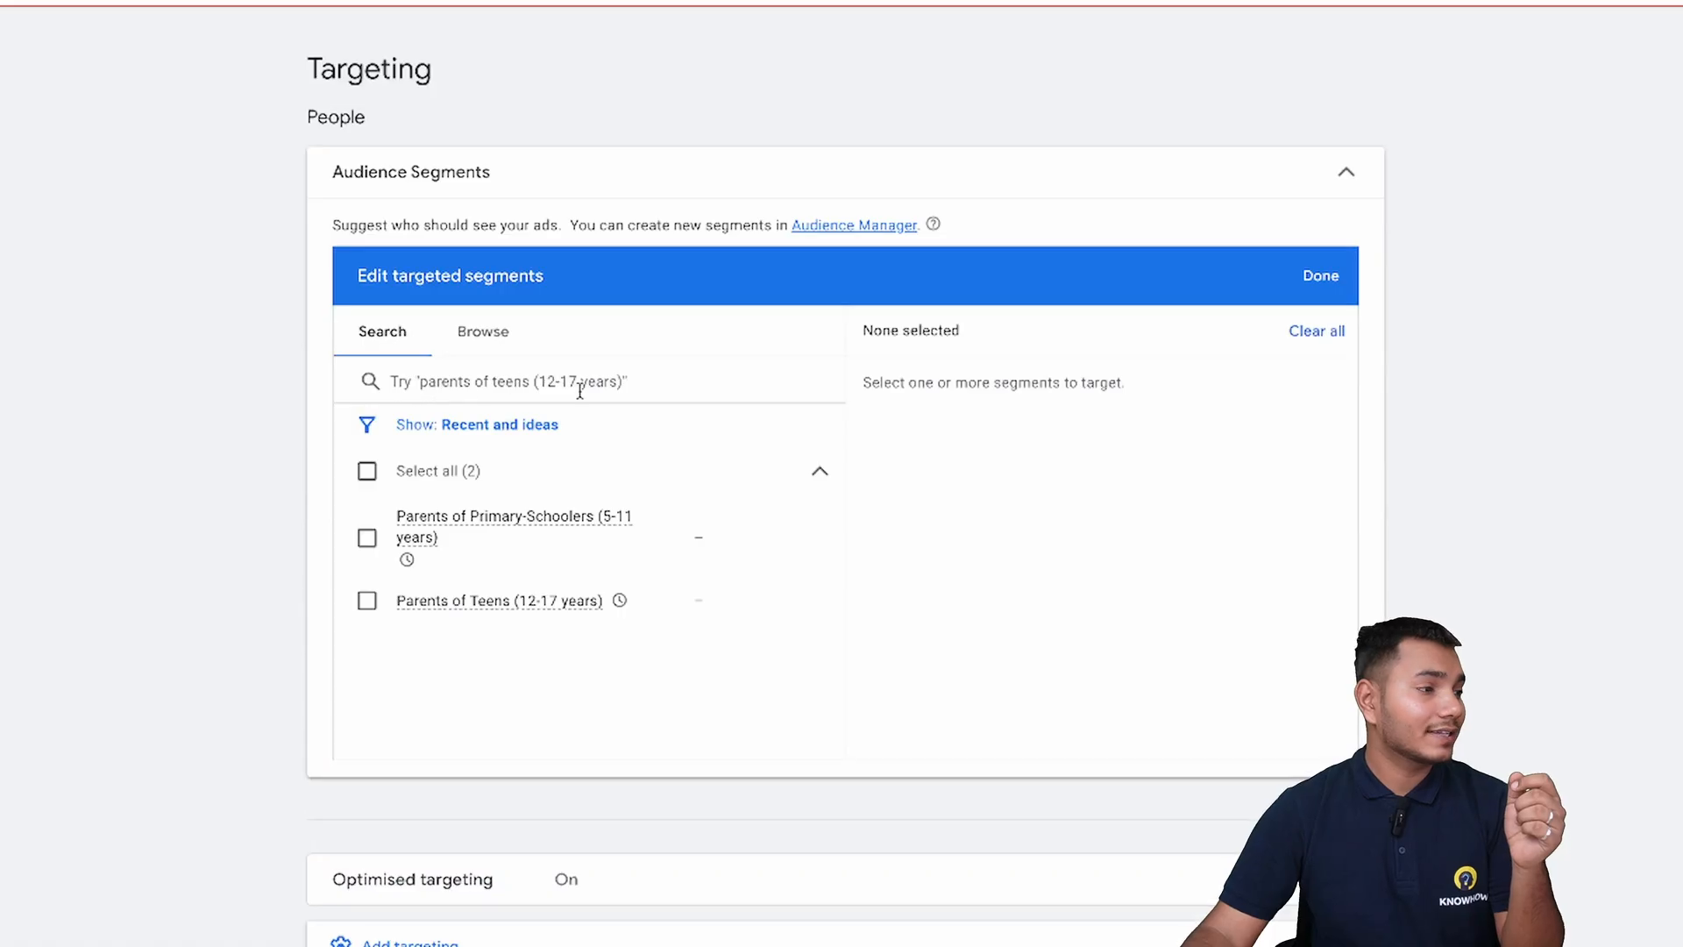
click(481, 352)
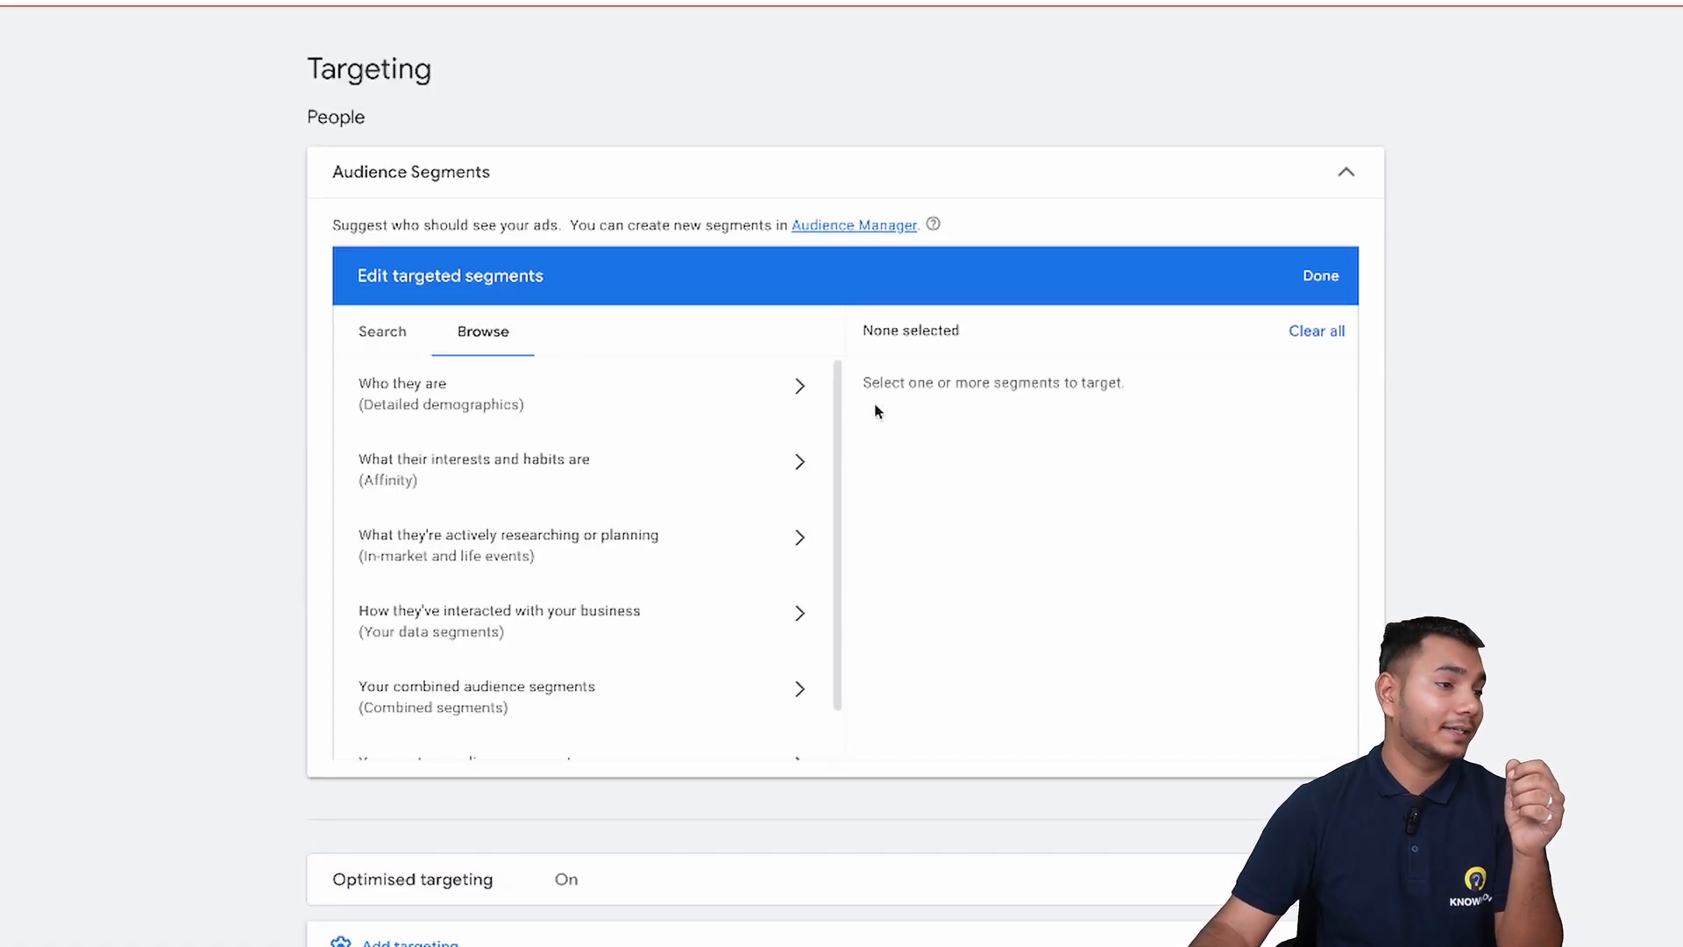
scroll(839, 437, down, 1)
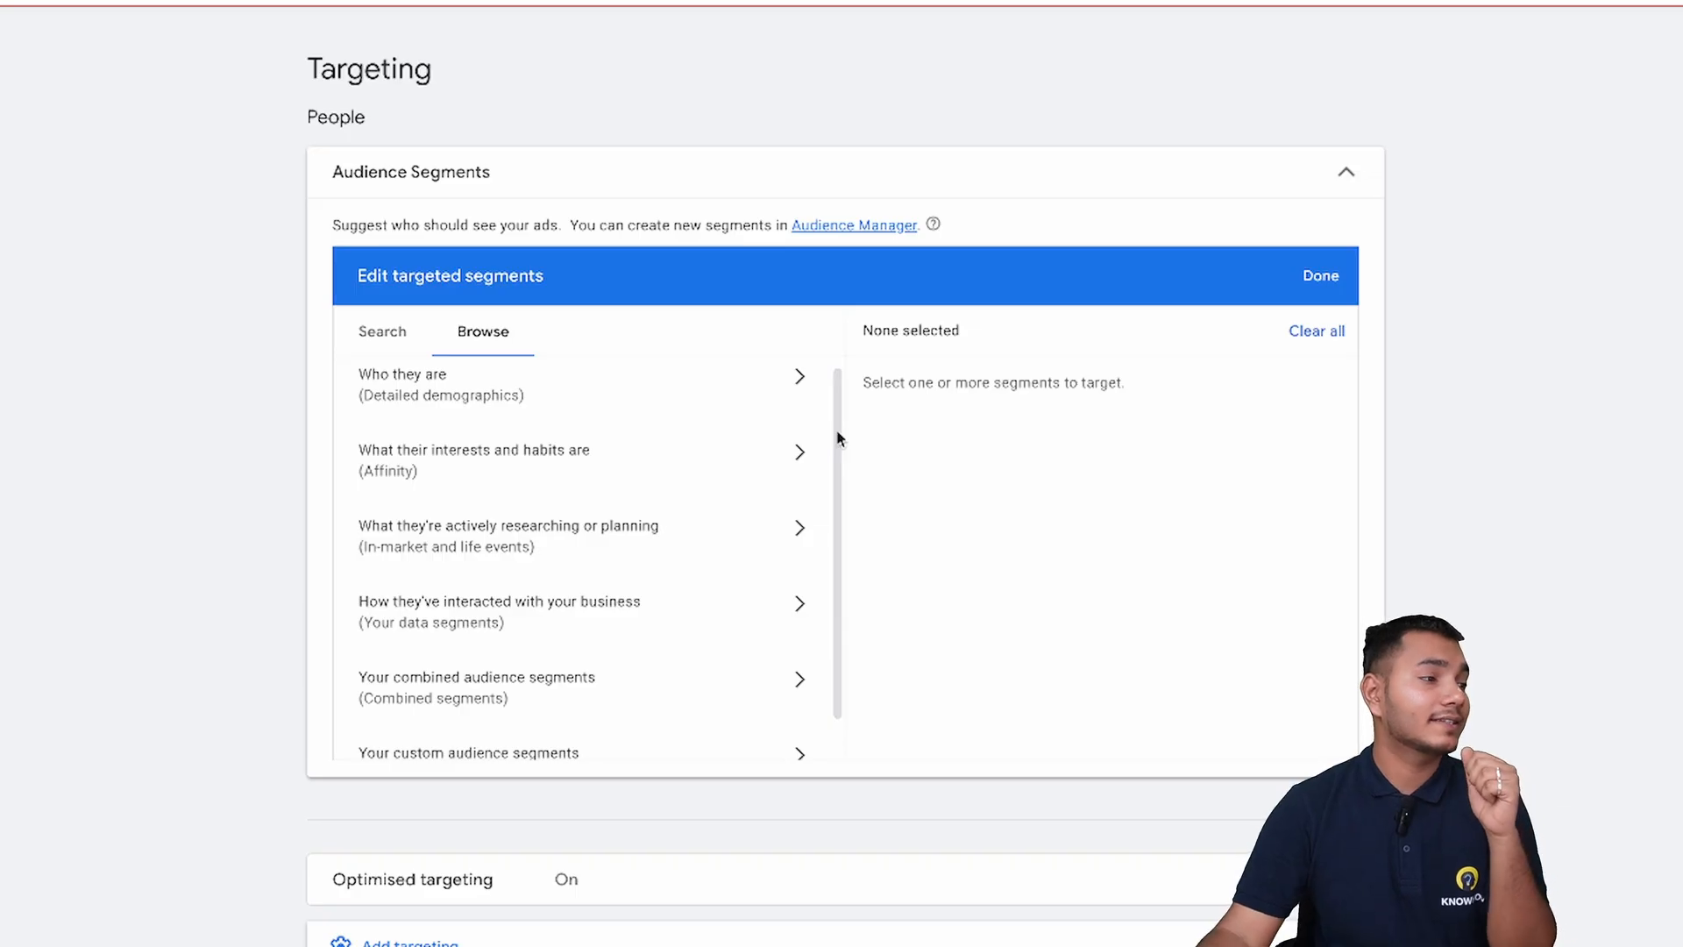
scroll(840, 425, up, 1)
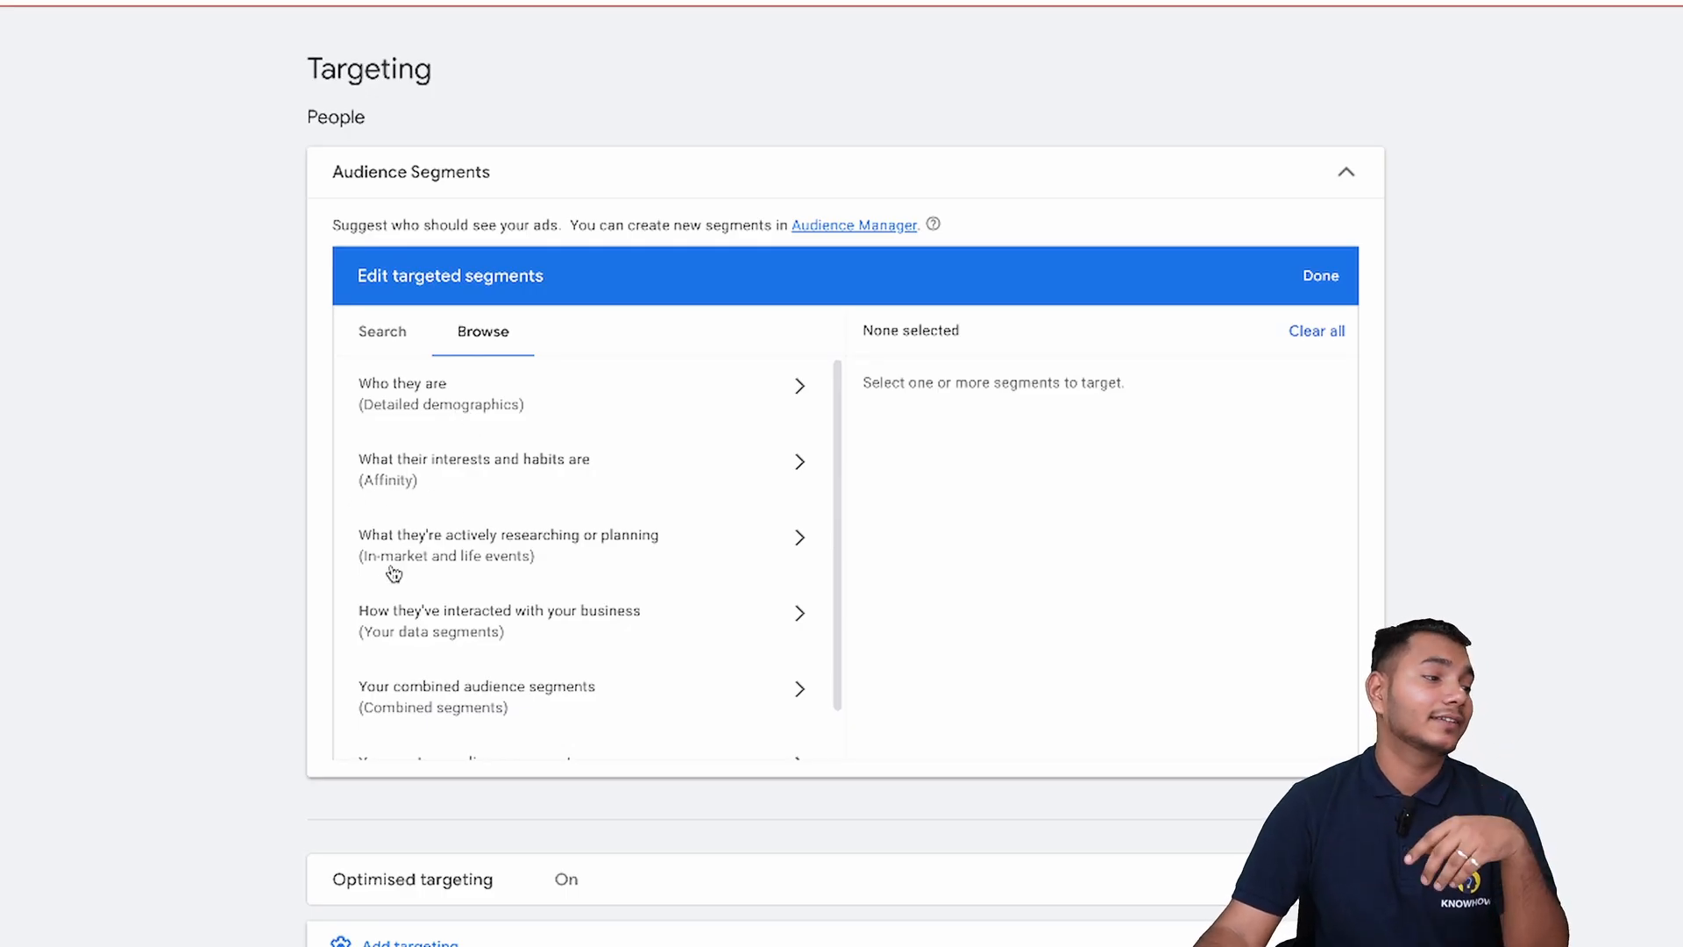
Browse the audience segment categories, examining the options under Detailed demographics and Affinity.
scroll(842, 539, down, 1)
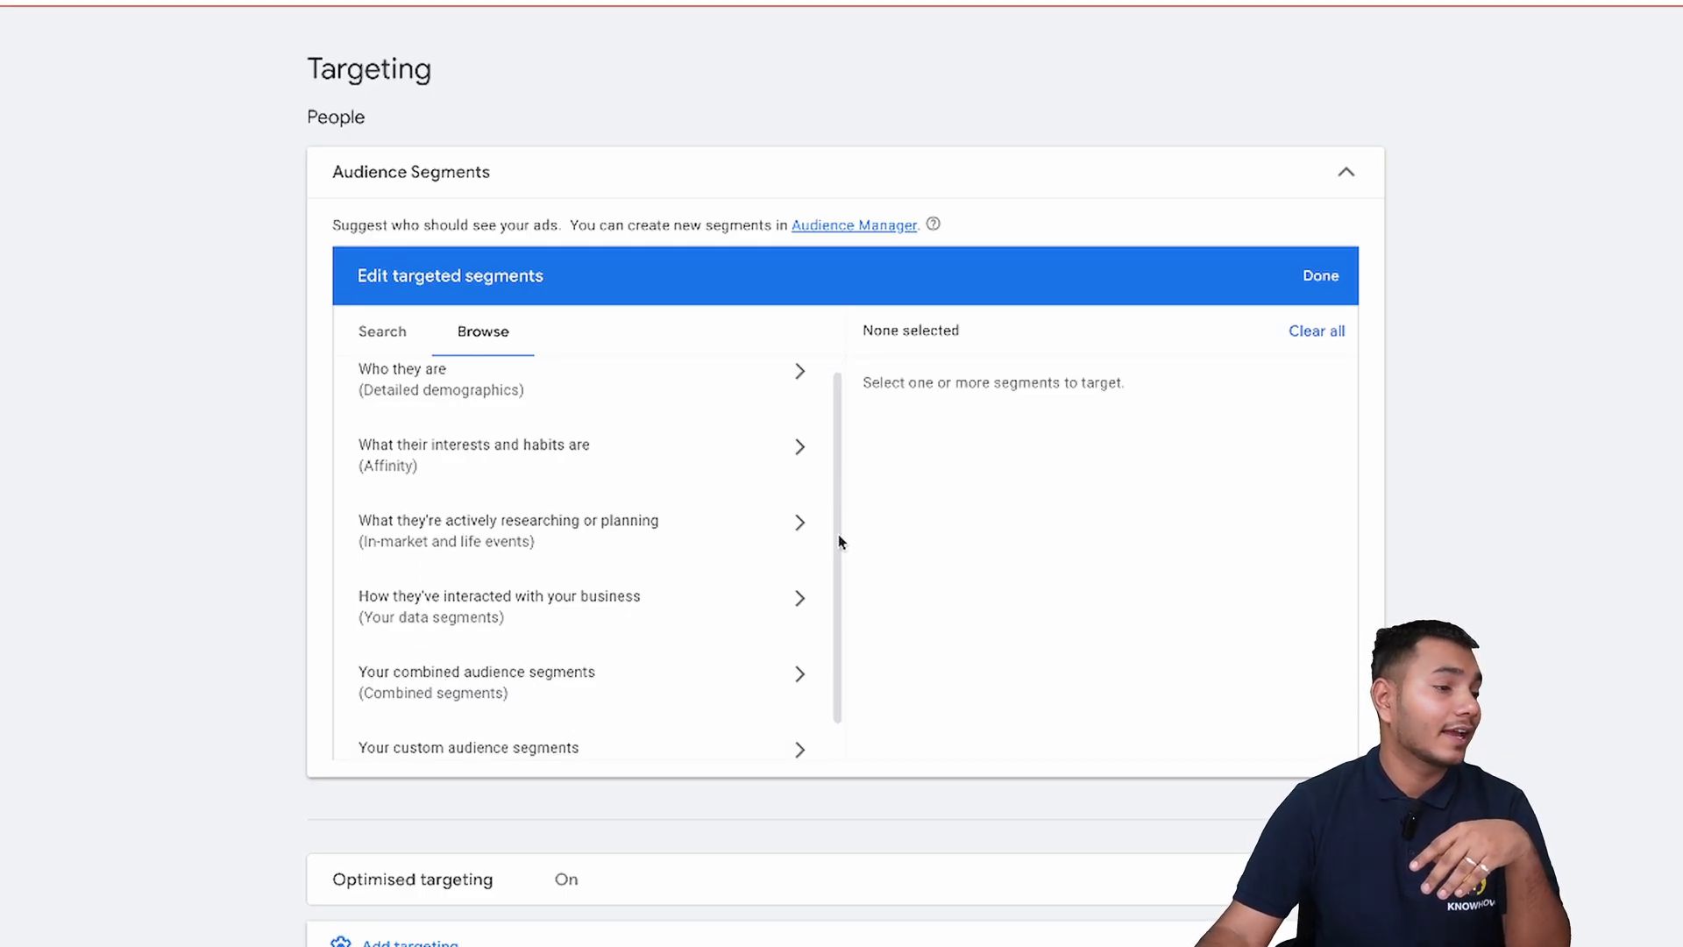
scroll(840, 541, down, 1)
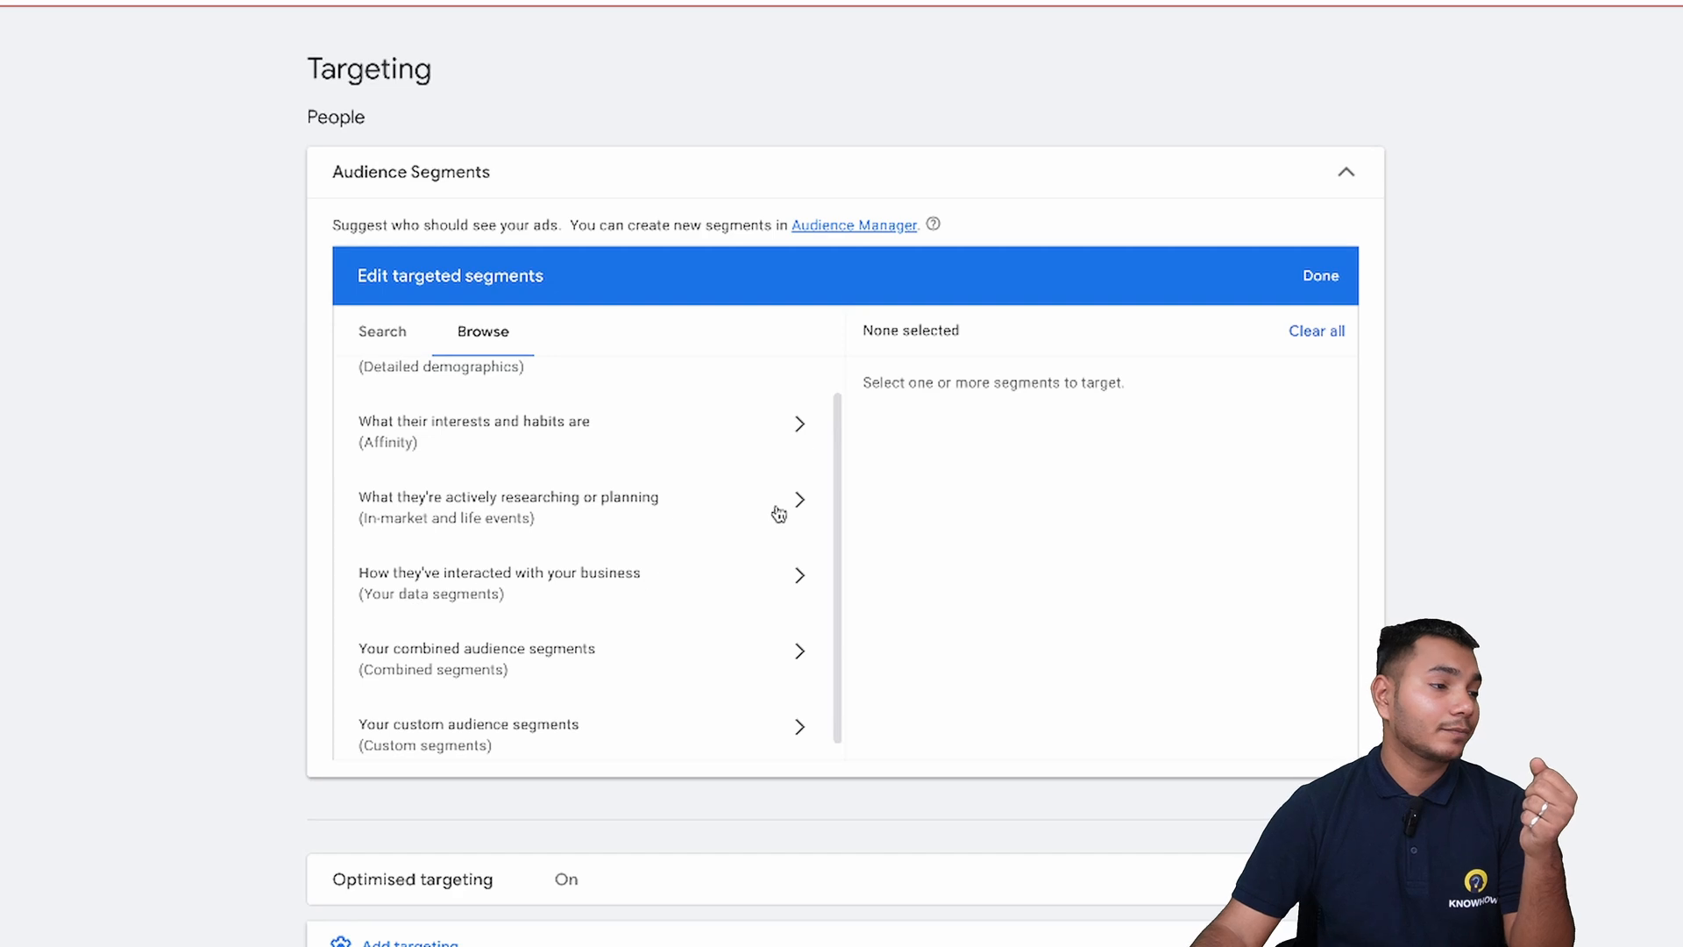
scroll(778, 511, up, 2)
click(782, 387)
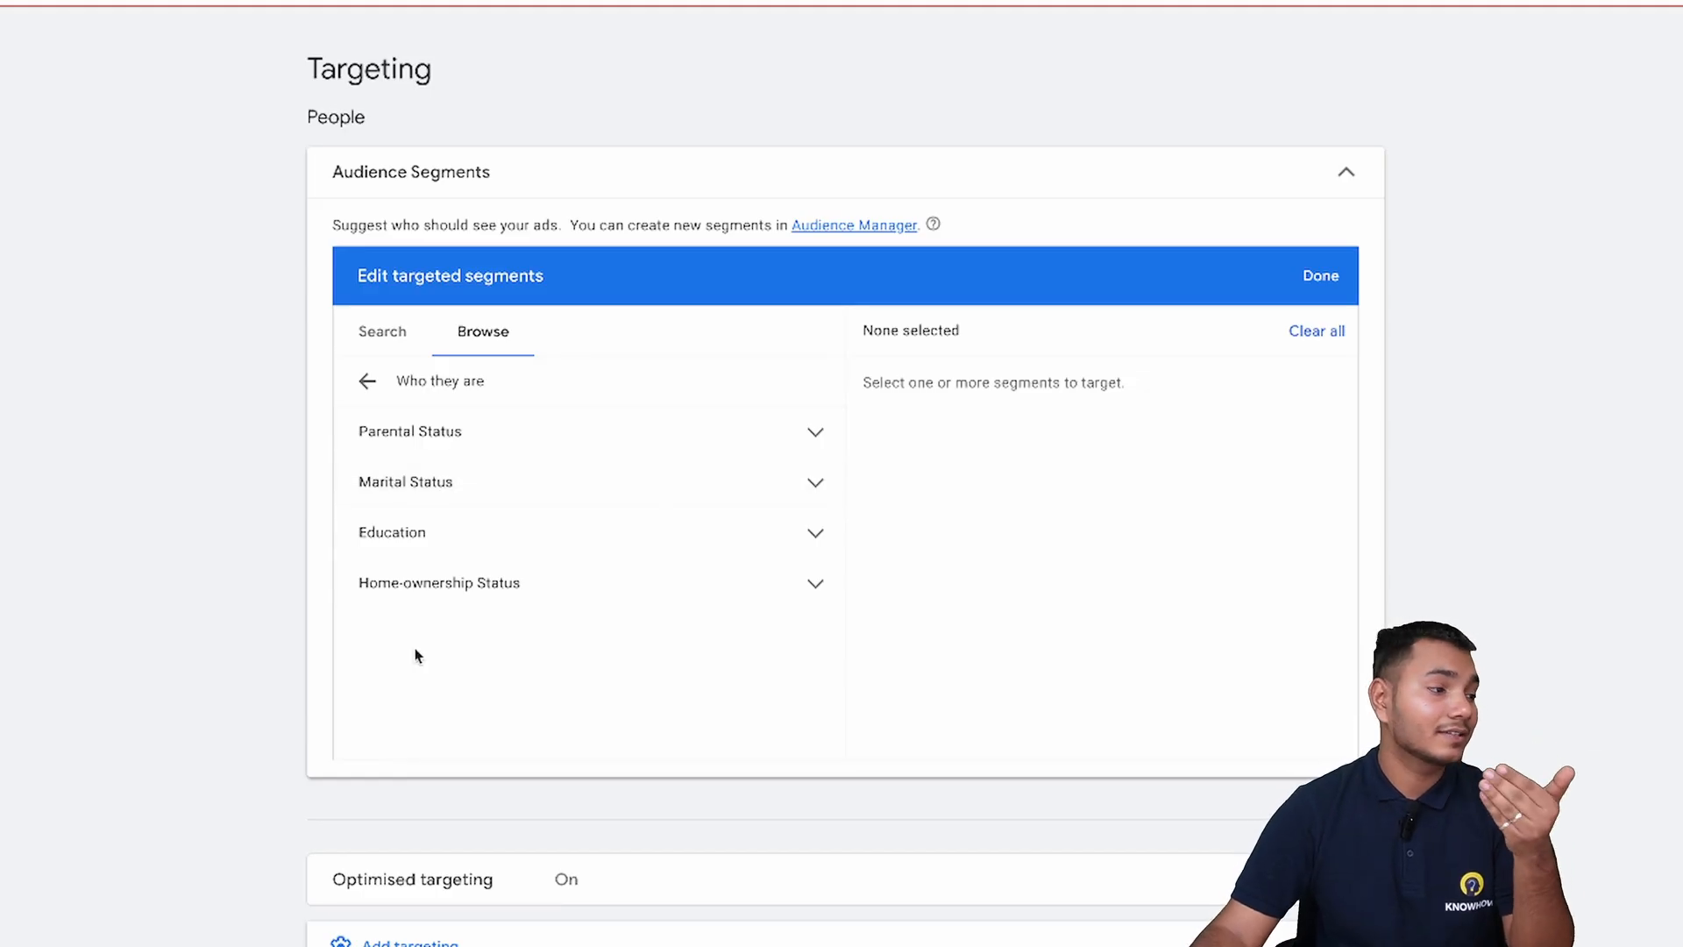
click(367, 380)
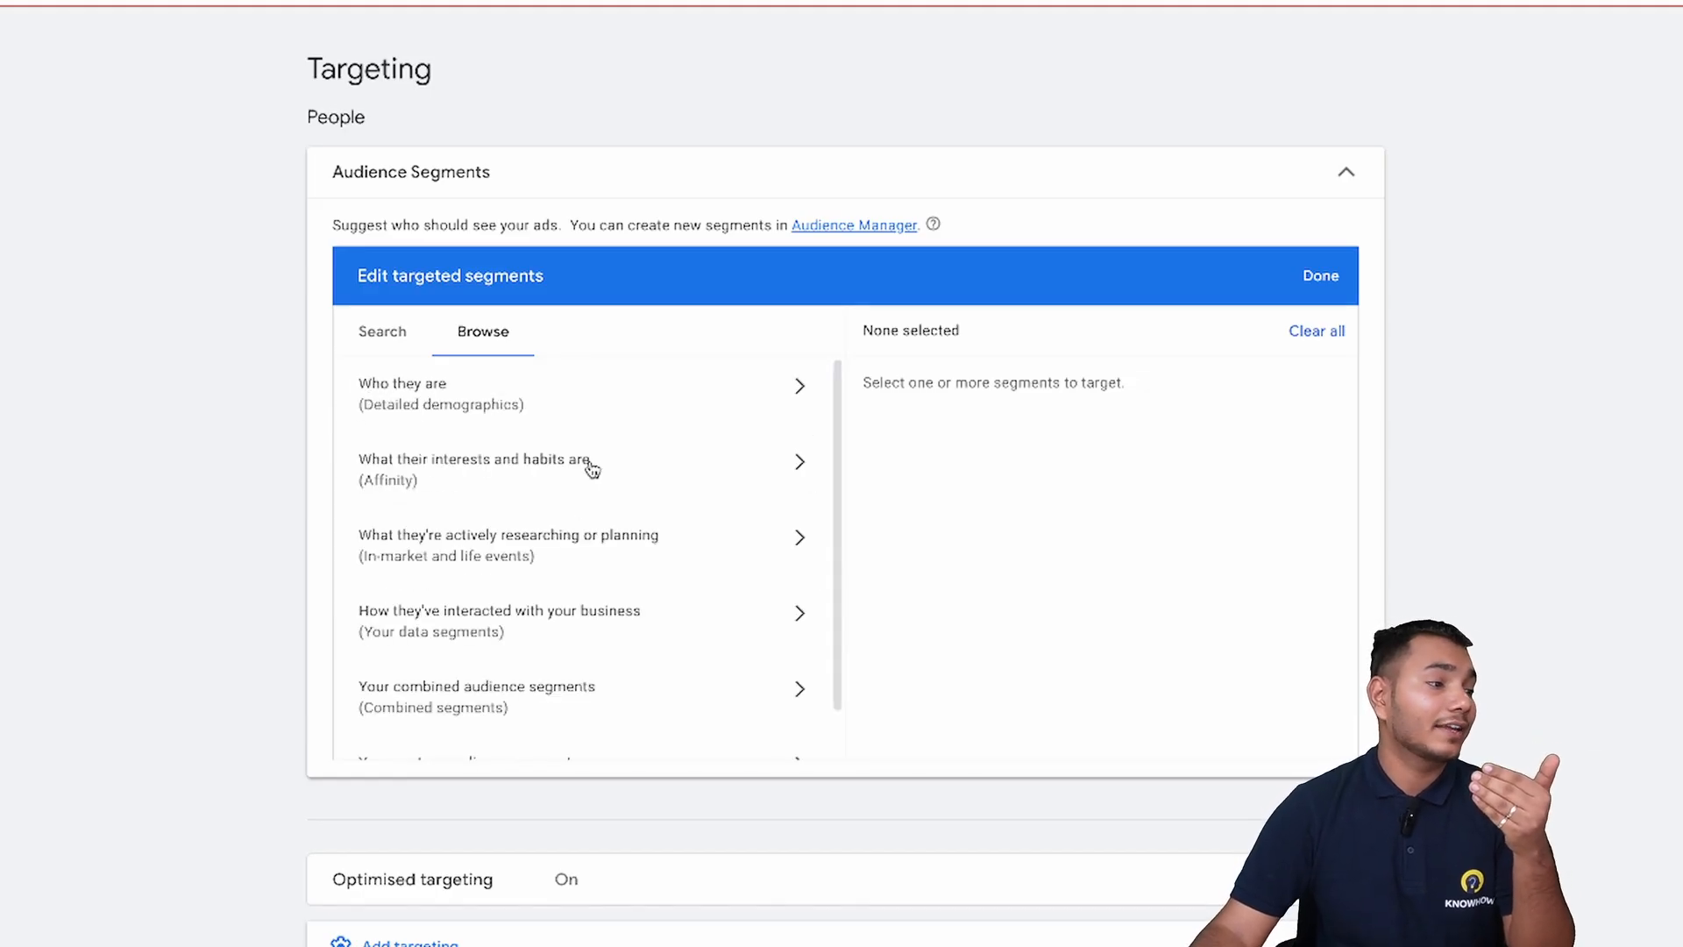
click(489, 474)
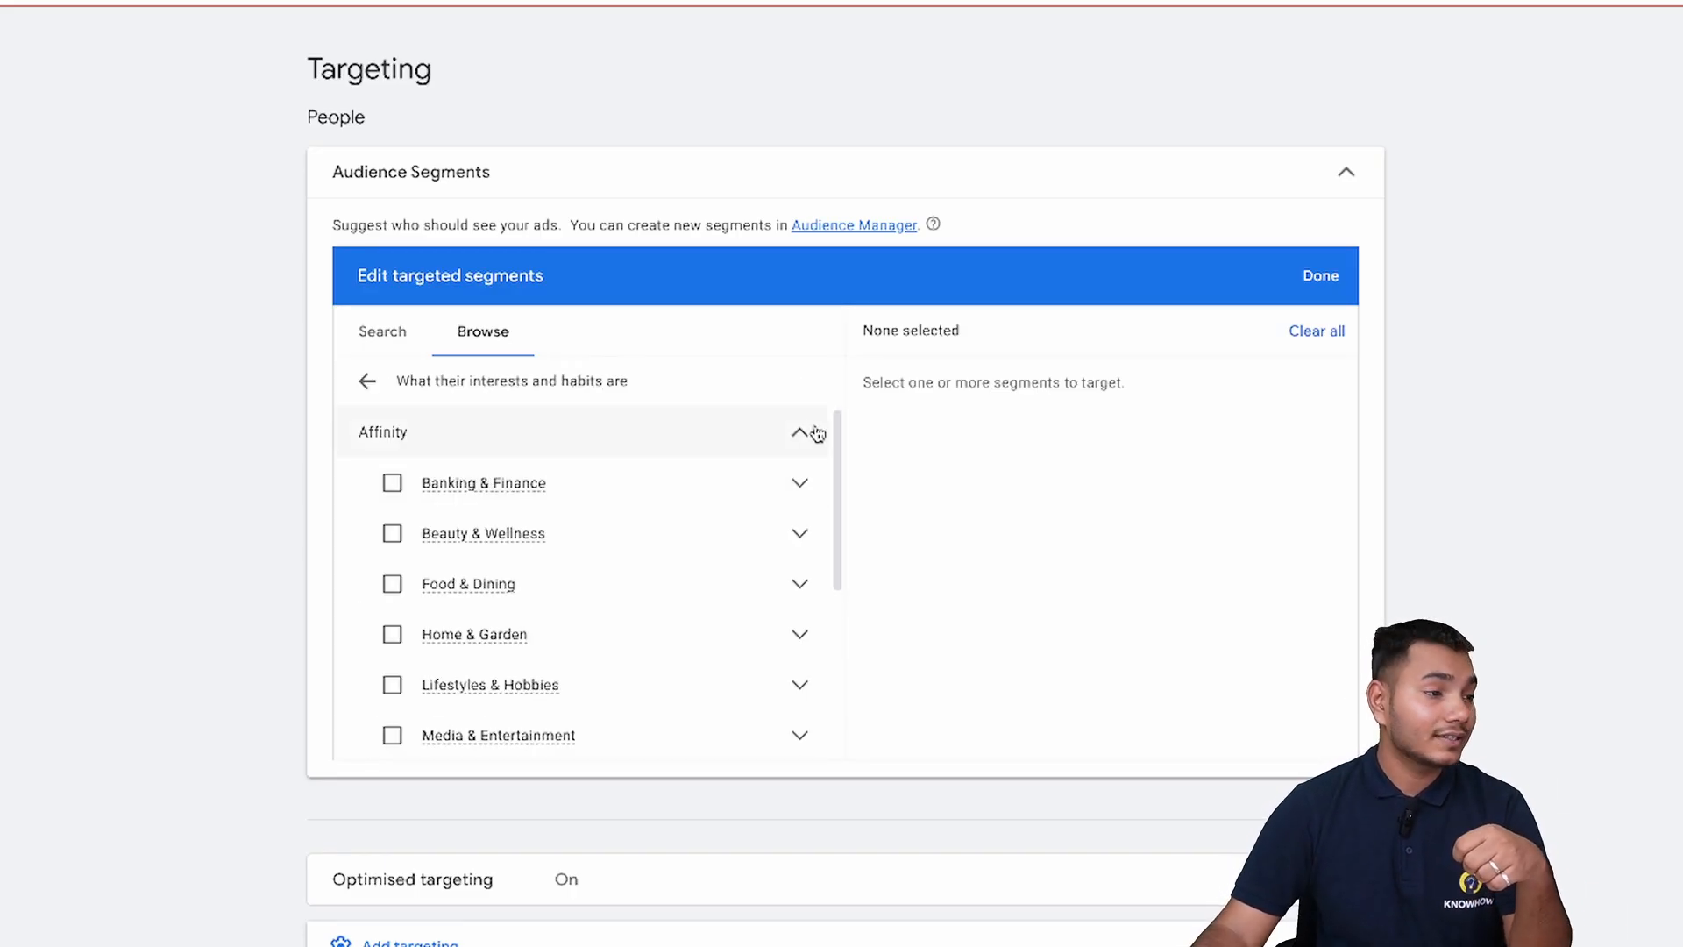
mouse_move(837, 438)
mouse_down()
mouse_move(840, 533)
mouse_move(838, 456)
mouse_up()
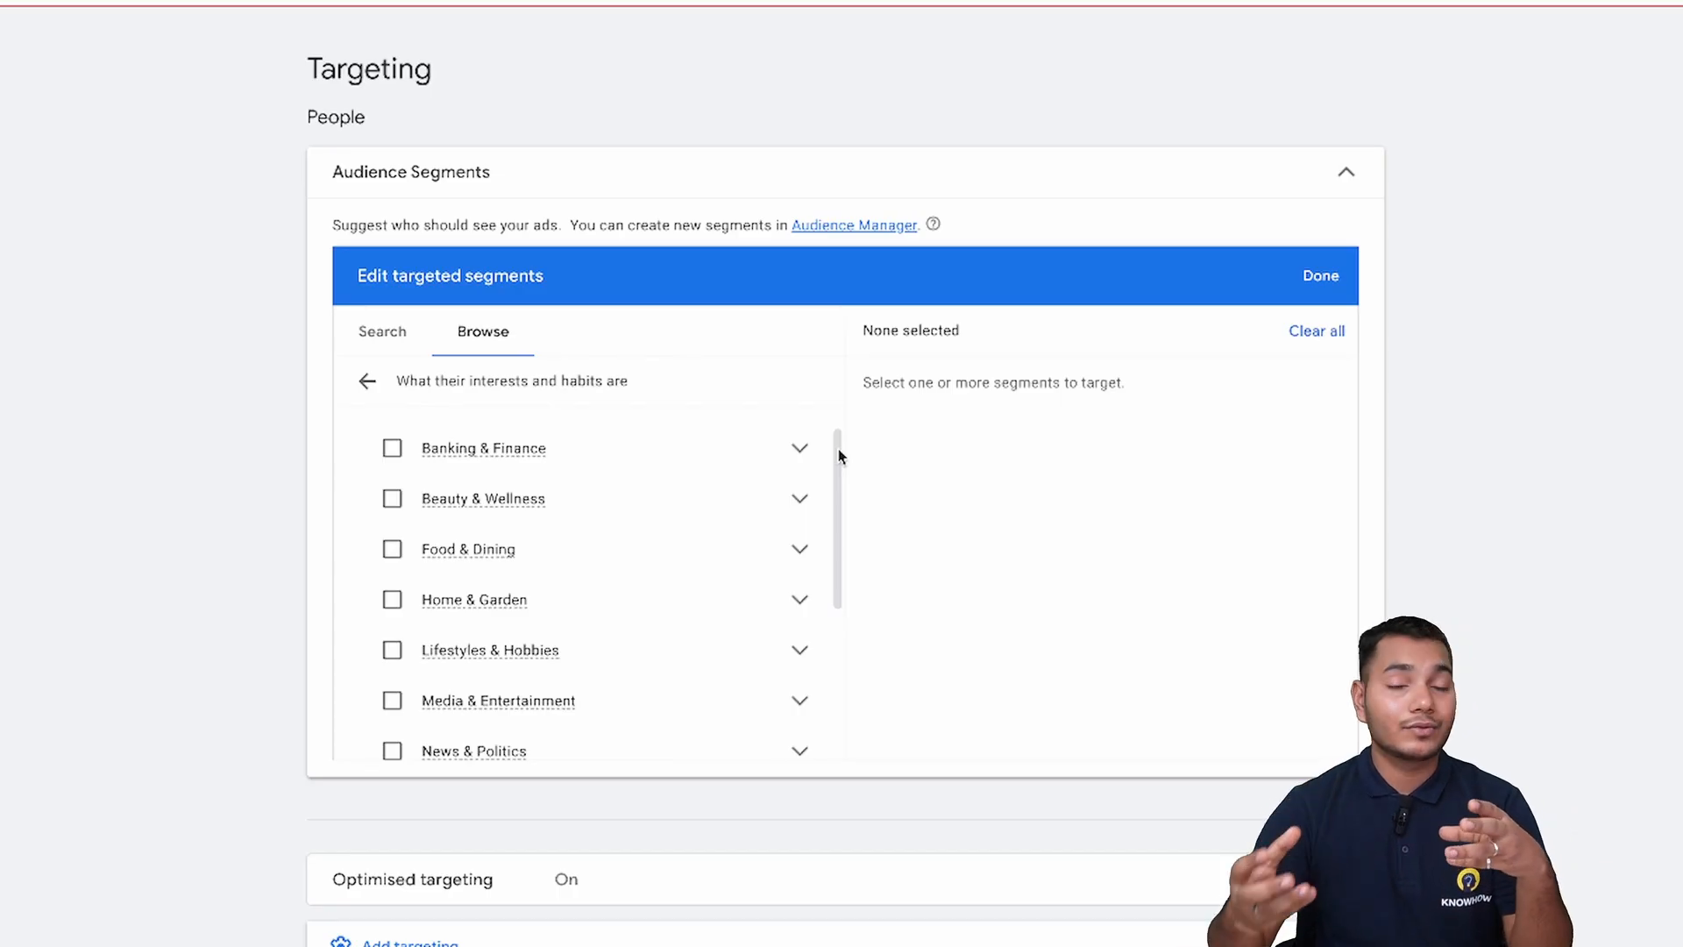
click(377, 379)
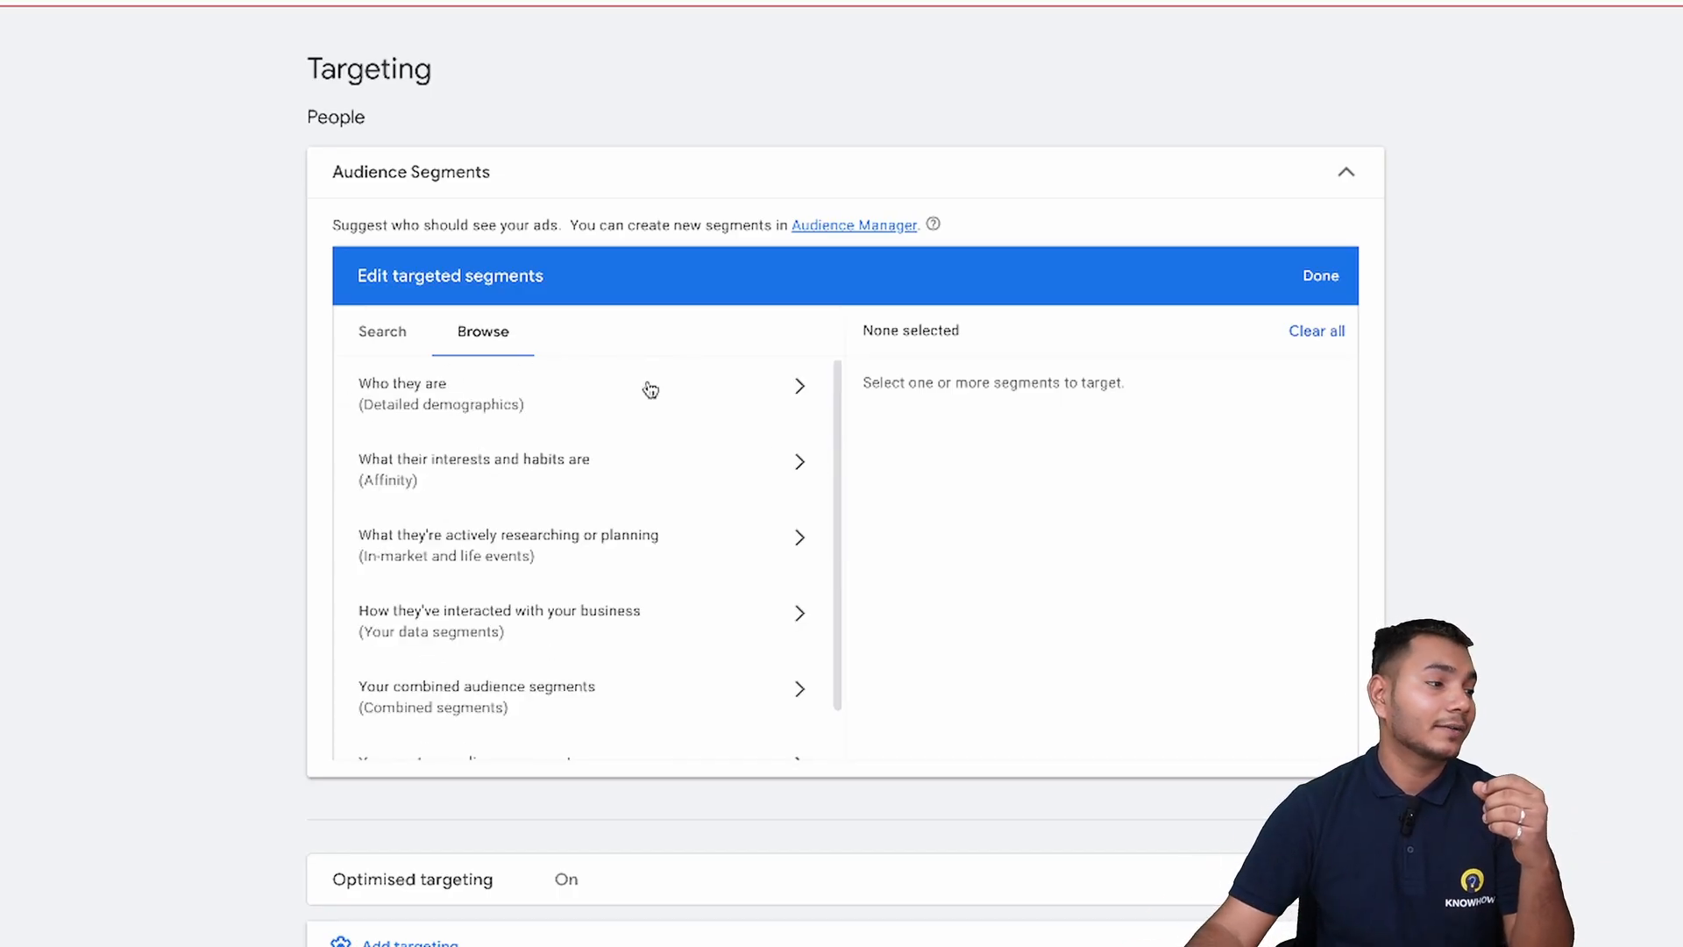
Select the in-market segment Business Services as a targeted audience segment and finish editing the segments.
click(688, 541)
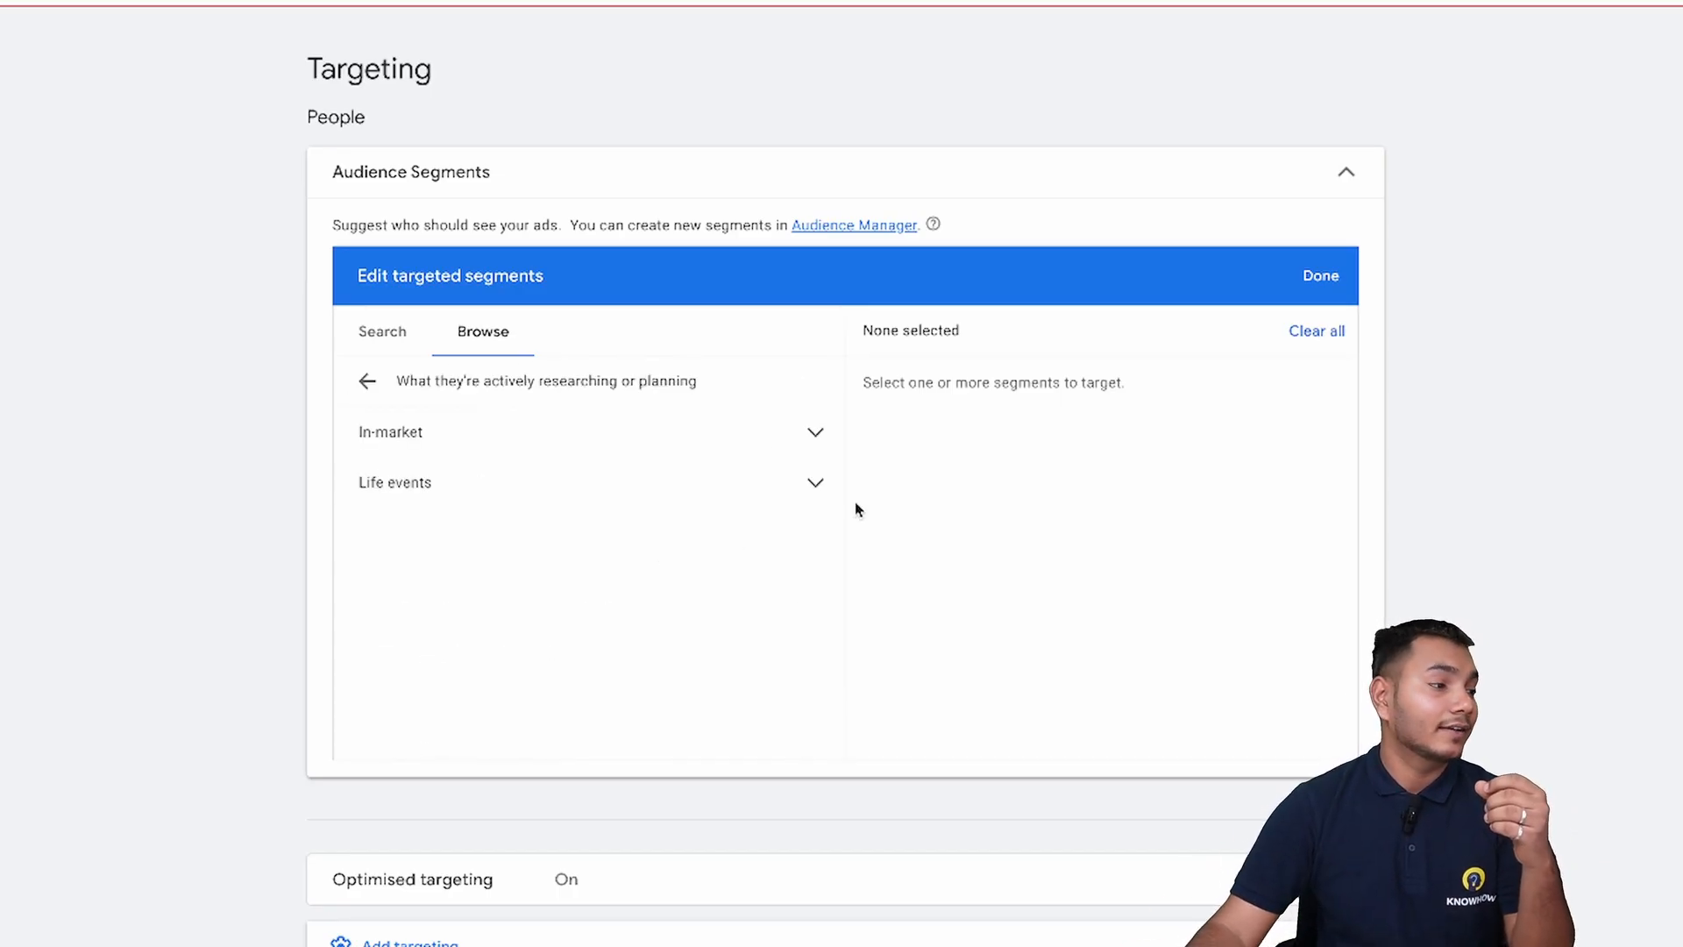
click(816, 438)
click(817, 441)
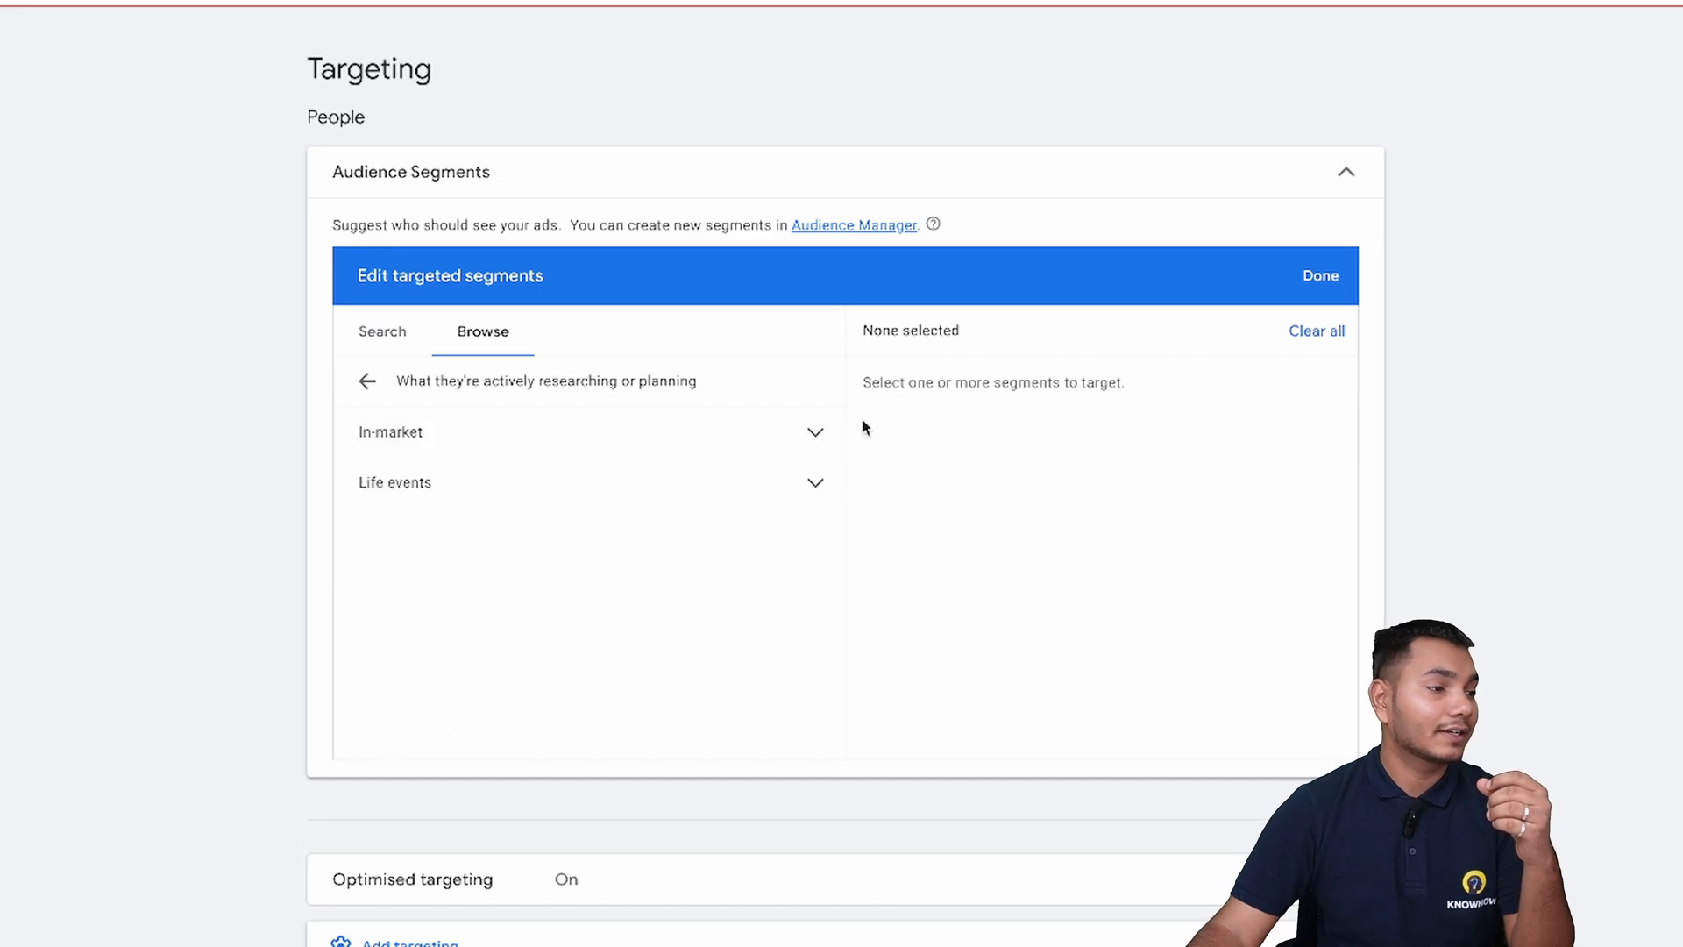
click(804, 441)
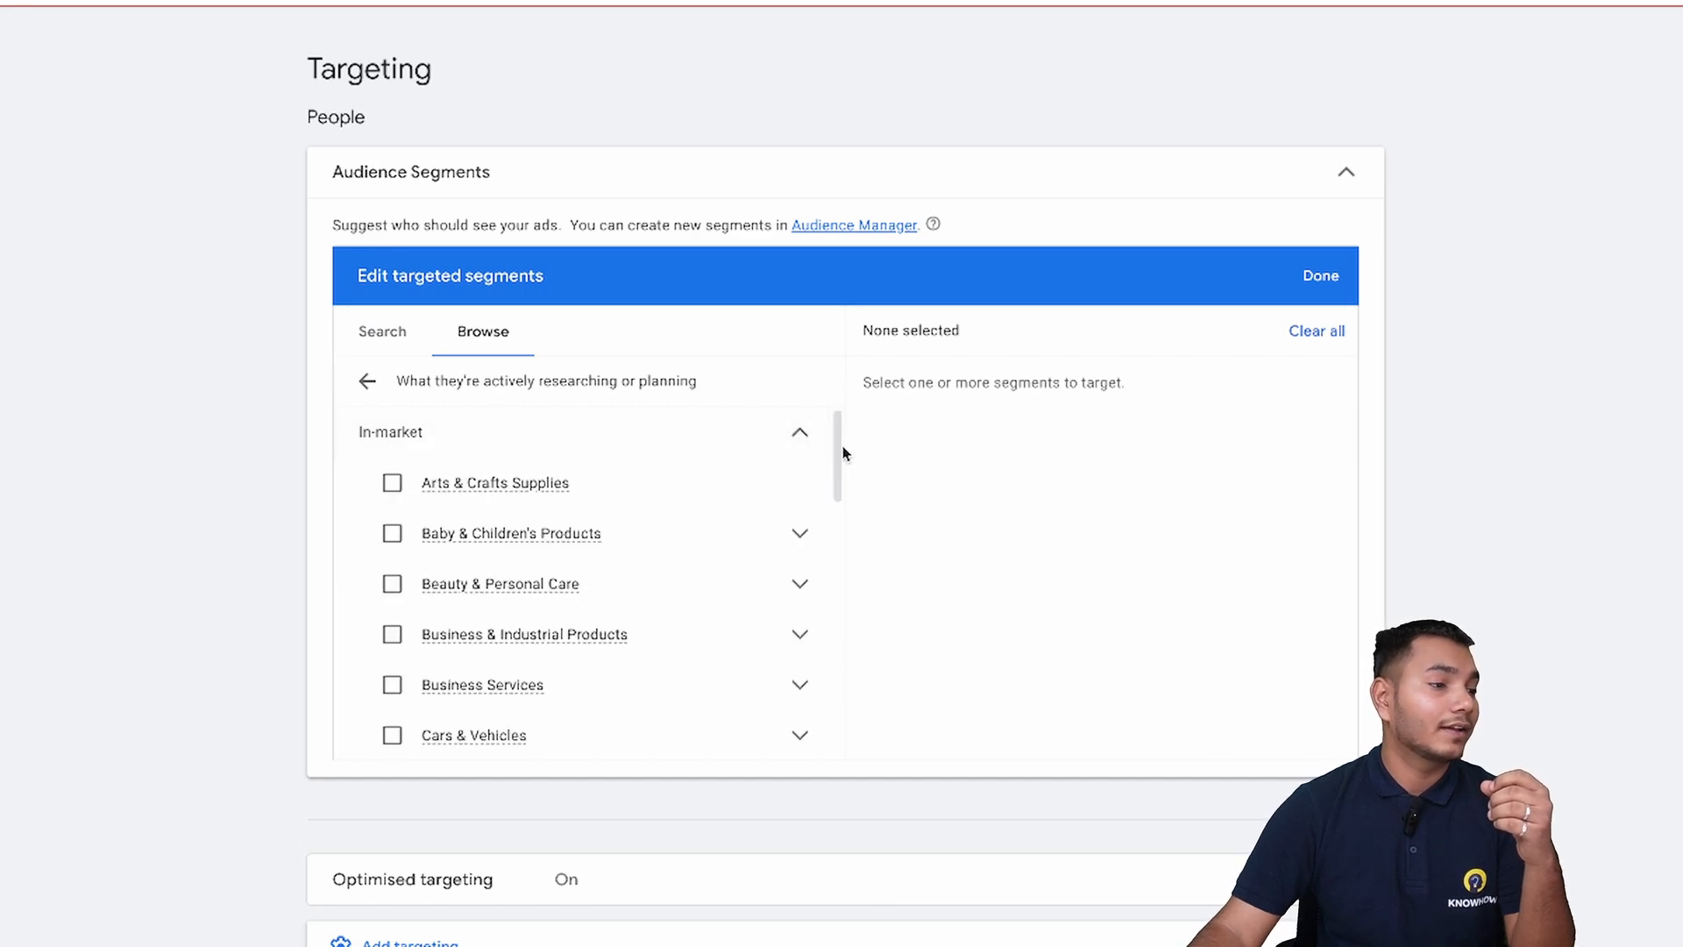
scroll(842, 452, down, 1)
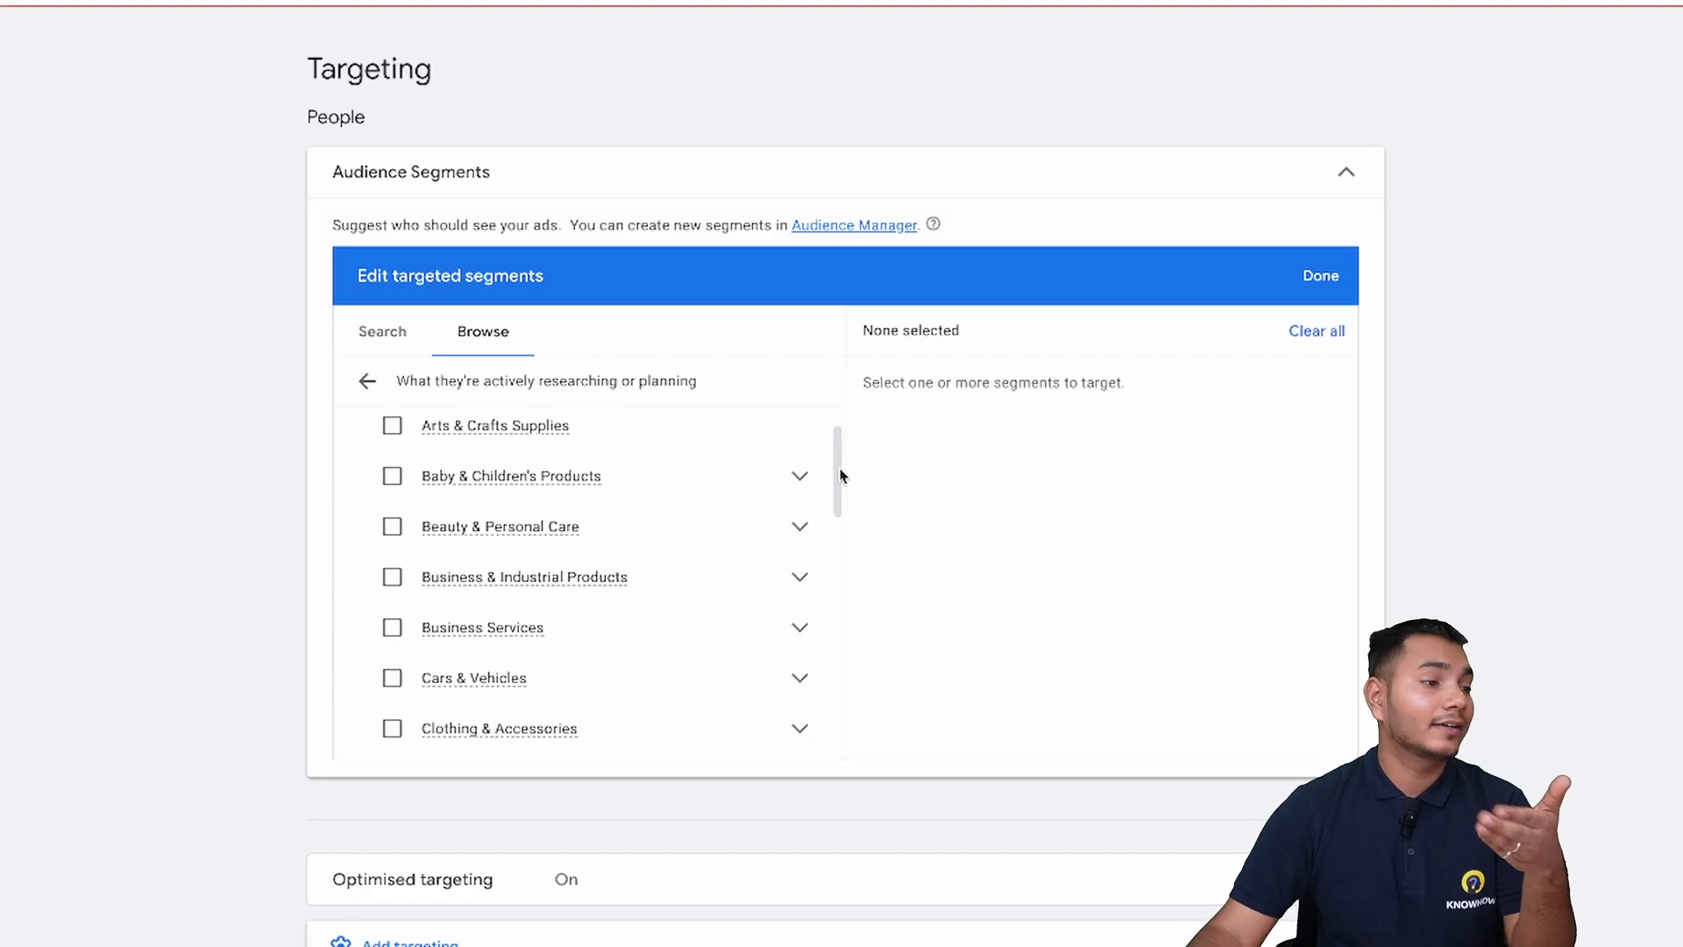
scroll(840, 475, down, 2)
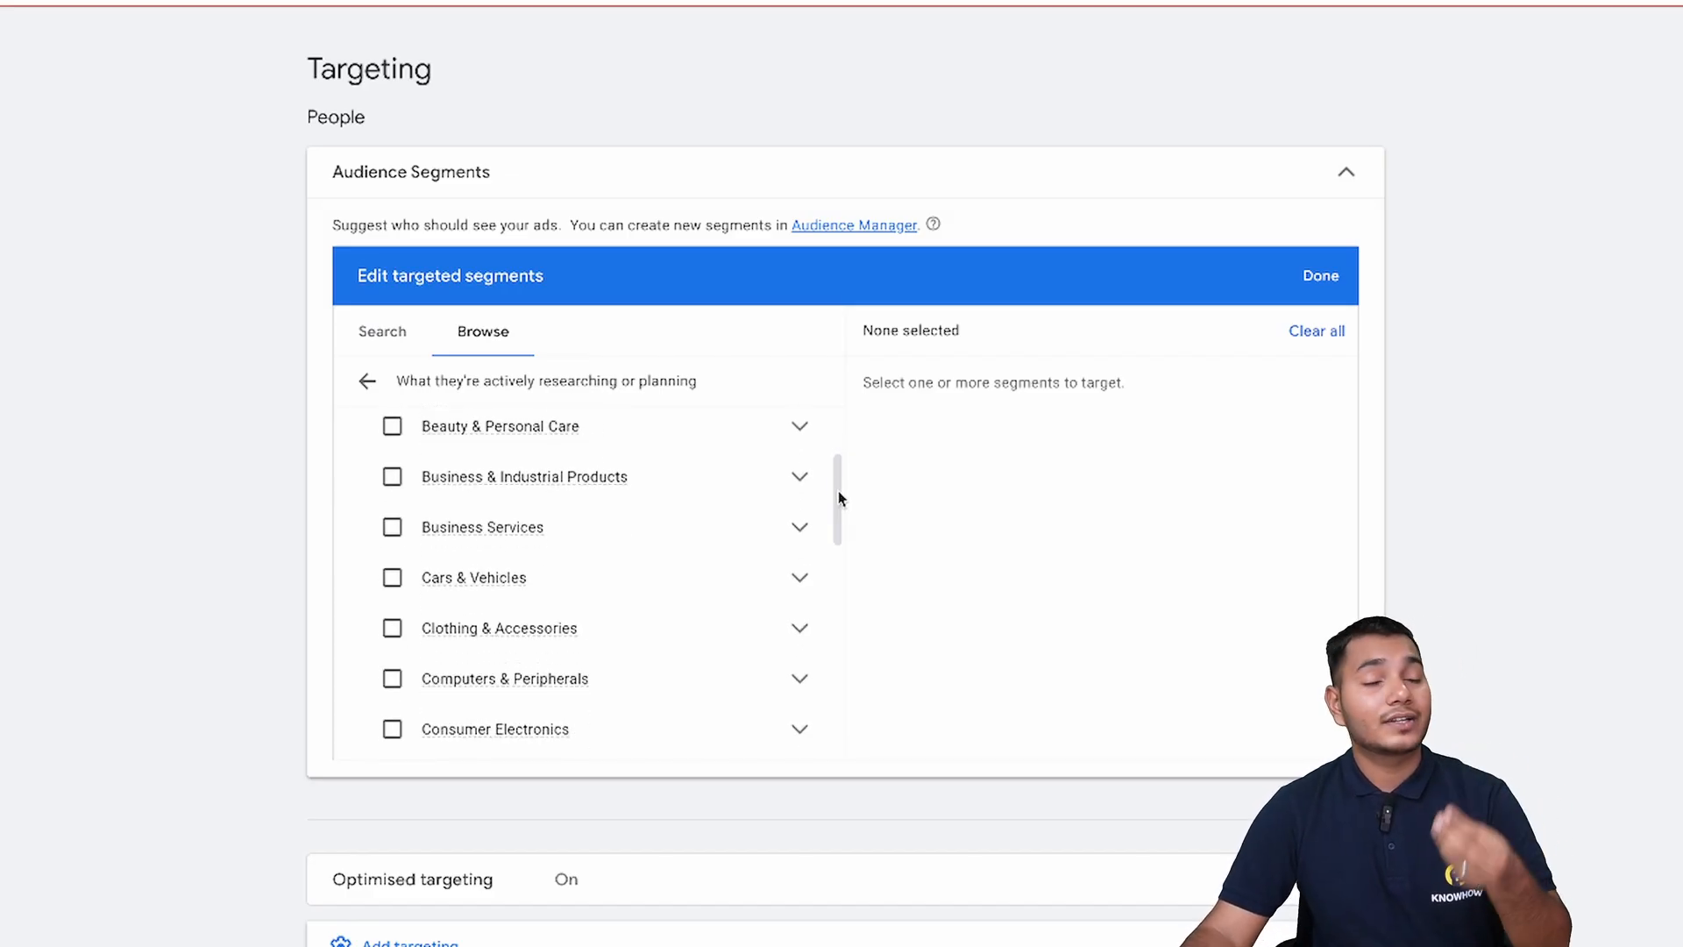
drag(839, 498, 839, 479)
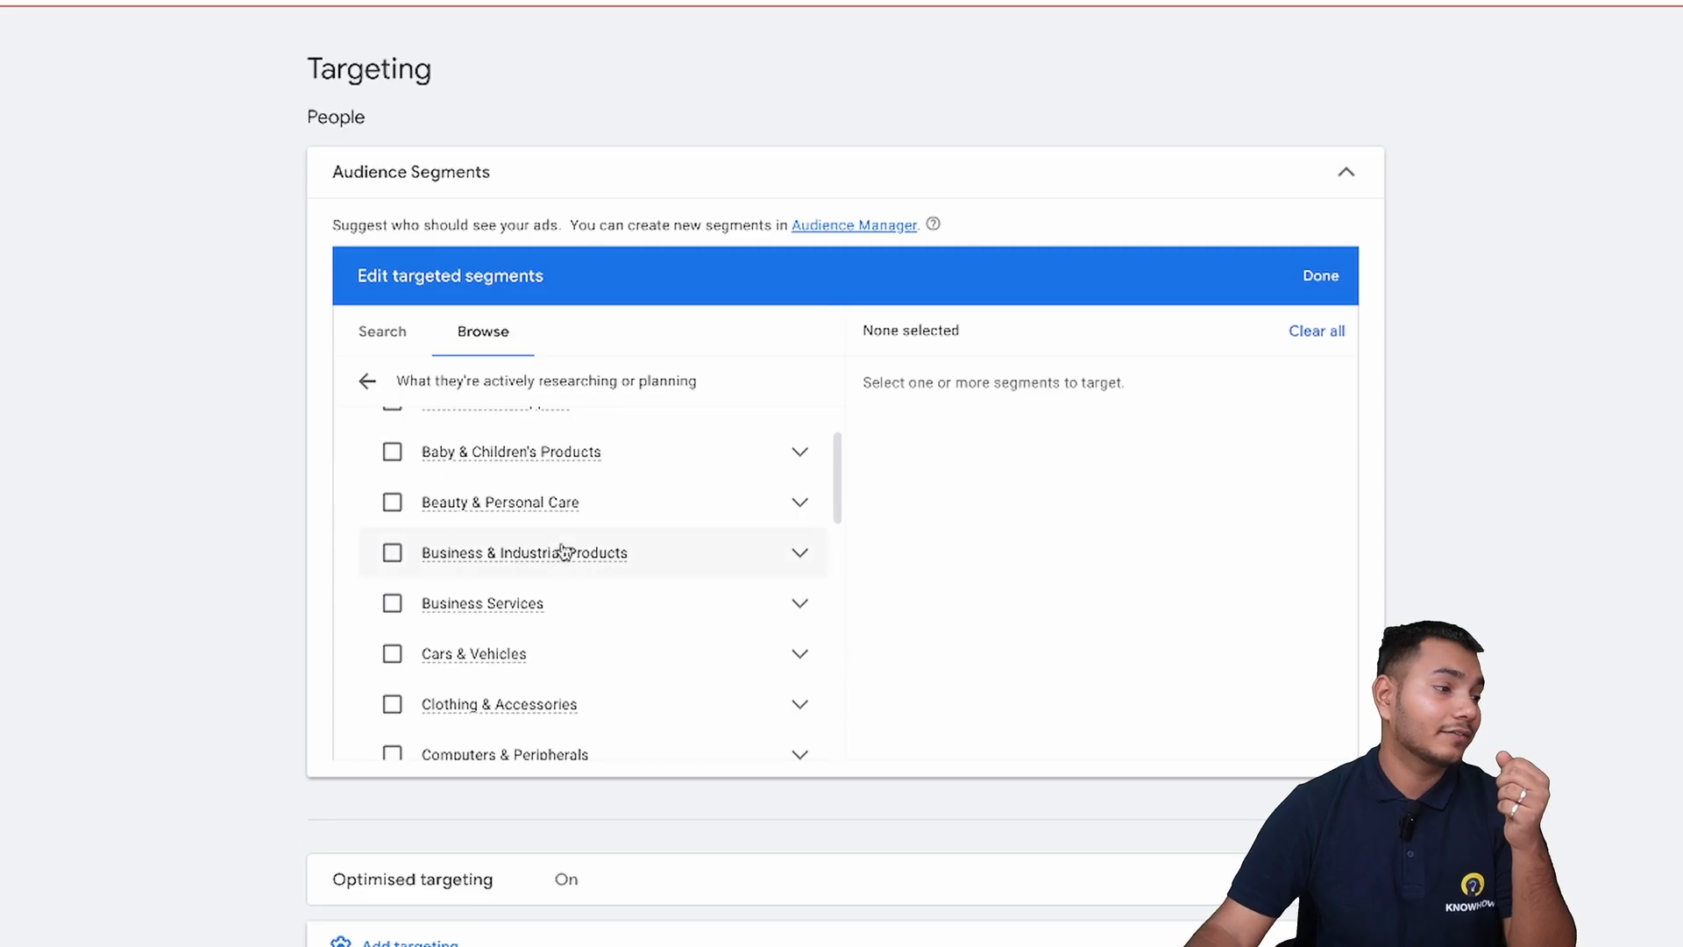
click(393, 602)
scroll(838, 509, down, 2)
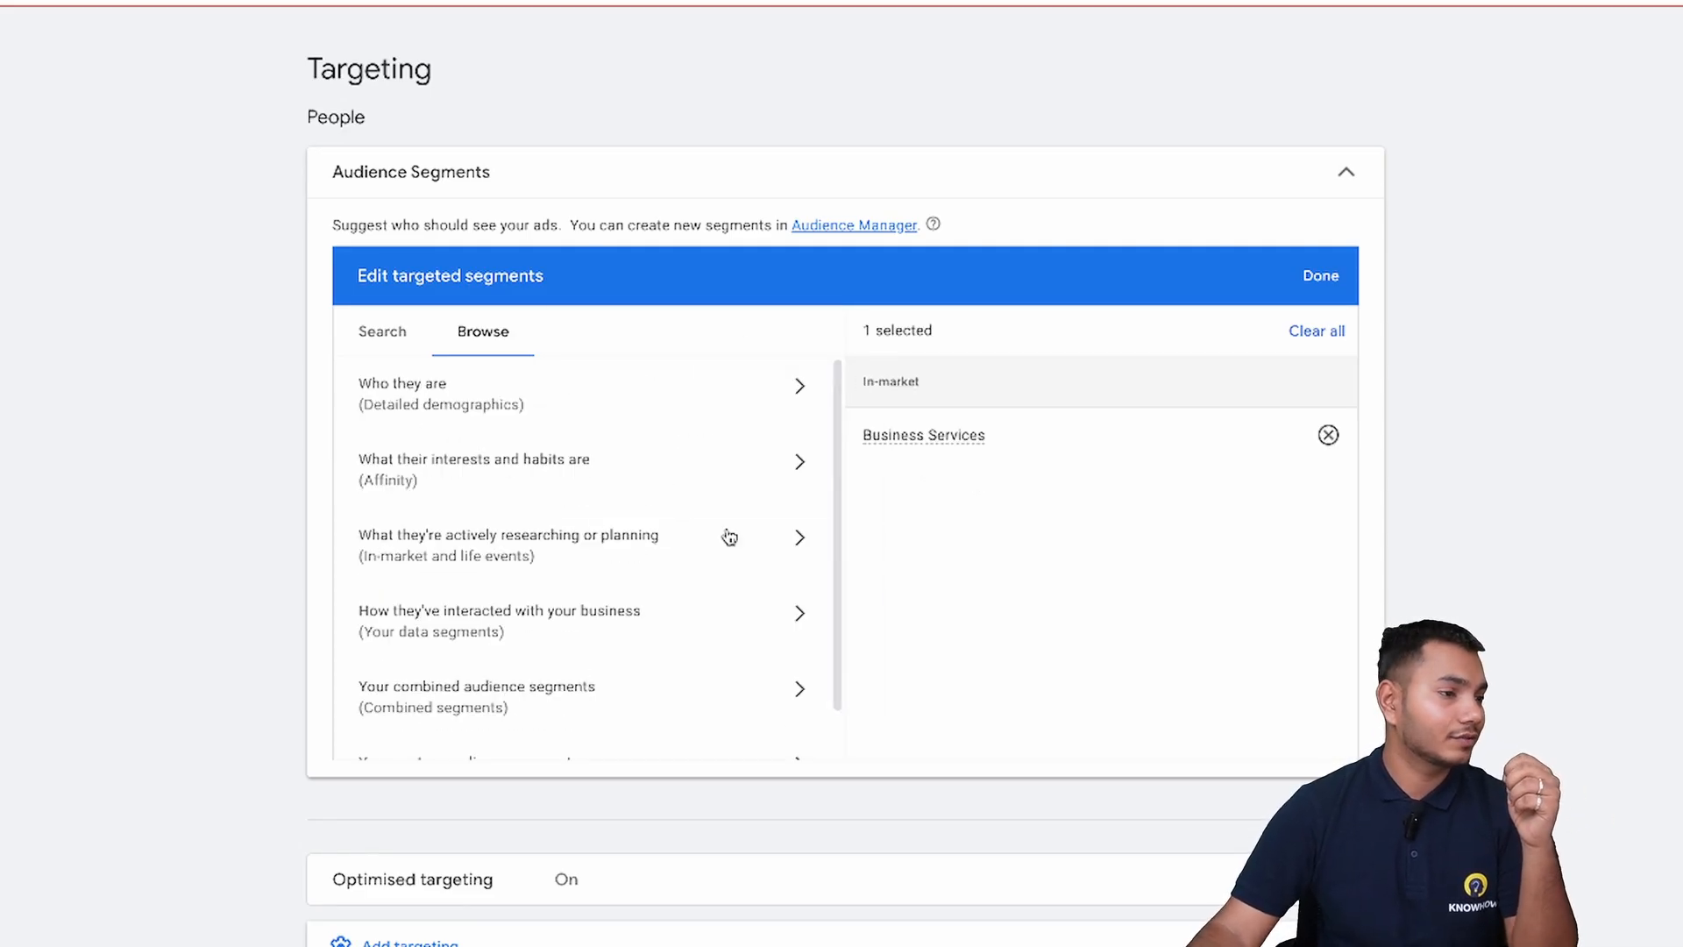
scroll(838, 488, down, 1)
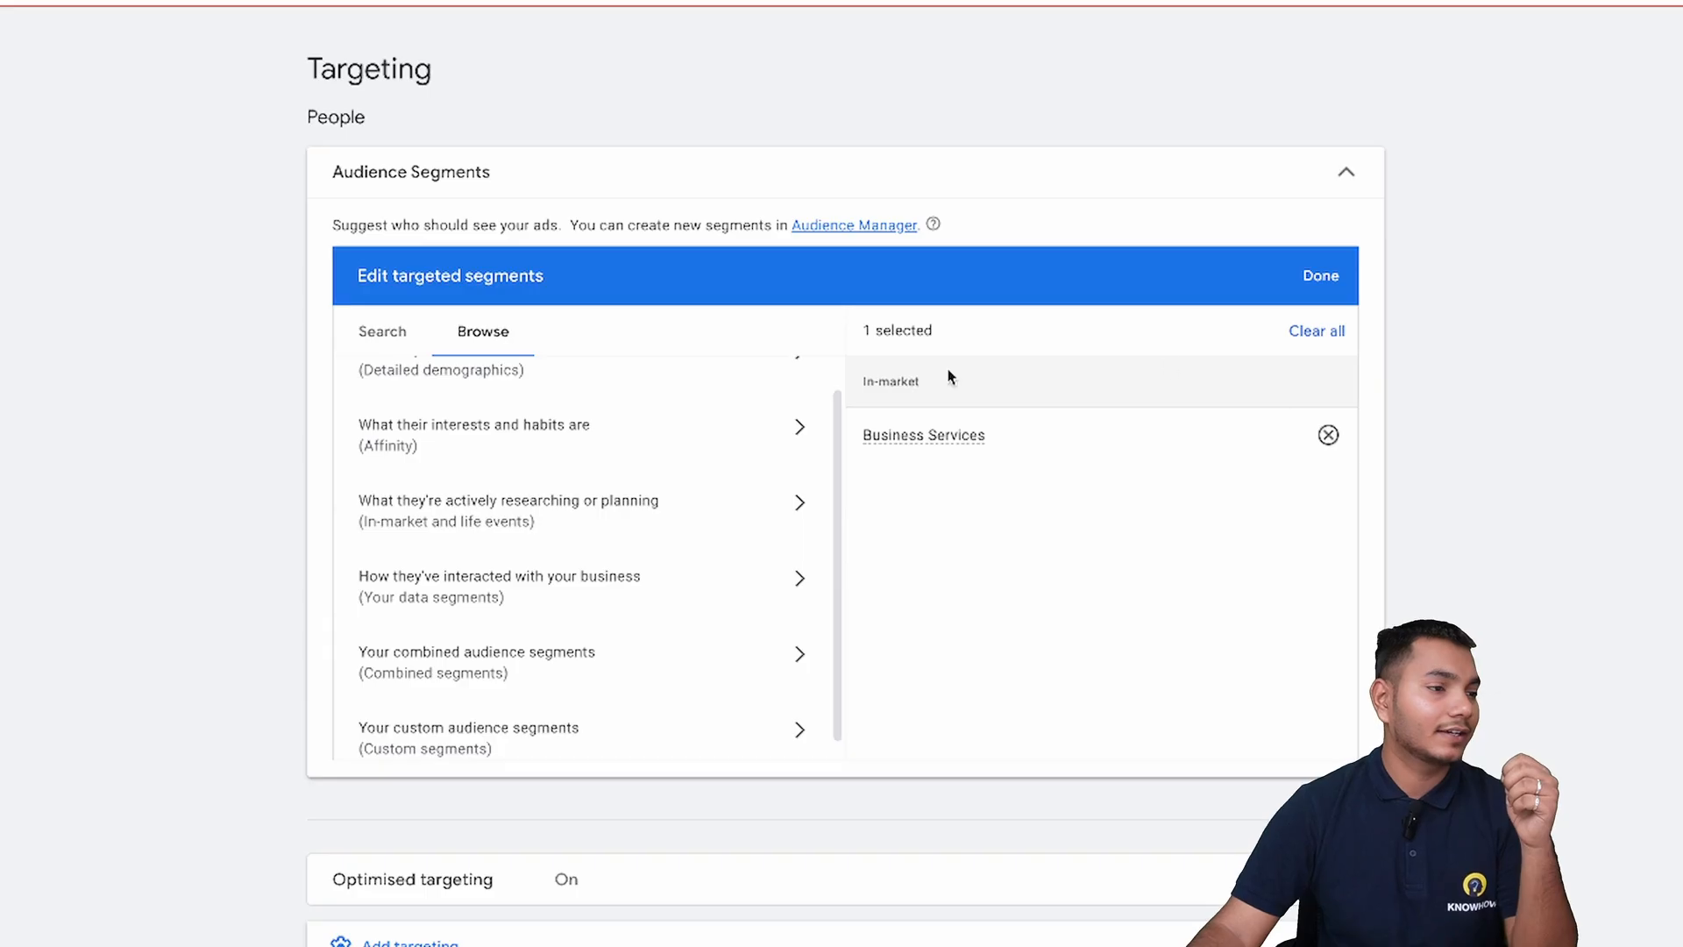
scroll(837, 474, up, 1)
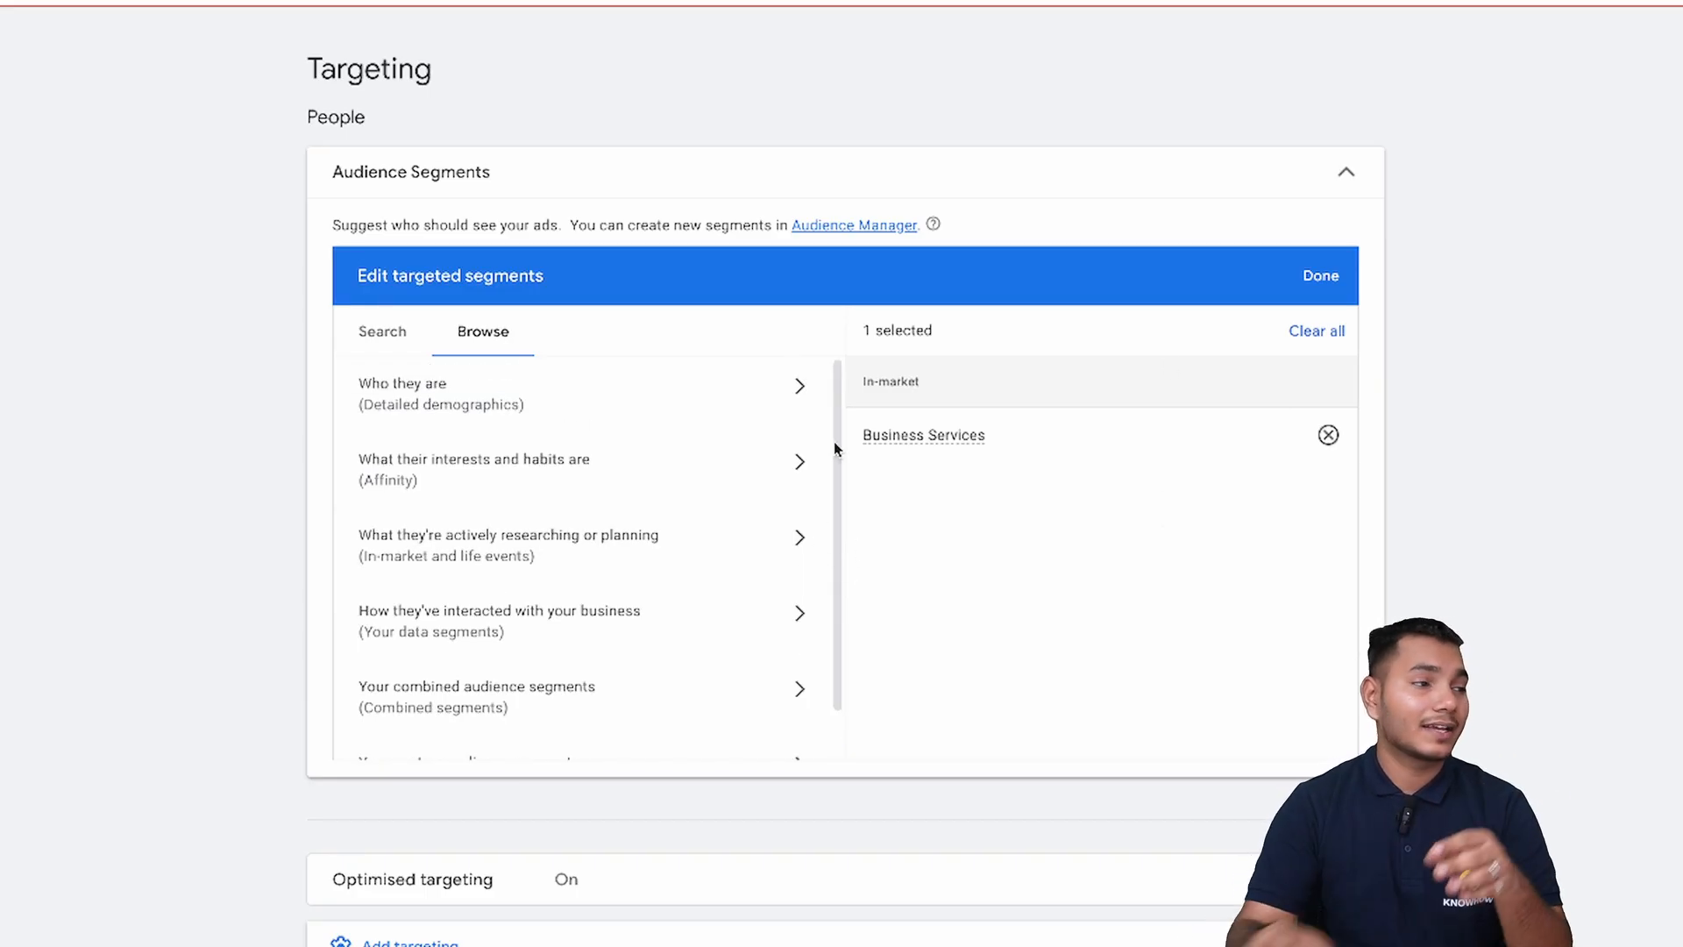
click(1322, 277)
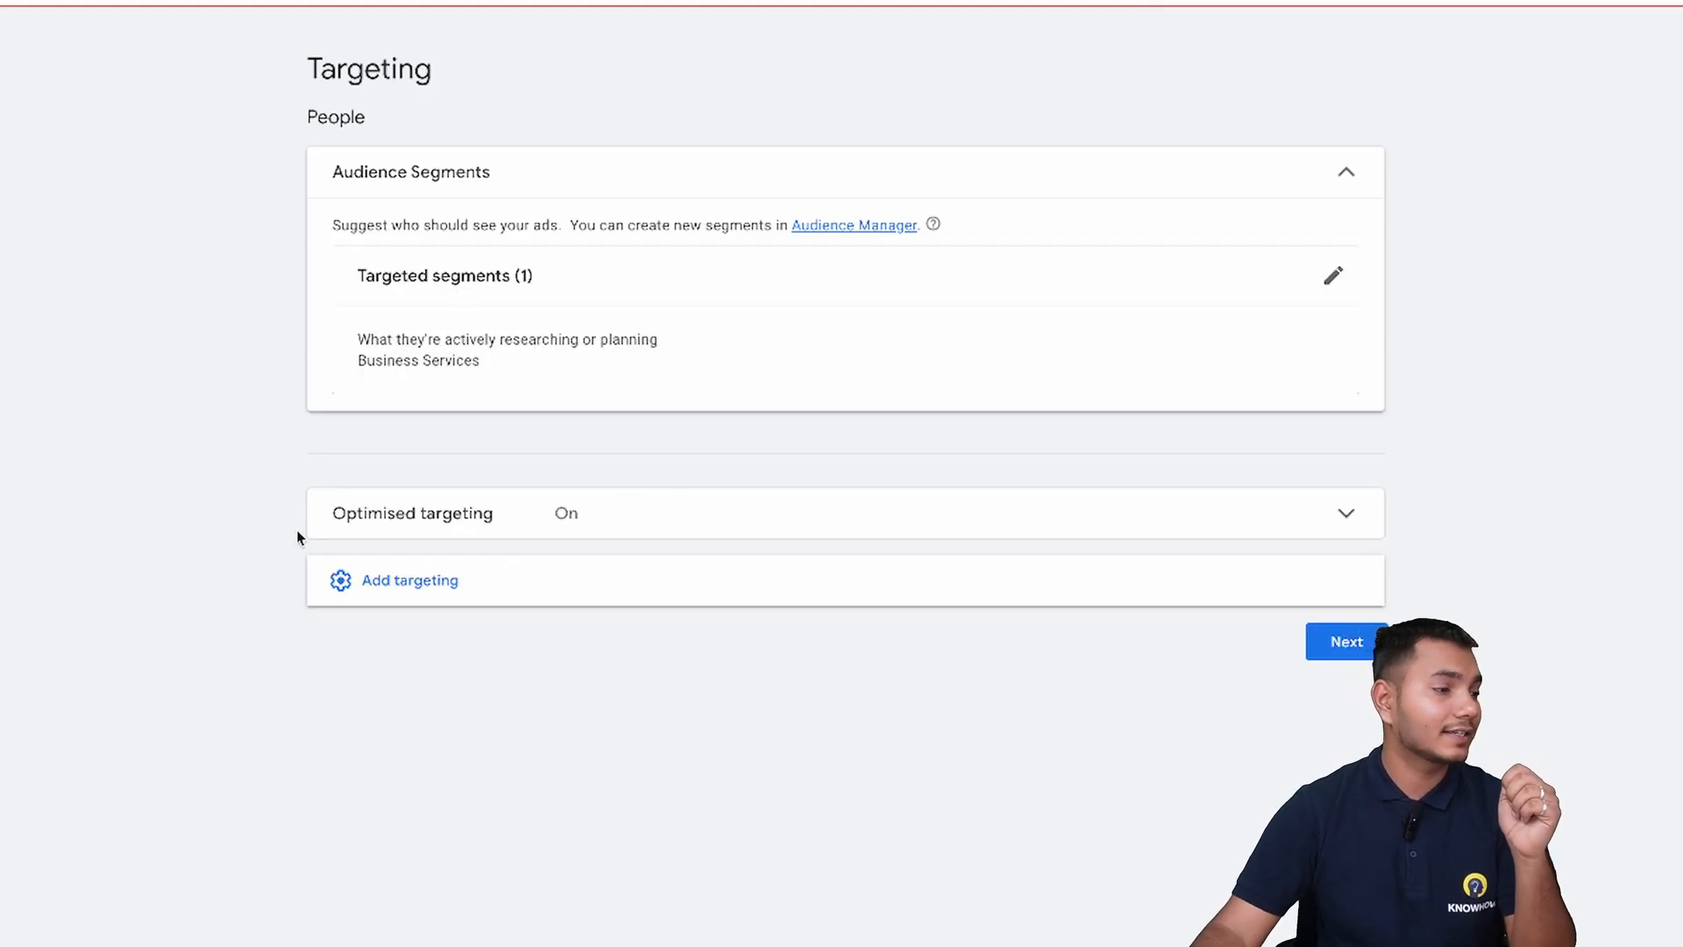
Open the optimised targeting settings, switch optimised targeting off and on again, and collapse the section.
click(1352, 514)
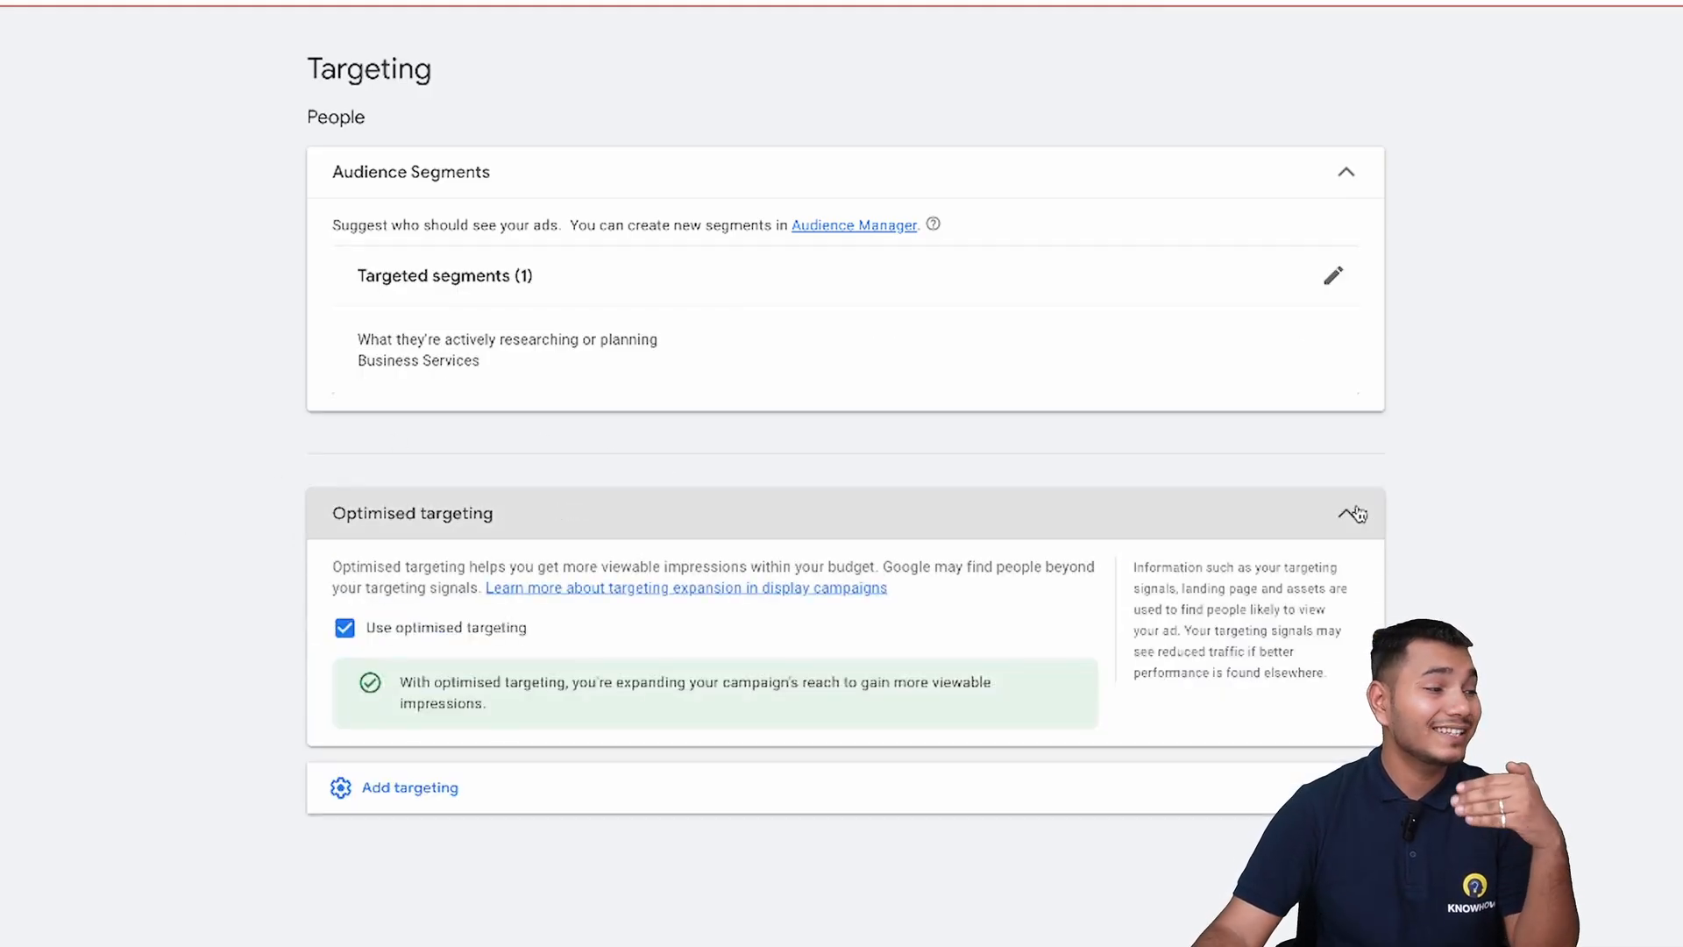
click(347, 628)
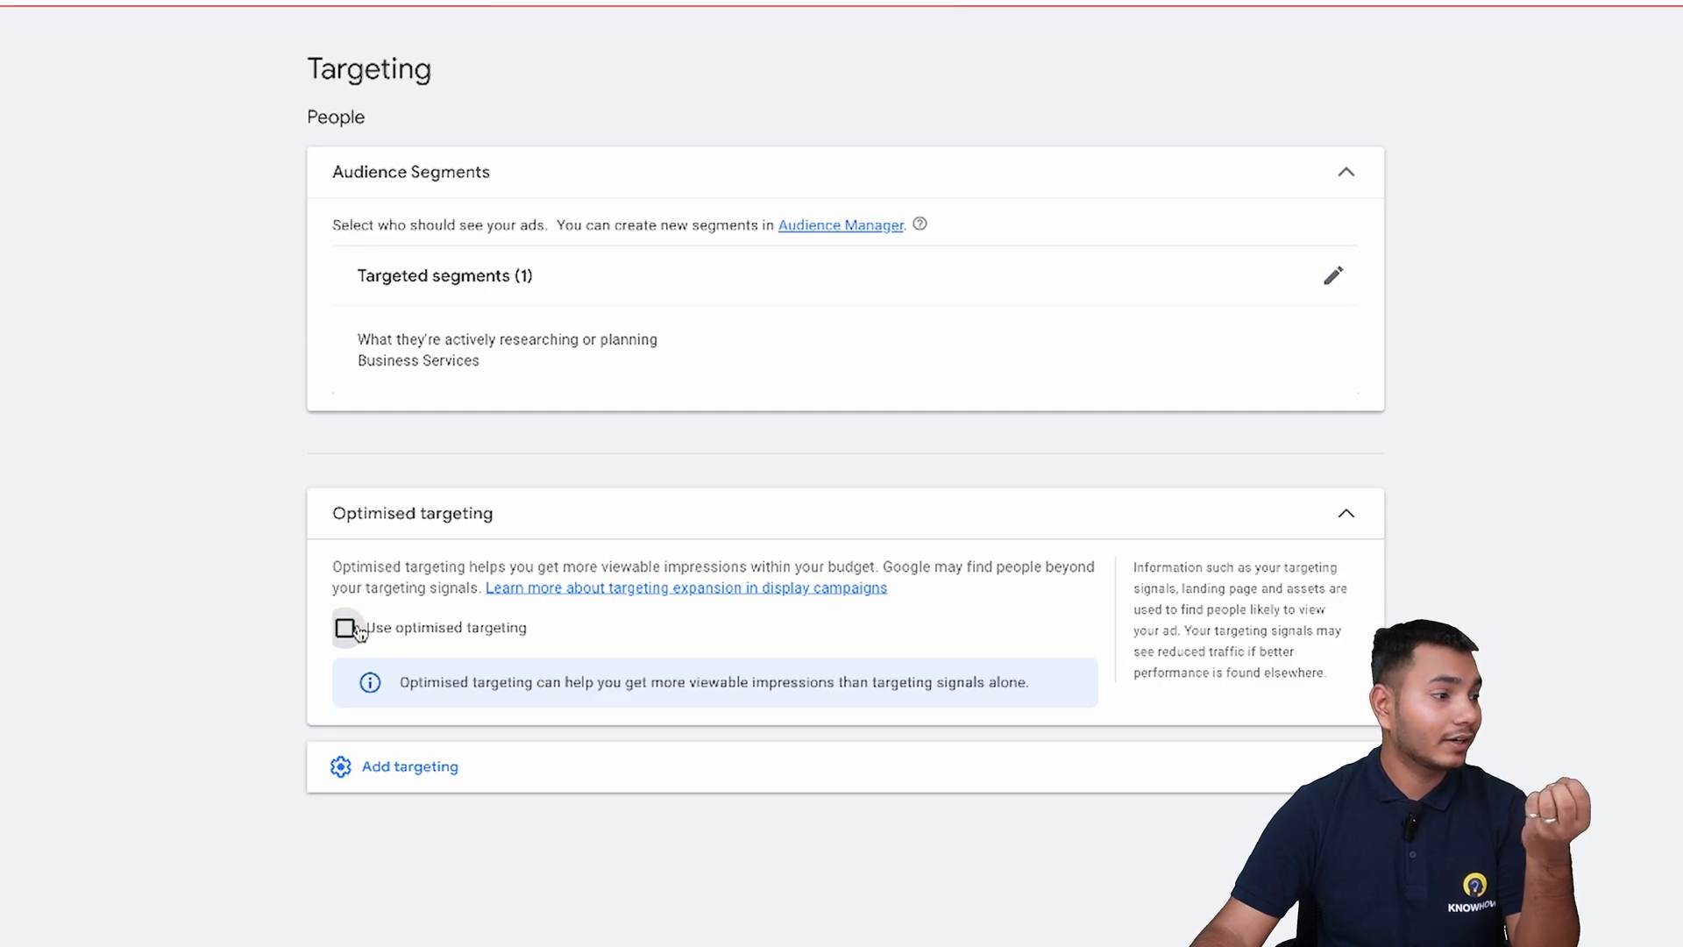
click(345, 629)
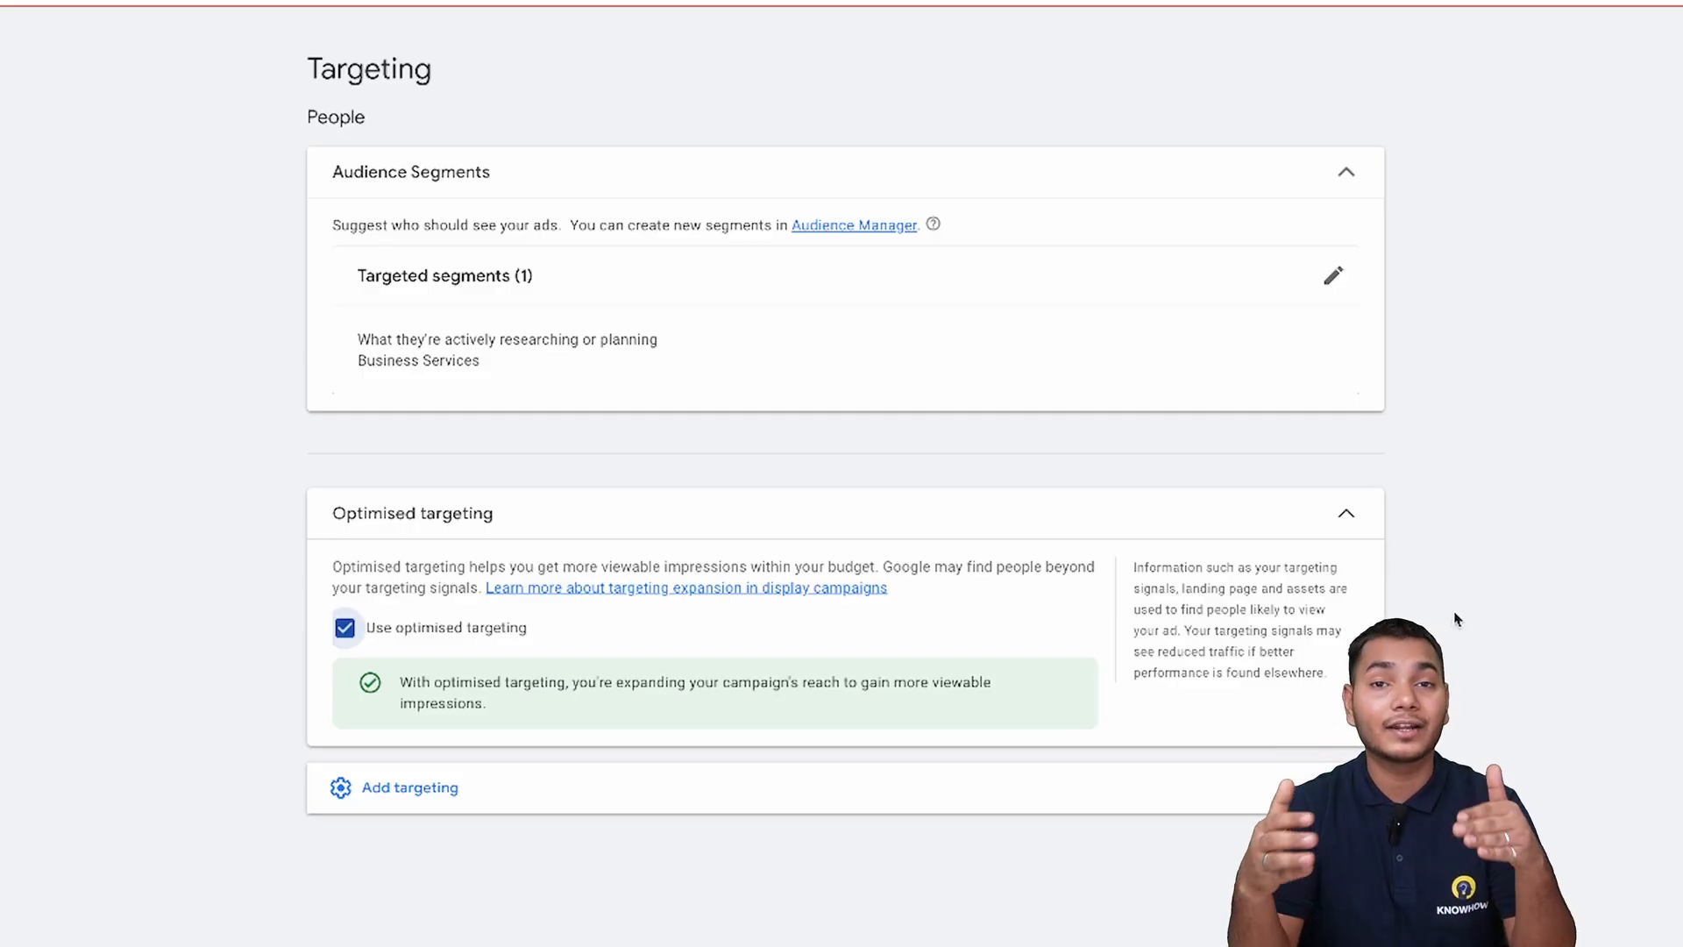
click(1347, 515)
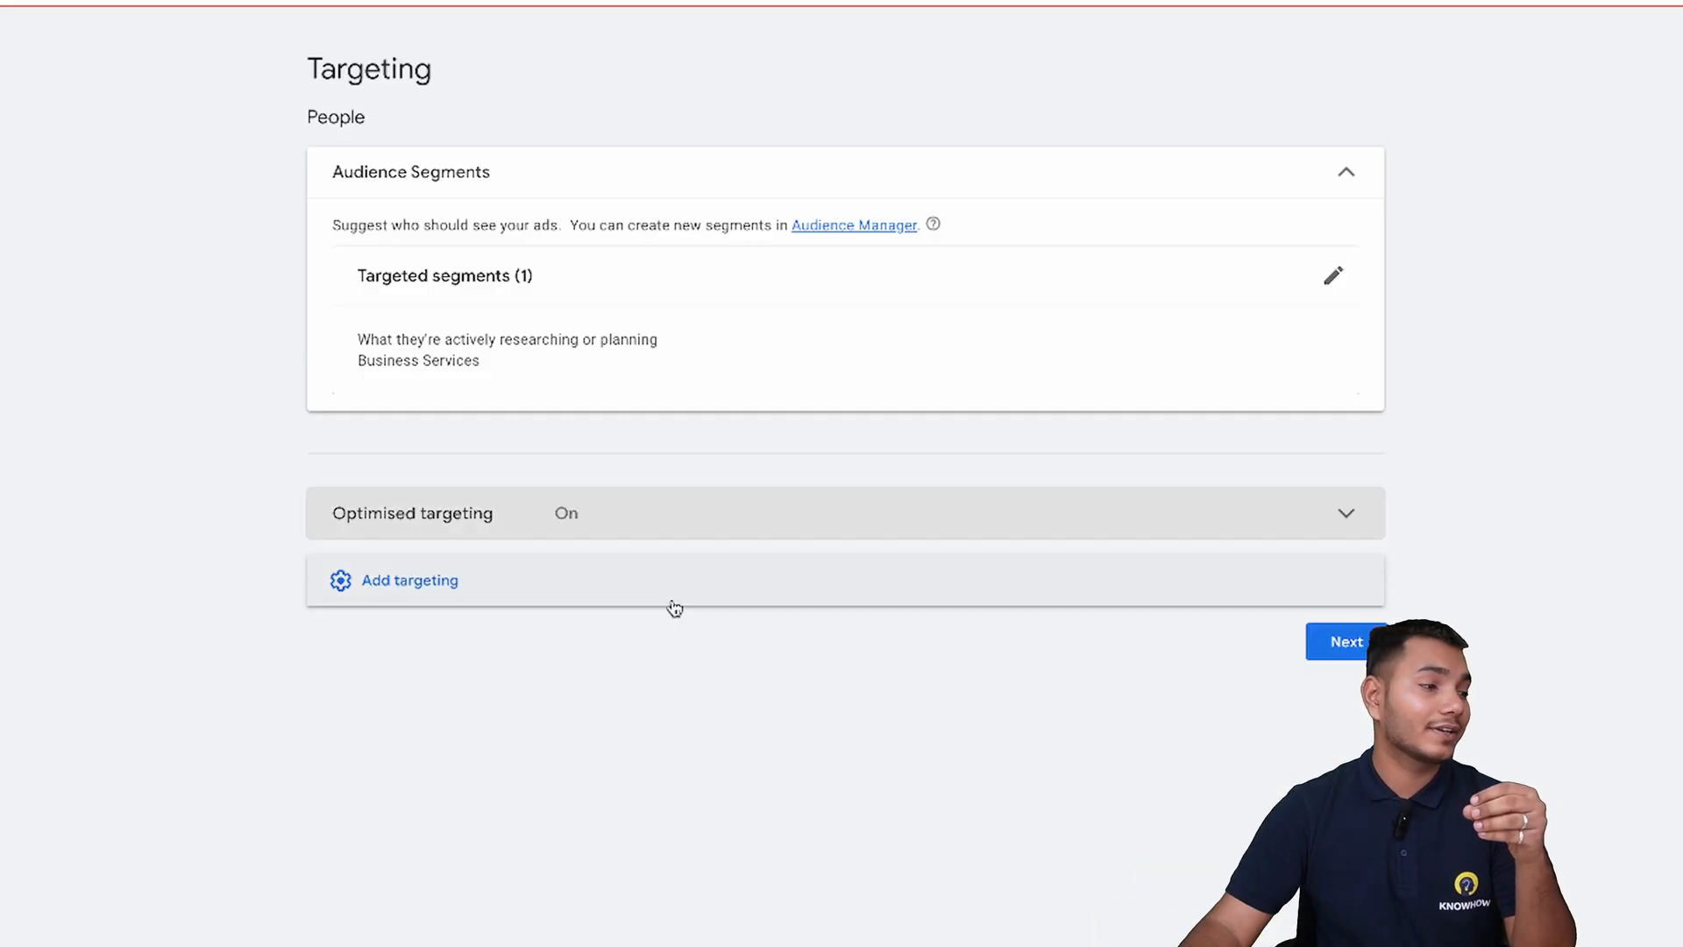
Add demographics targeting to the campaign and review its gender, age, parental status and household income options.
click(672, 601)
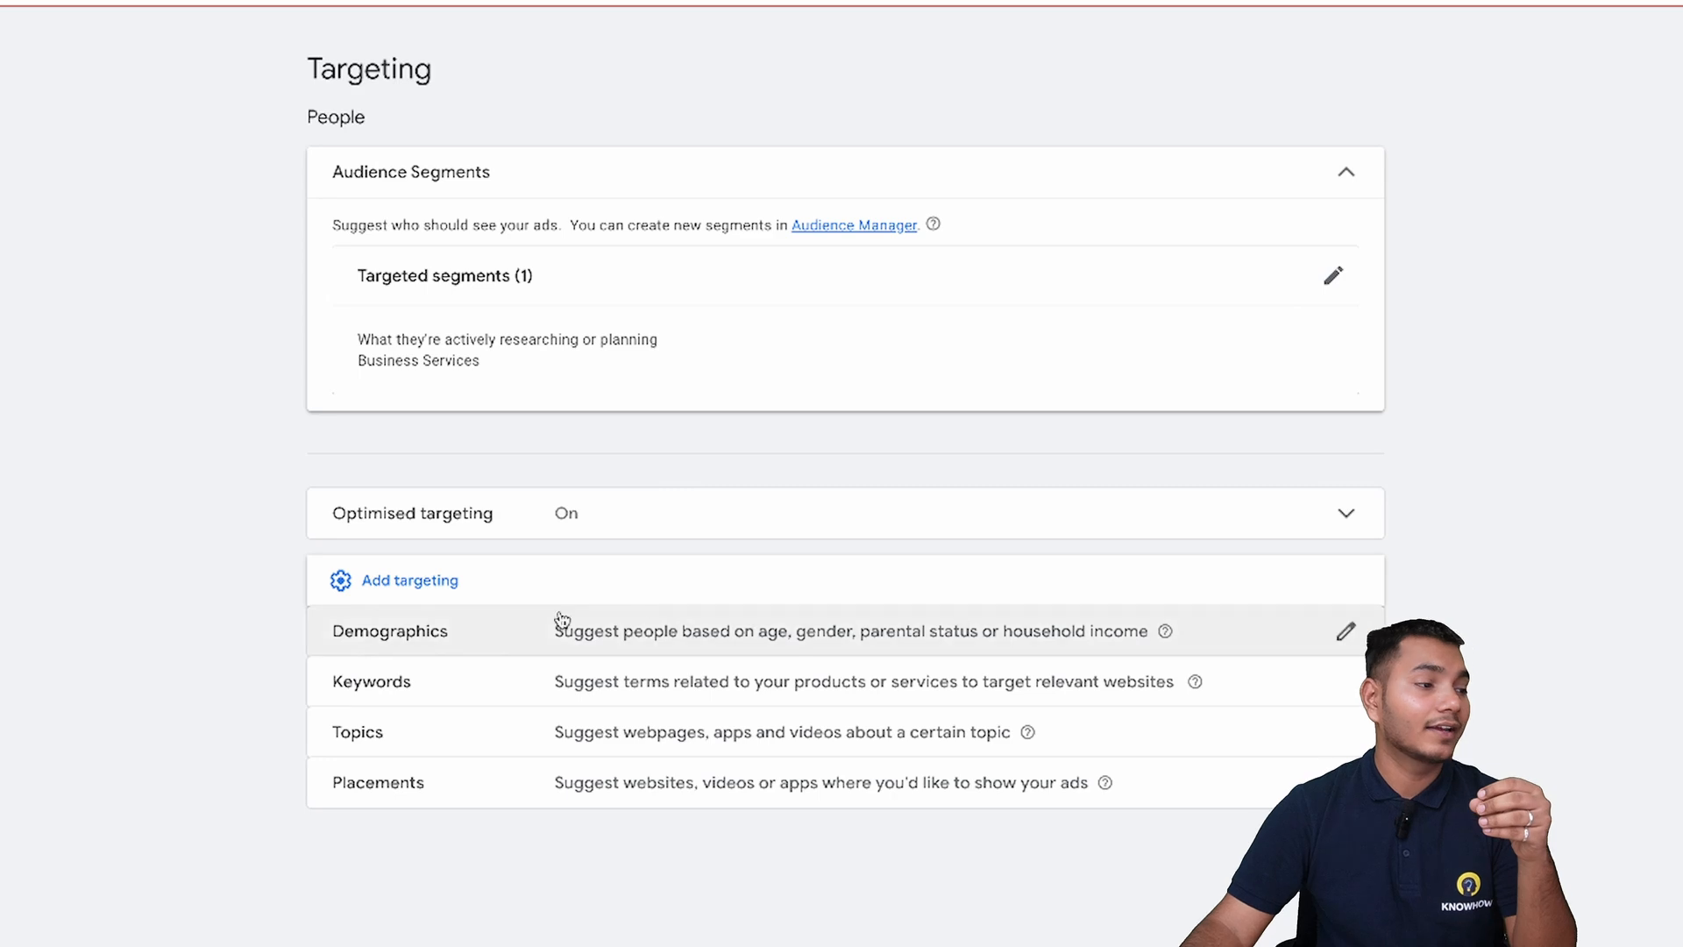
click(544, 633)
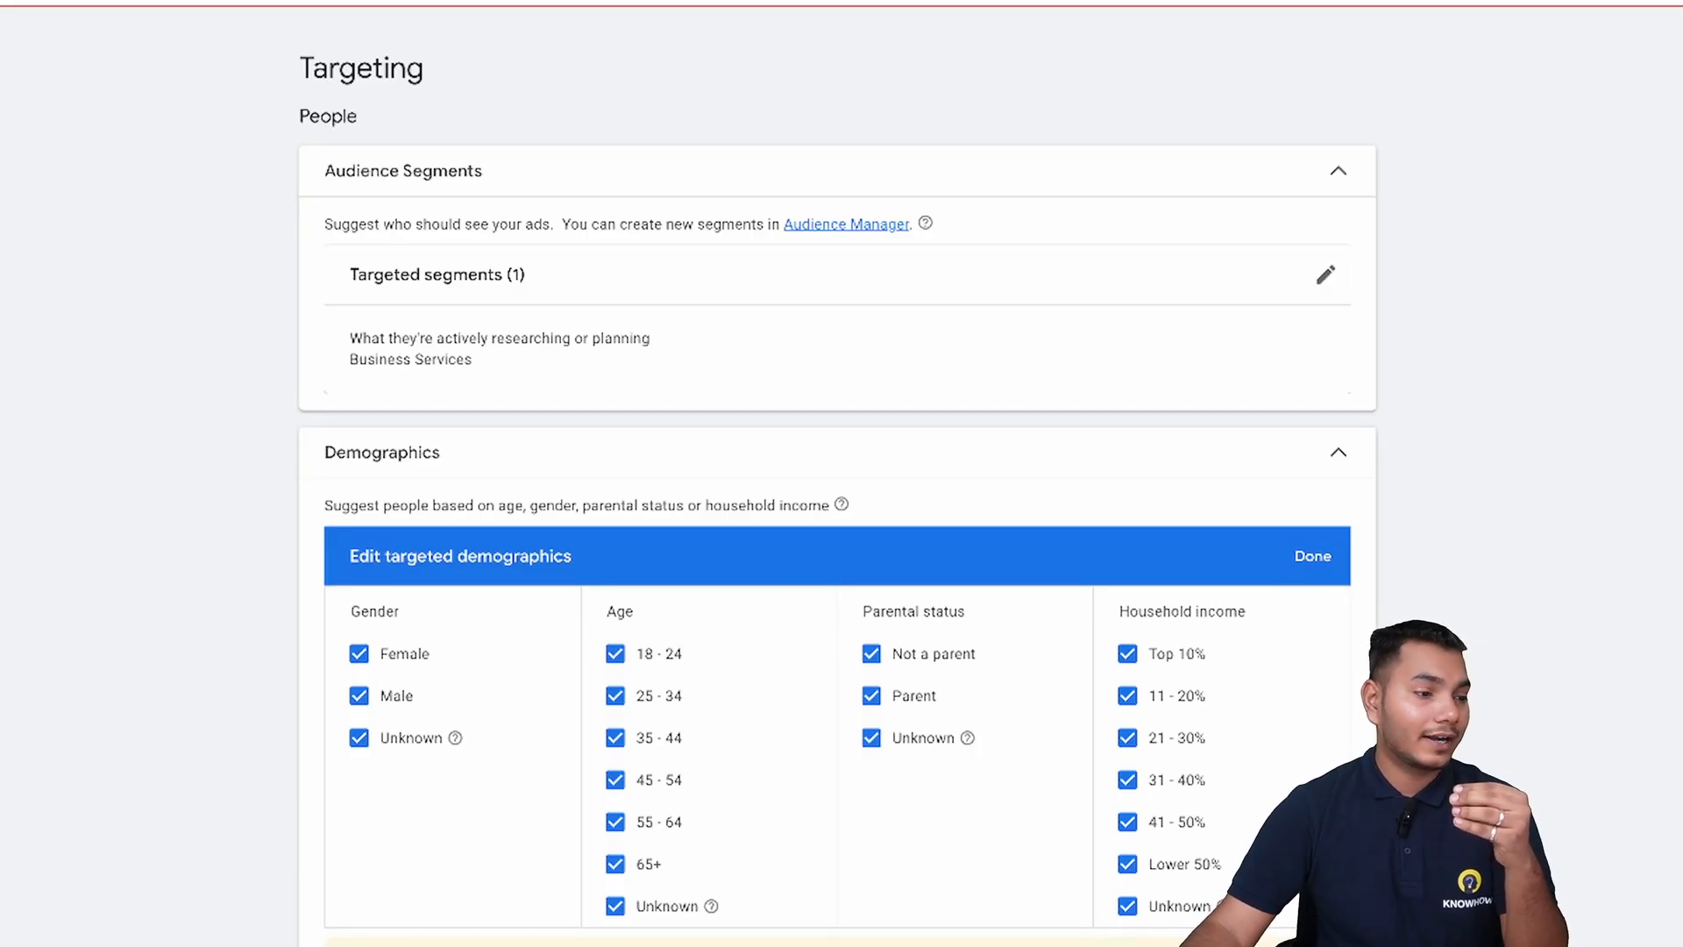
scroll(837, 526, down, 2)
scroll(837, 473, up, 1)
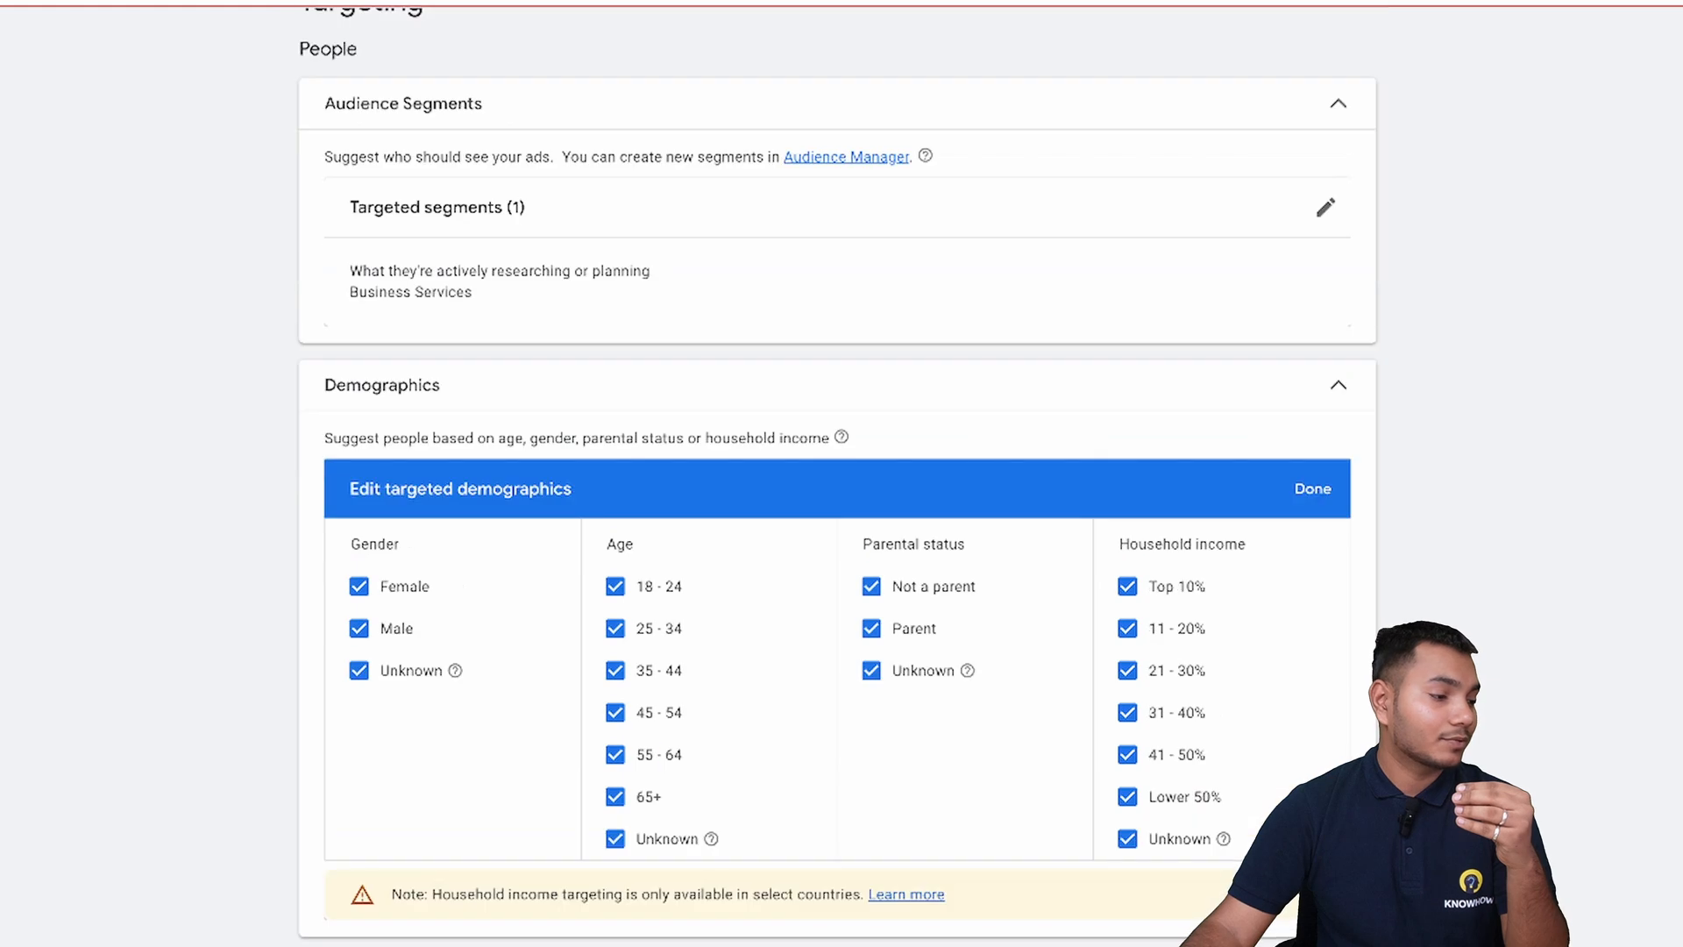
Add the suggested keywords new skills, job academy, skill academy, academy training and career academy to the targeted keywords.
scroll(1664, 699, down, 9)
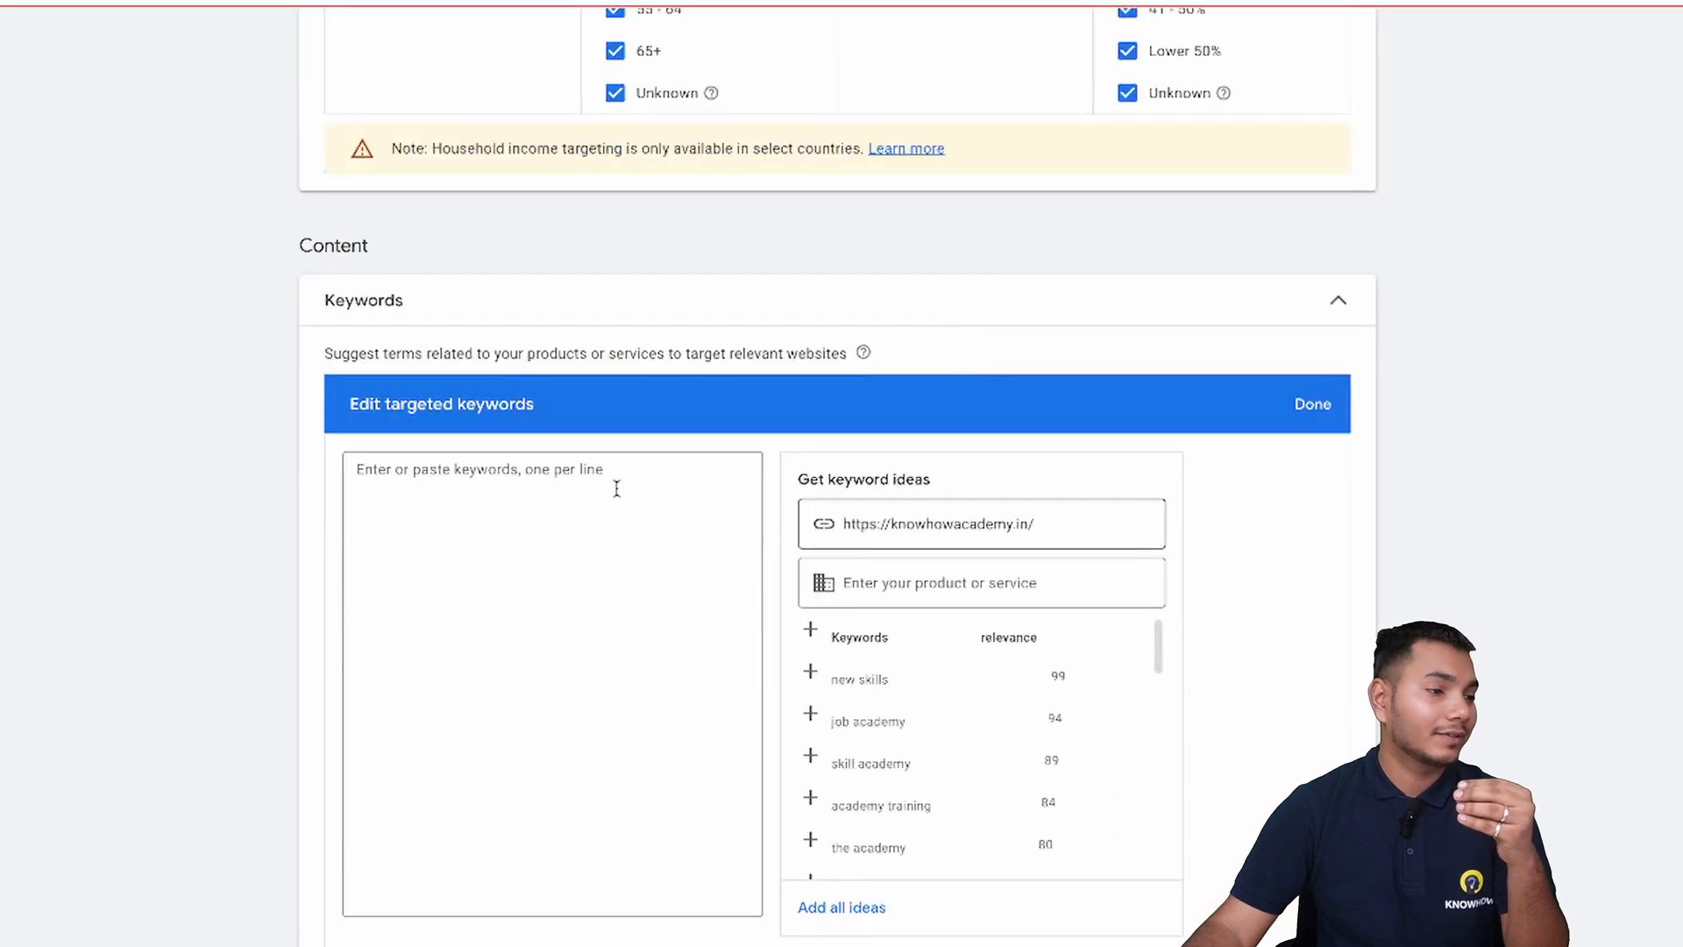
click(817, 685)
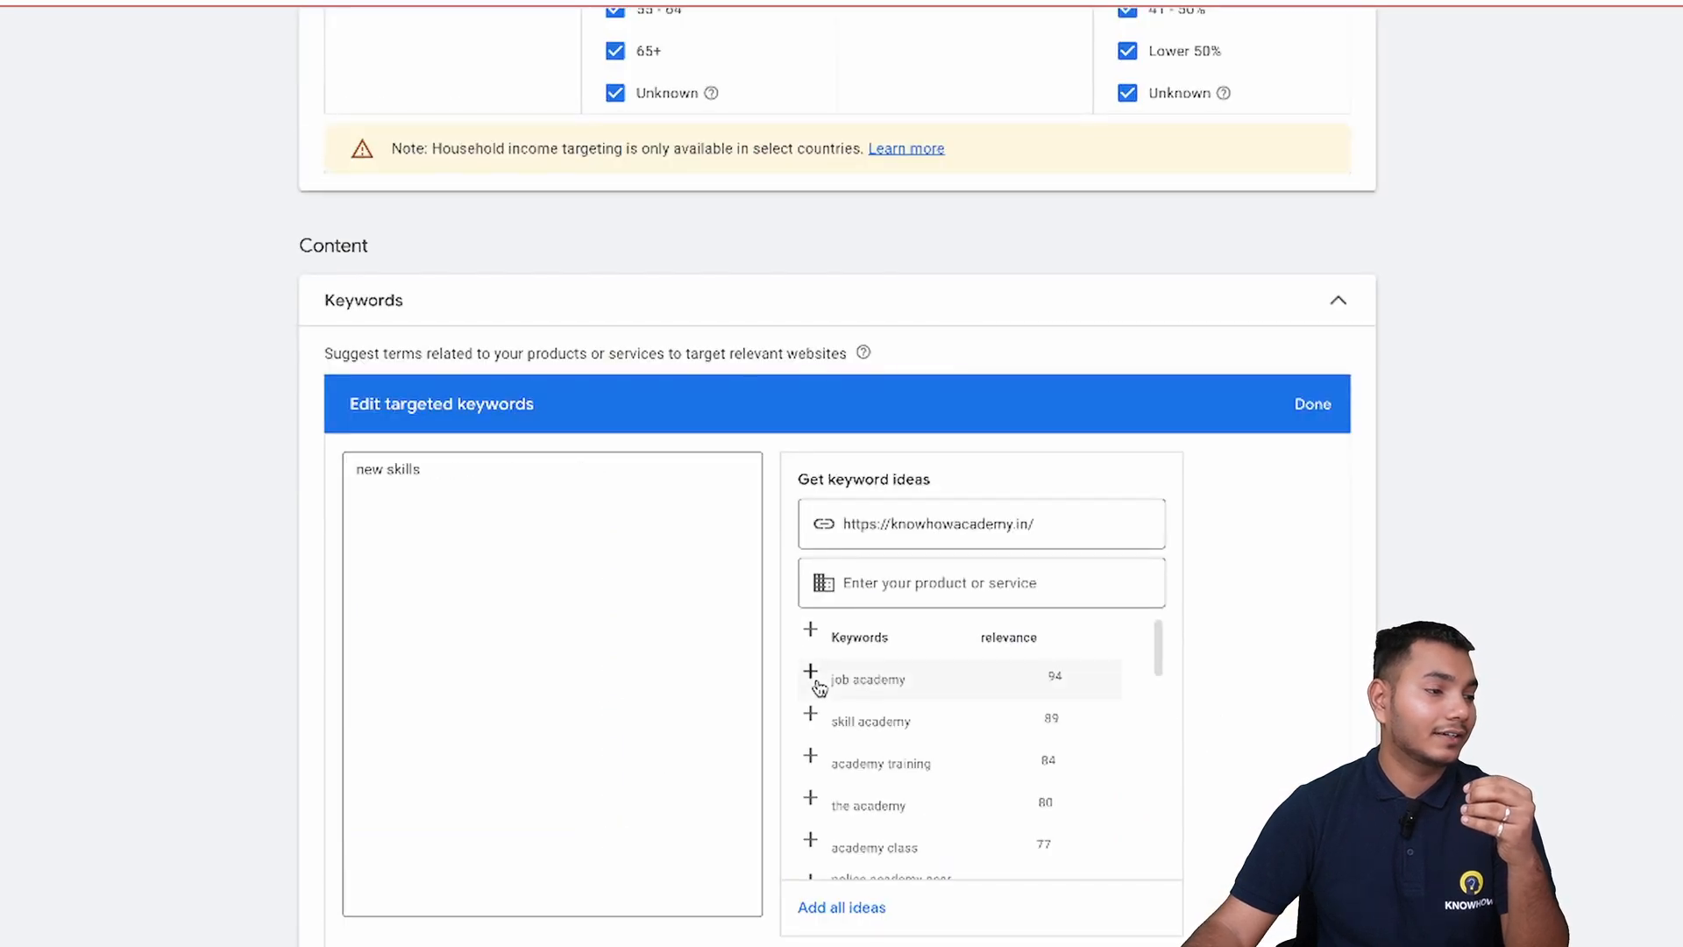
click(811, 672)
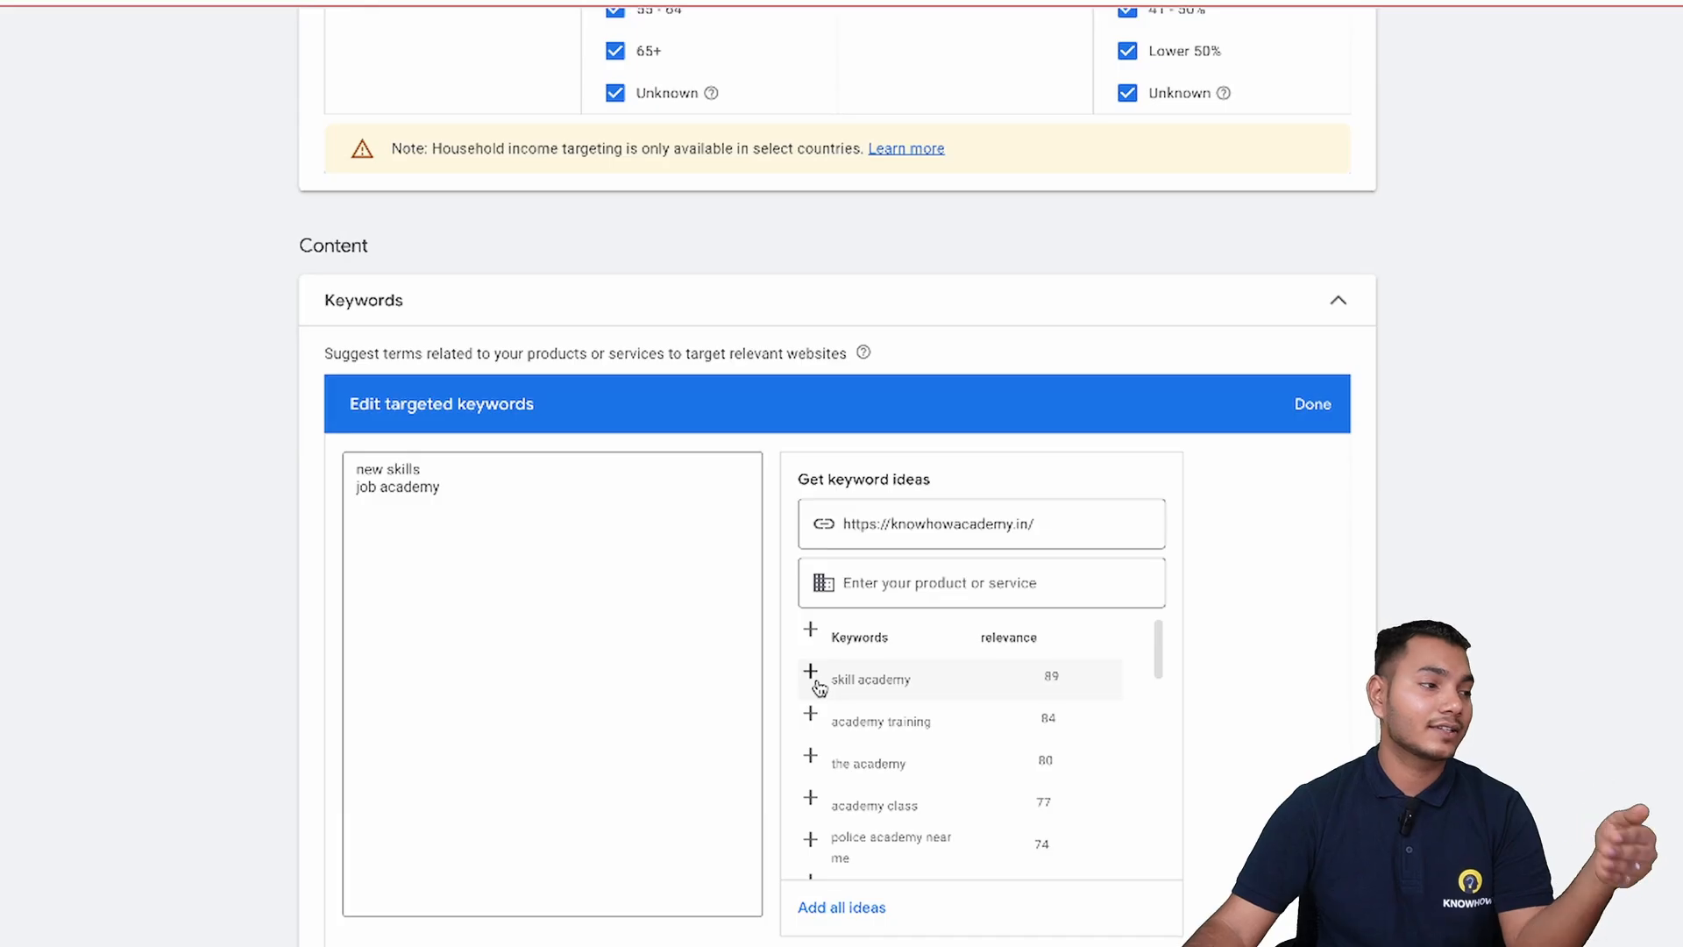
click(811, 673)
click(811, 672)
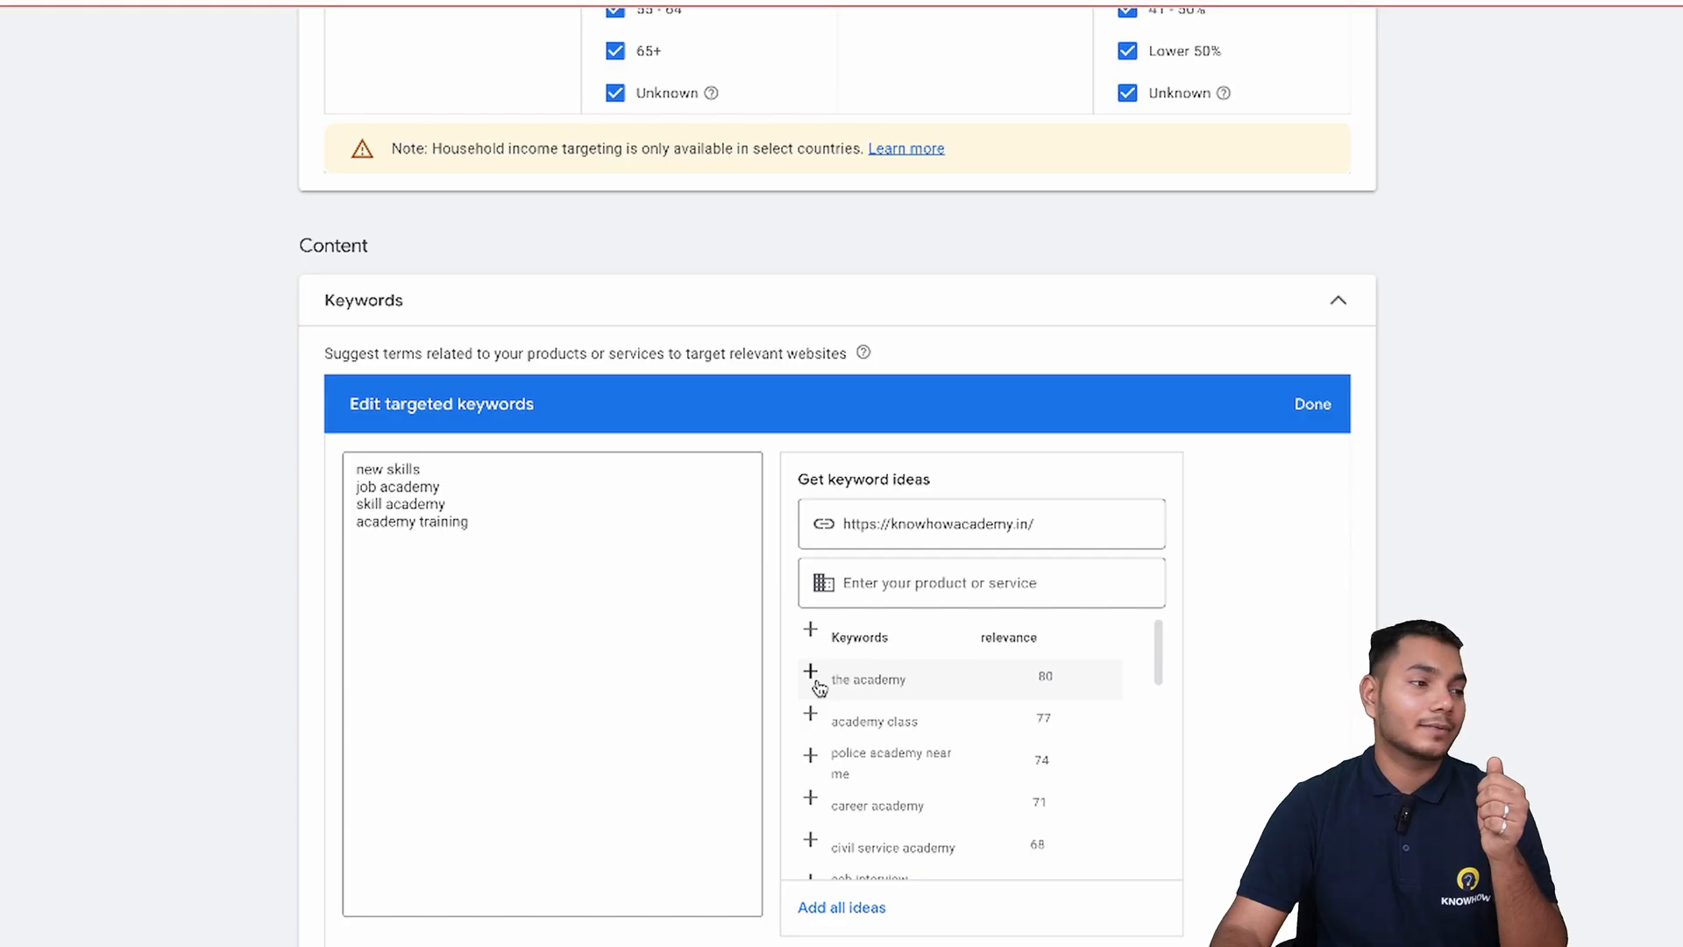
click(810, 798)
scroll(908, 789, down, 2)
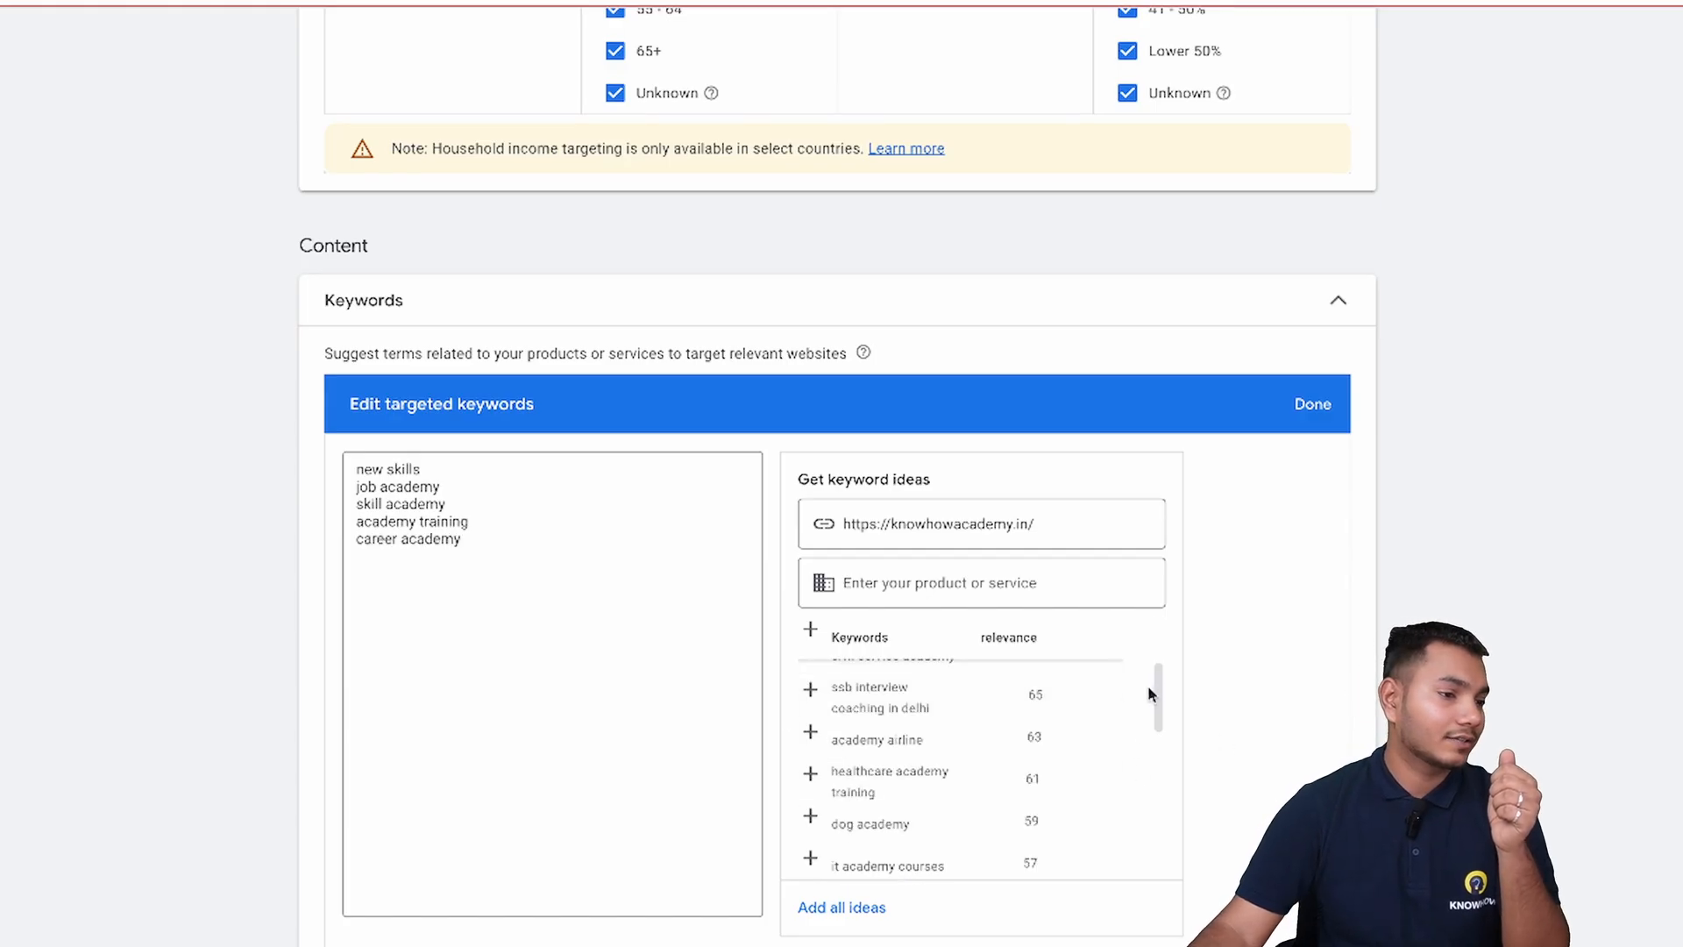
scroll(1149, 693, down, 1)
scroll(1436, 555, down, 5)
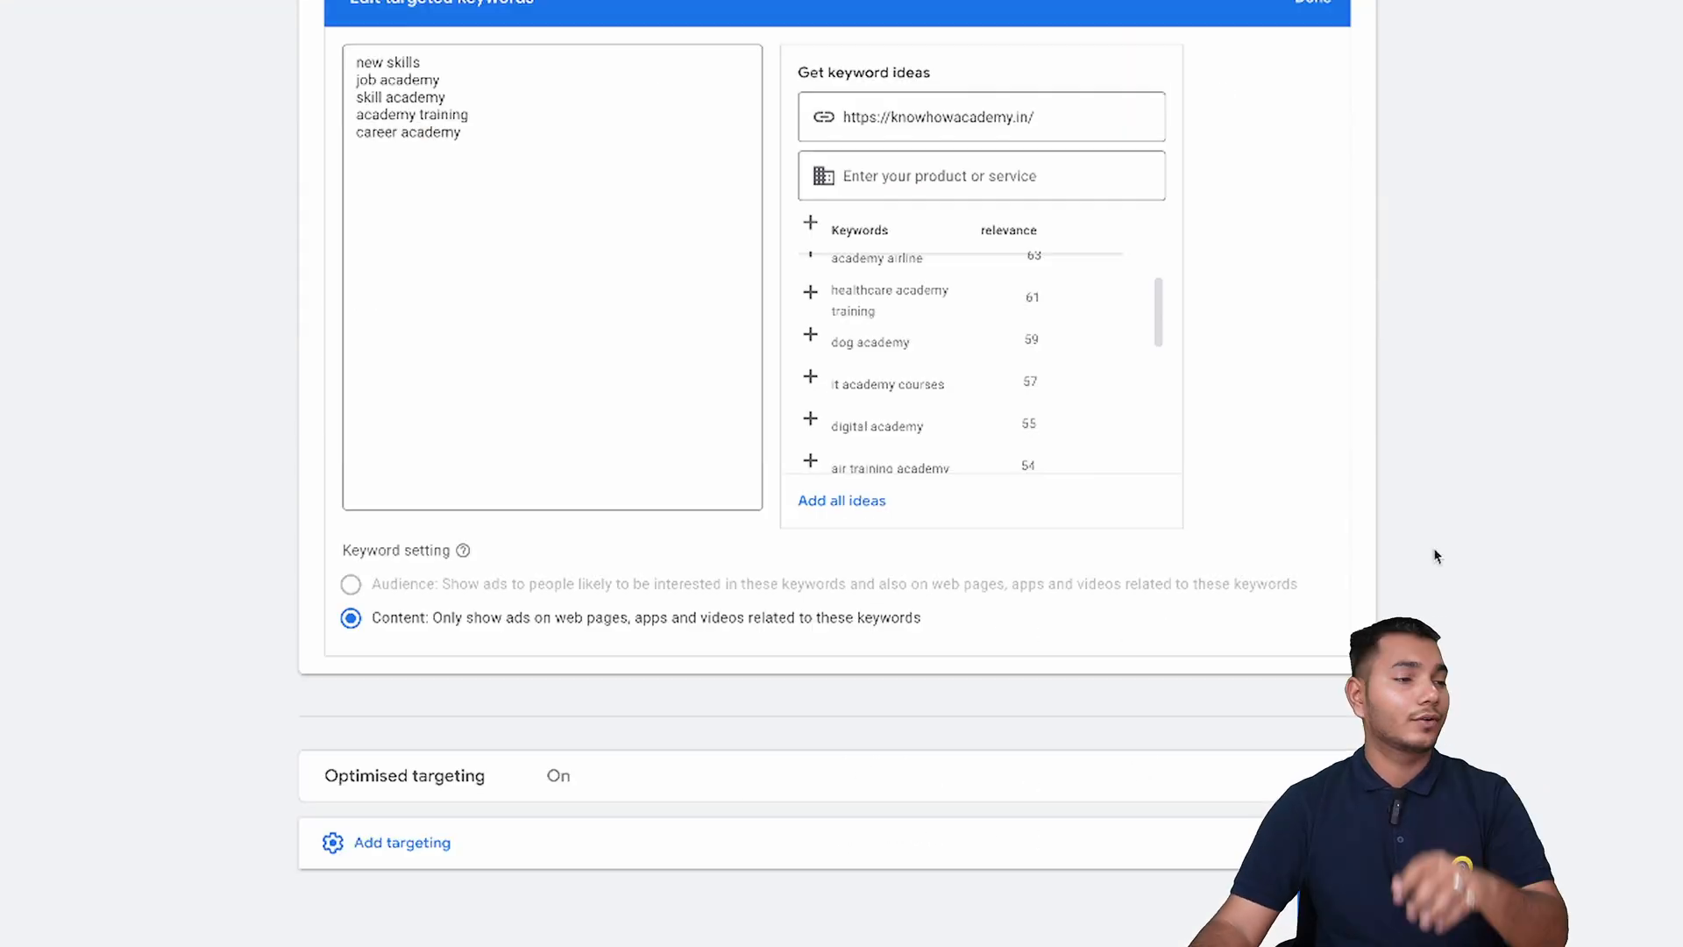
Add topics targeting to the campaign's content targeting below the keywords.
click(1229, 851)
scroll(613, 736, down, 1)
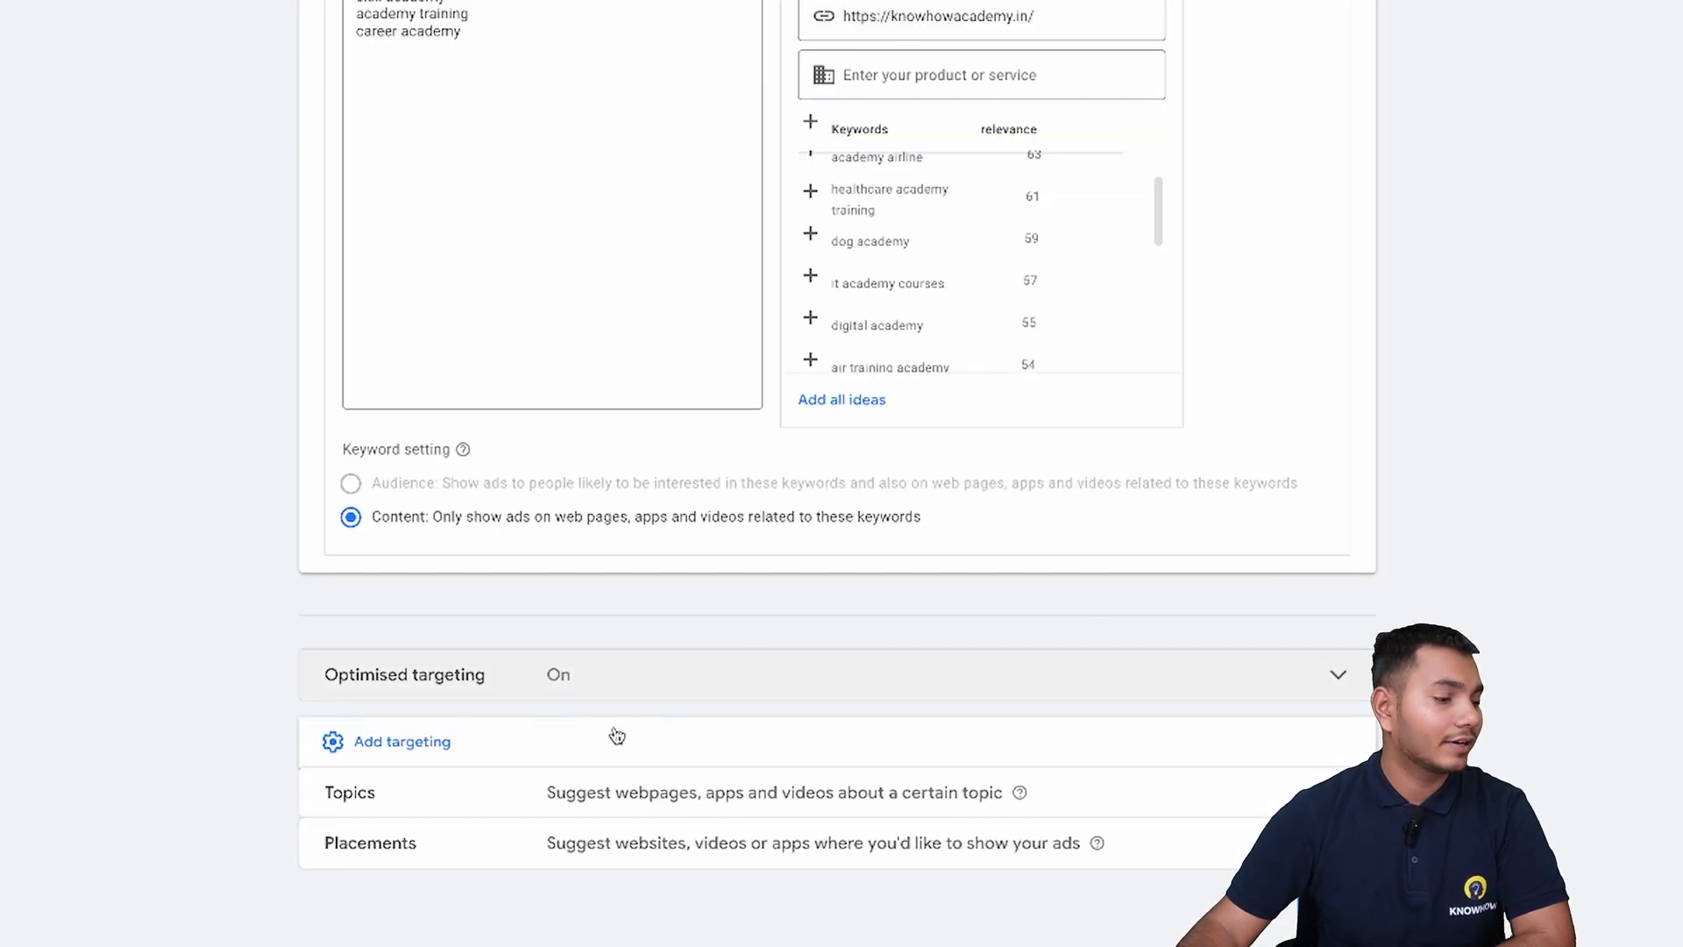
click(619, 794)
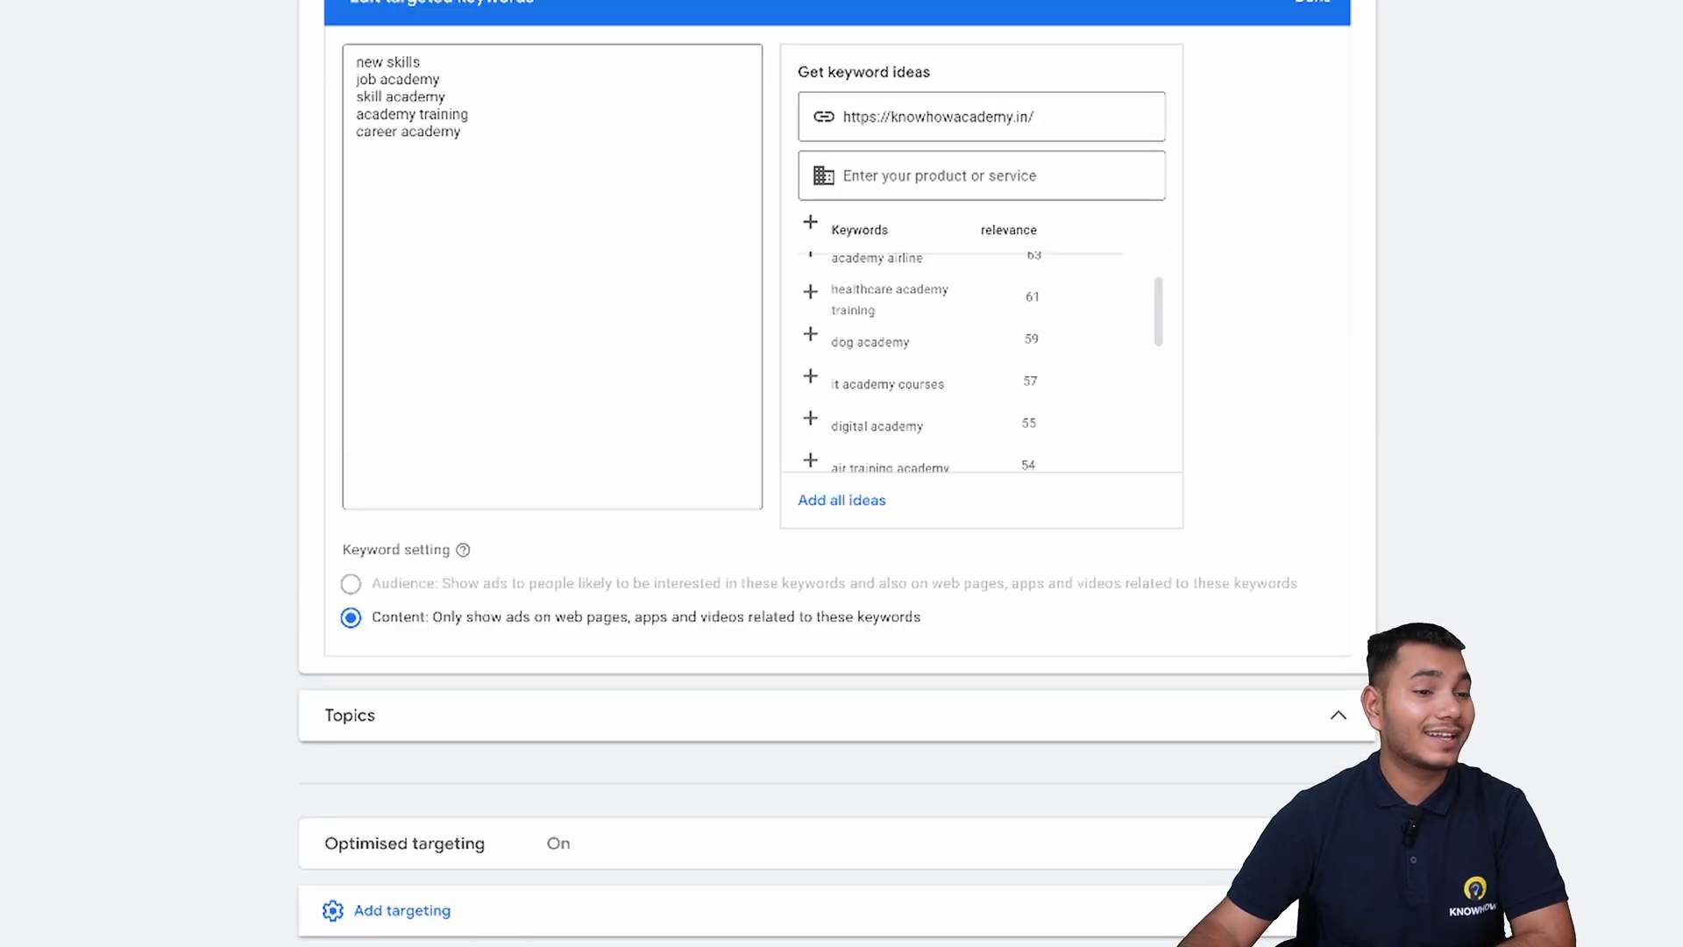
scroll(838, 474, down, 1)
scroll(837, 474, up, 1)
scroll(838, 473, down, 6)
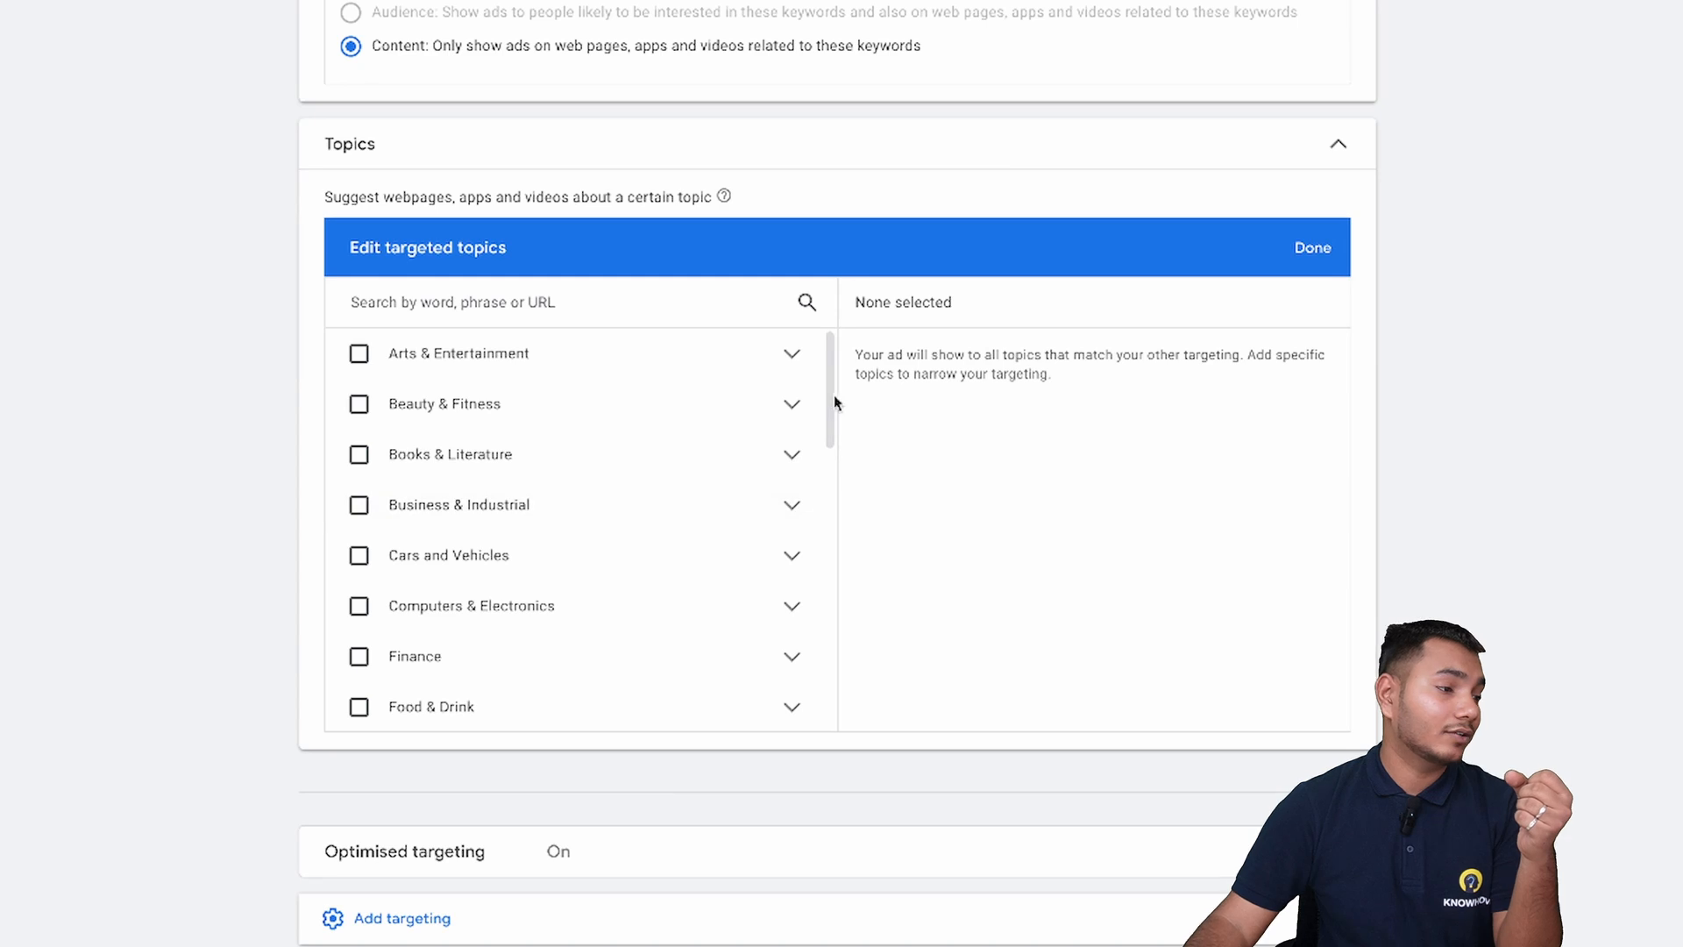
Select the Education topic under Jobs & Education as a targeted topic and finish editing the topics.
drag(835, 397, 838, 351)
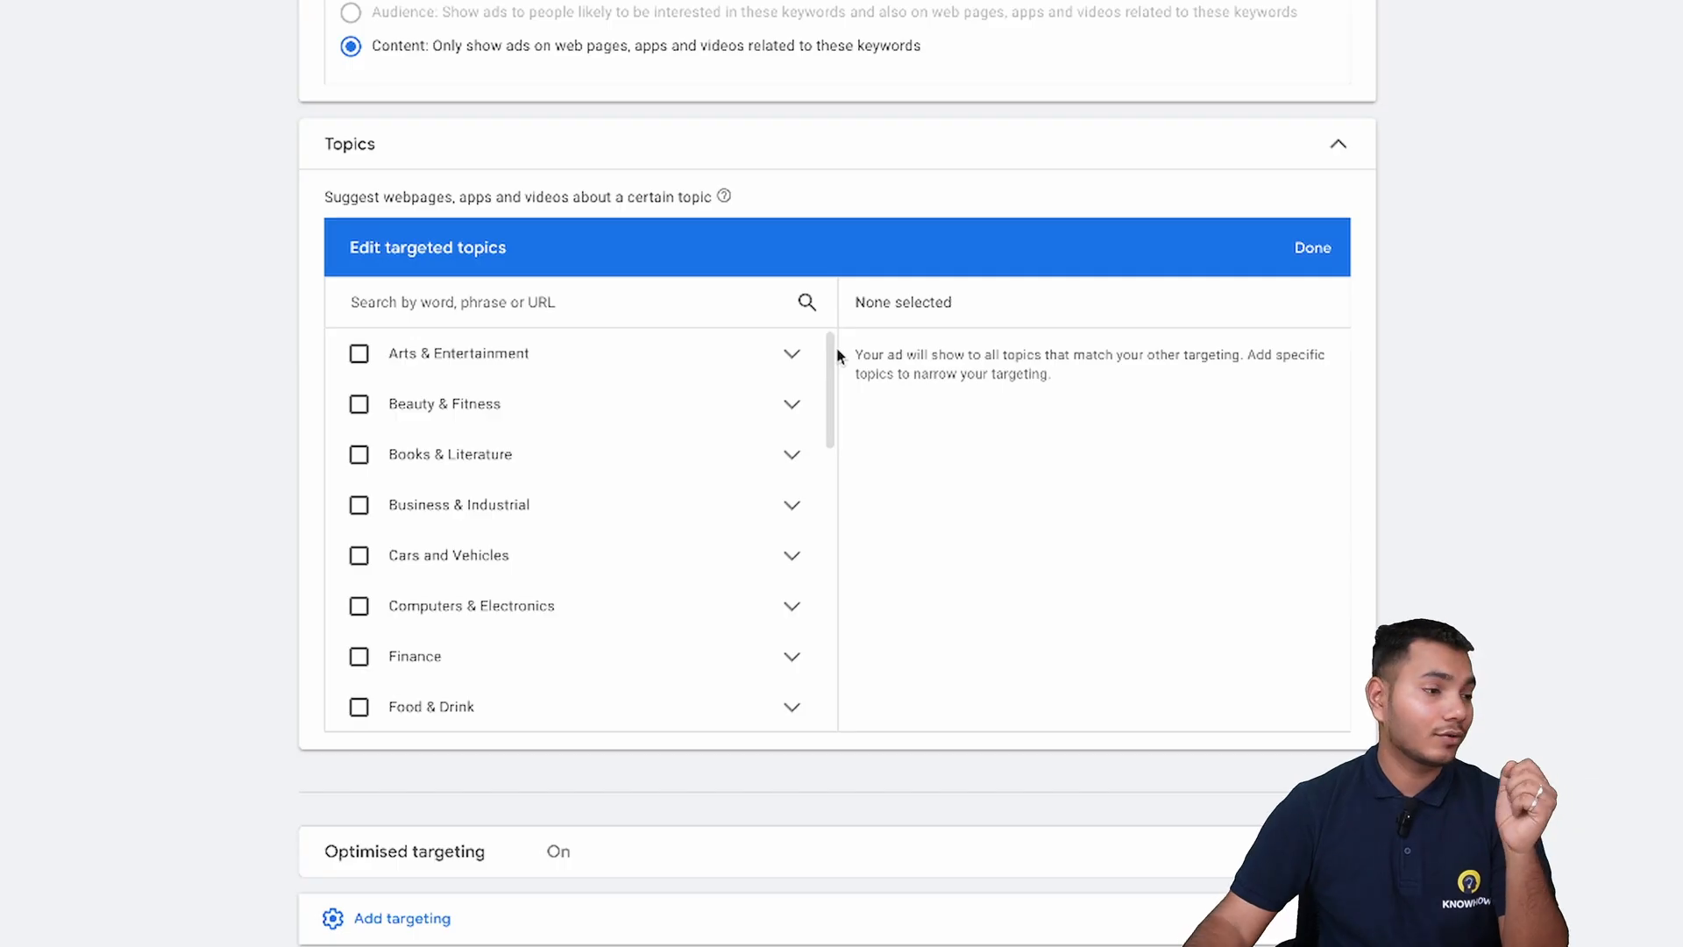
mouse_move(830, 369)
mouse_down()
mouse_move(838, 646)
mouse_move(827, 424)
mouse_move(838, 533)
mouse_move(769, 516)
mouse_up()
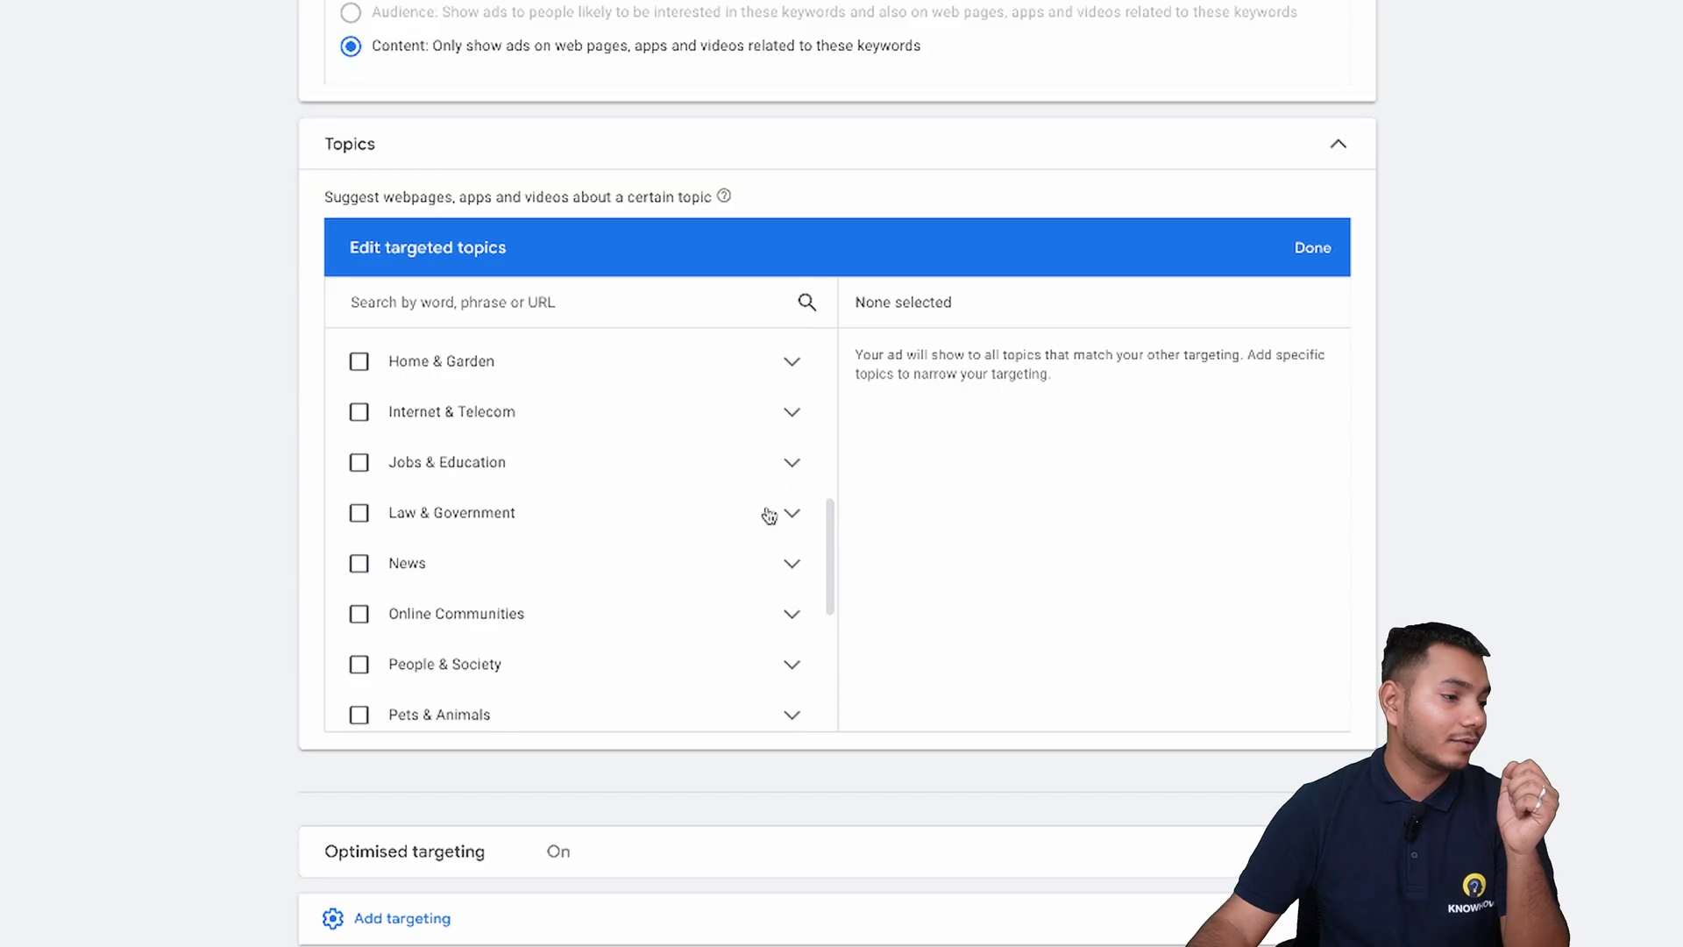
click(793, 465)
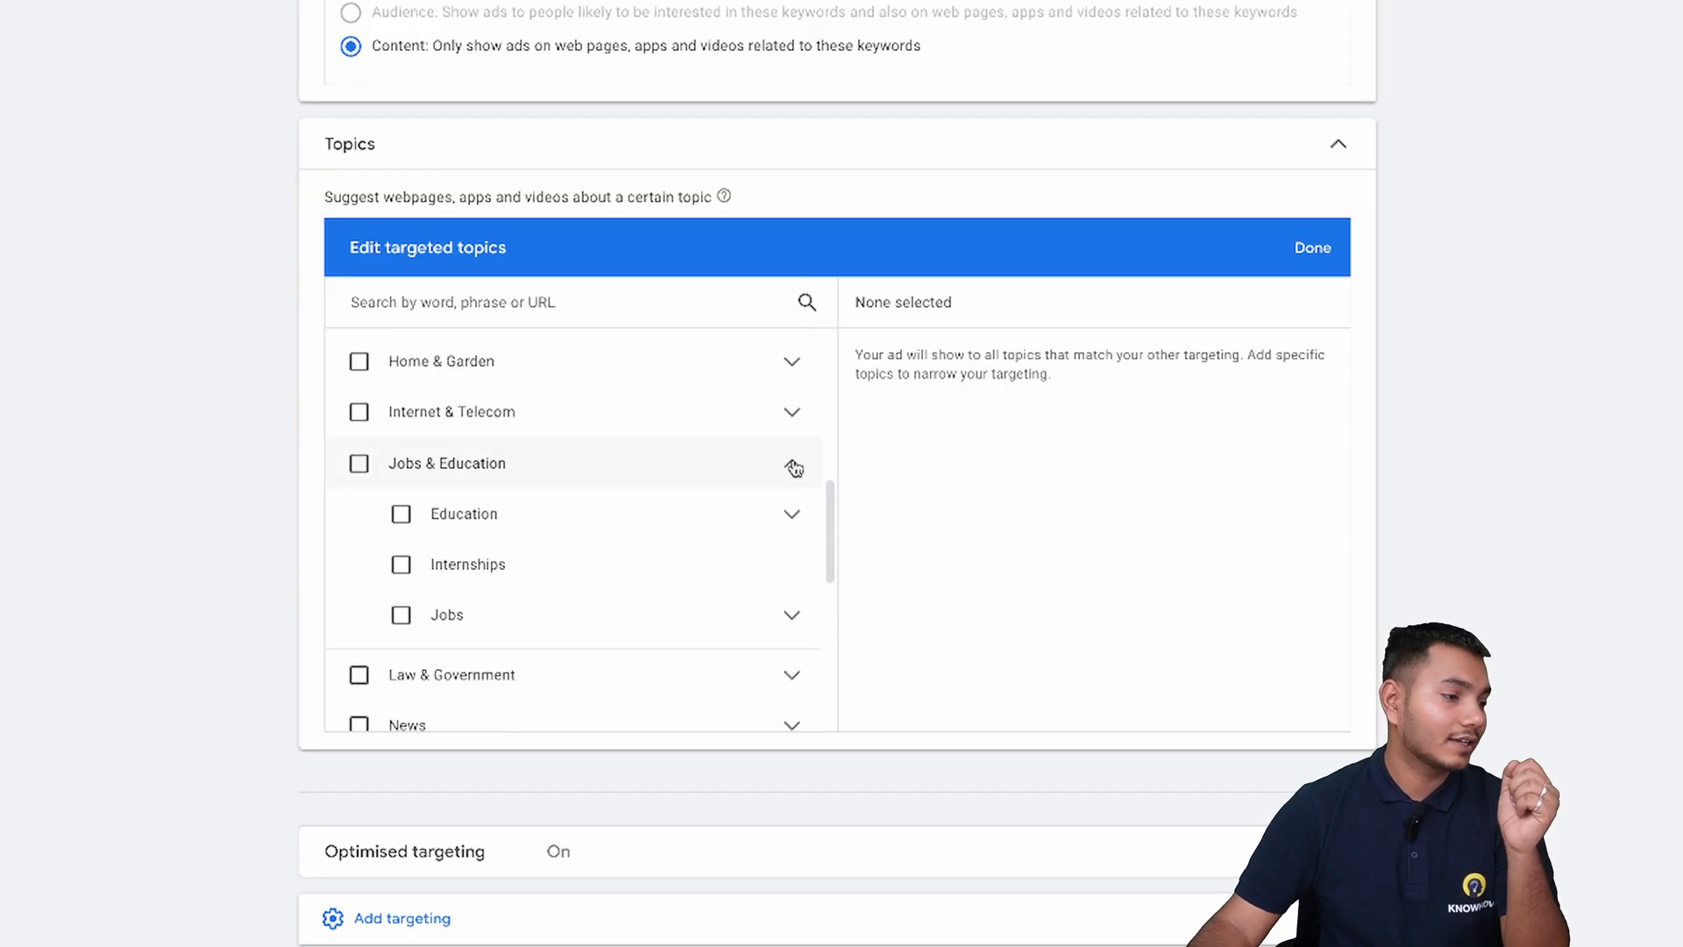
scroll(815, 487, down, 1)
click(790, 474)
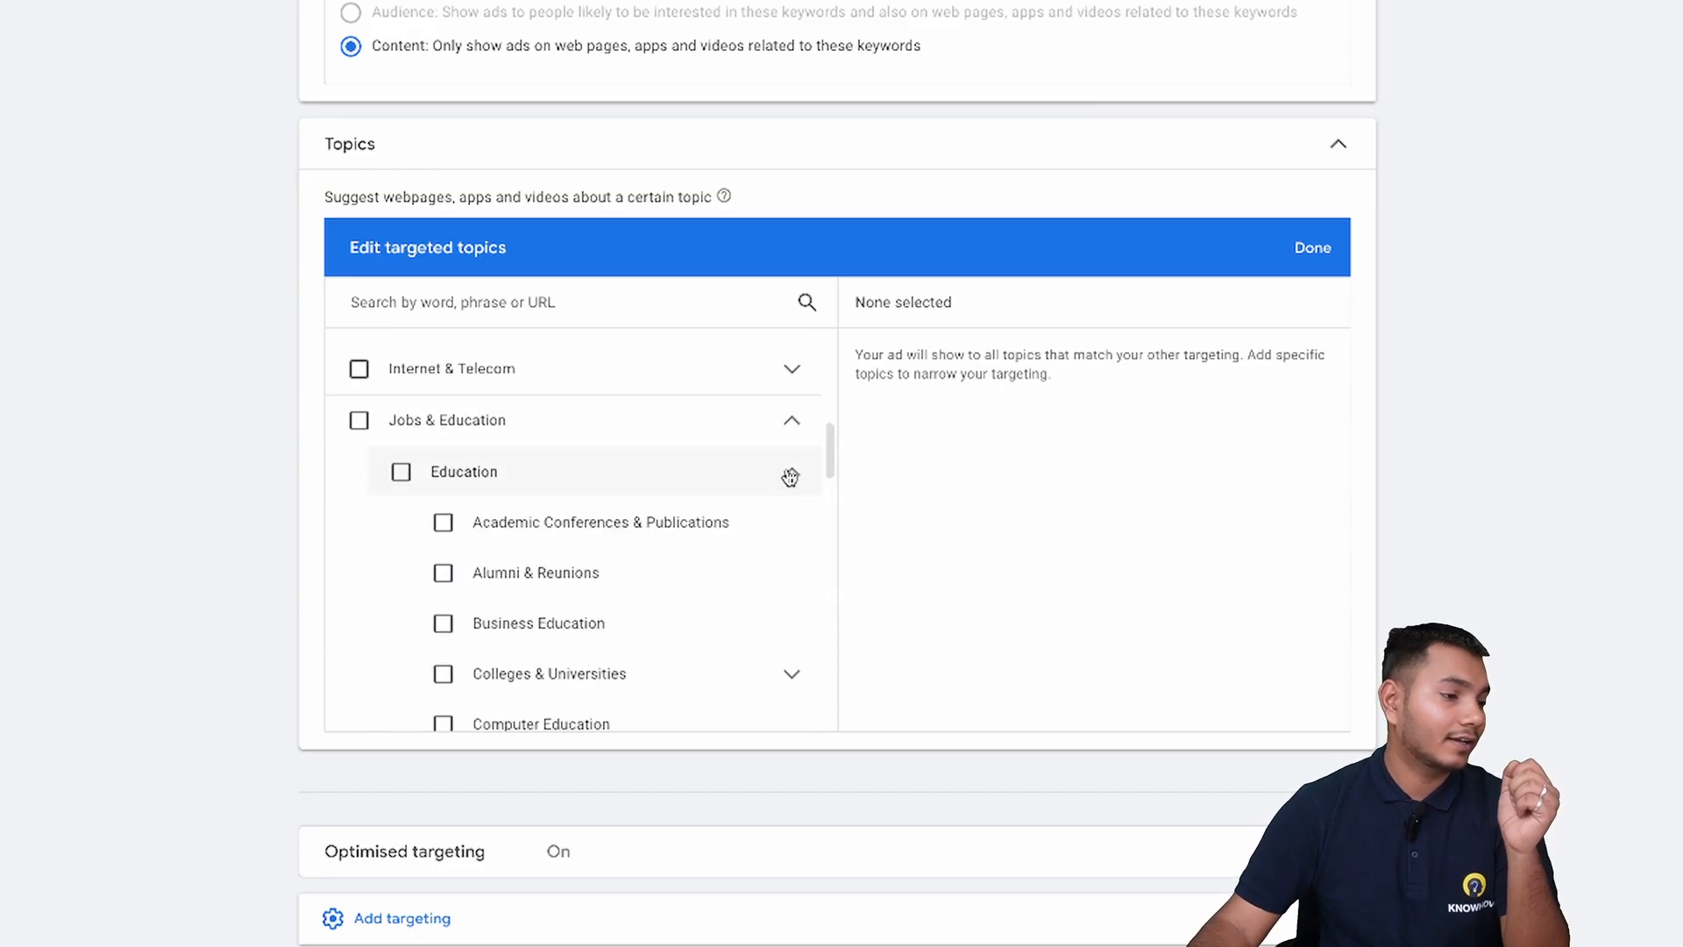
drag(828, 450, 829, 483)
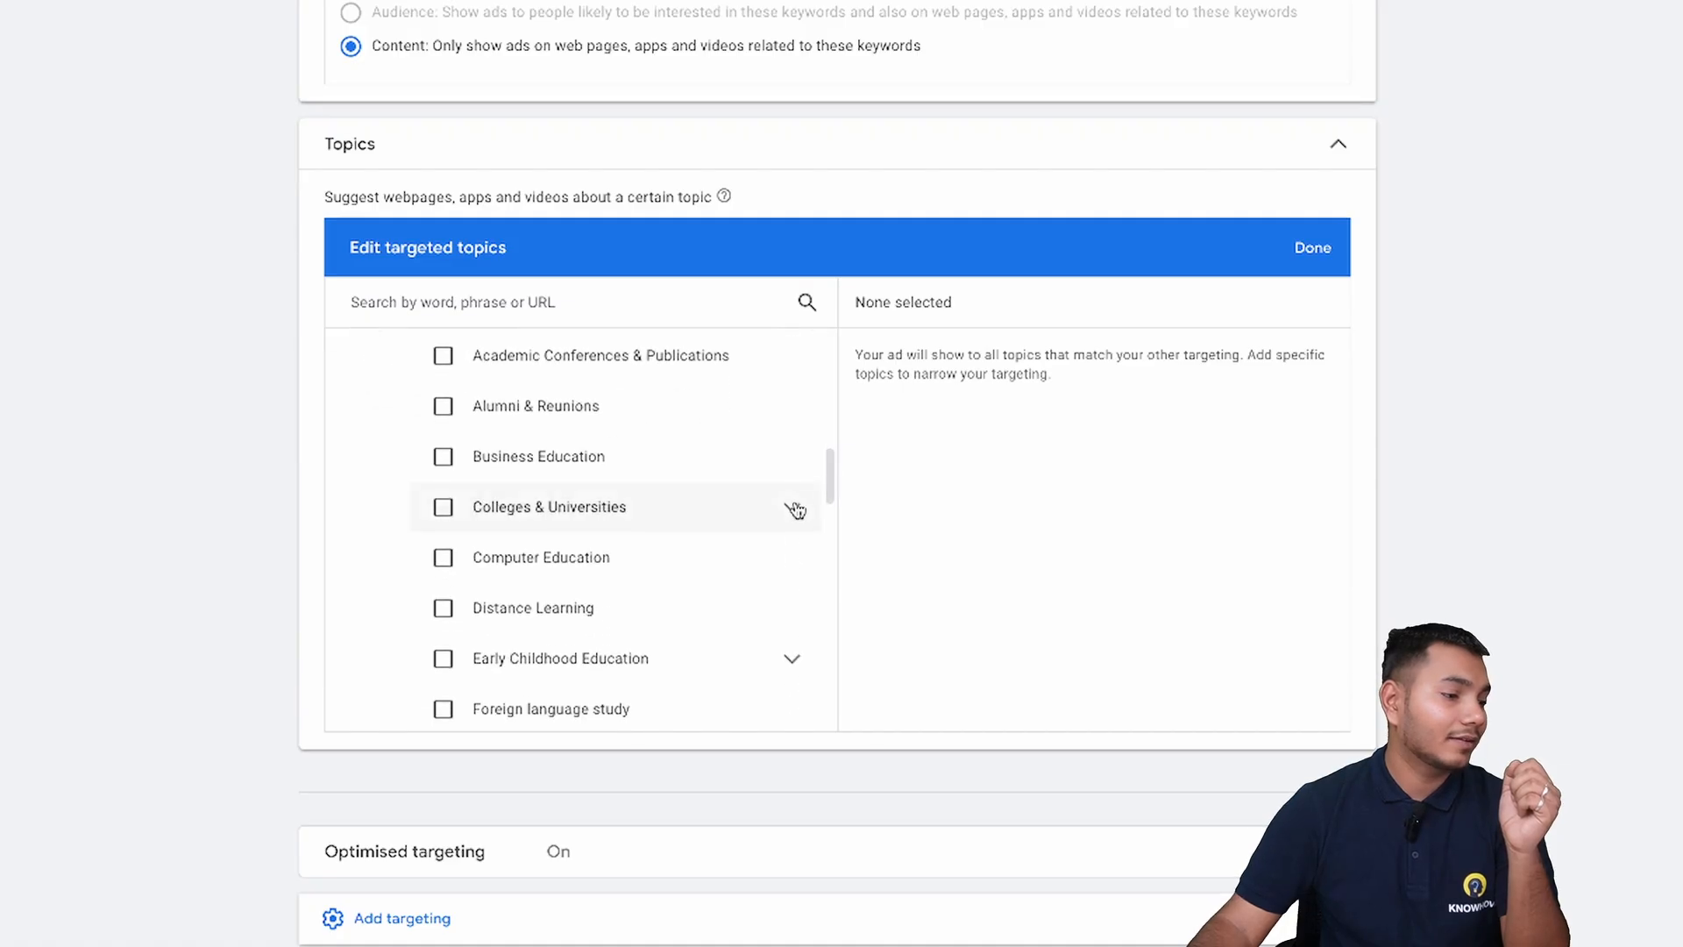
scroll(829, 461, up, 3)
scroll(829, 456, down, 1)
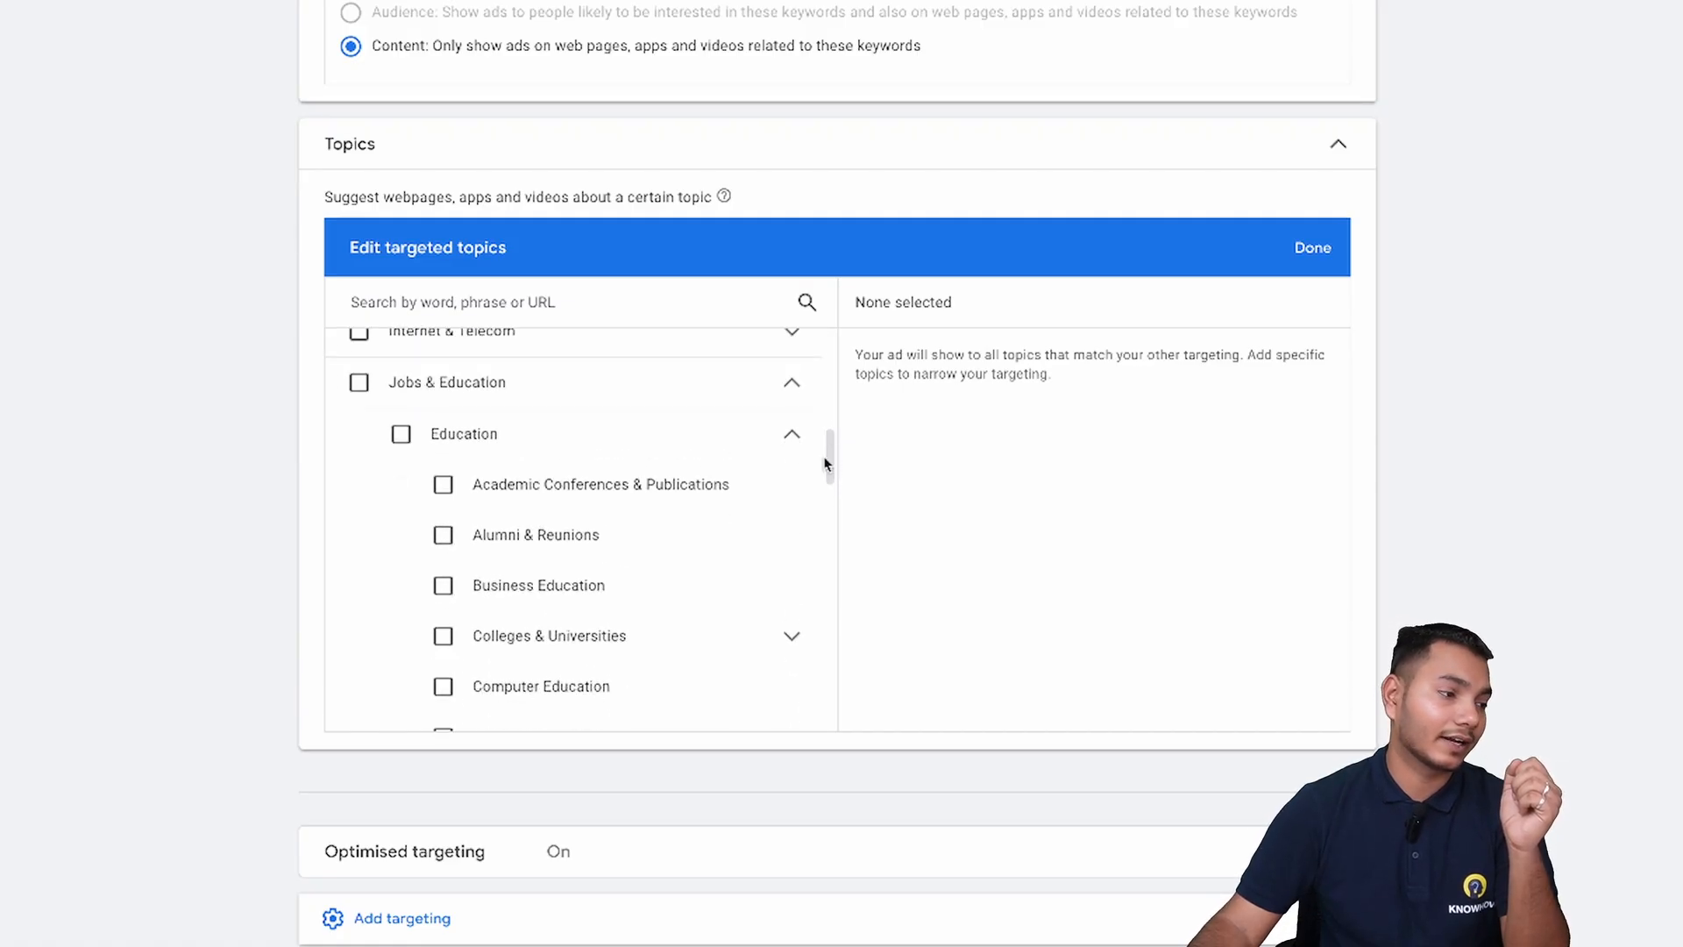
click(401, 434)
scroll(830, 470, down, 4)
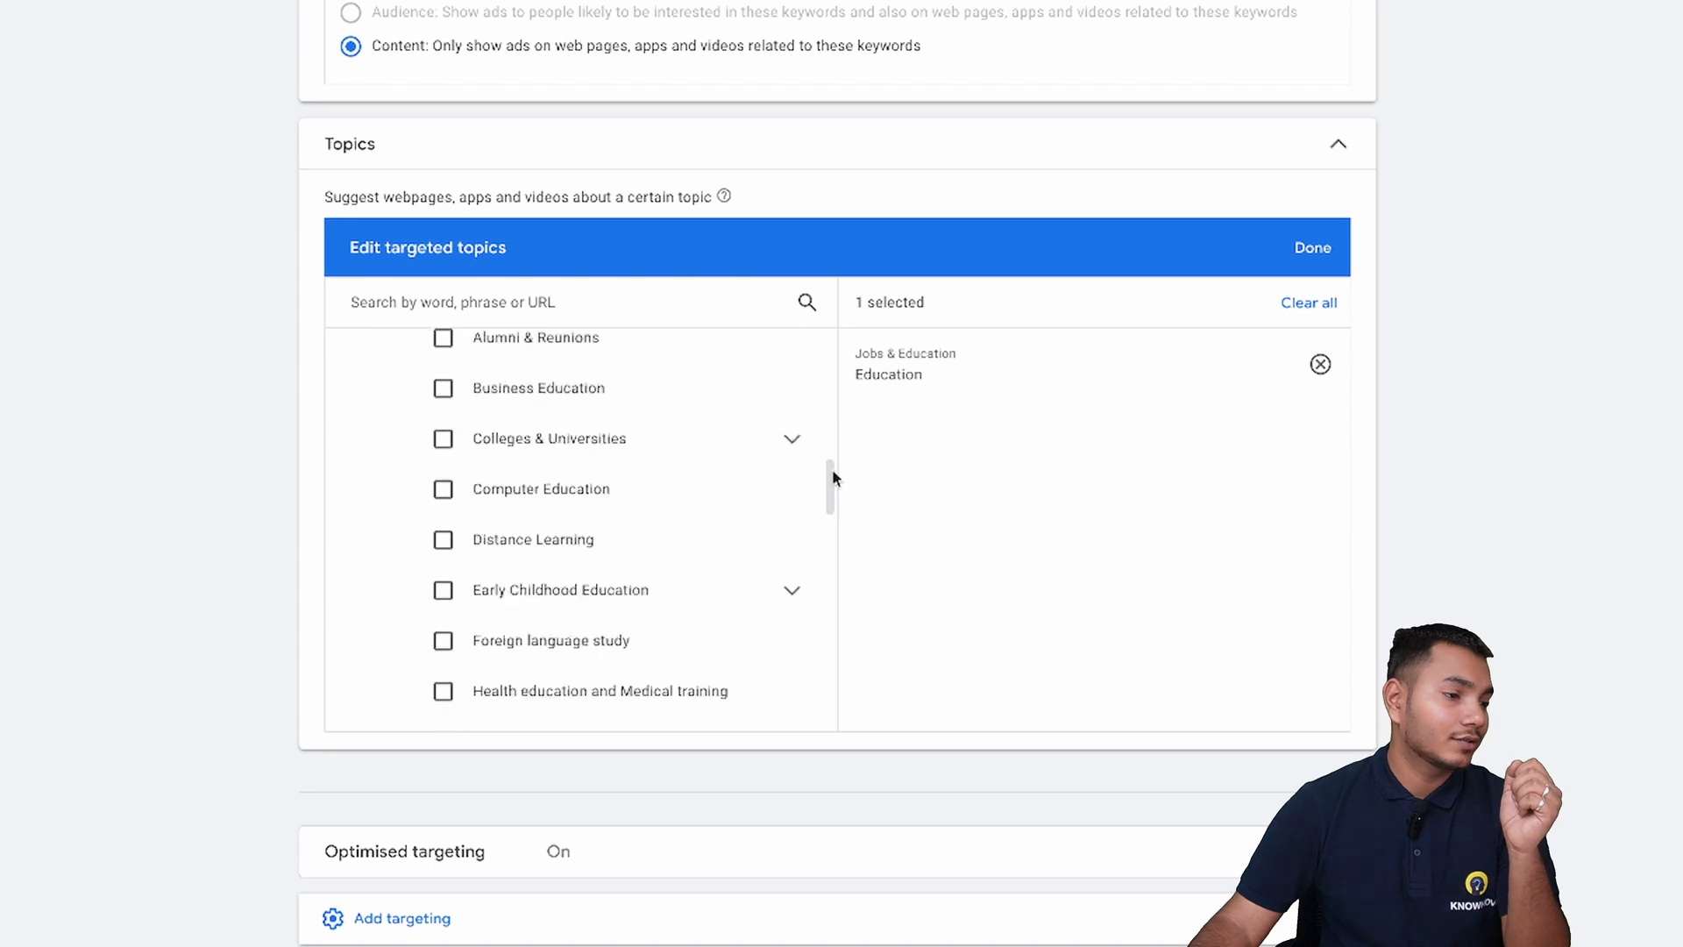
scroll(830, 451, up, 4)
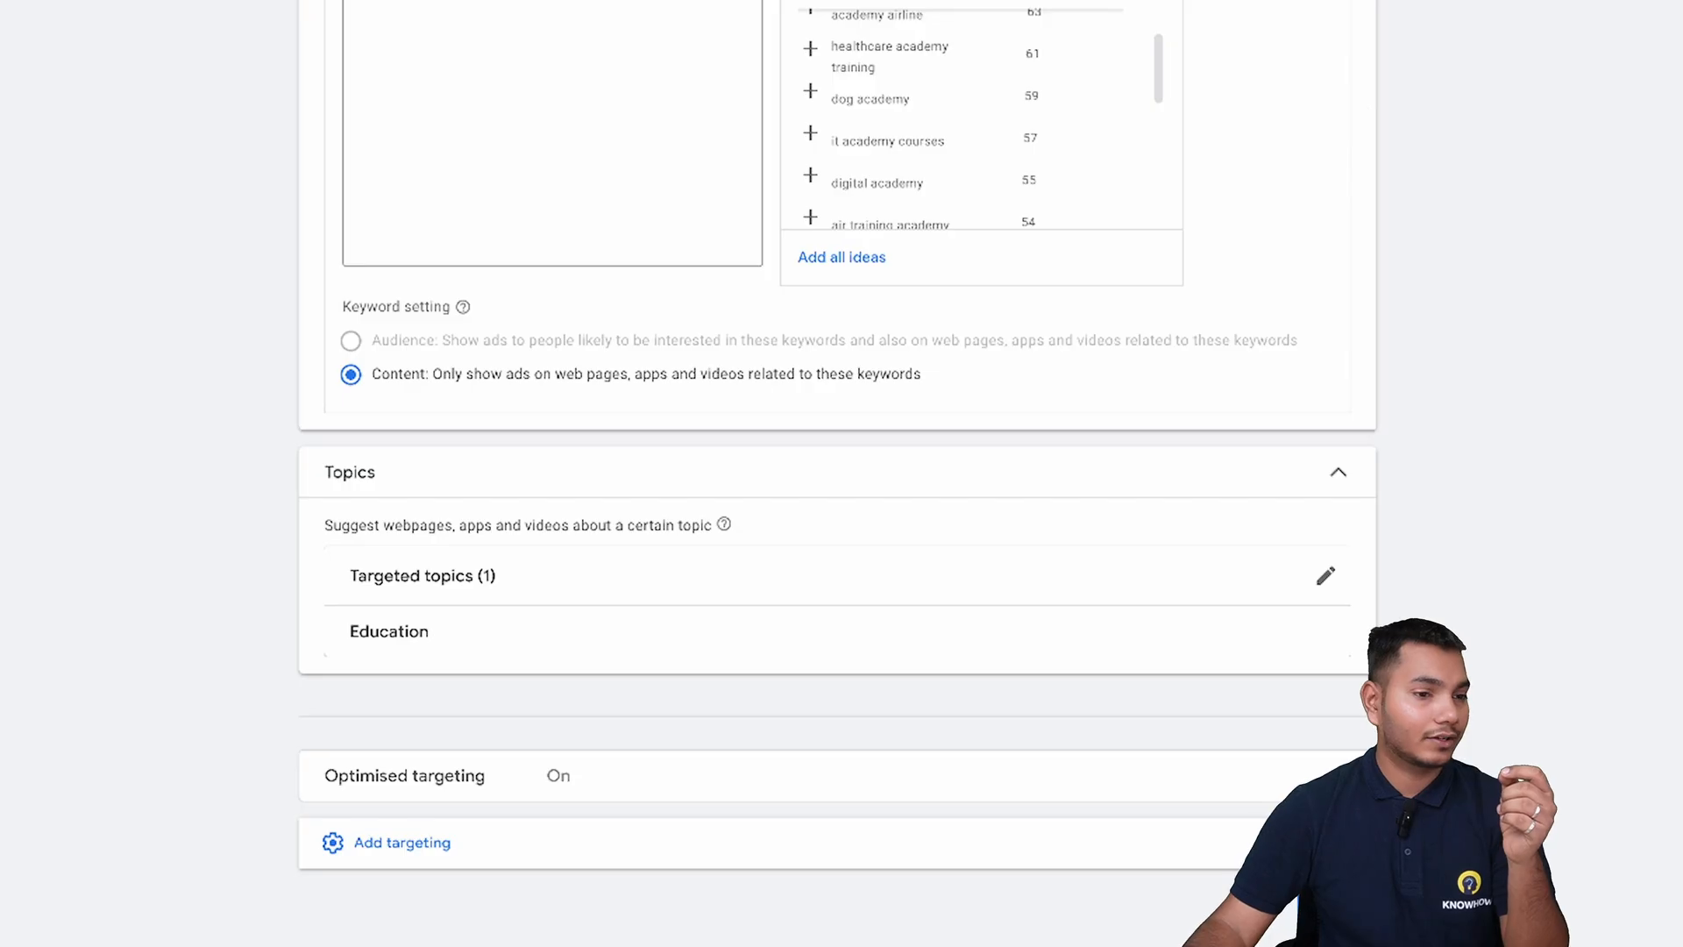
Finish editing the targeted keywords and the targeted demographics.
scroll(1402, 439, up, 7)
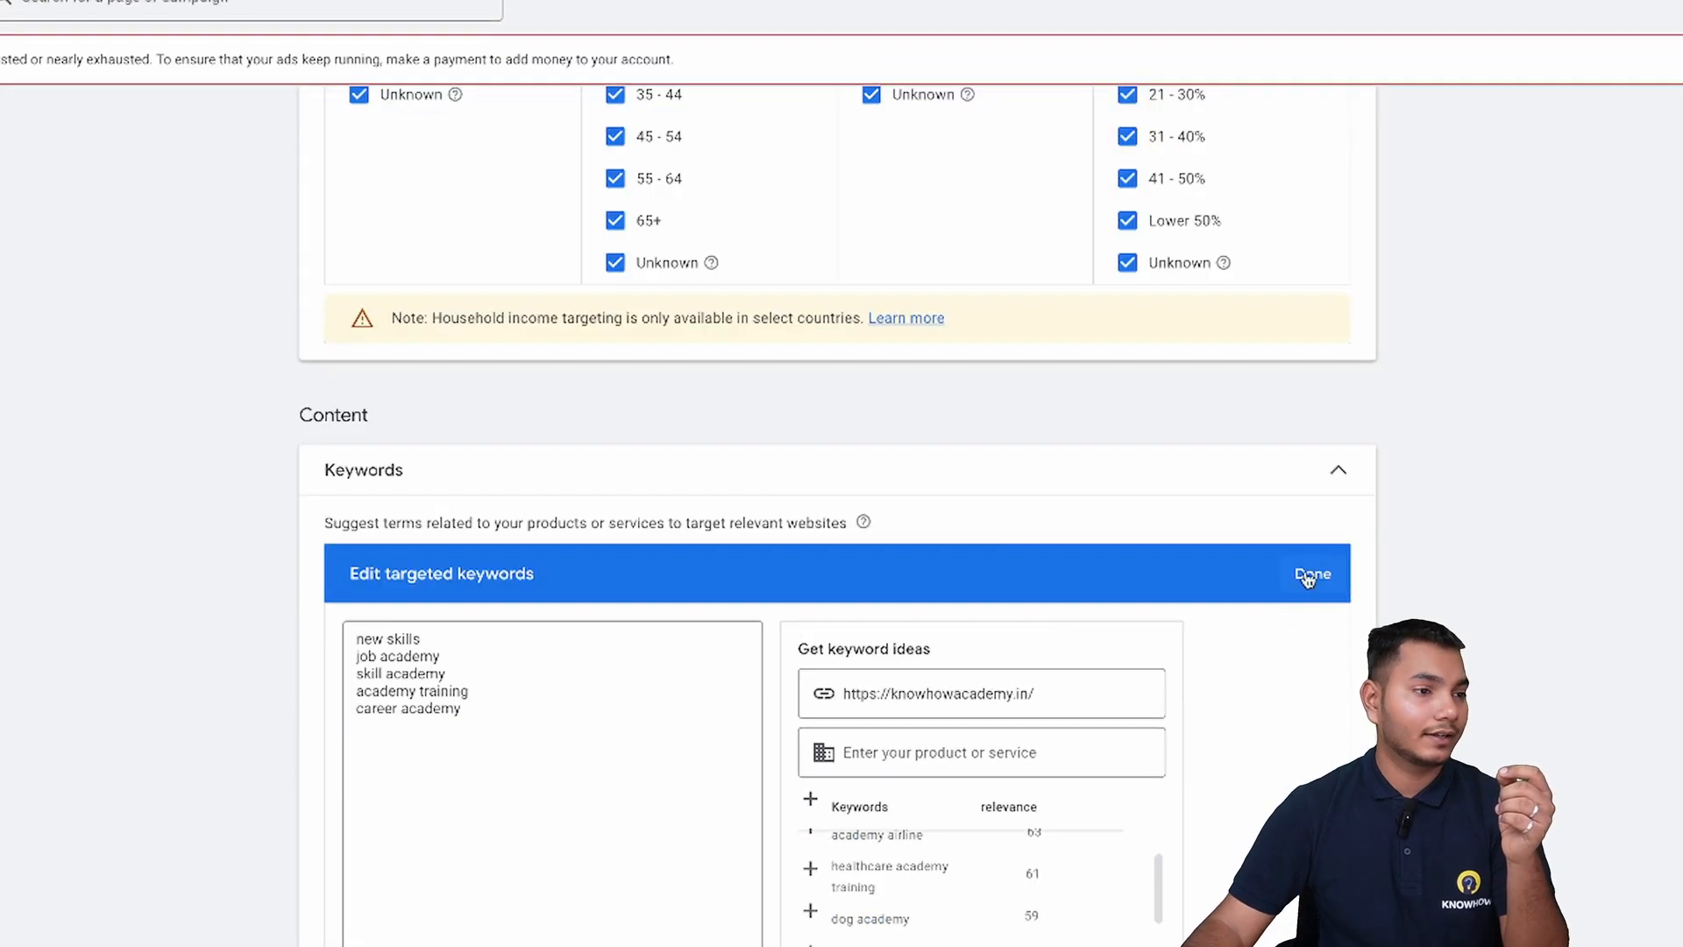
click(1308, 577)
scroll(1368, 350, up, 2)
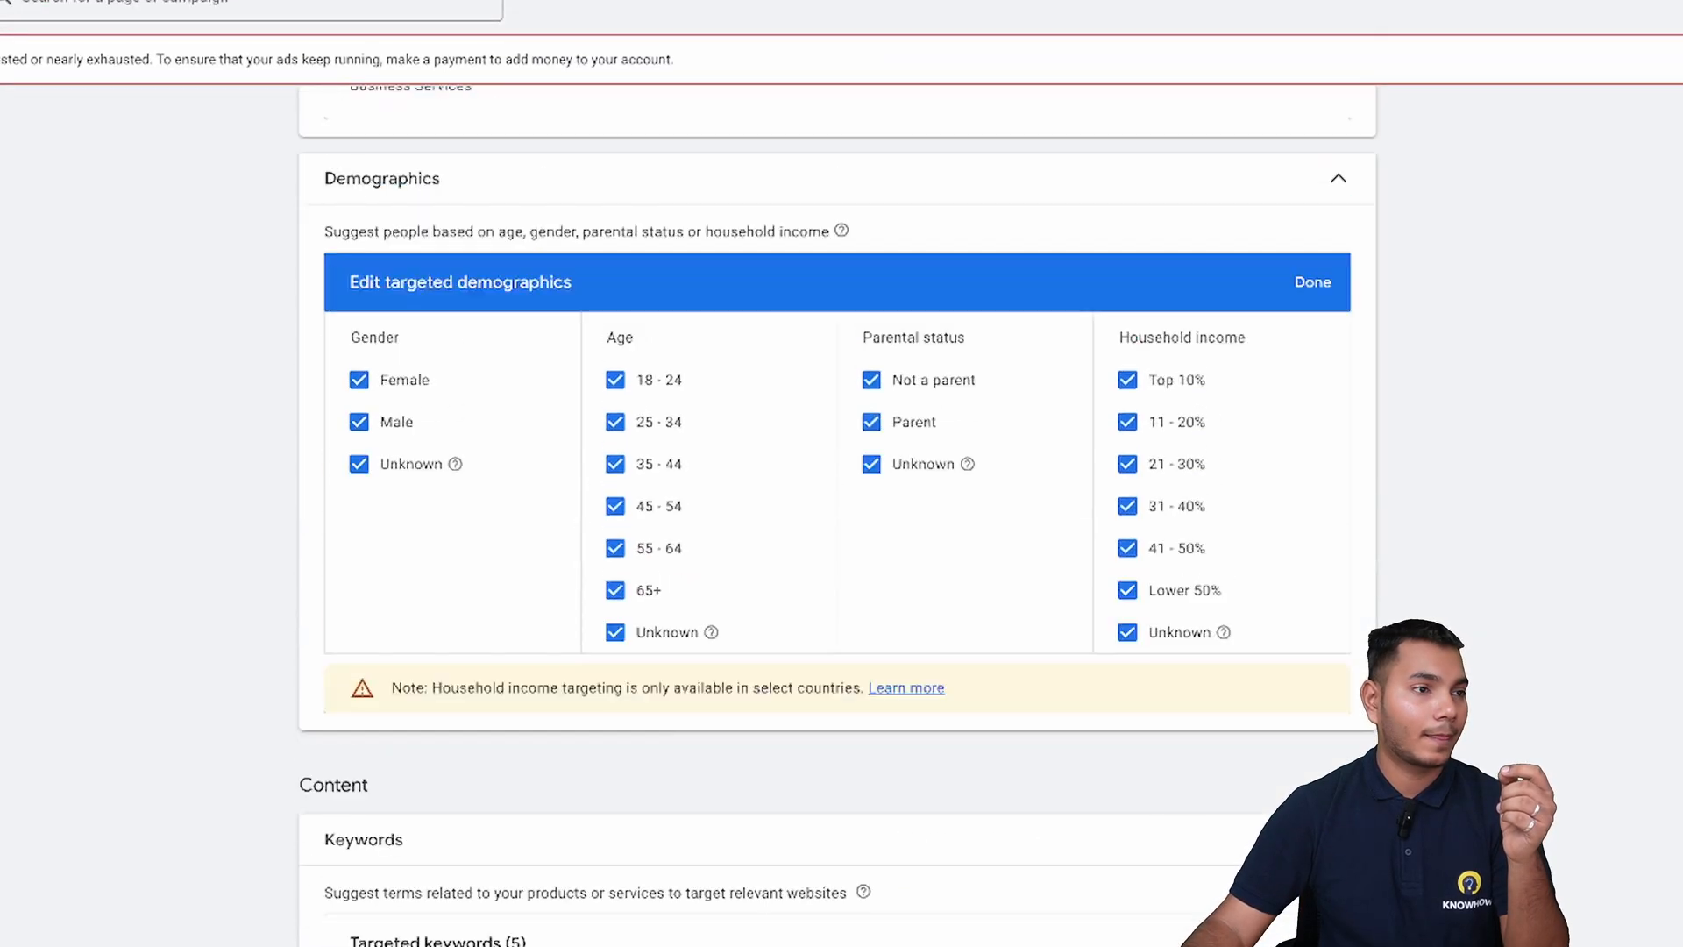
click(1312, 290)
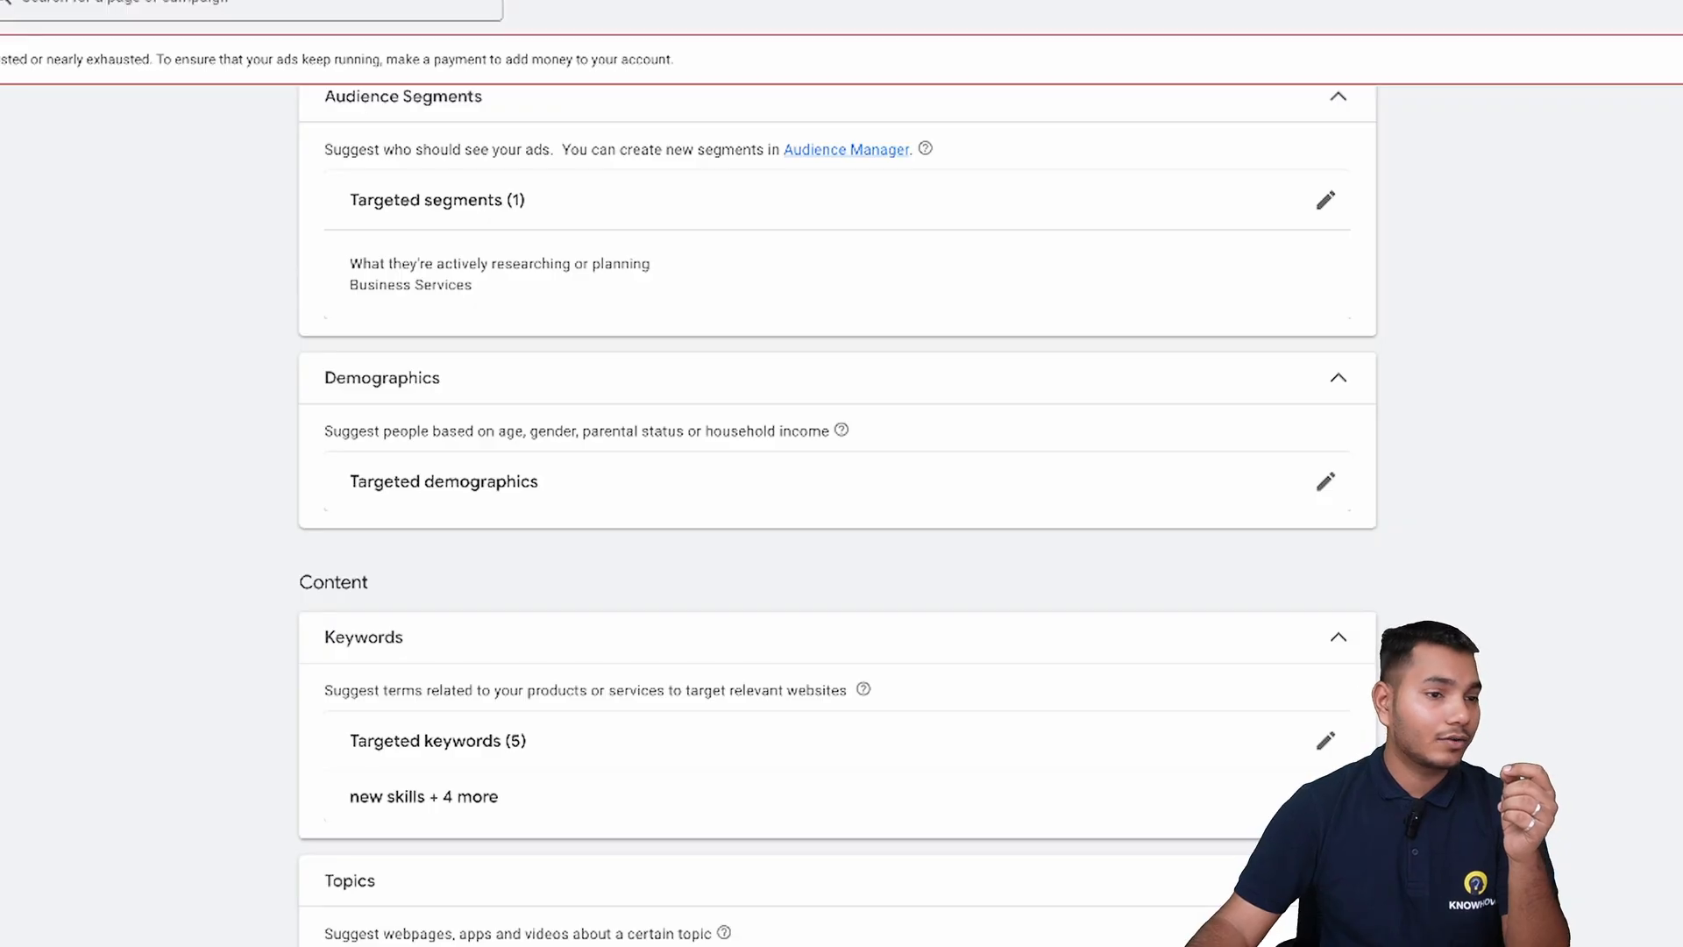
Add placements targeting to the campaign and open the Apps placement category.
scroll(837, 473, down, 5)
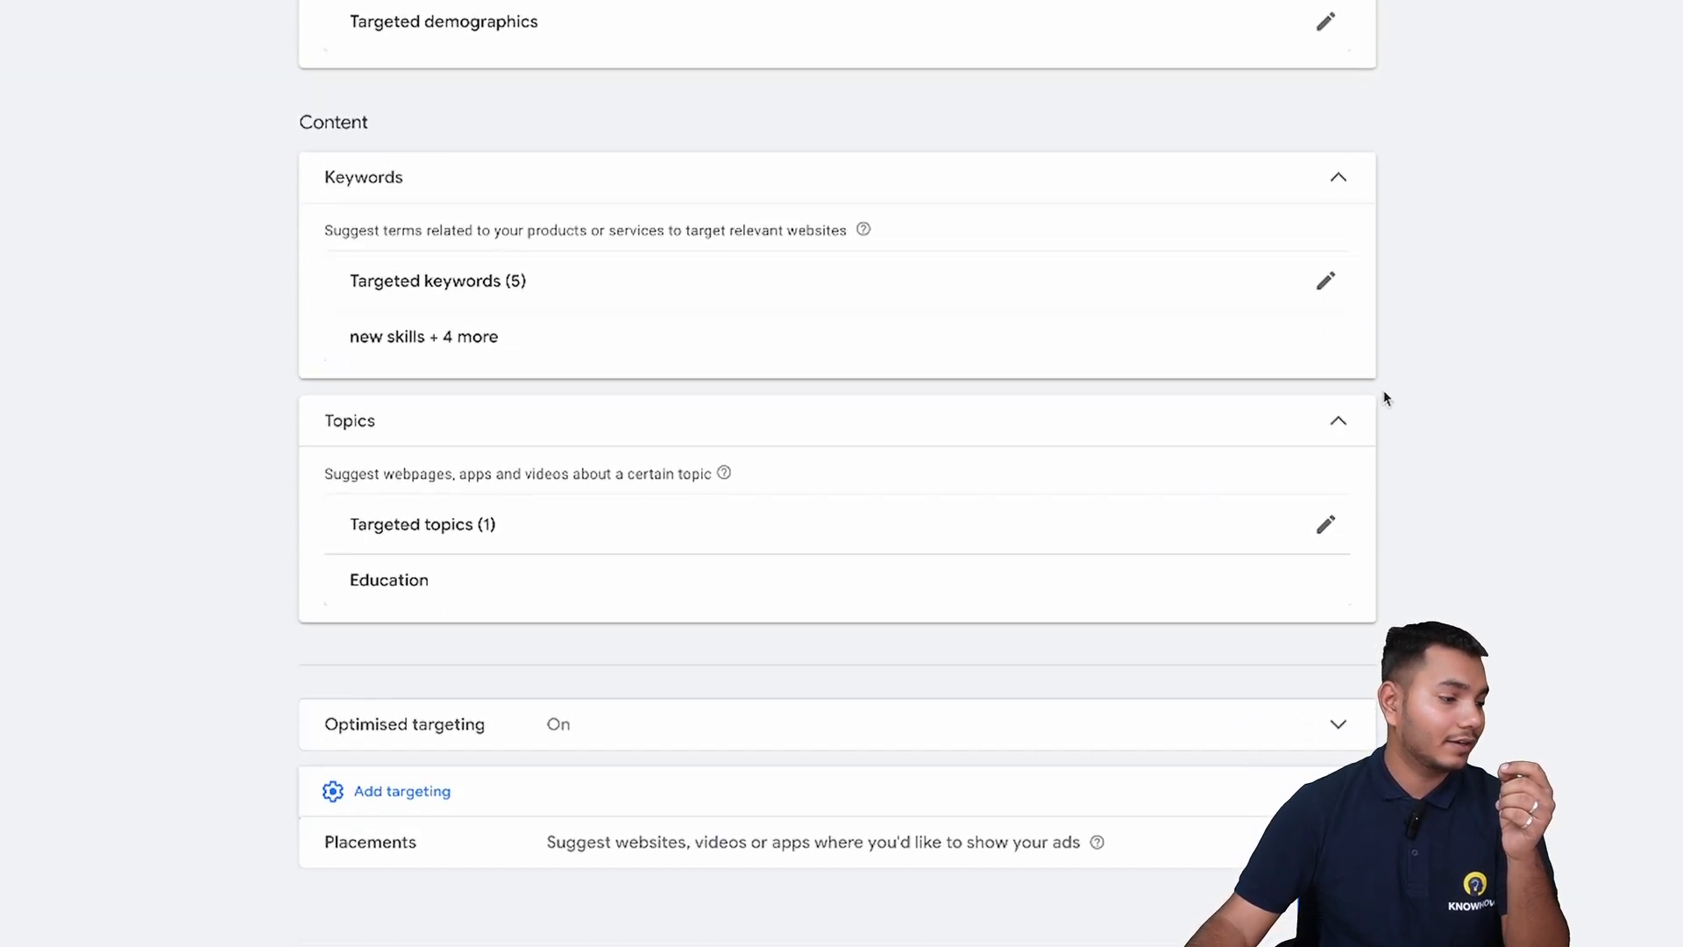
click(584, 850)
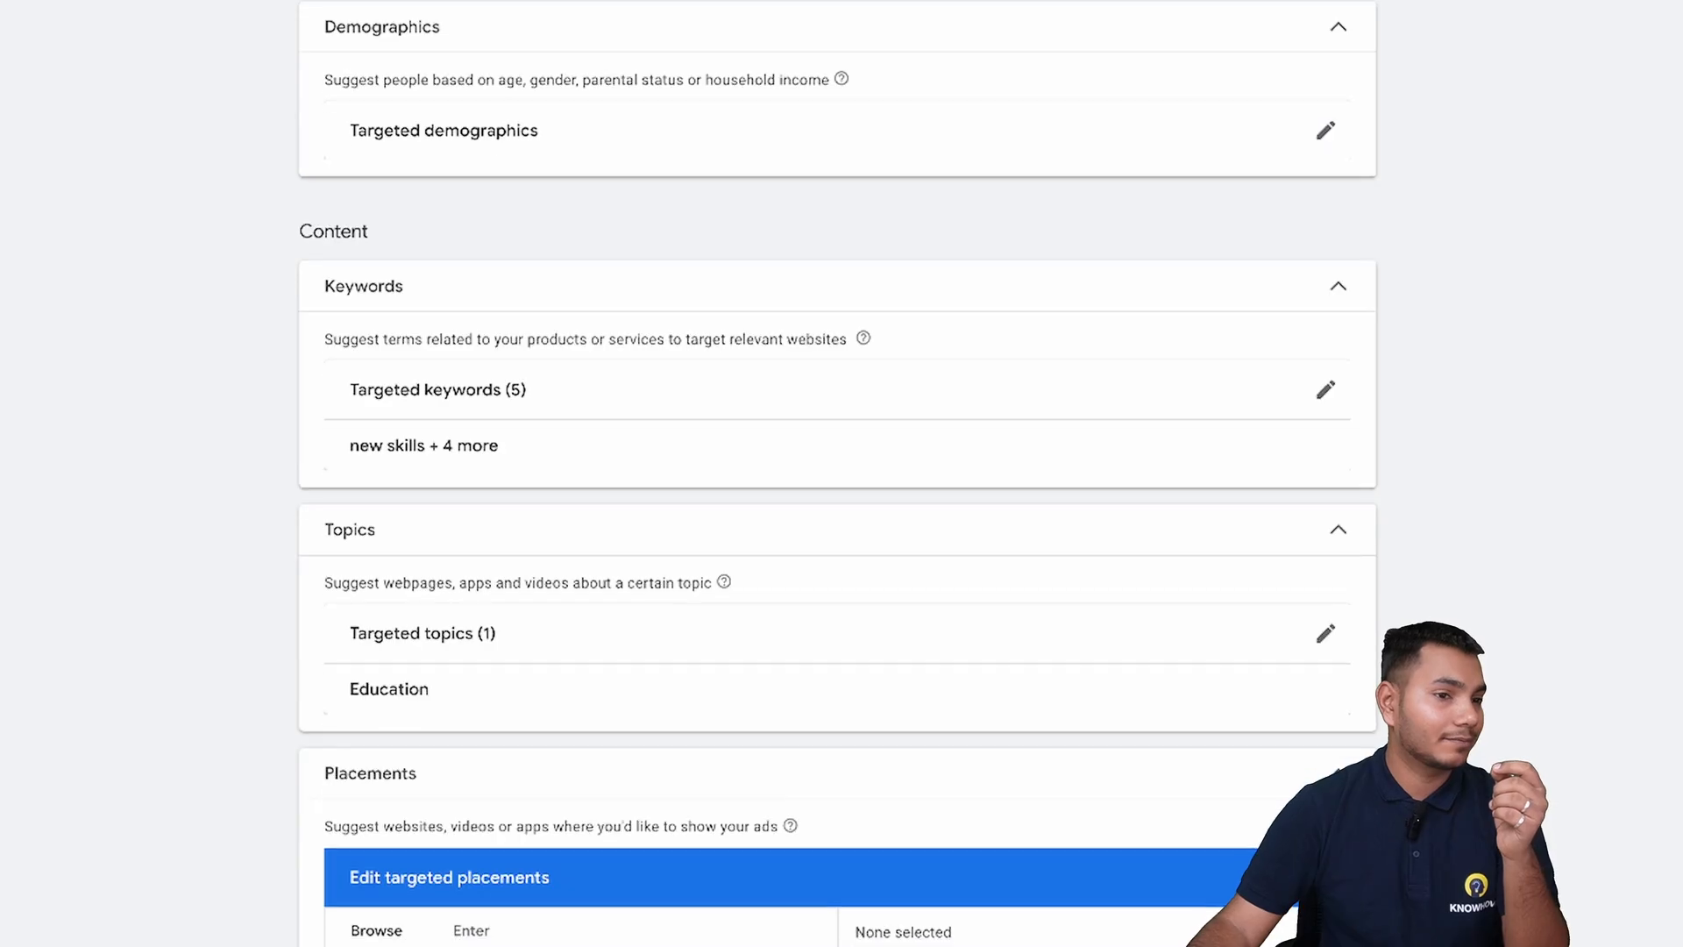
scroll(1533, 503, down, 6)
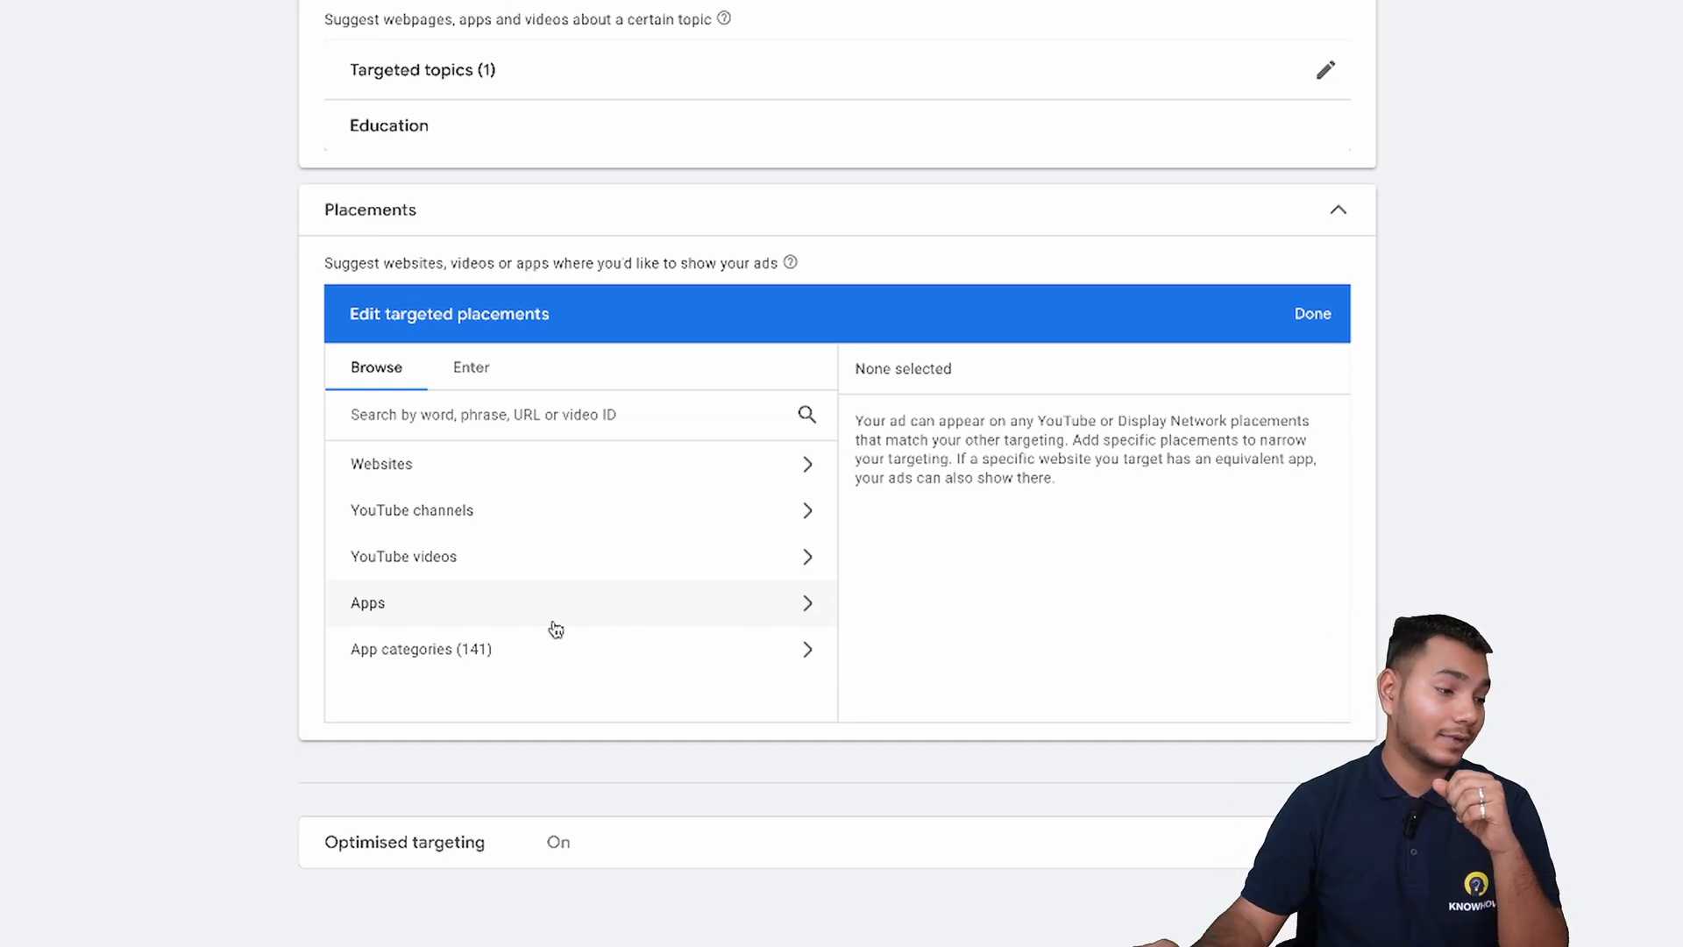
click(657, 422)
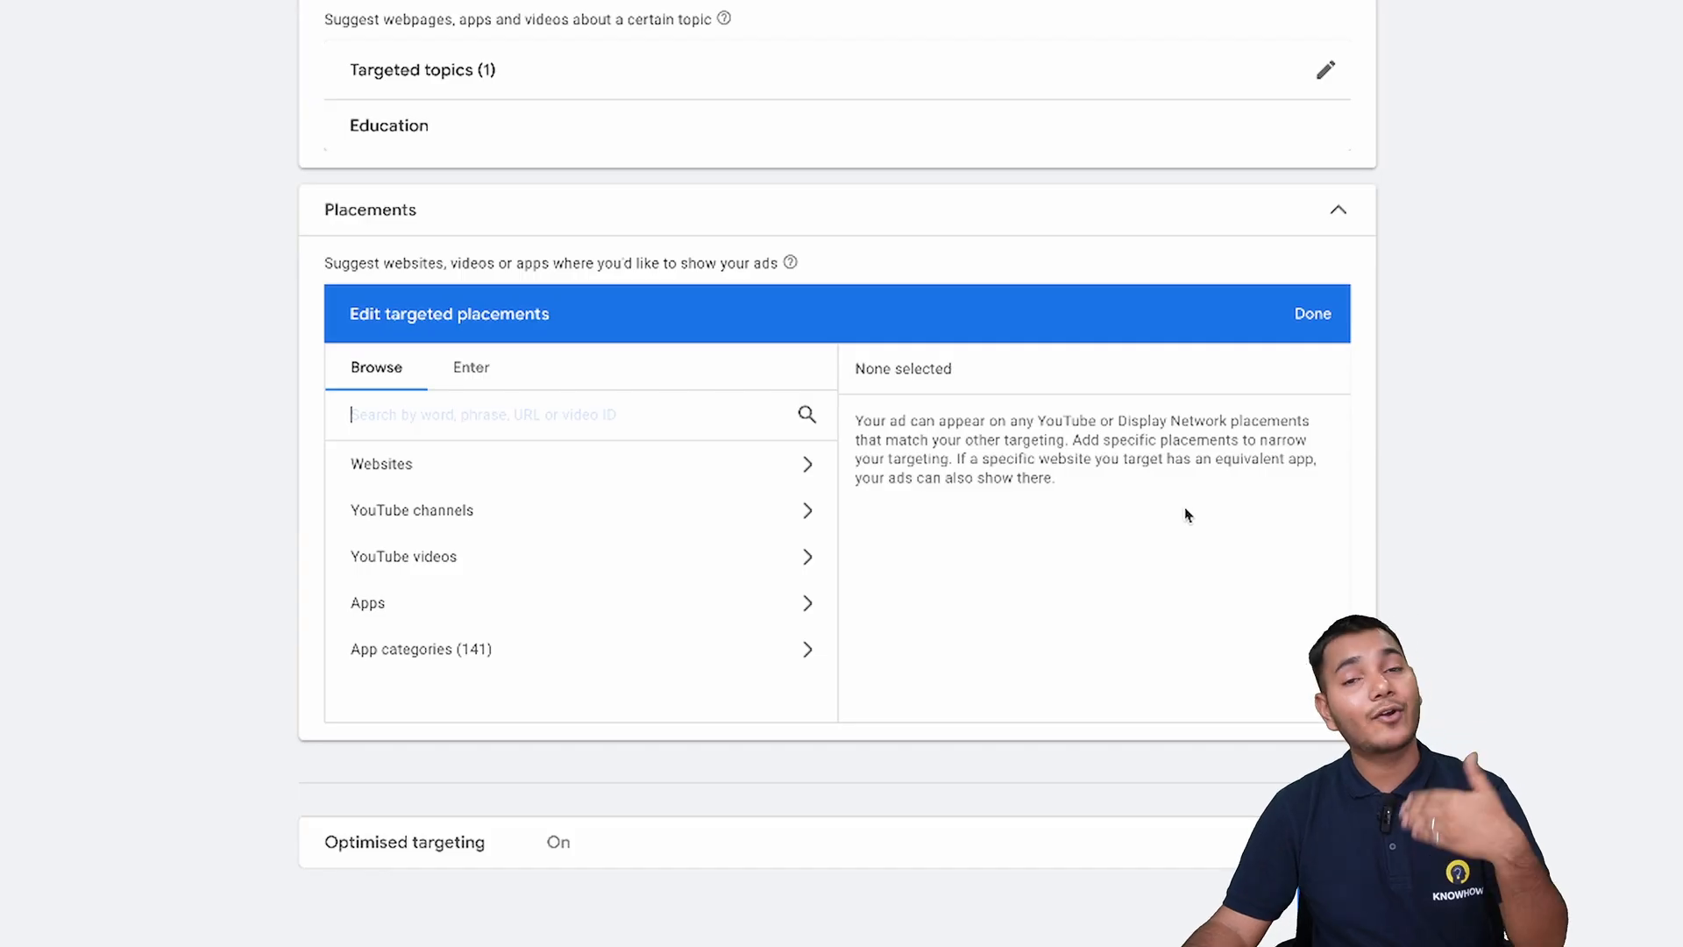
click(488, 602)
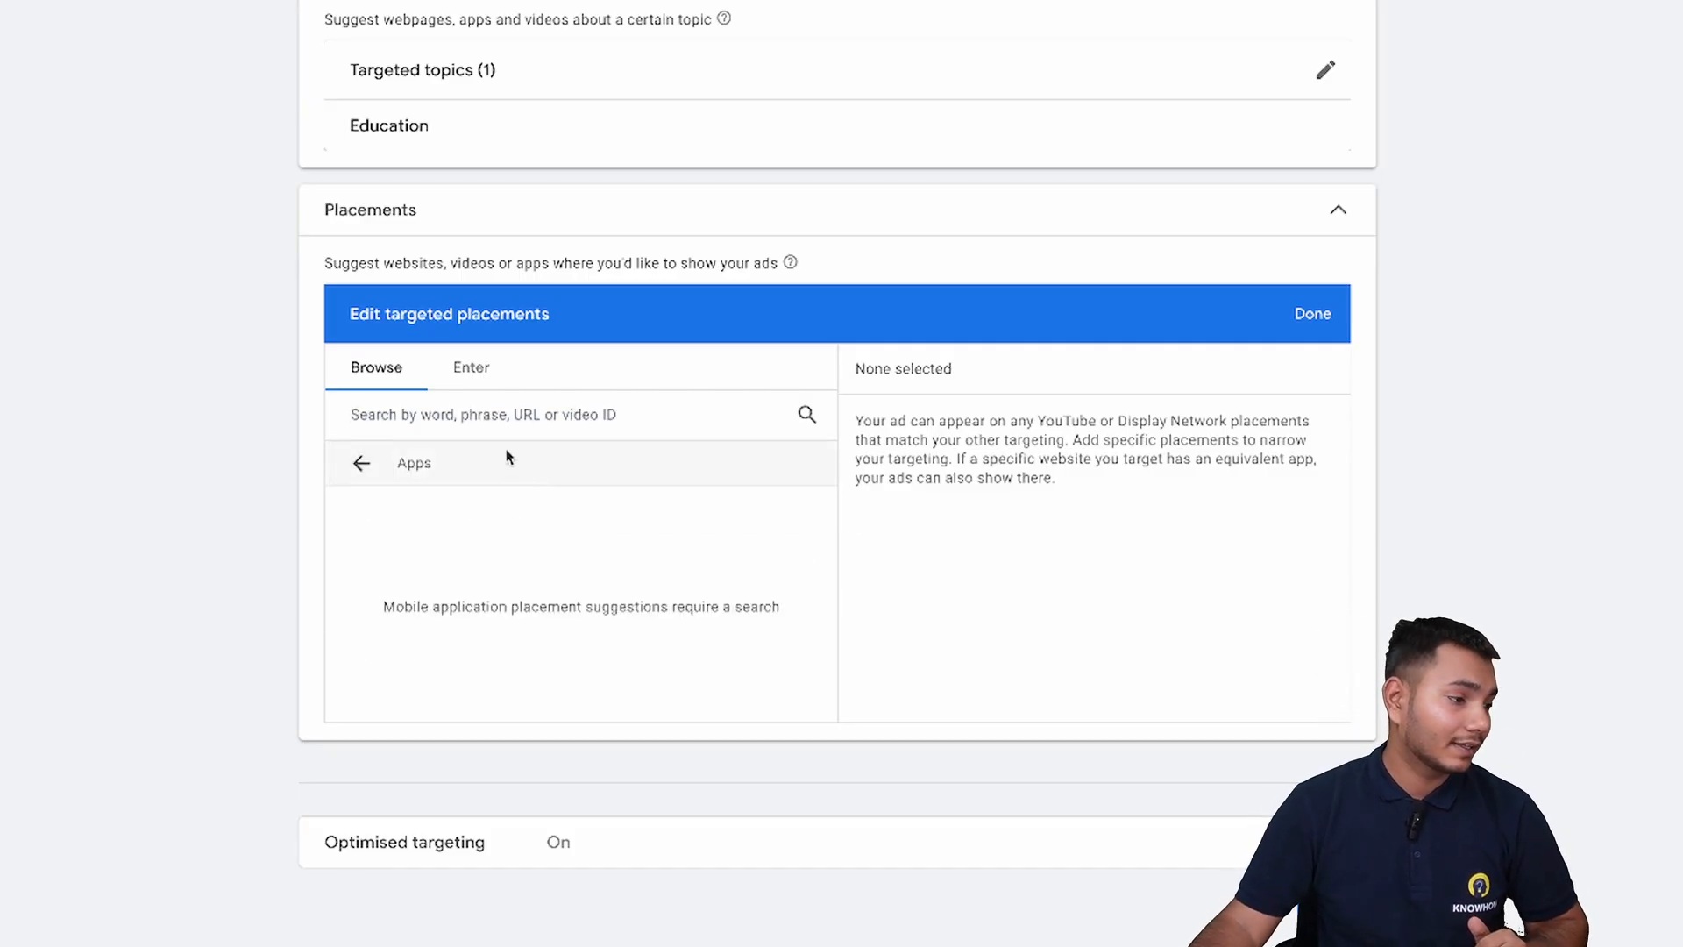
Search the apps for ludo, select Ludo King® and Ludo Club - Fun Dice Game as targeted placements, and finish editing.
click(507, 422)
text(ludo)
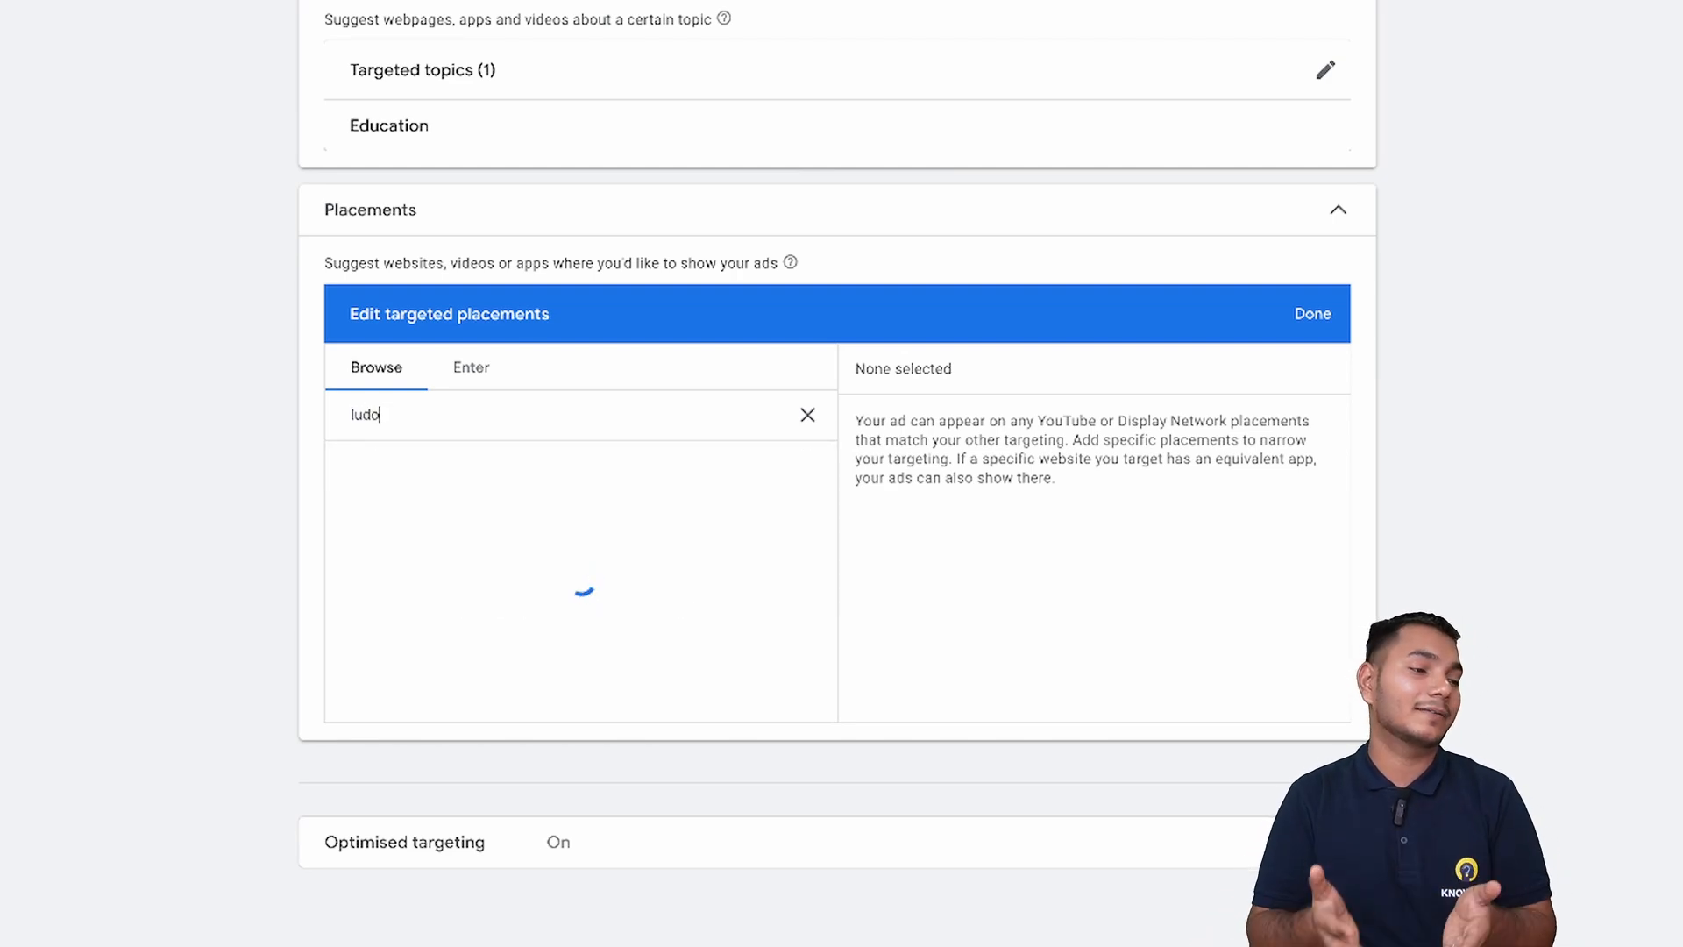
mouse_move(824, 521)
mouse_down()
mouse_move(830, 546)
mouse_move(824, 518)
mouse_up()
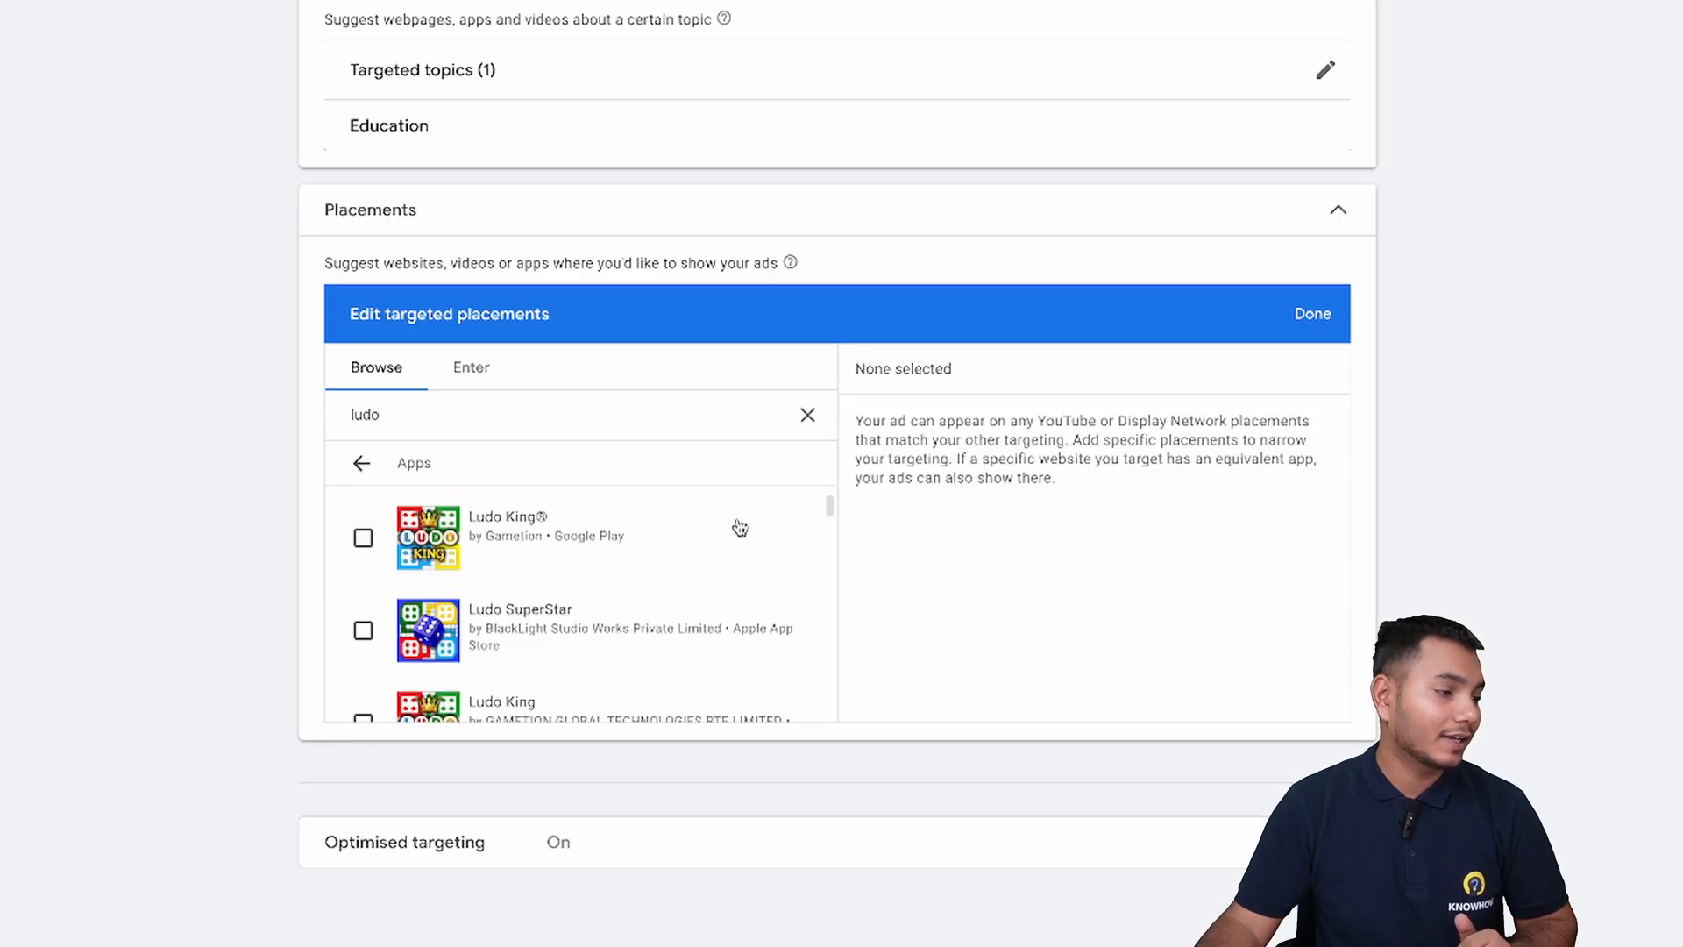
click(513, 531)
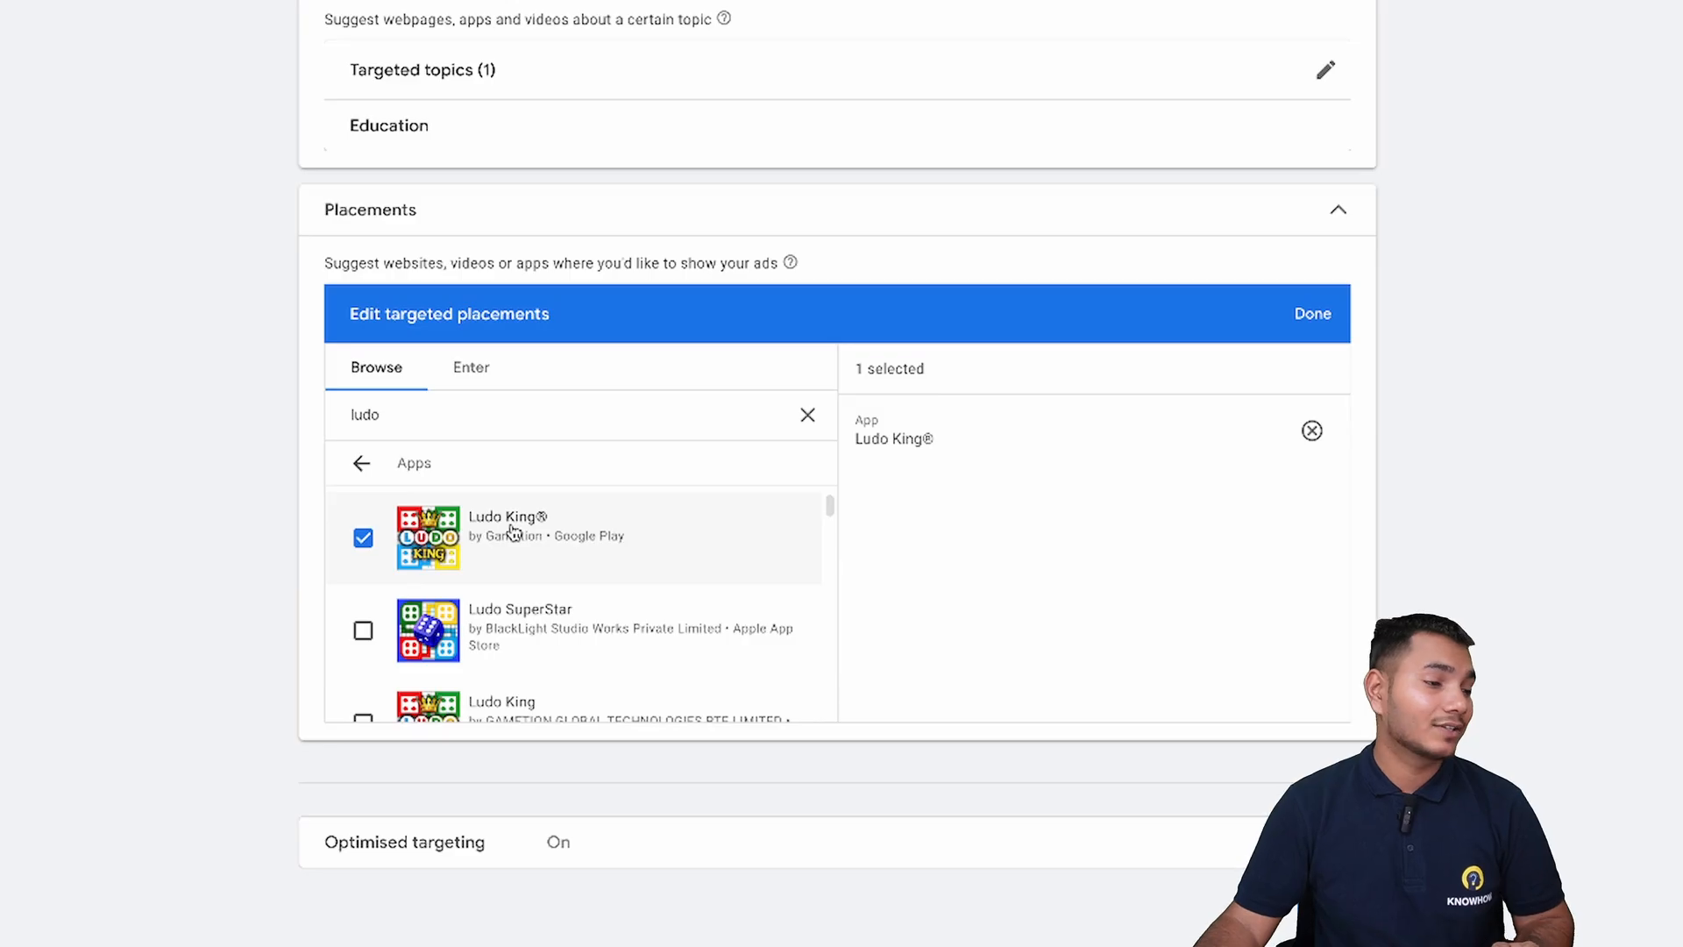
scroll(834, 582, down, 5)
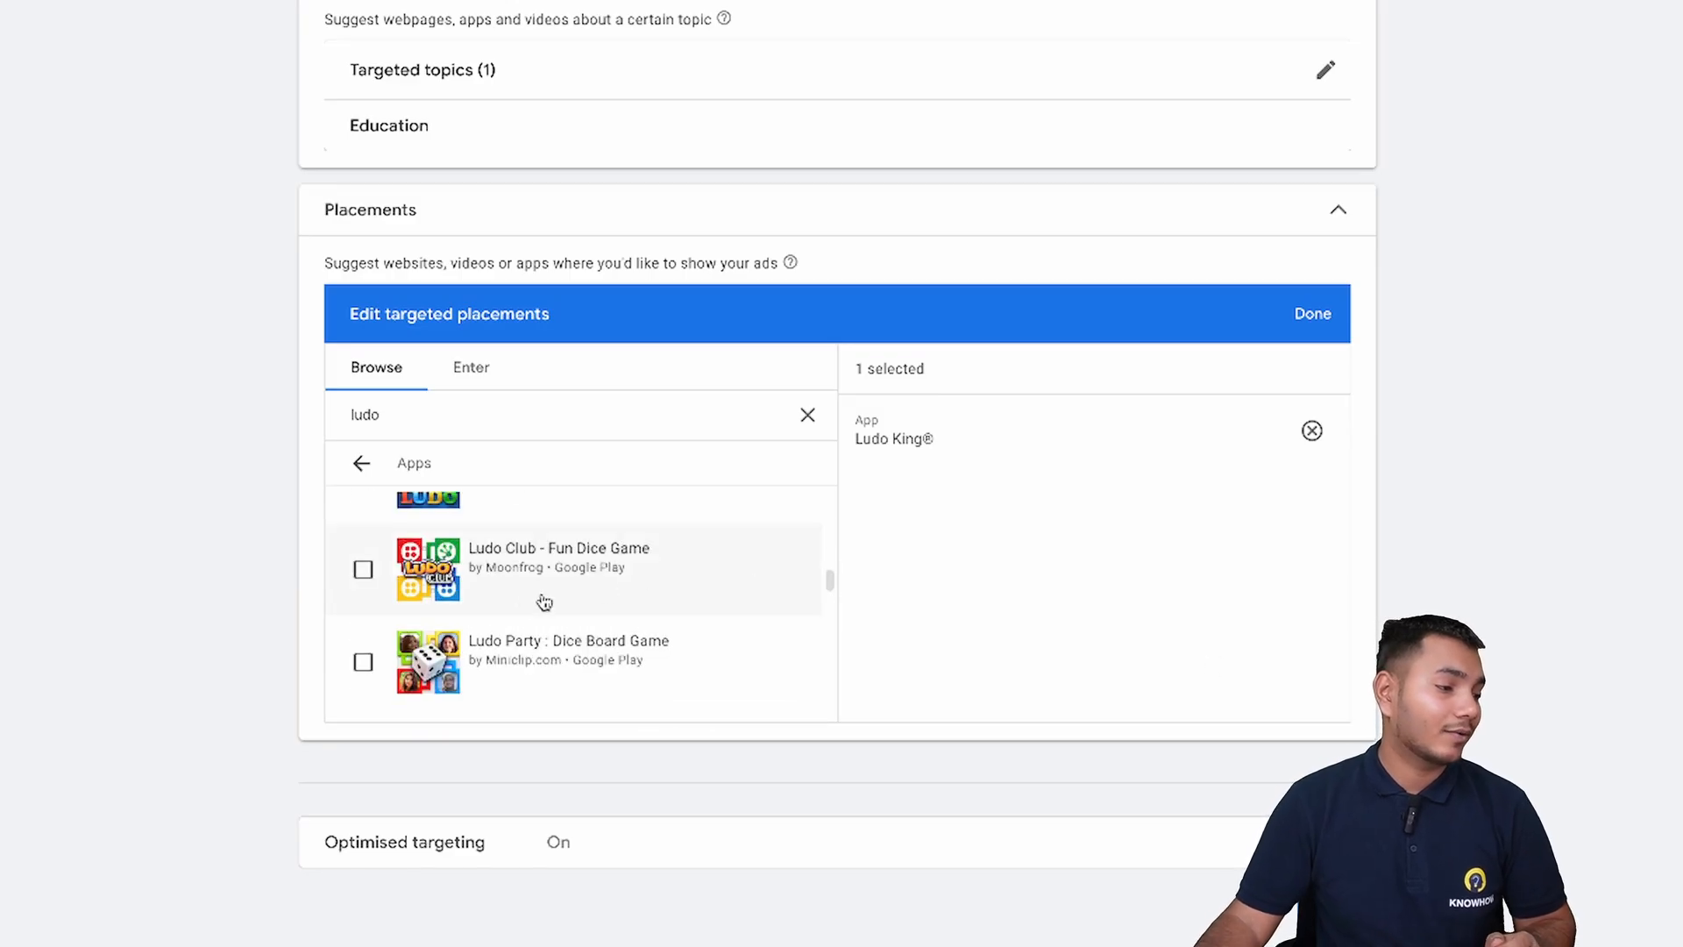
click(370, 577)
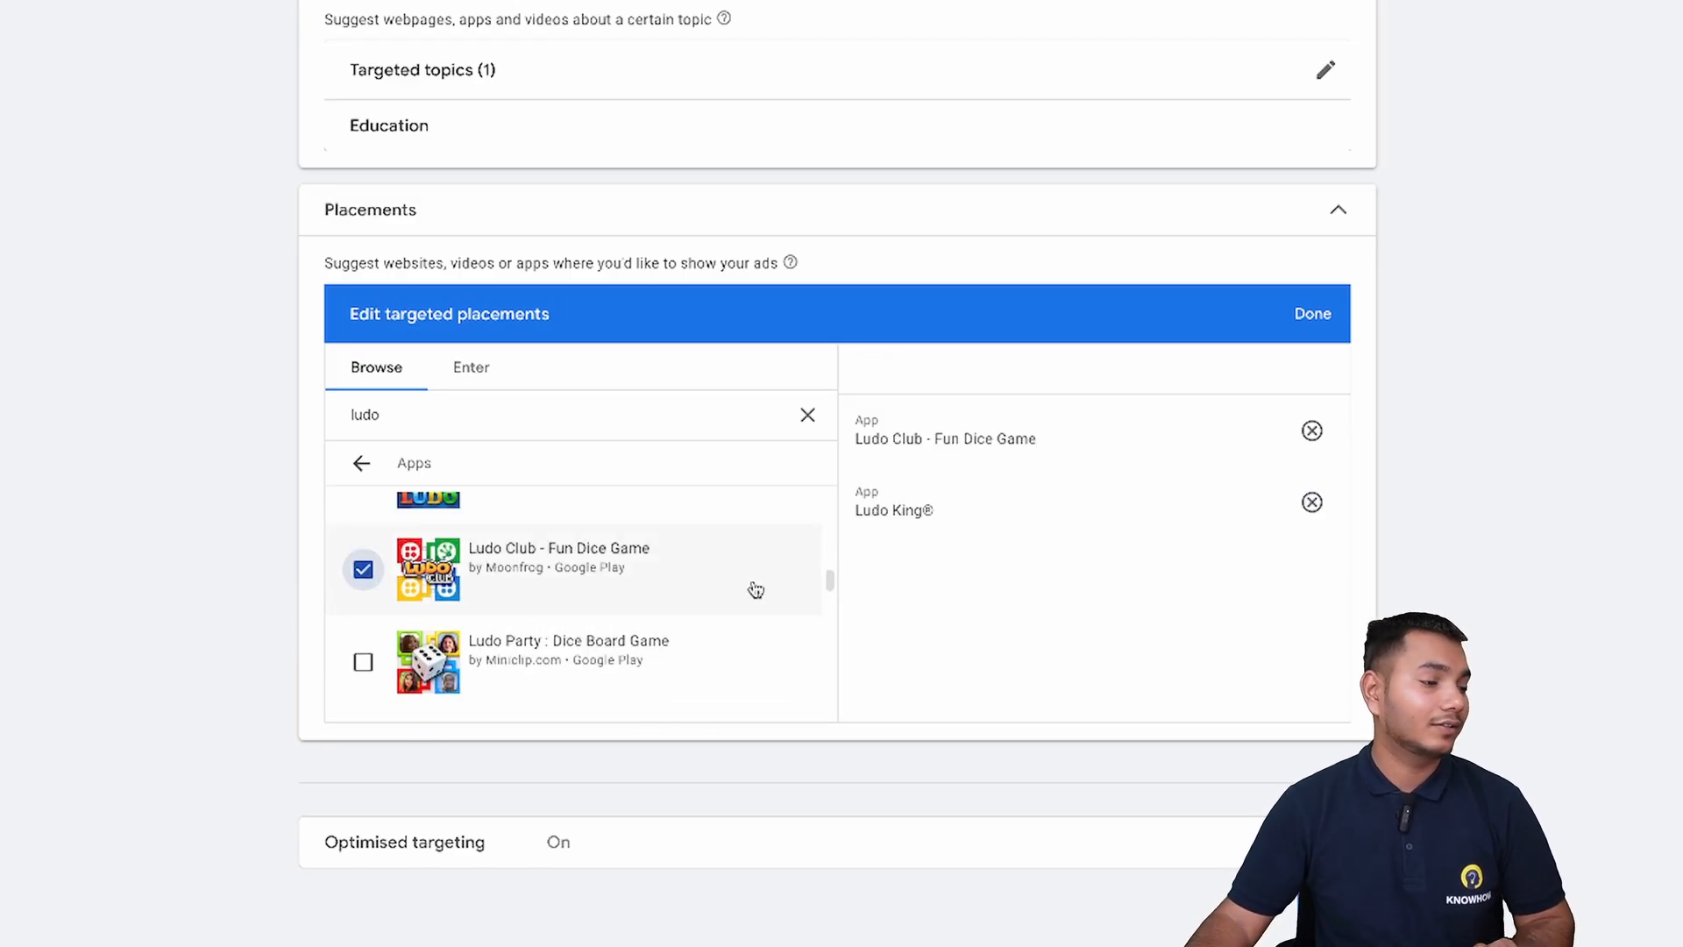
click(1309, 318)
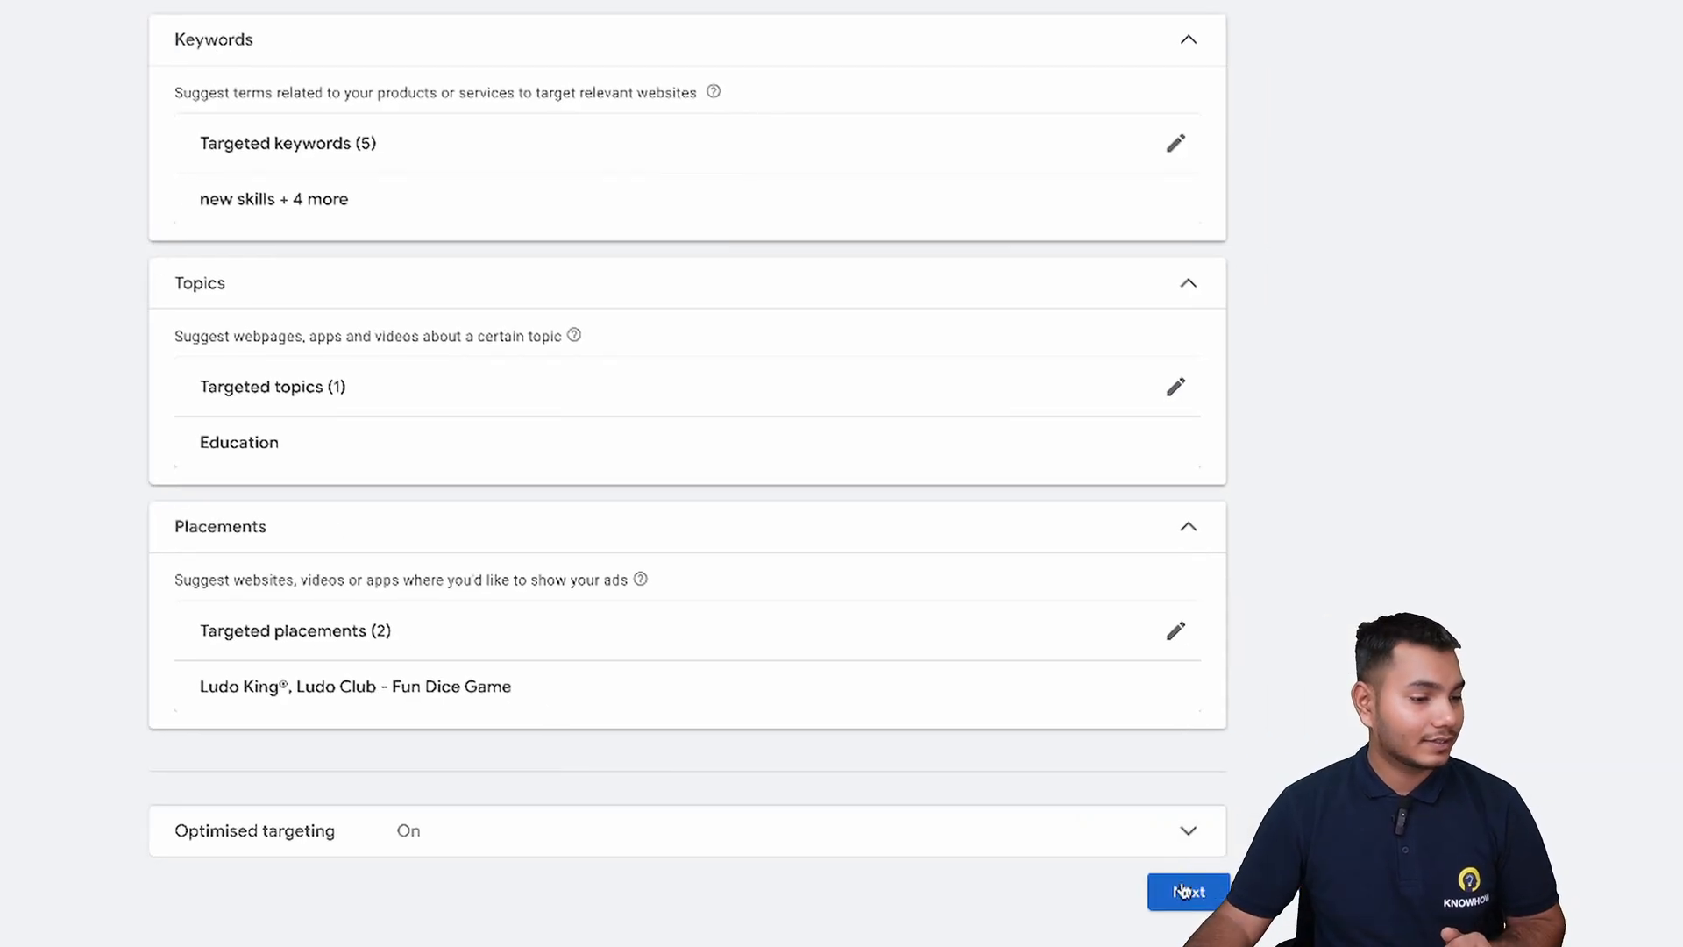
Continue to ad creation and set the business name to Knowhow Academy.
click(1187, 889)
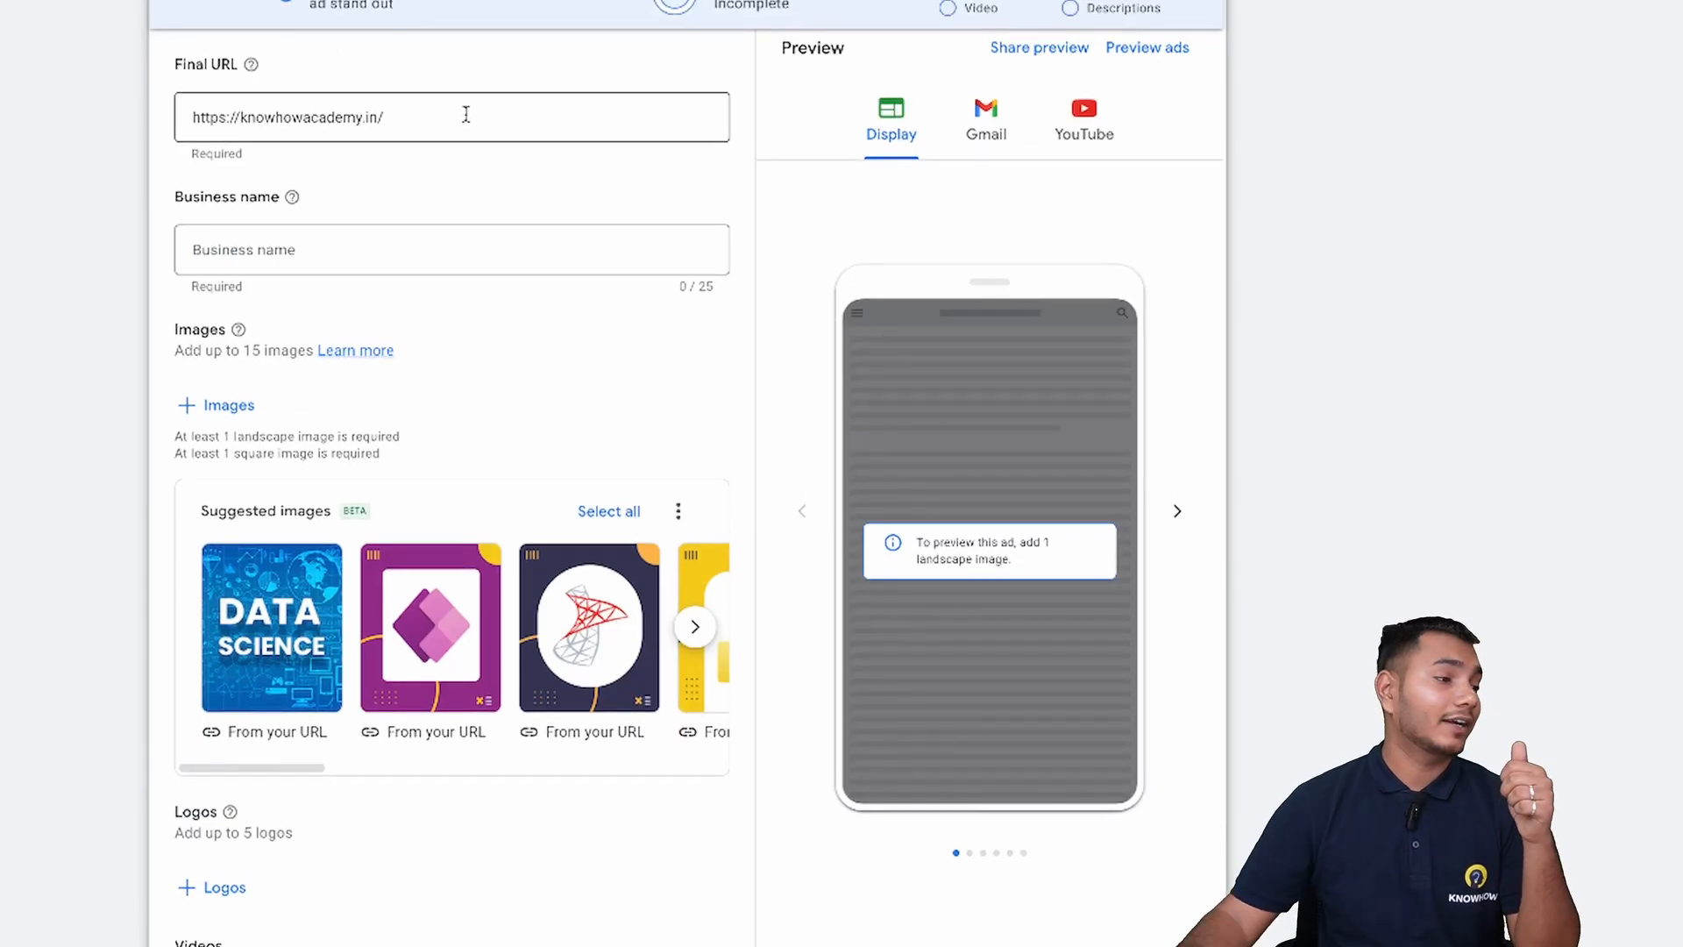
click(457, 242)
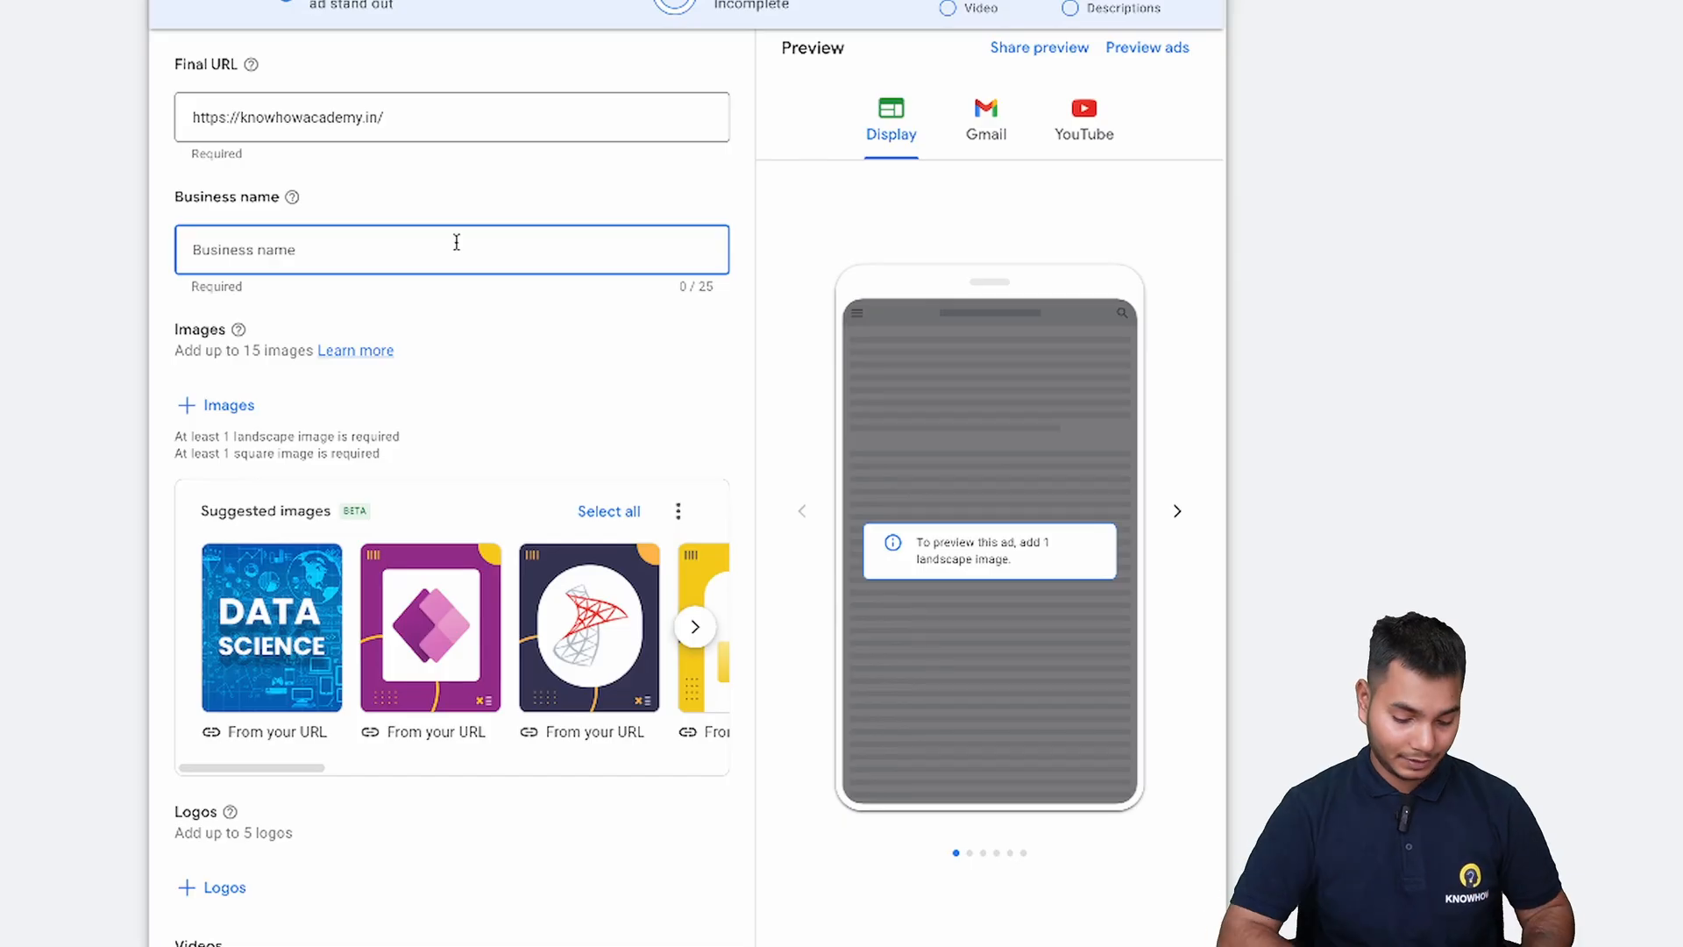
text(Knowho)
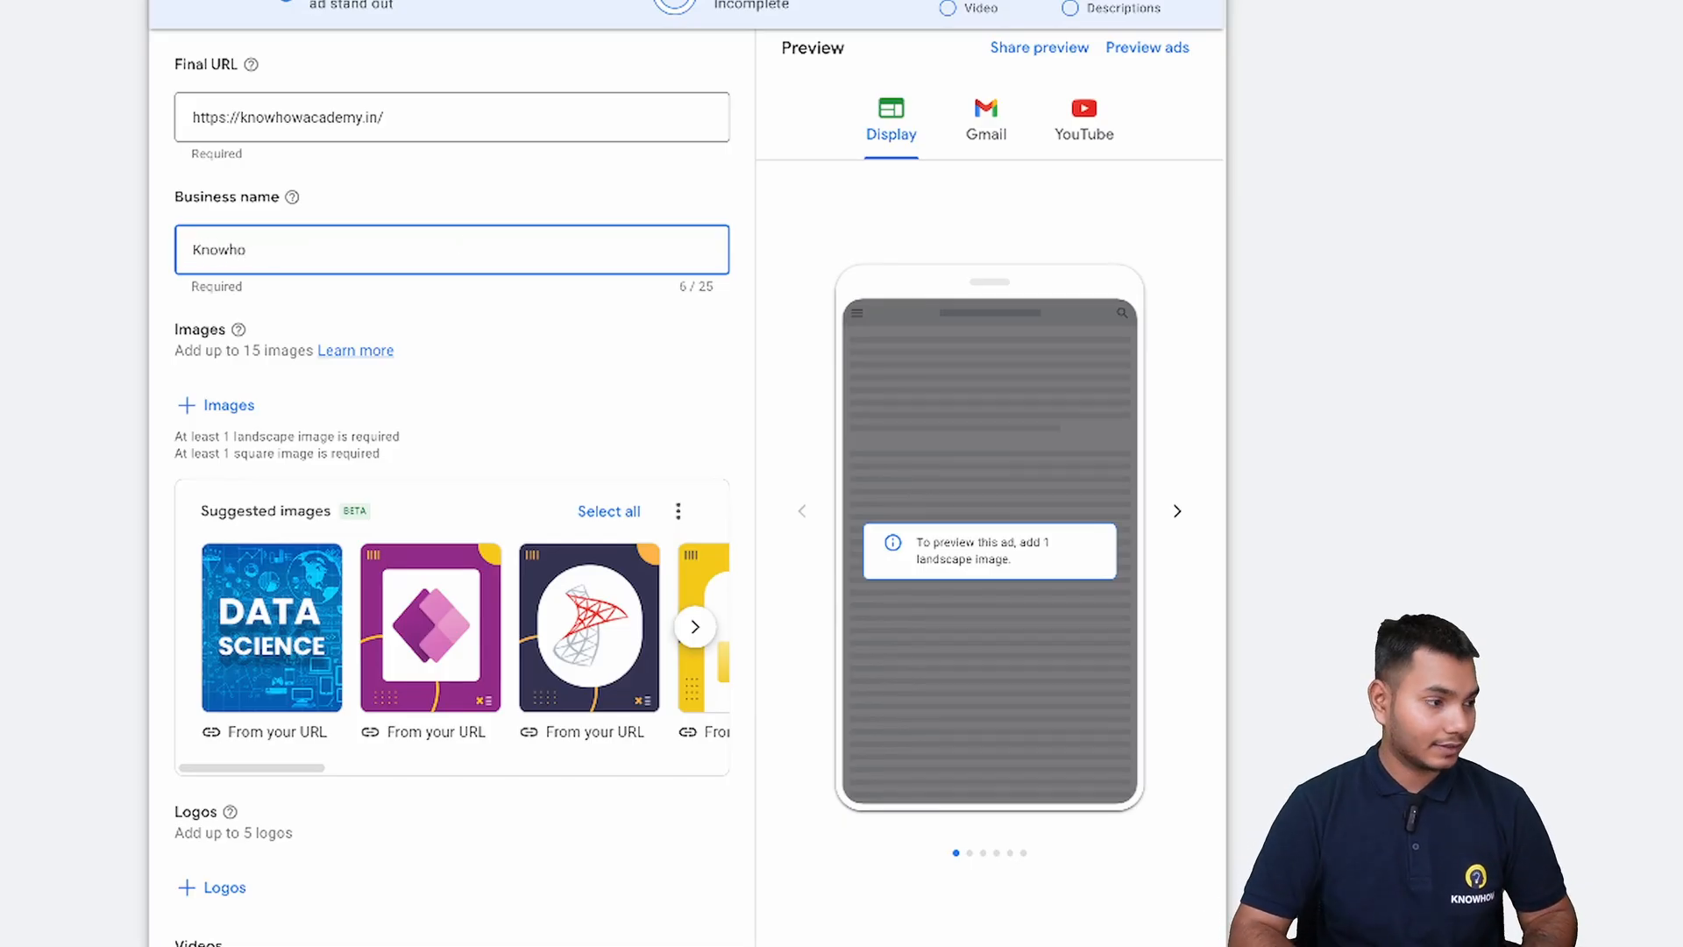
text(w academy)
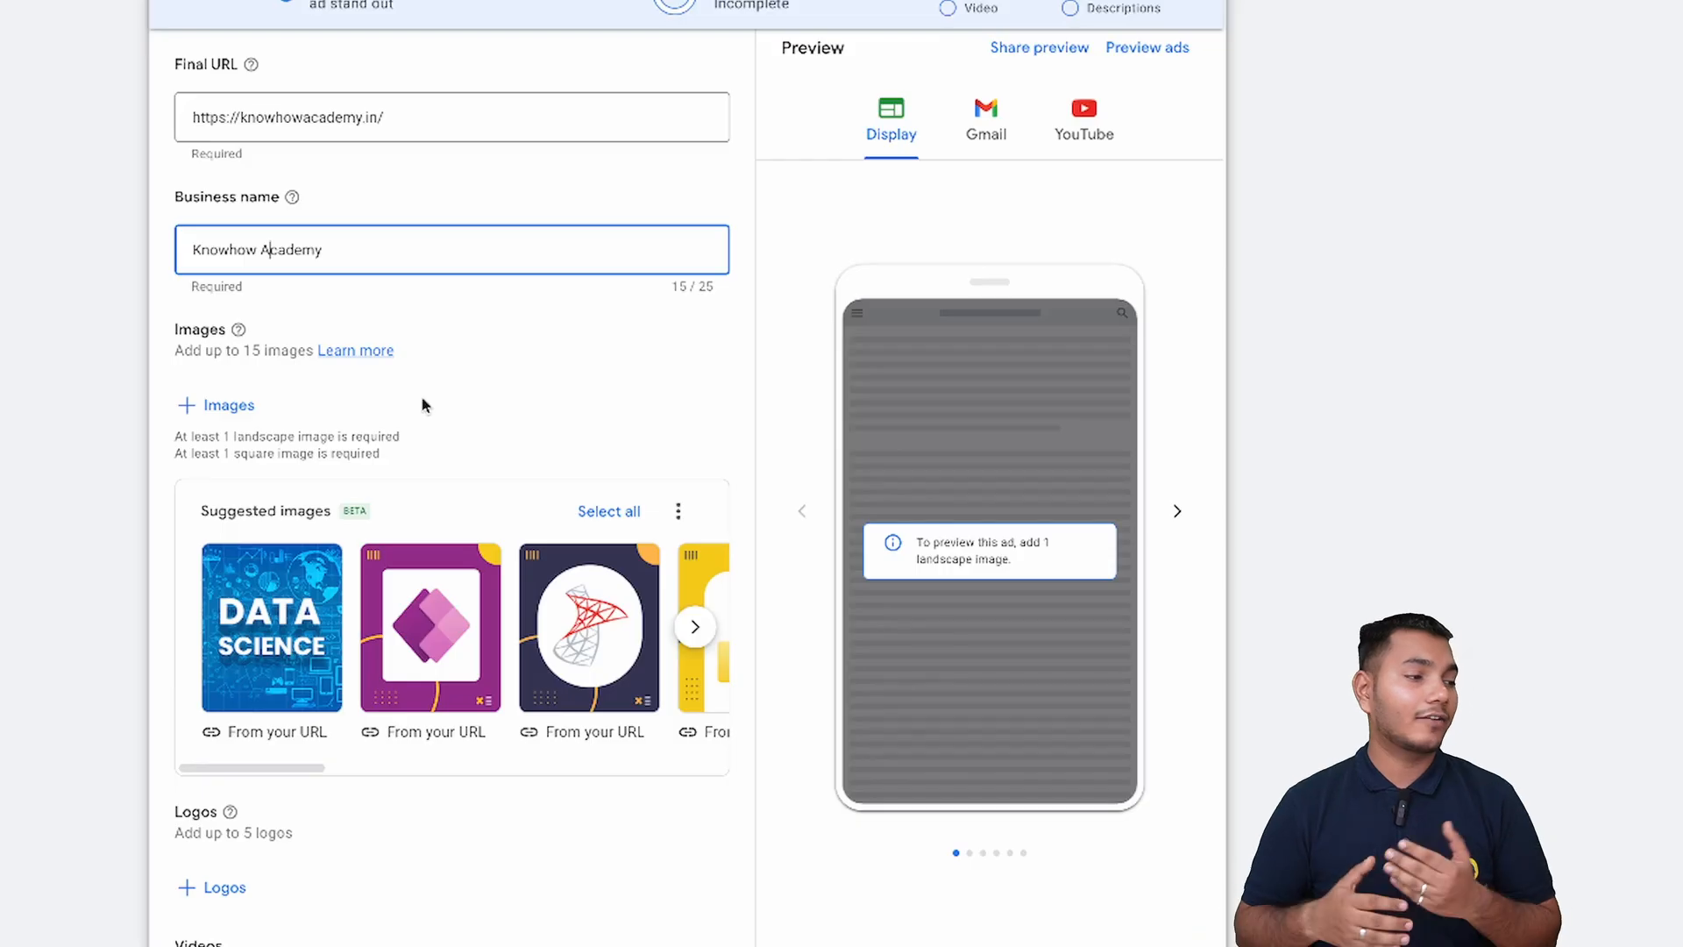
Start adding images to the ad and select all four suggested images based on the final URL.
click(194, 406)
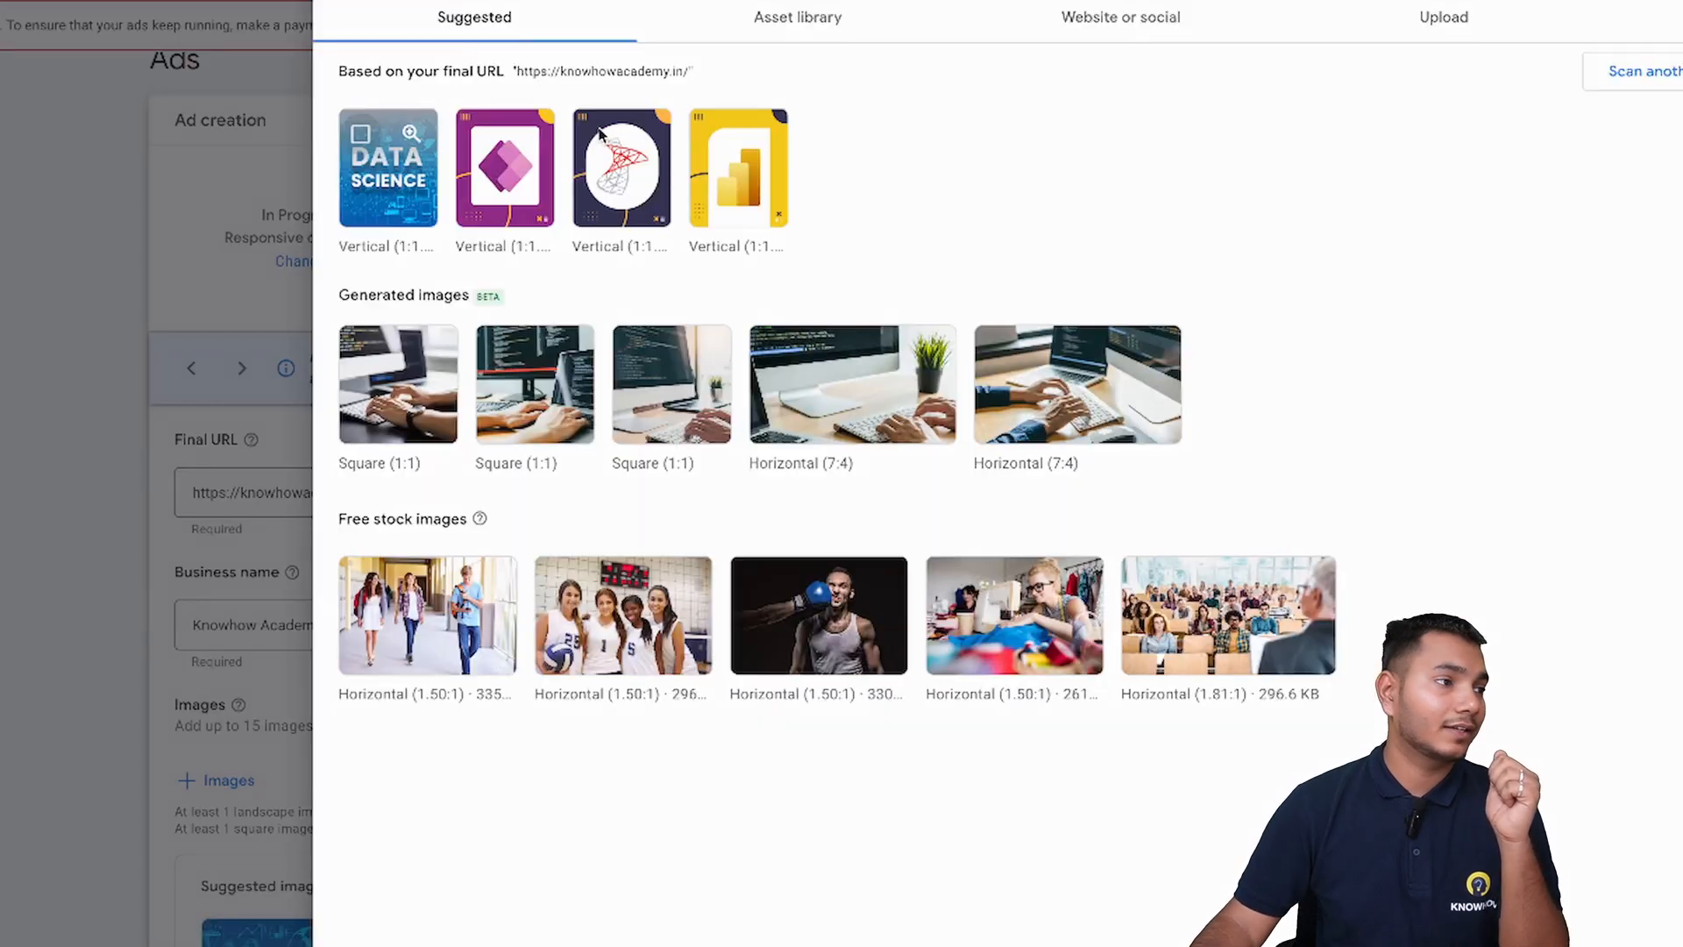
click(405, 168)
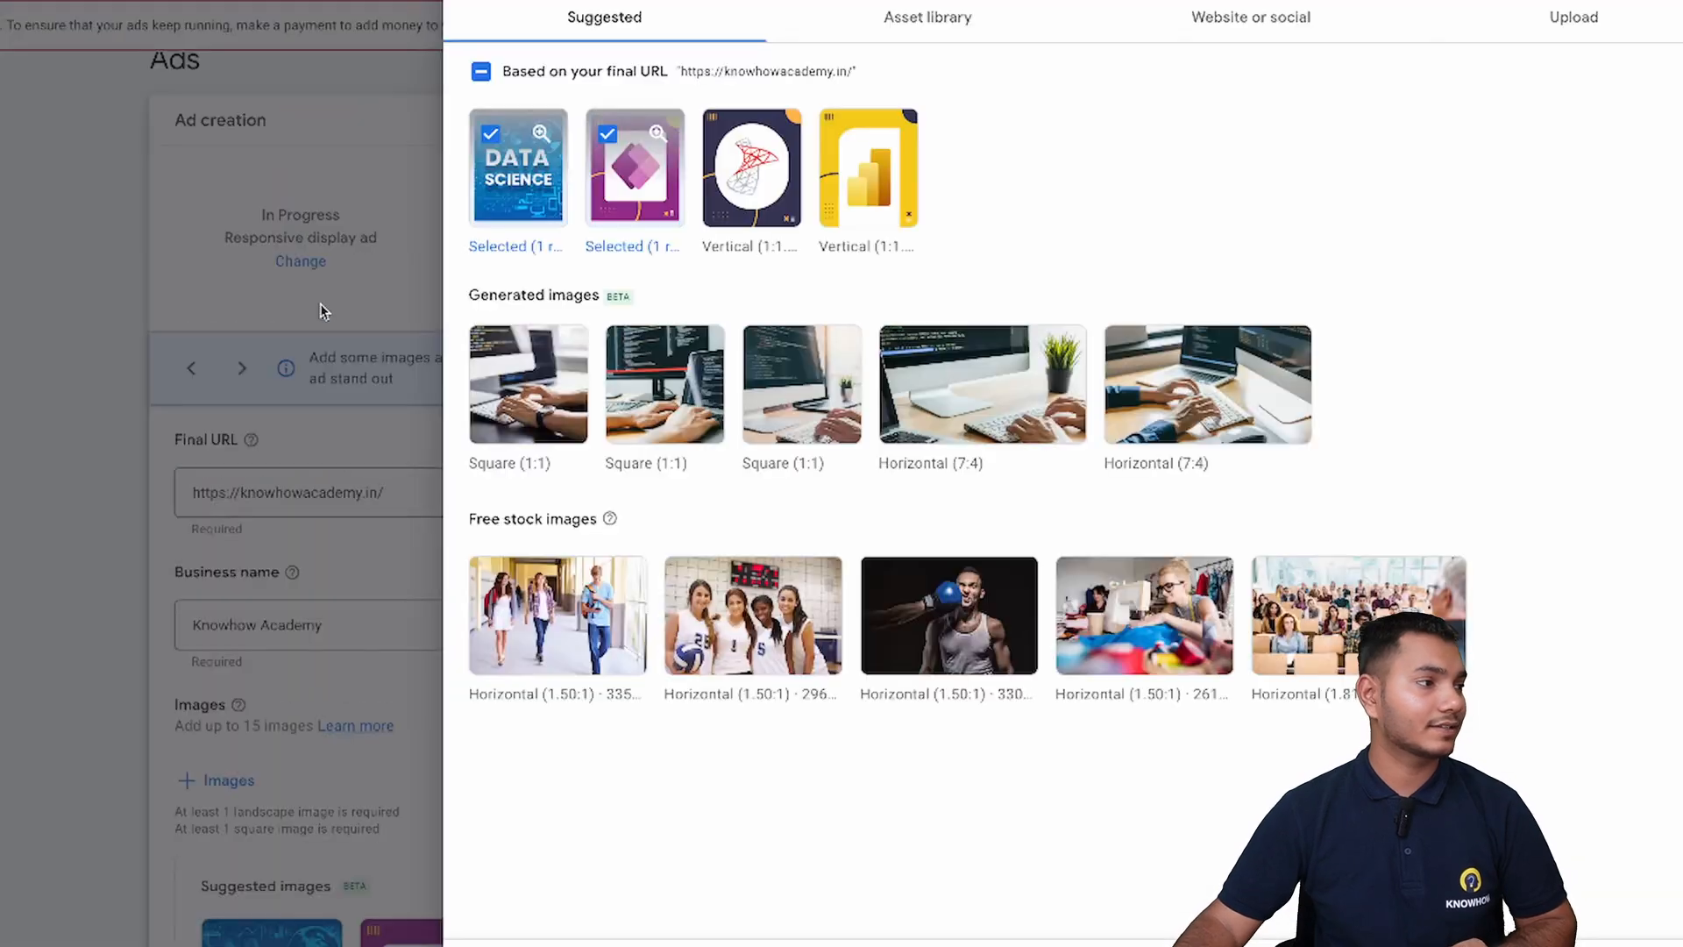
click(635, 167)
click(751, 166)
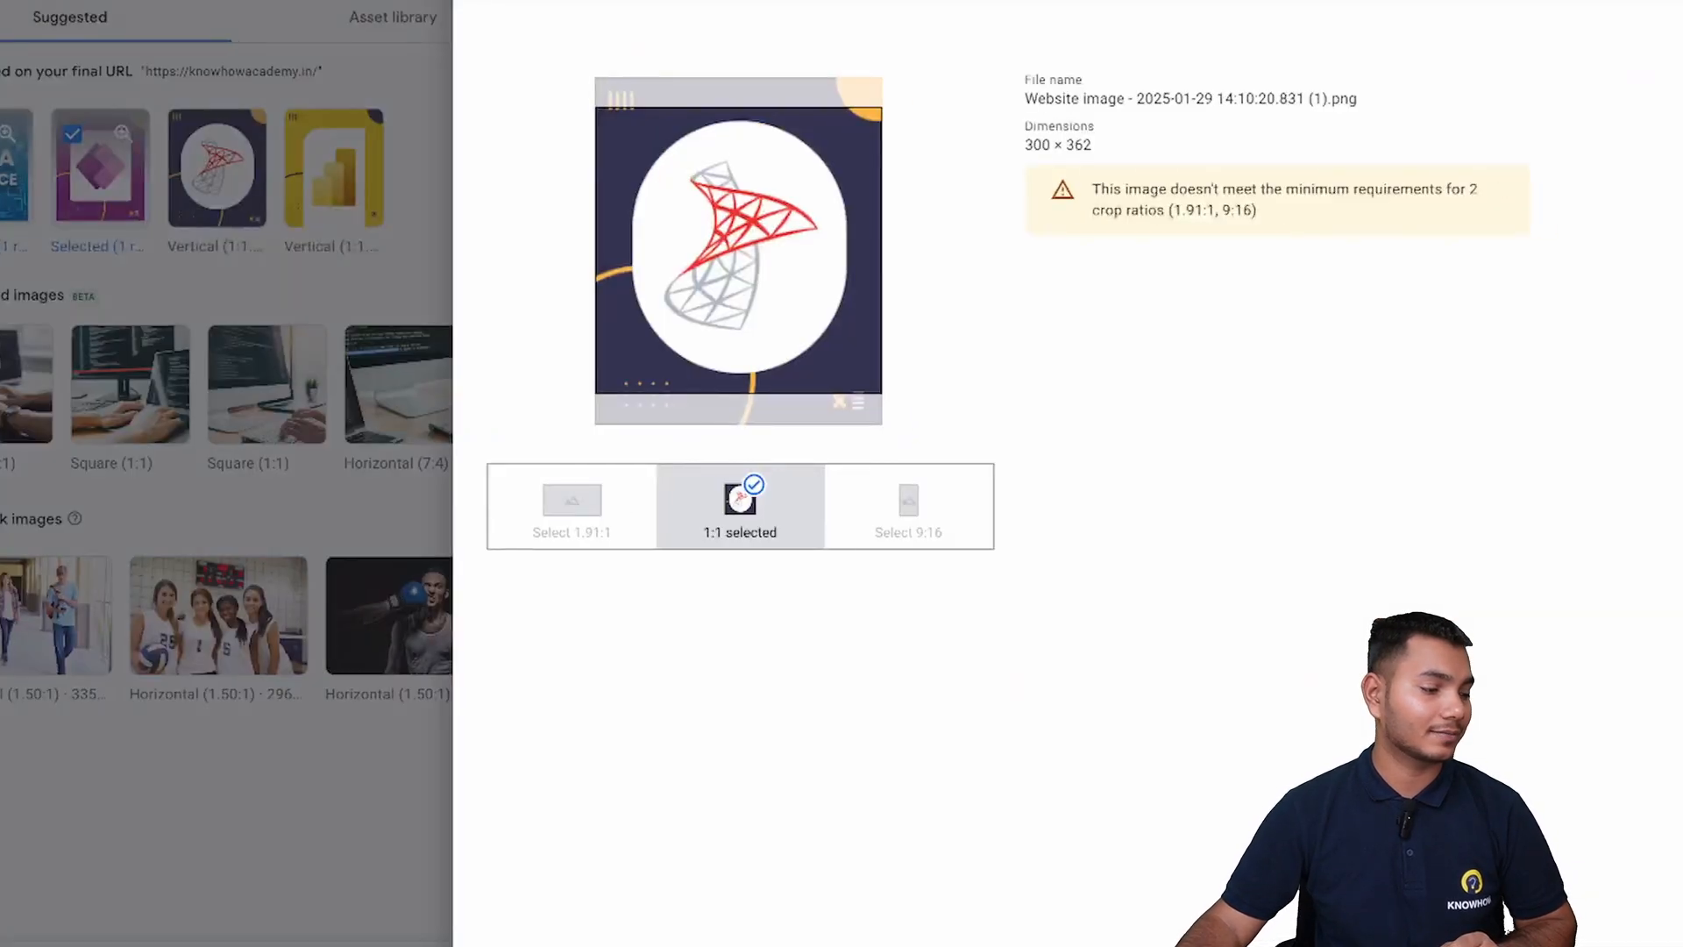
click(868, 167)
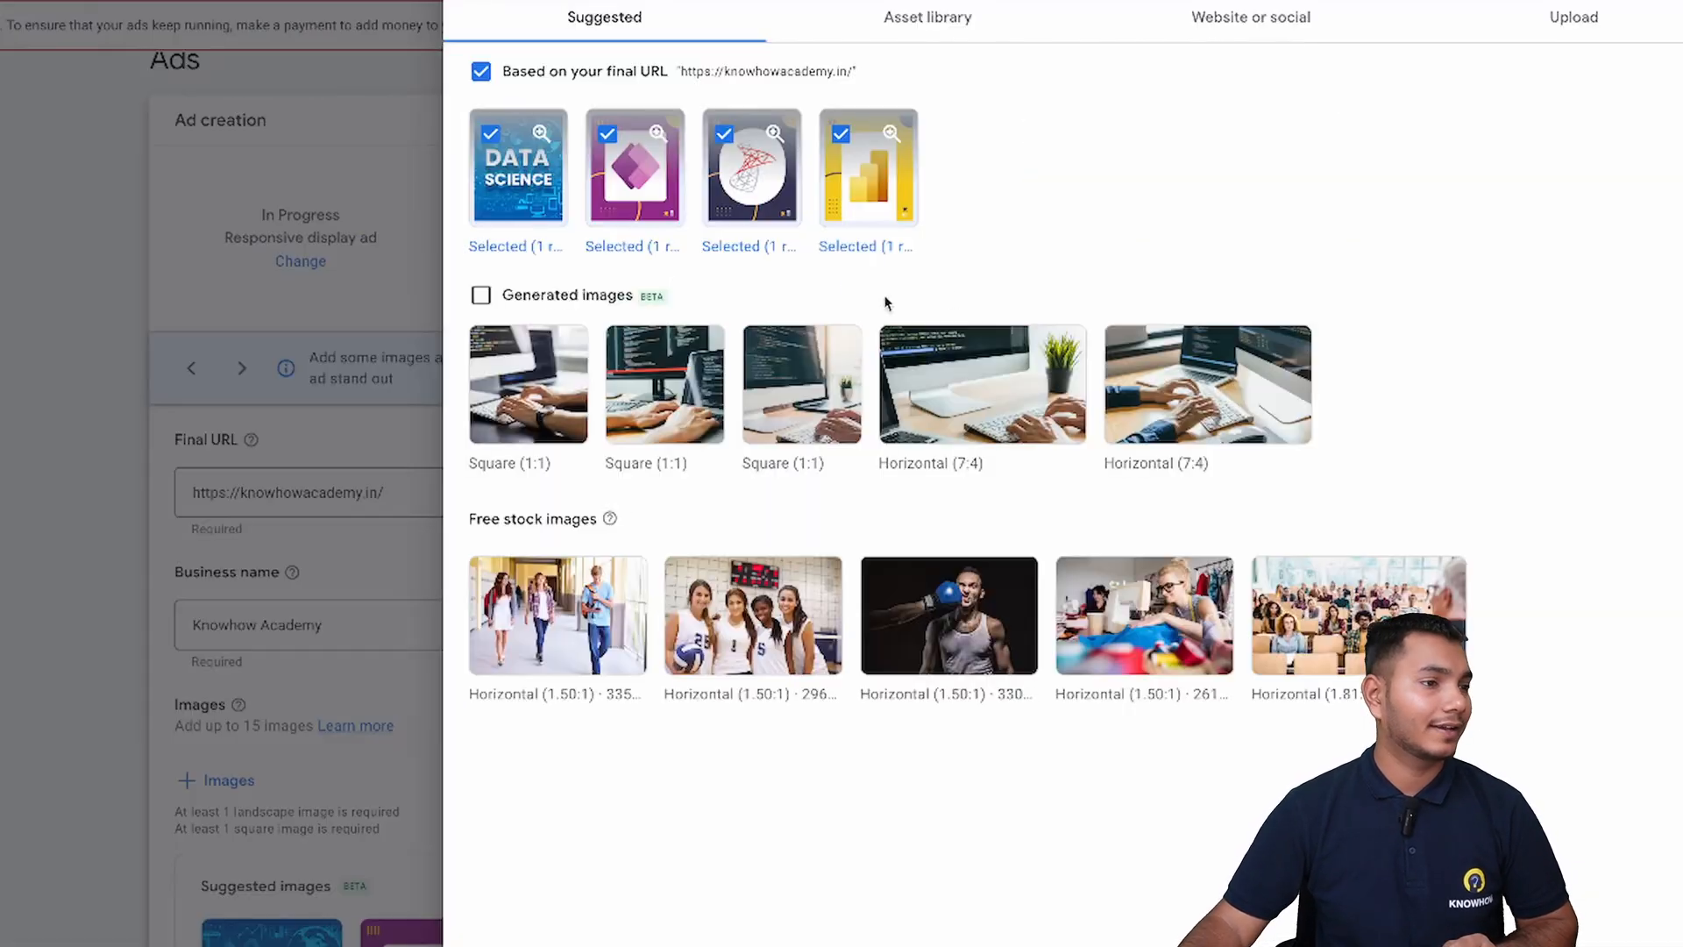
Look through the asset library, website or social, and upload sources available for the ad images.
click(933, 13)
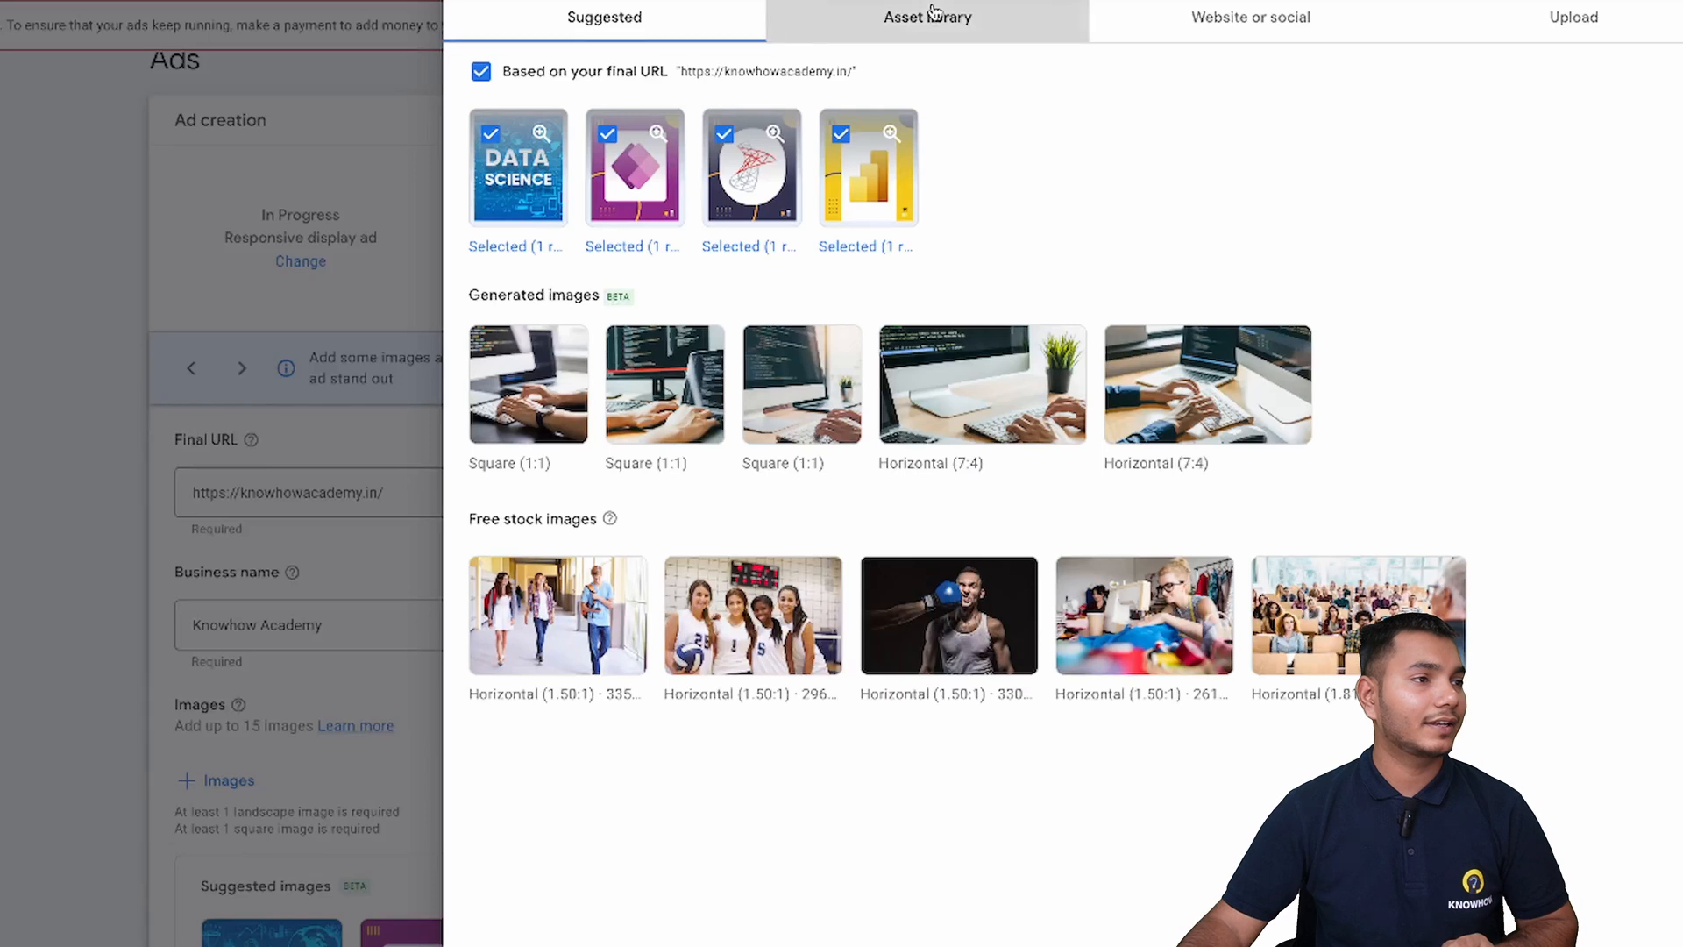
click(1163, 14)
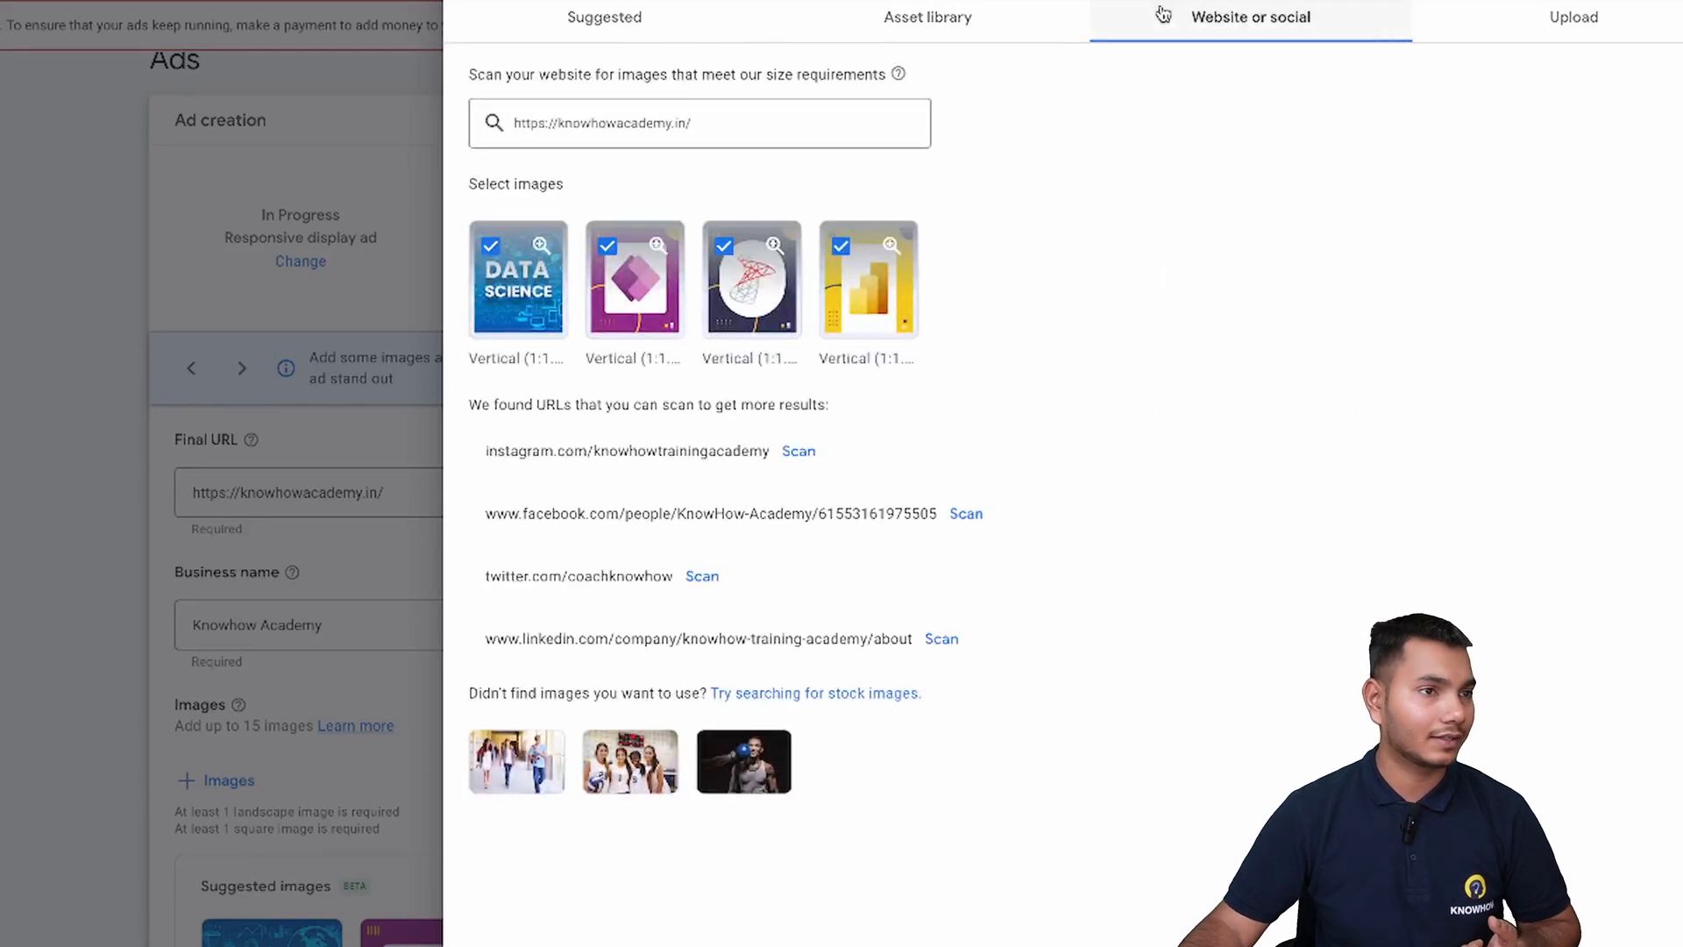
click(1540, 39)
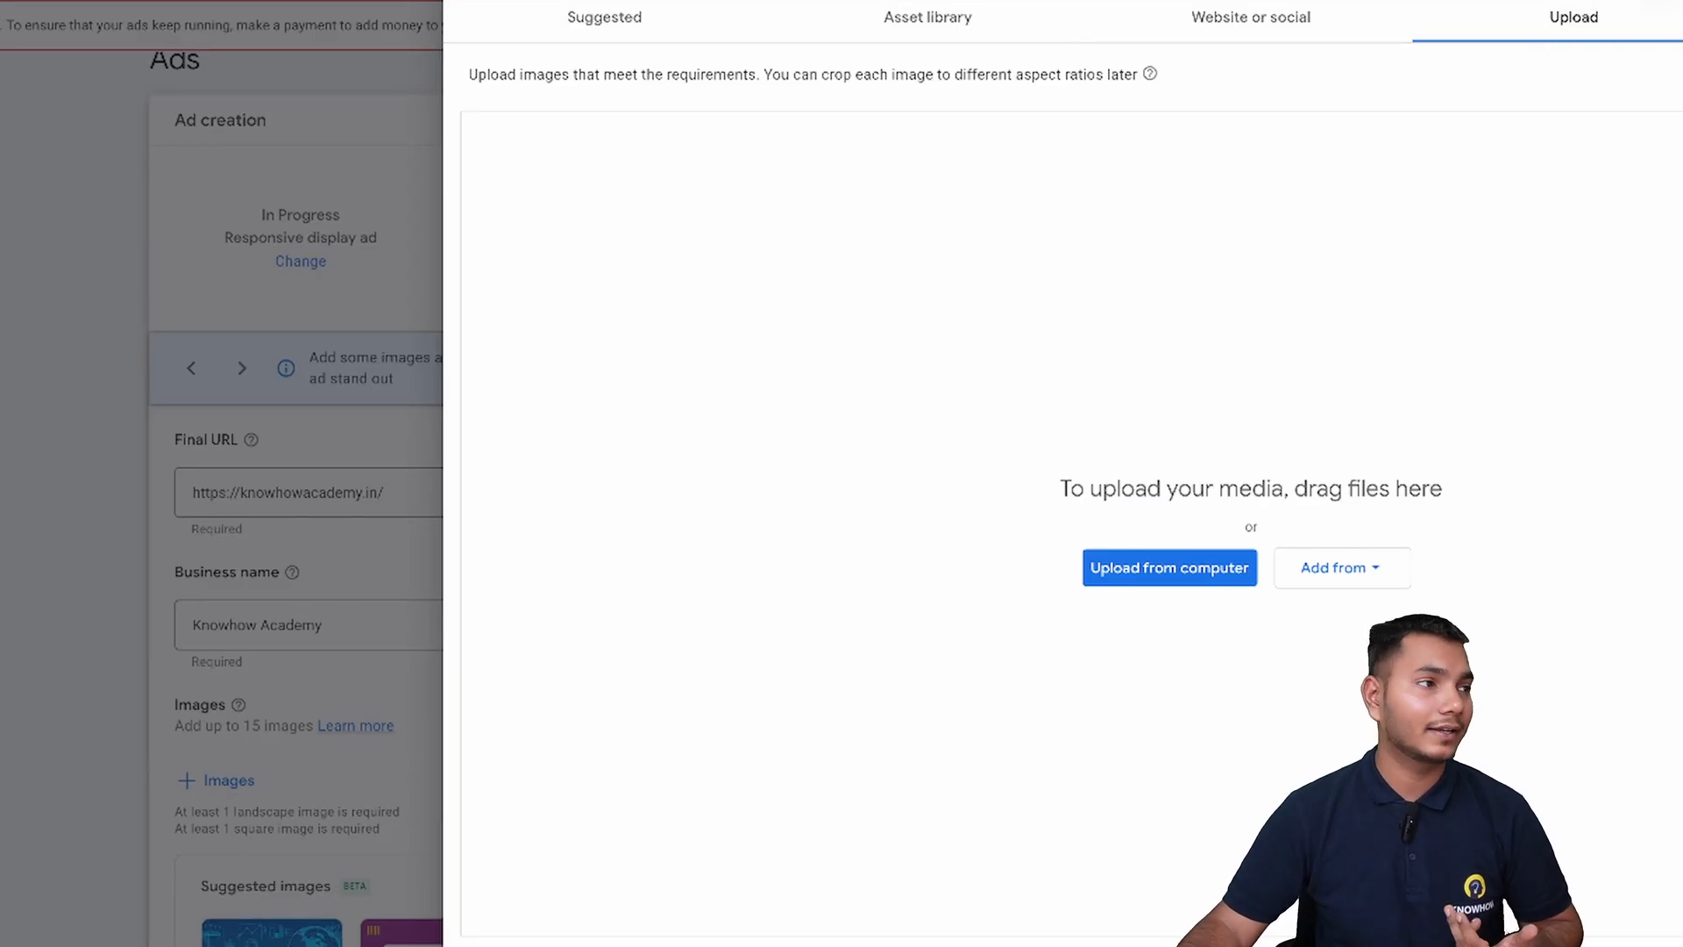
Add the first four free stock images from the suggestions to the ad and save the image selection.
click(605, 18)
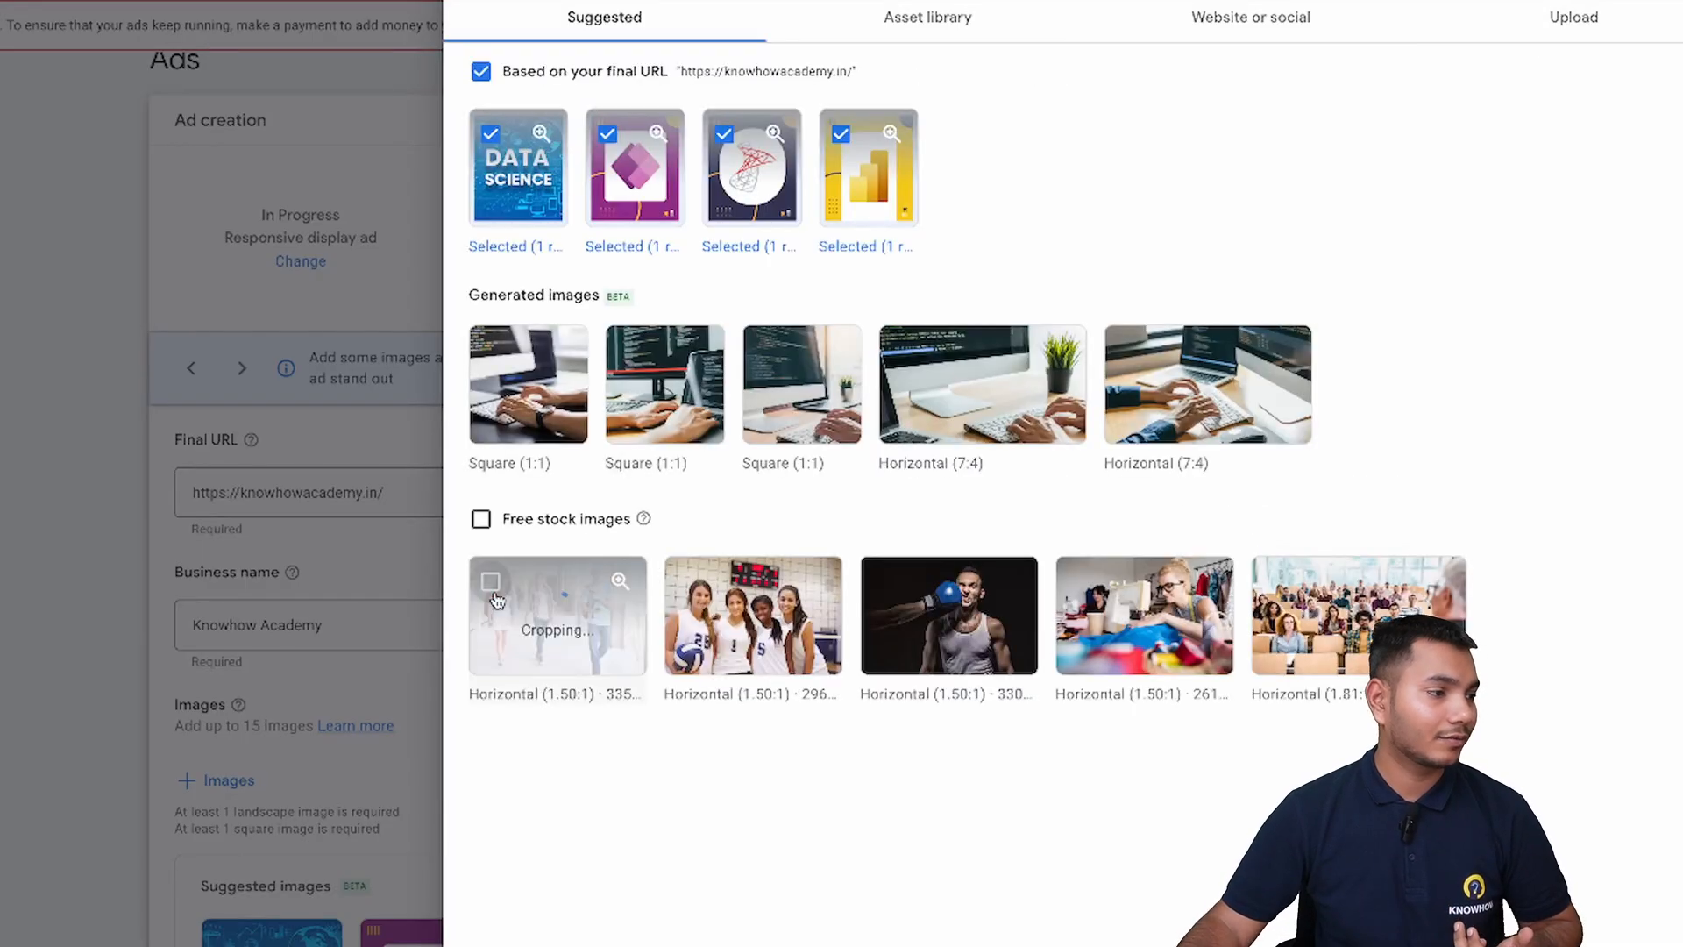
click(566, 605)
click(686, 581)
click(882, 581)
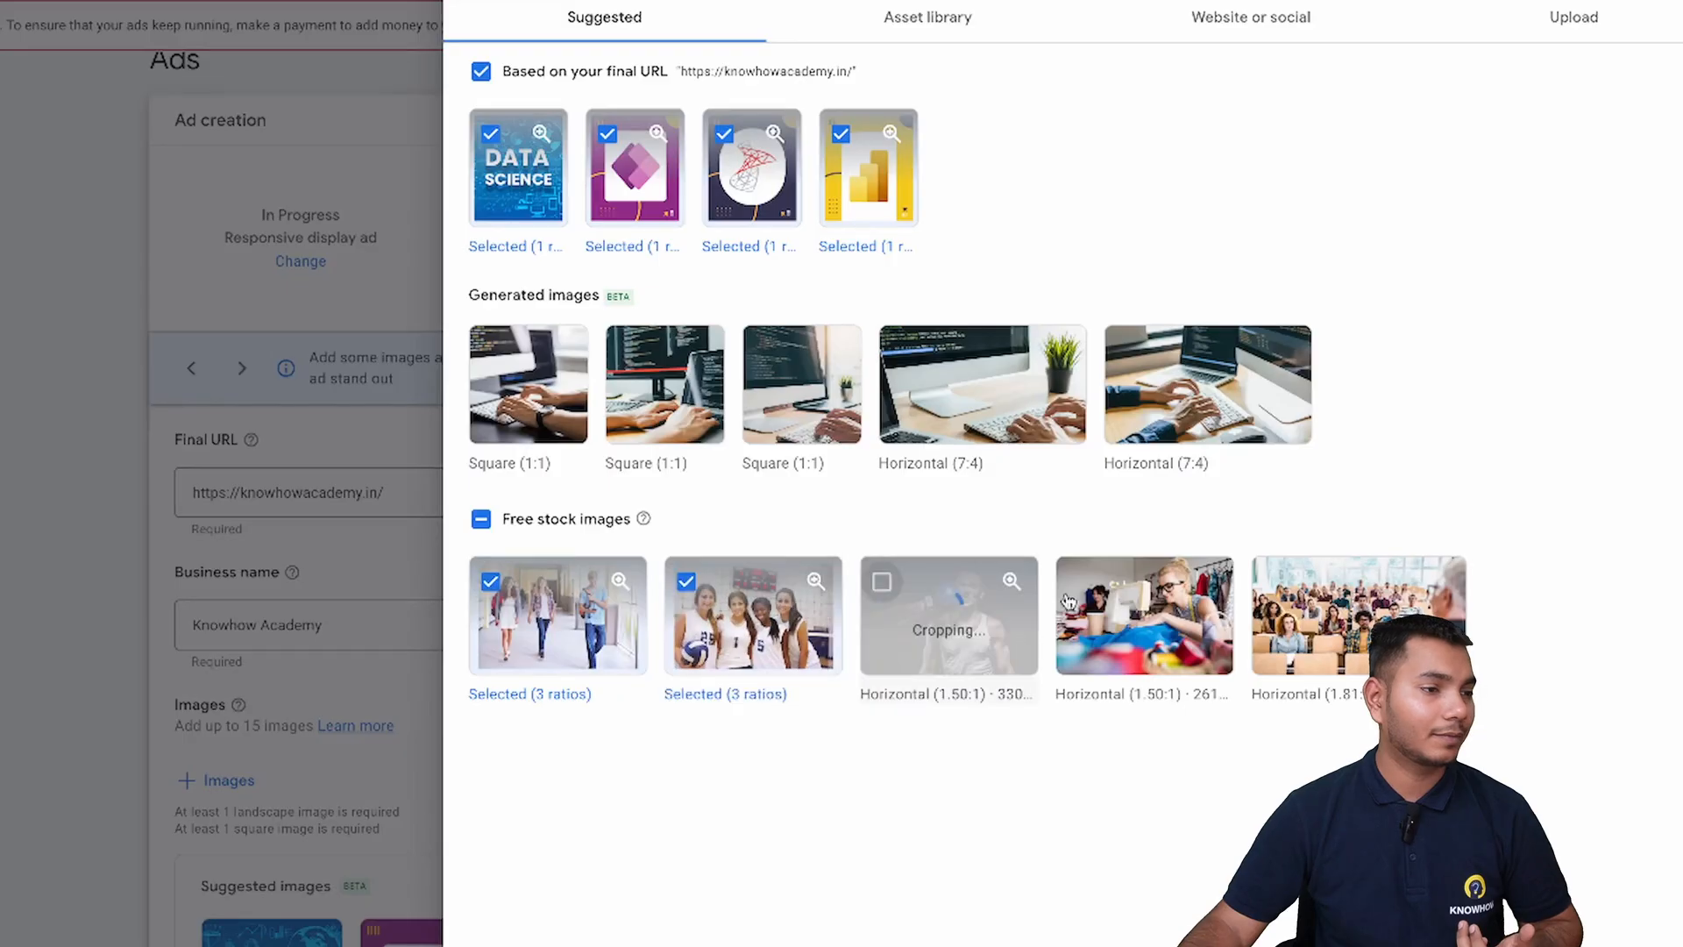
click(1080, 586)
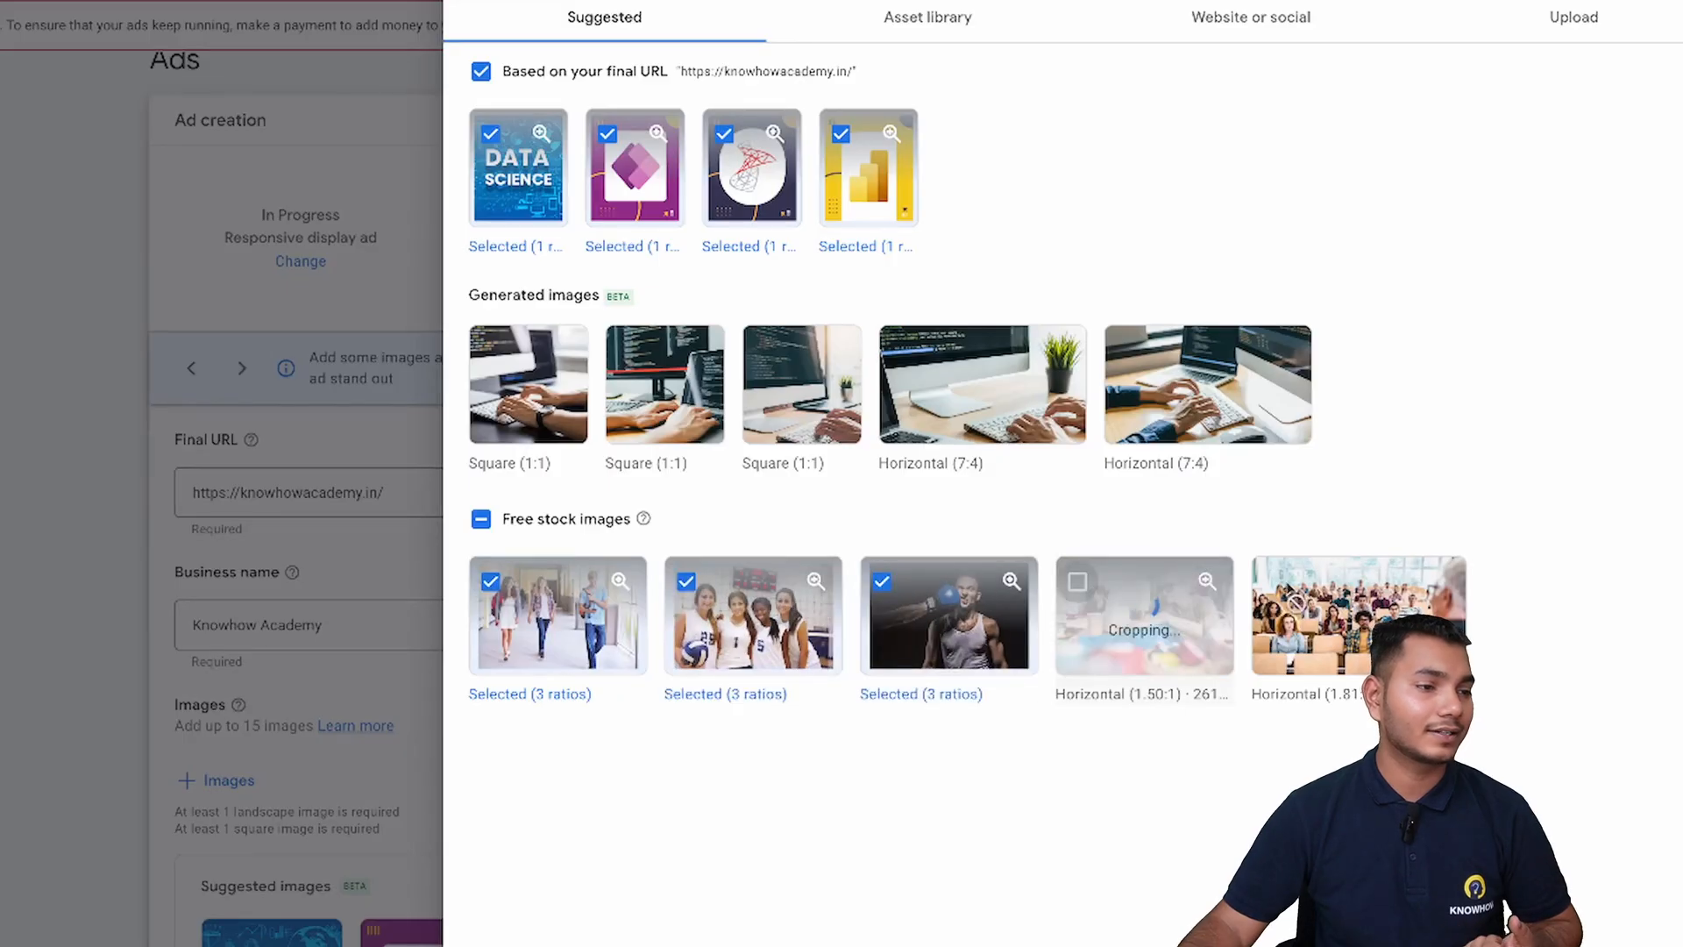
scroll(807, 582, down, 5)
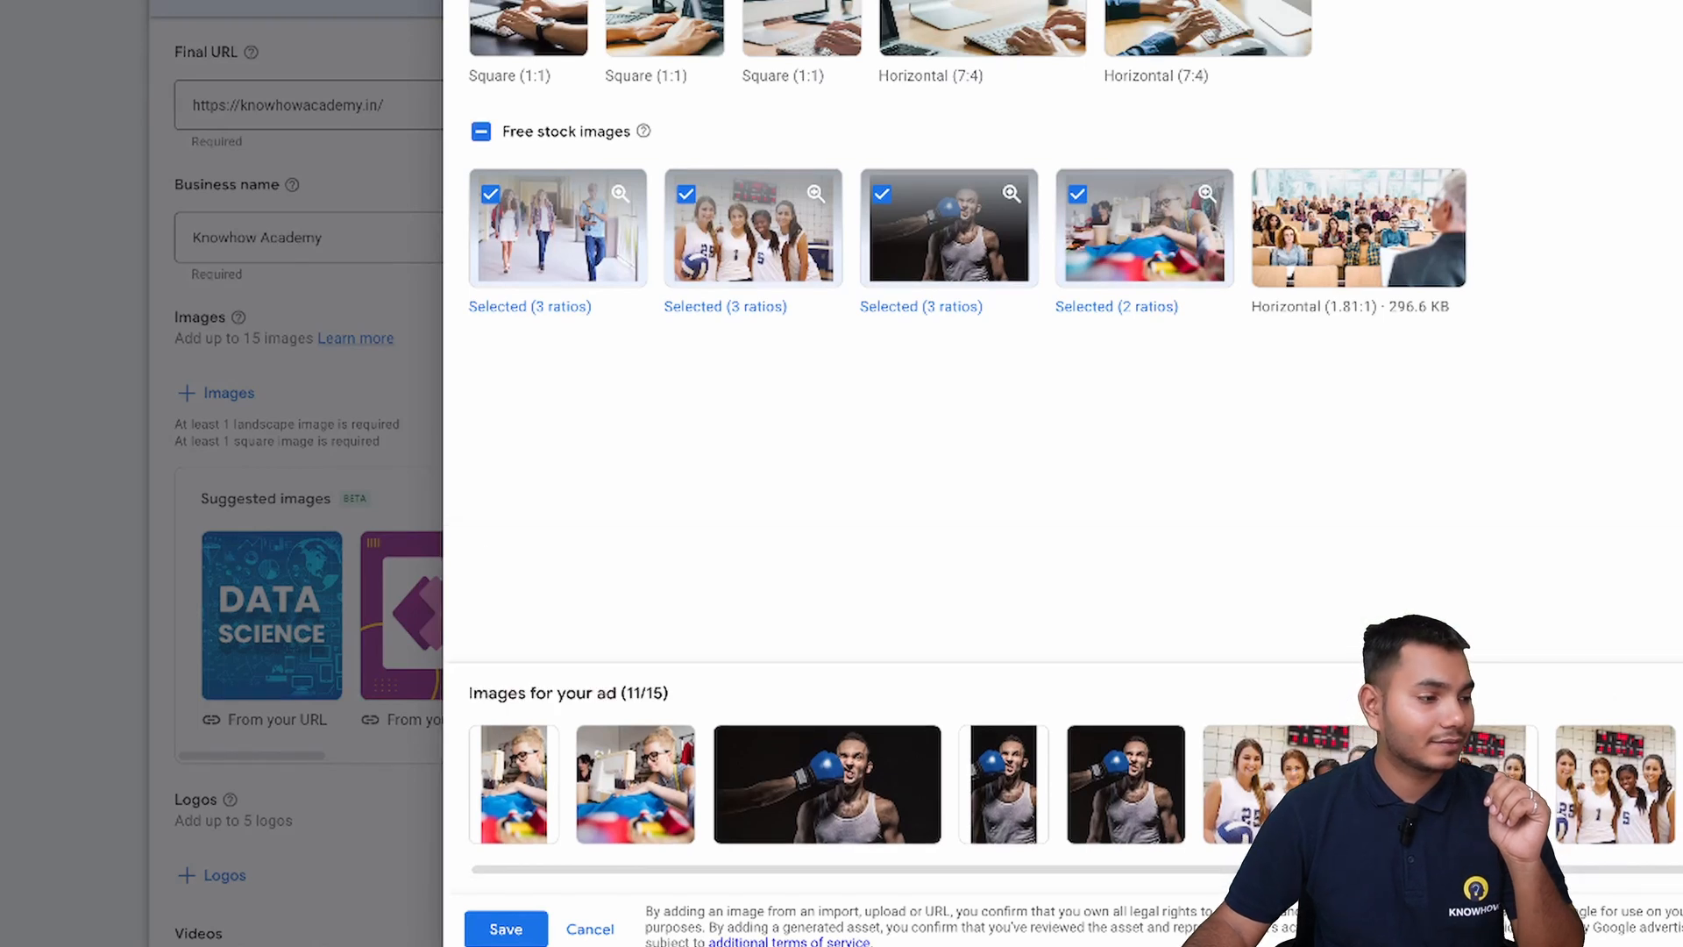
click(500, 927)
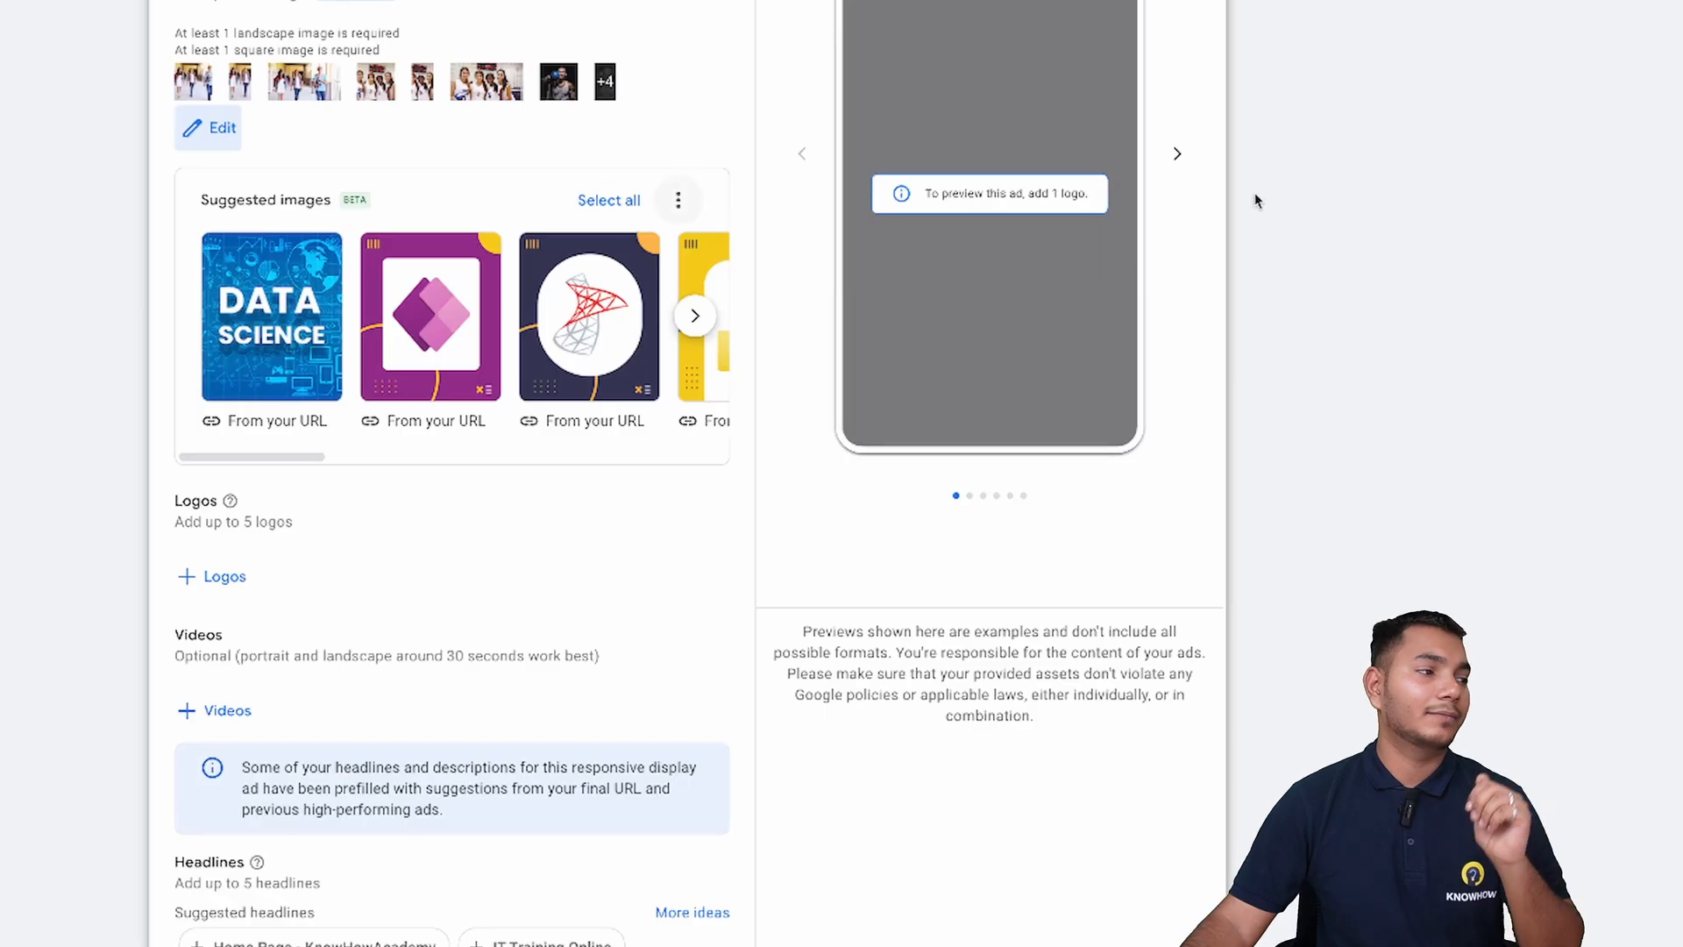
Add the yellow bar-chart image and the dark image with the red emblem from the asset library as ad logos and save.
scroll(1266, 203, up, 4)
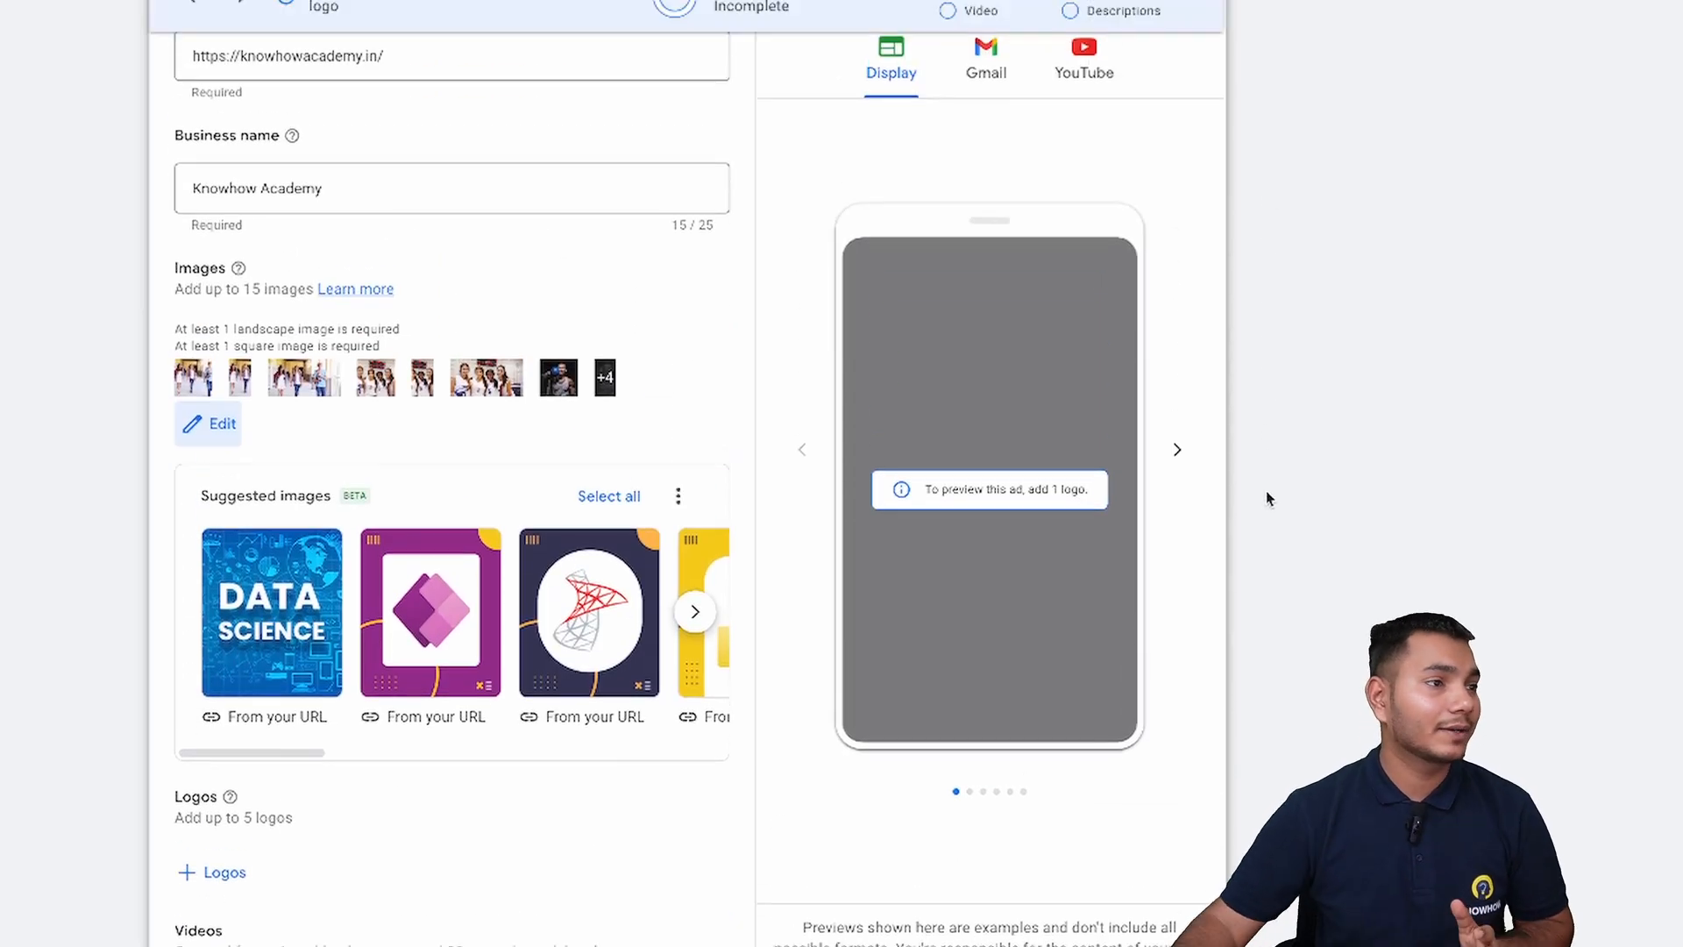
scroll(1266, 498, up, 1)
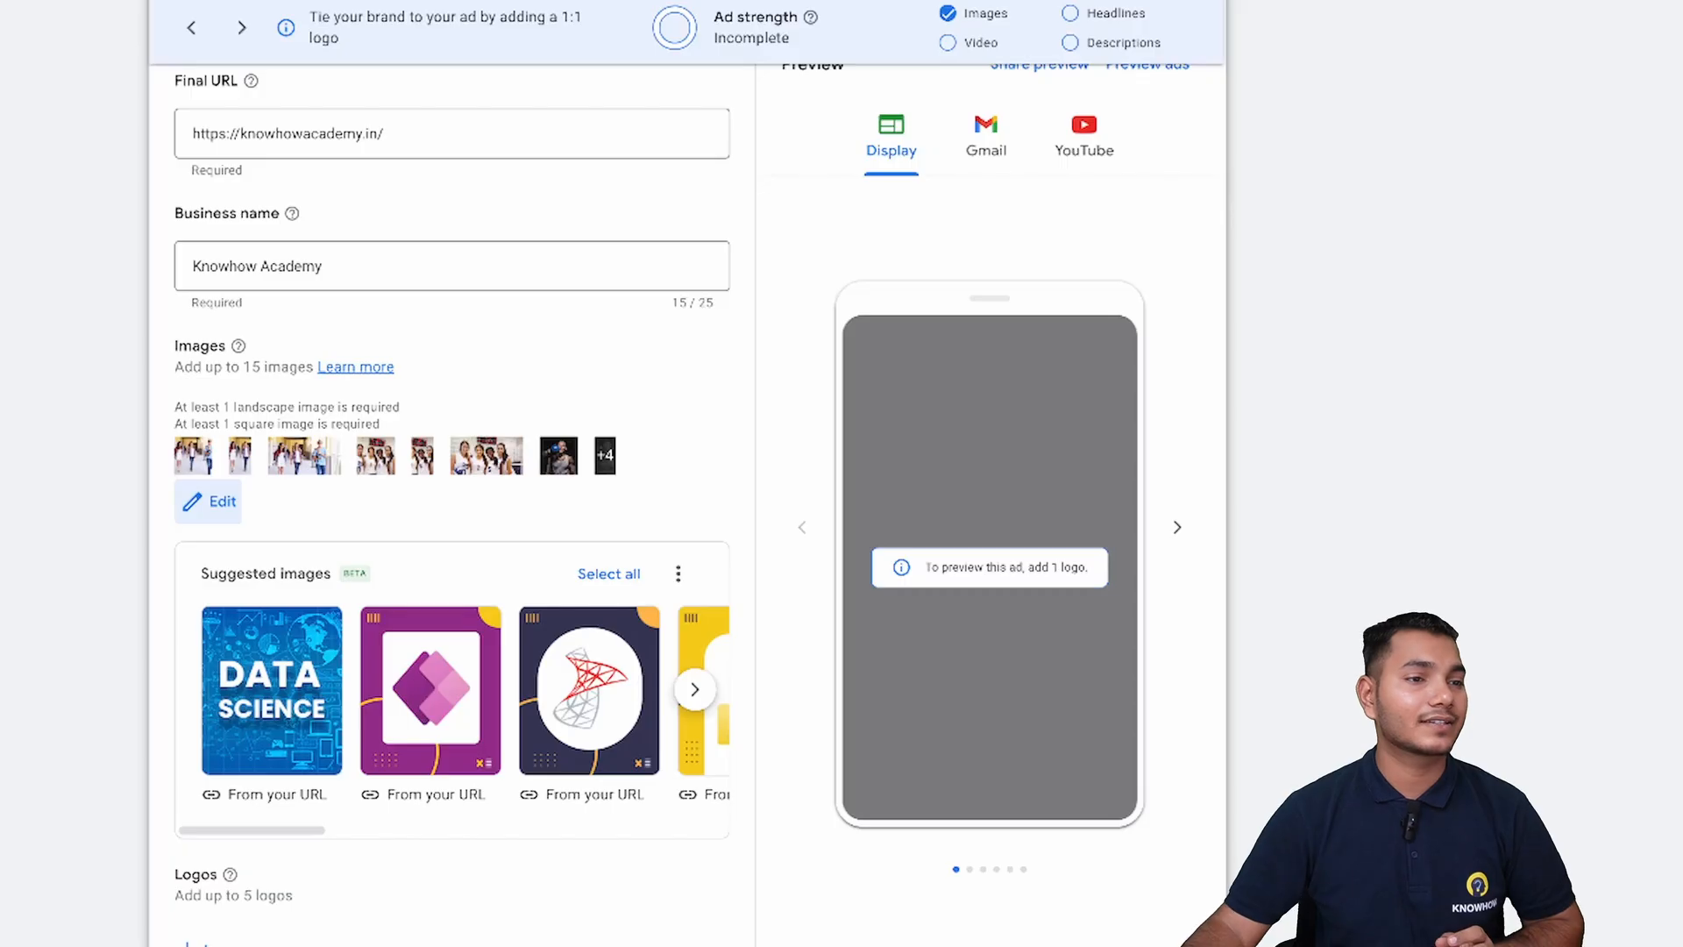
scroll(1443, 444, down, 7)
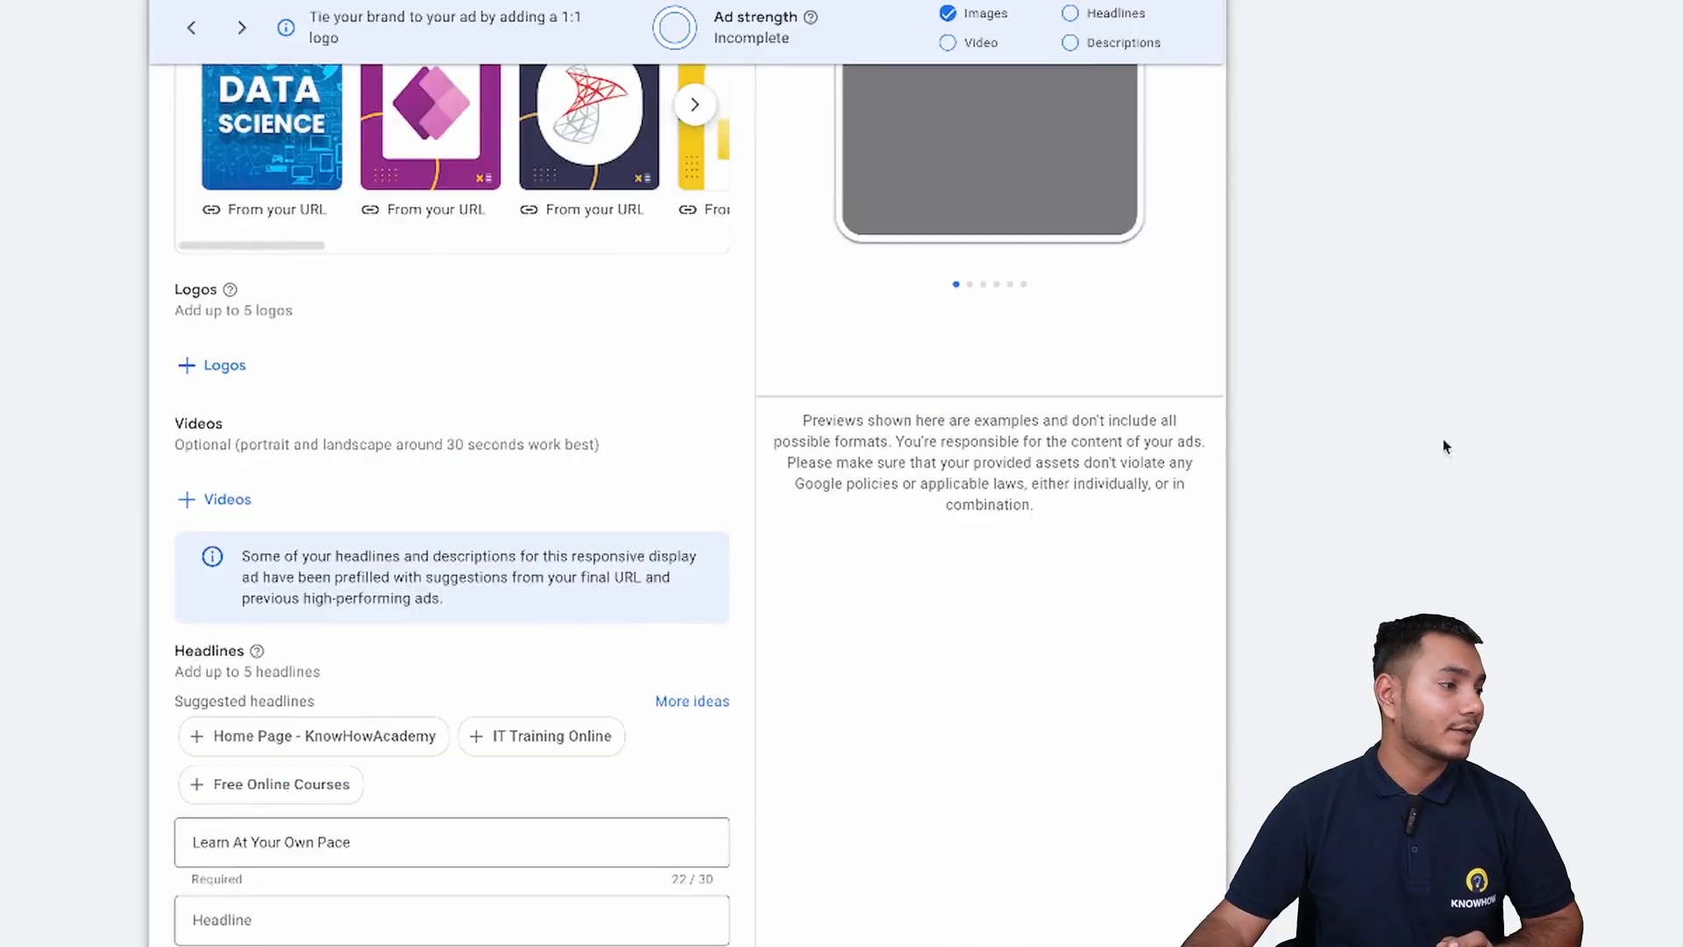
click(211, 367)
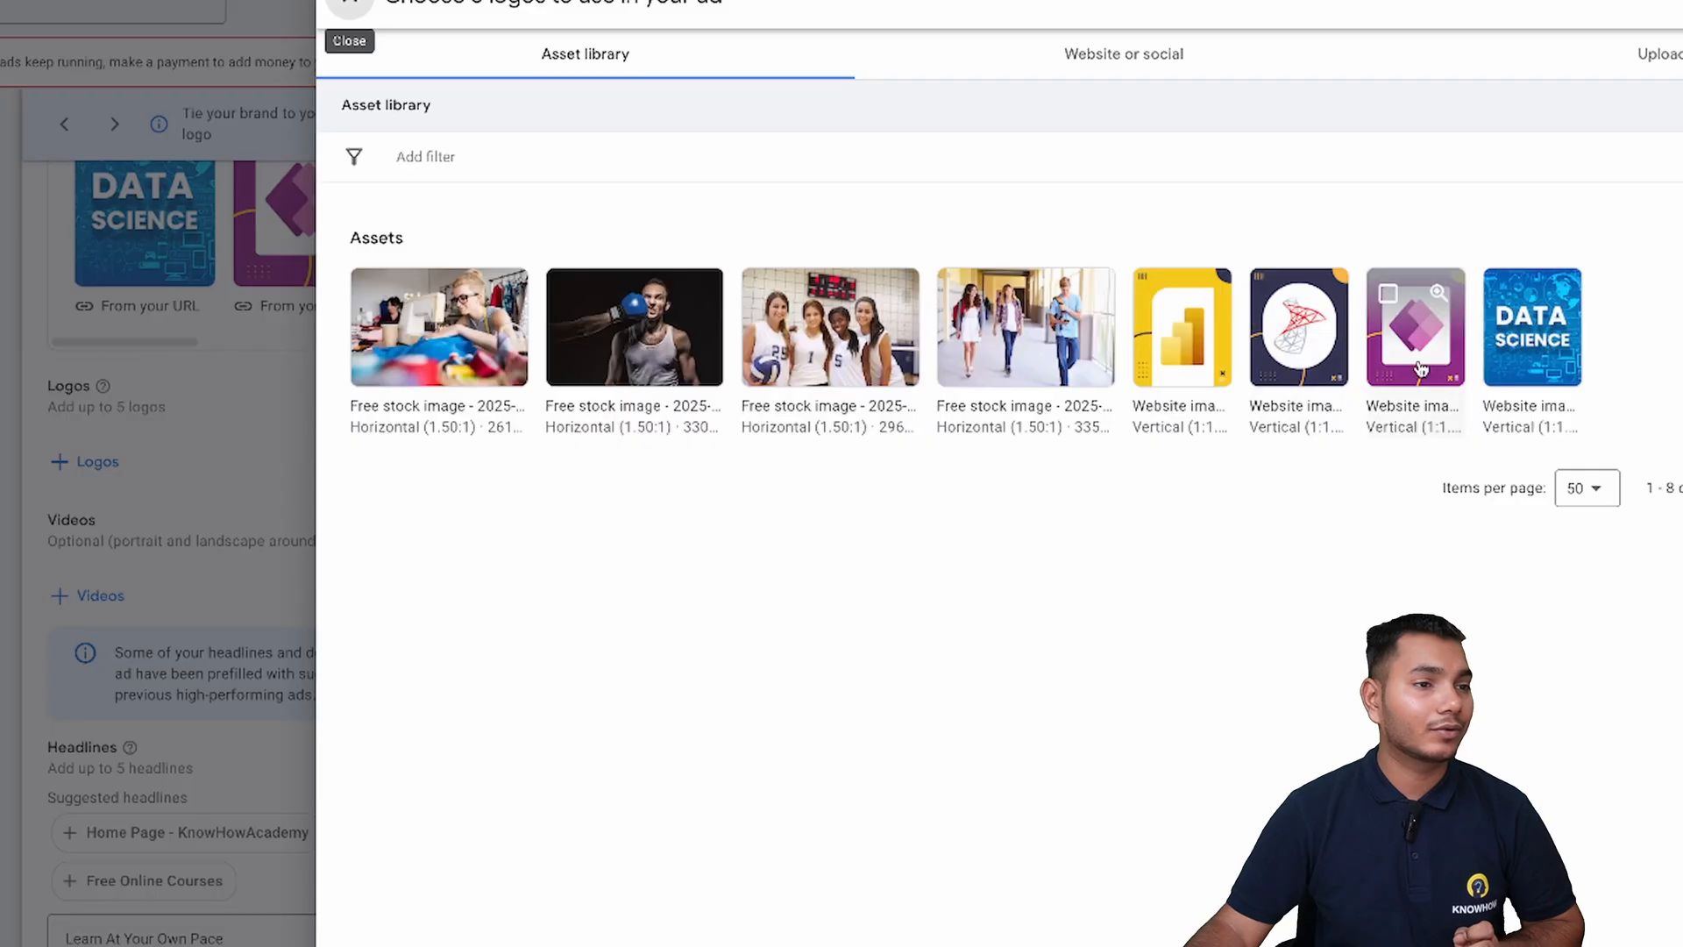
click(1214, 371)
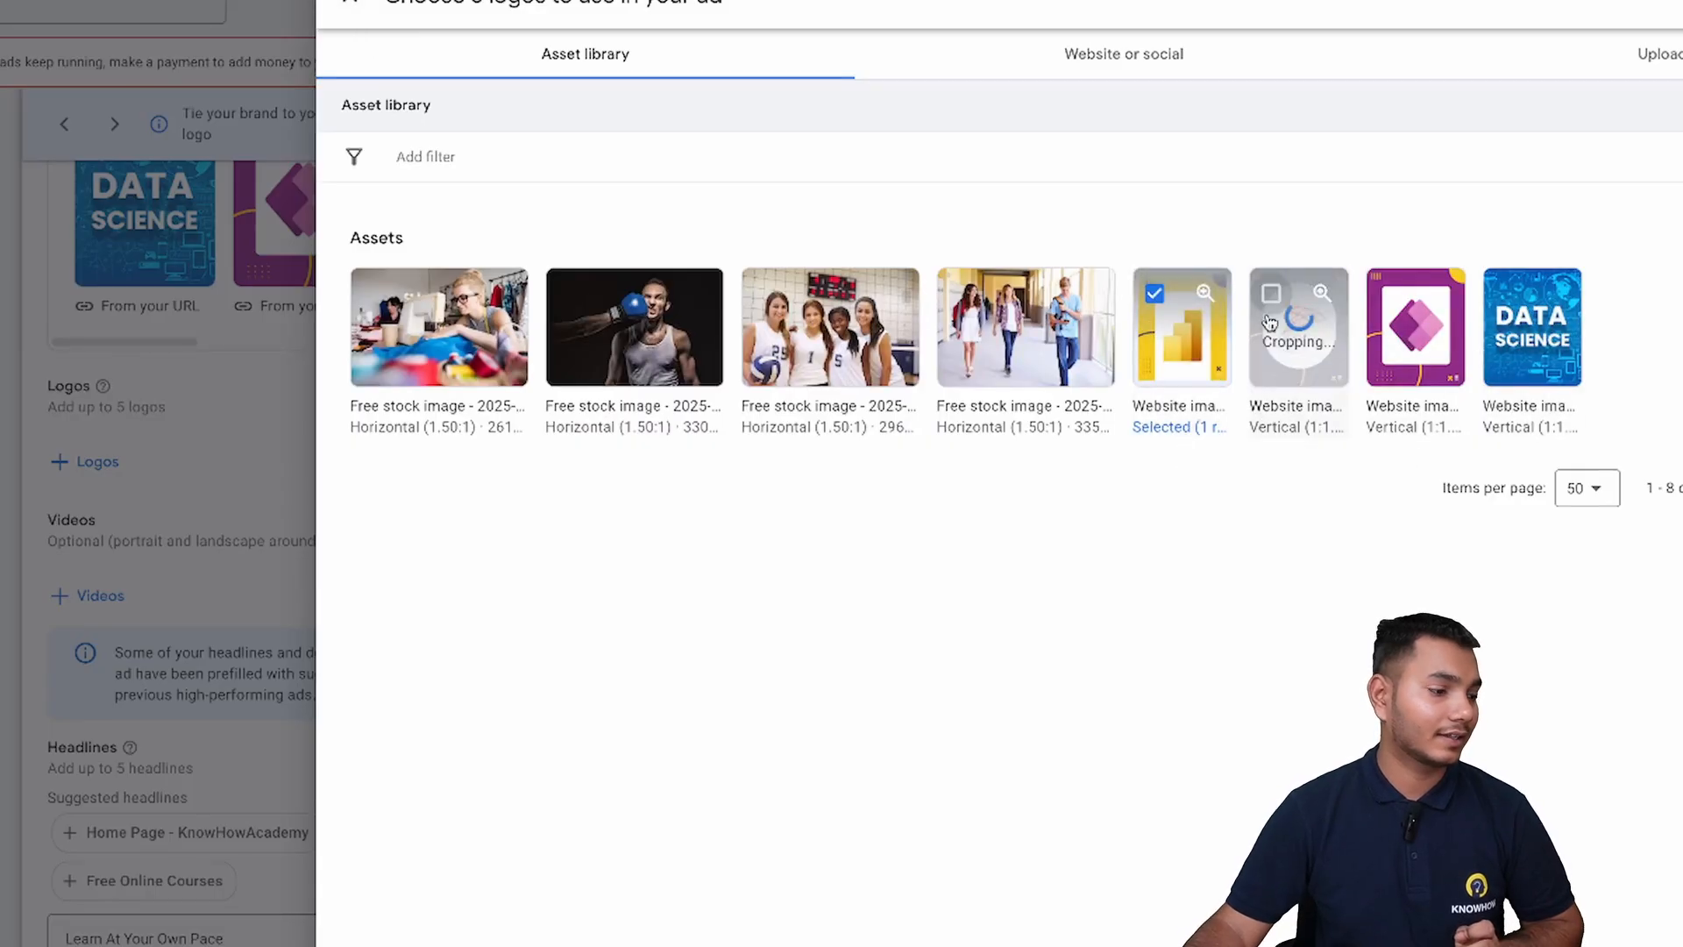
click(1297, 359)
scroll(394, 790, down, 5)
click(379, 928)
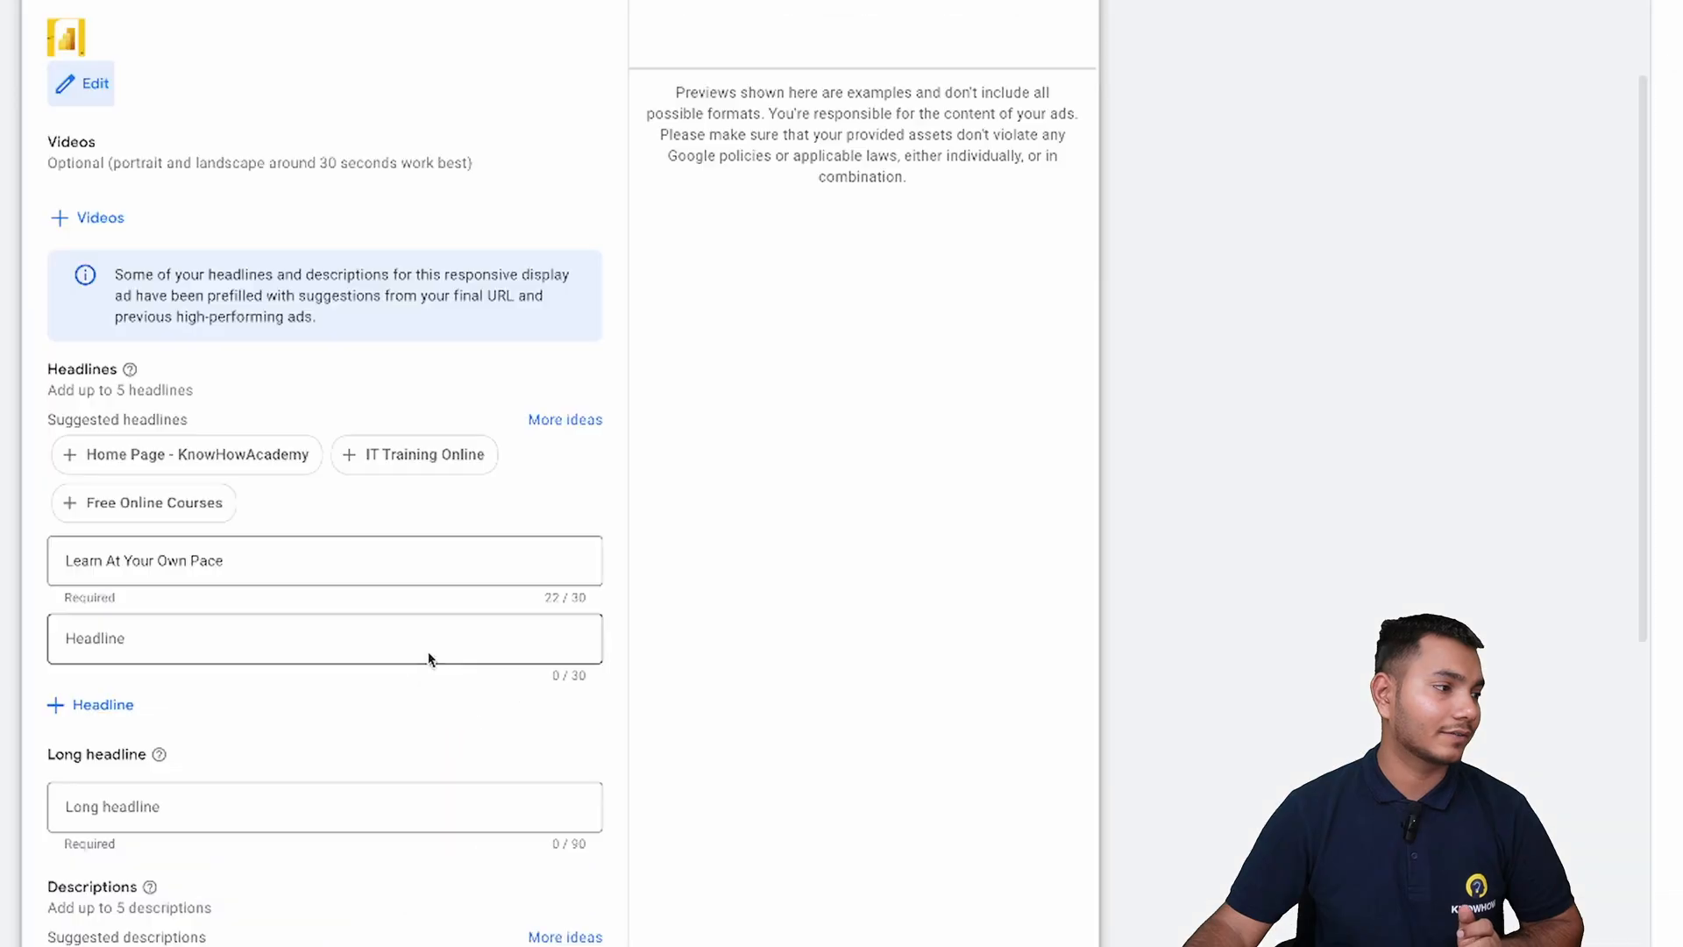
Reopen the ad's logo selection to check the chosen logos, and close it without changes.
click(94, 84)
scroll(1465, 249, up, 3)
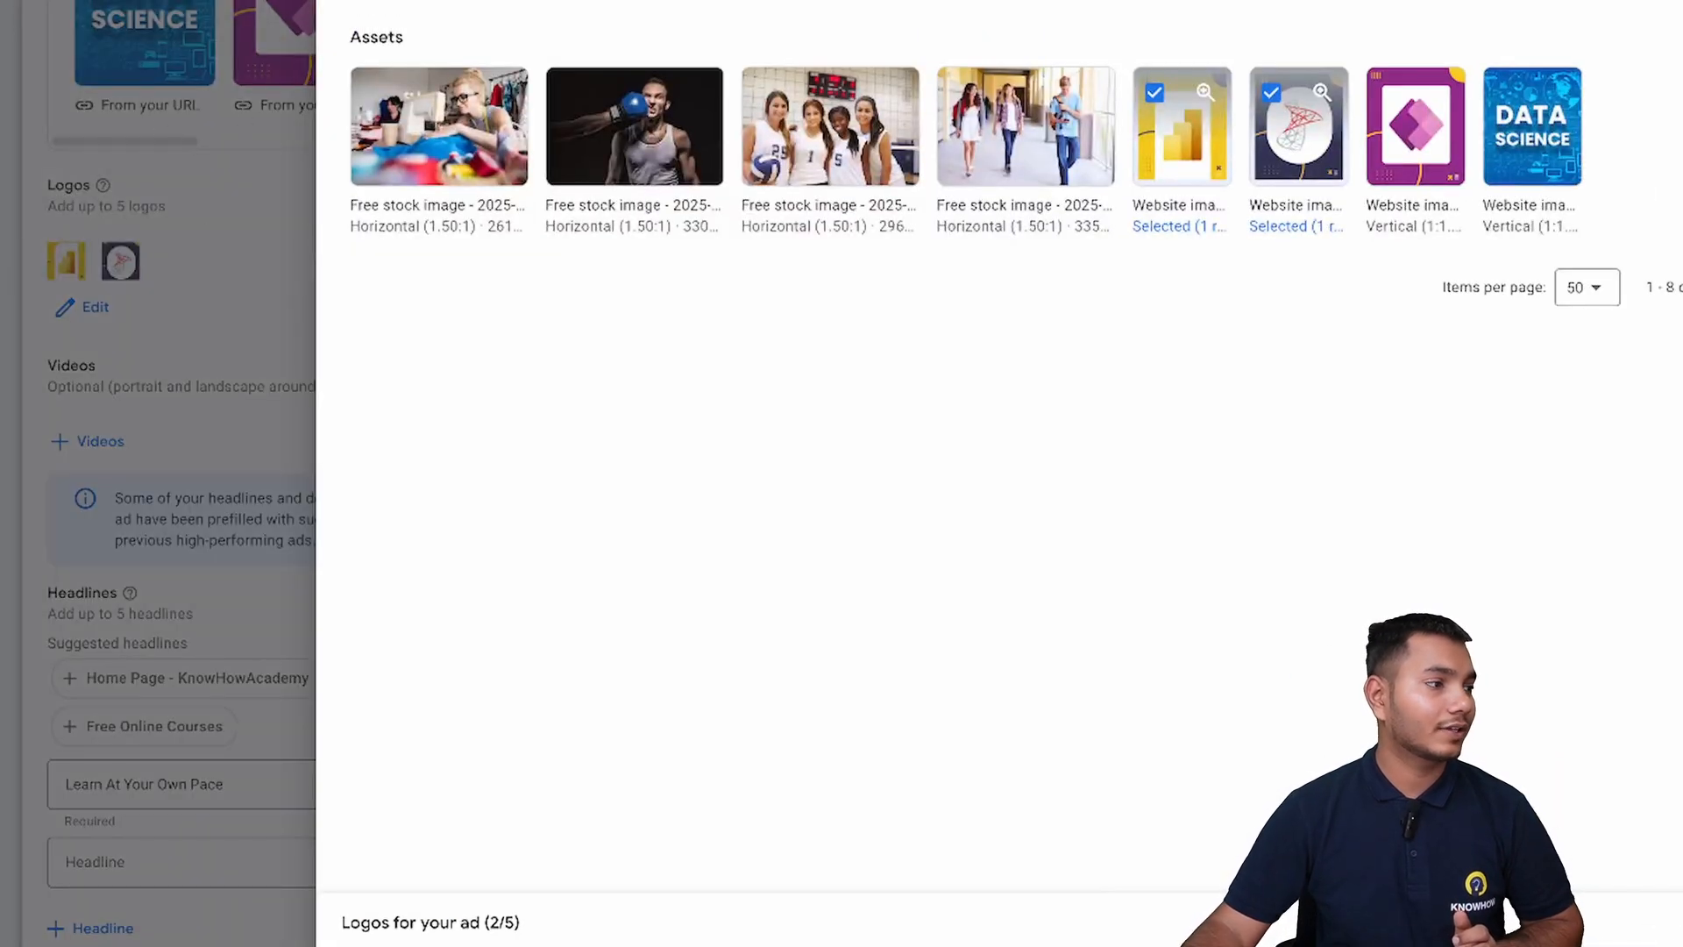
click(348, 2)
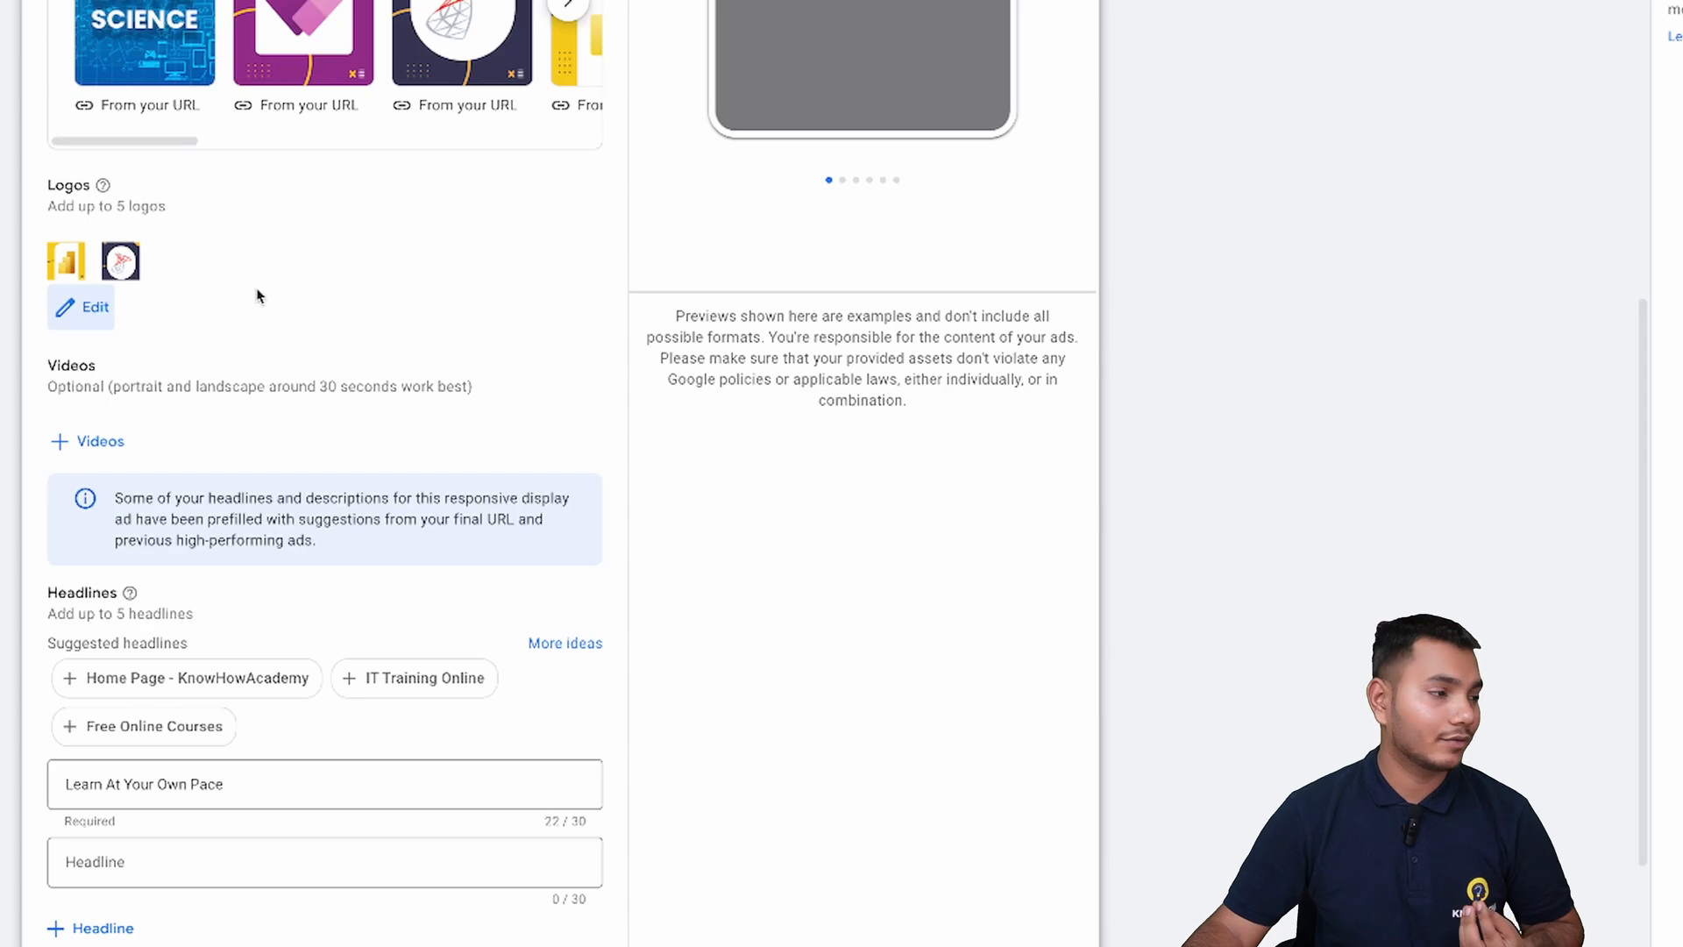
Add the suggested headlines Home Page - KnowHowAcademy, IT Training Online, Free Online Courses and Quick but Long-Term Learning.
scroll(403, 272, down, 2)
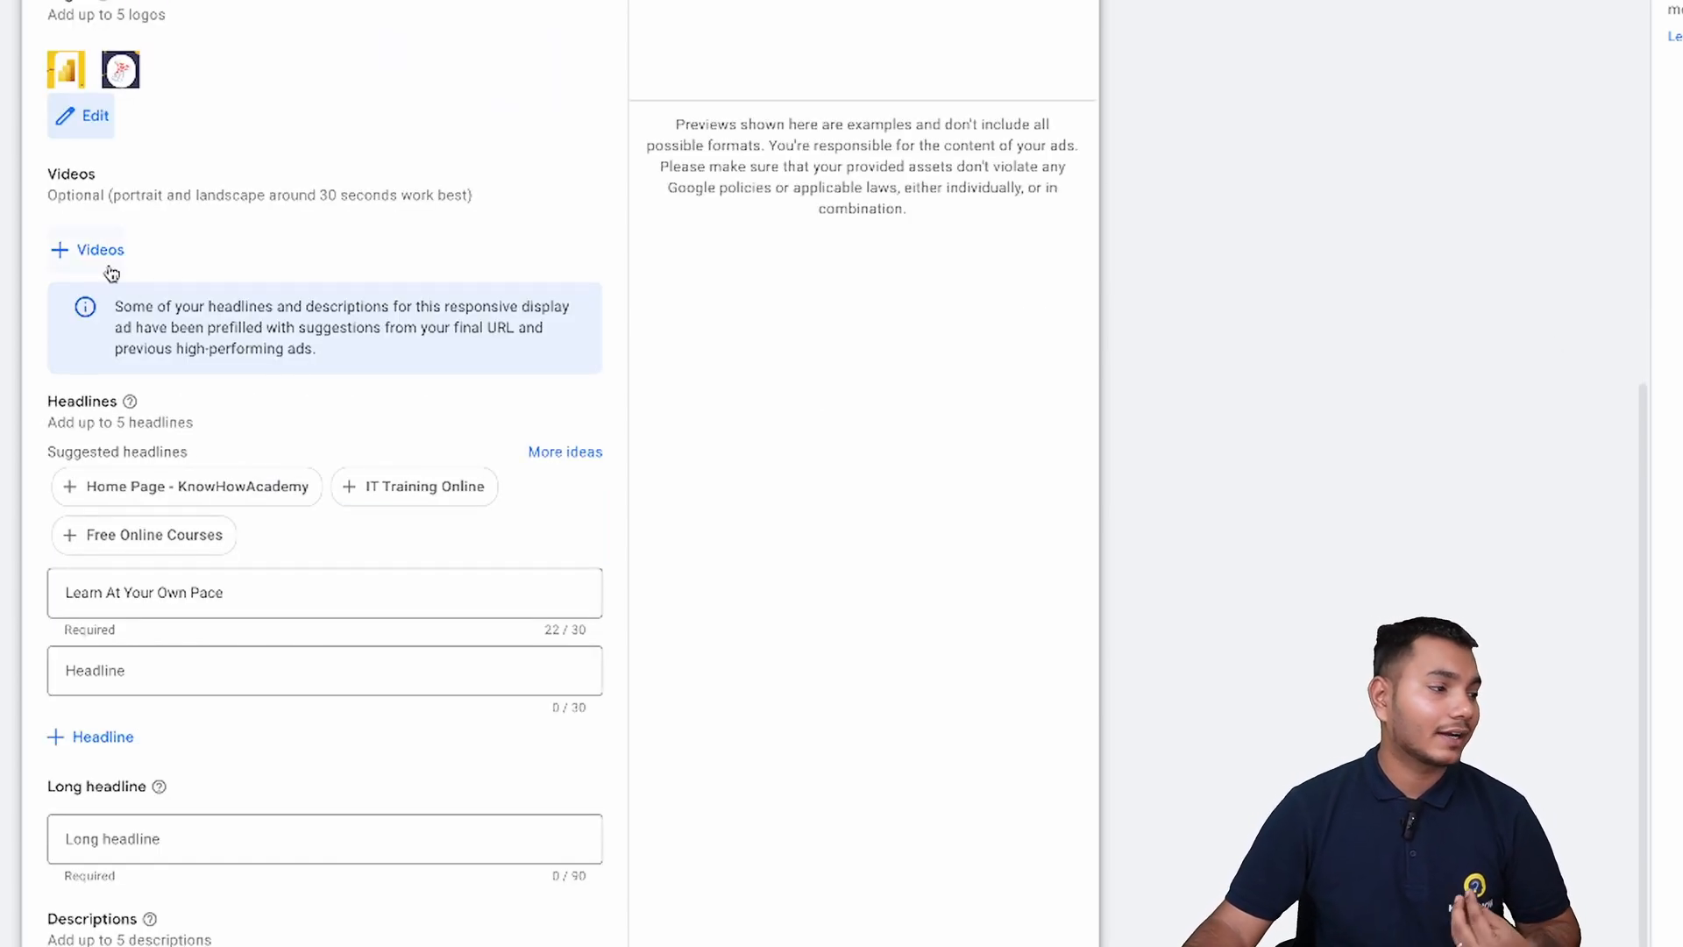
drag(1645, 424, 1647, 503)
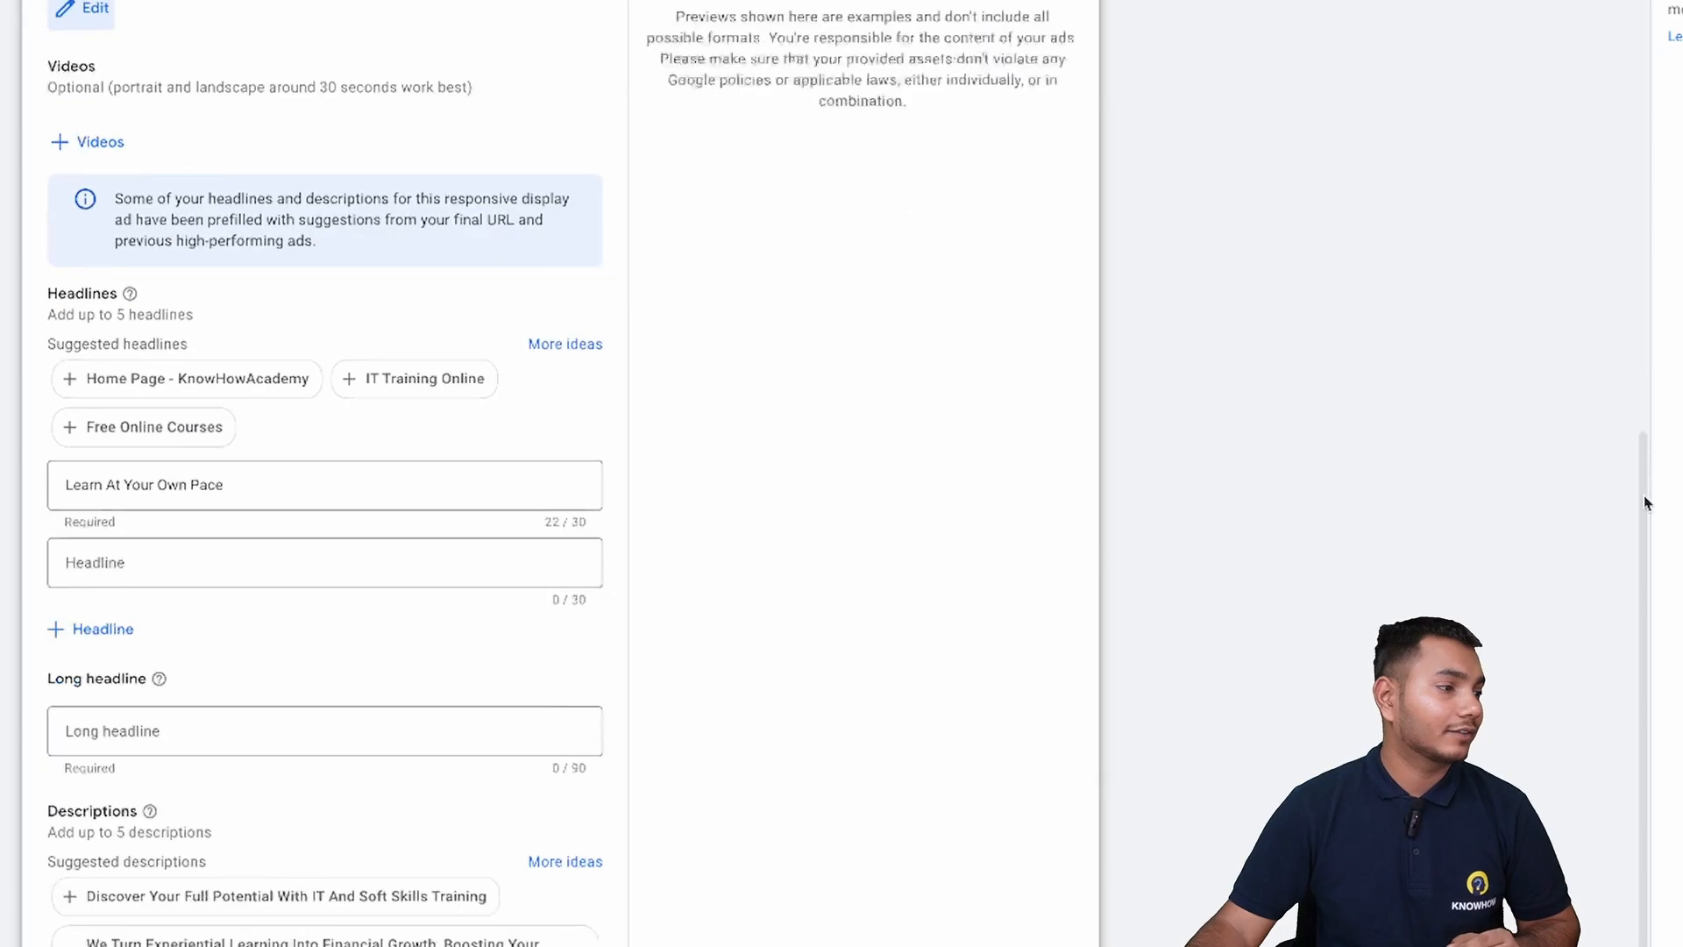
scroll(1647, 503, down, 1)
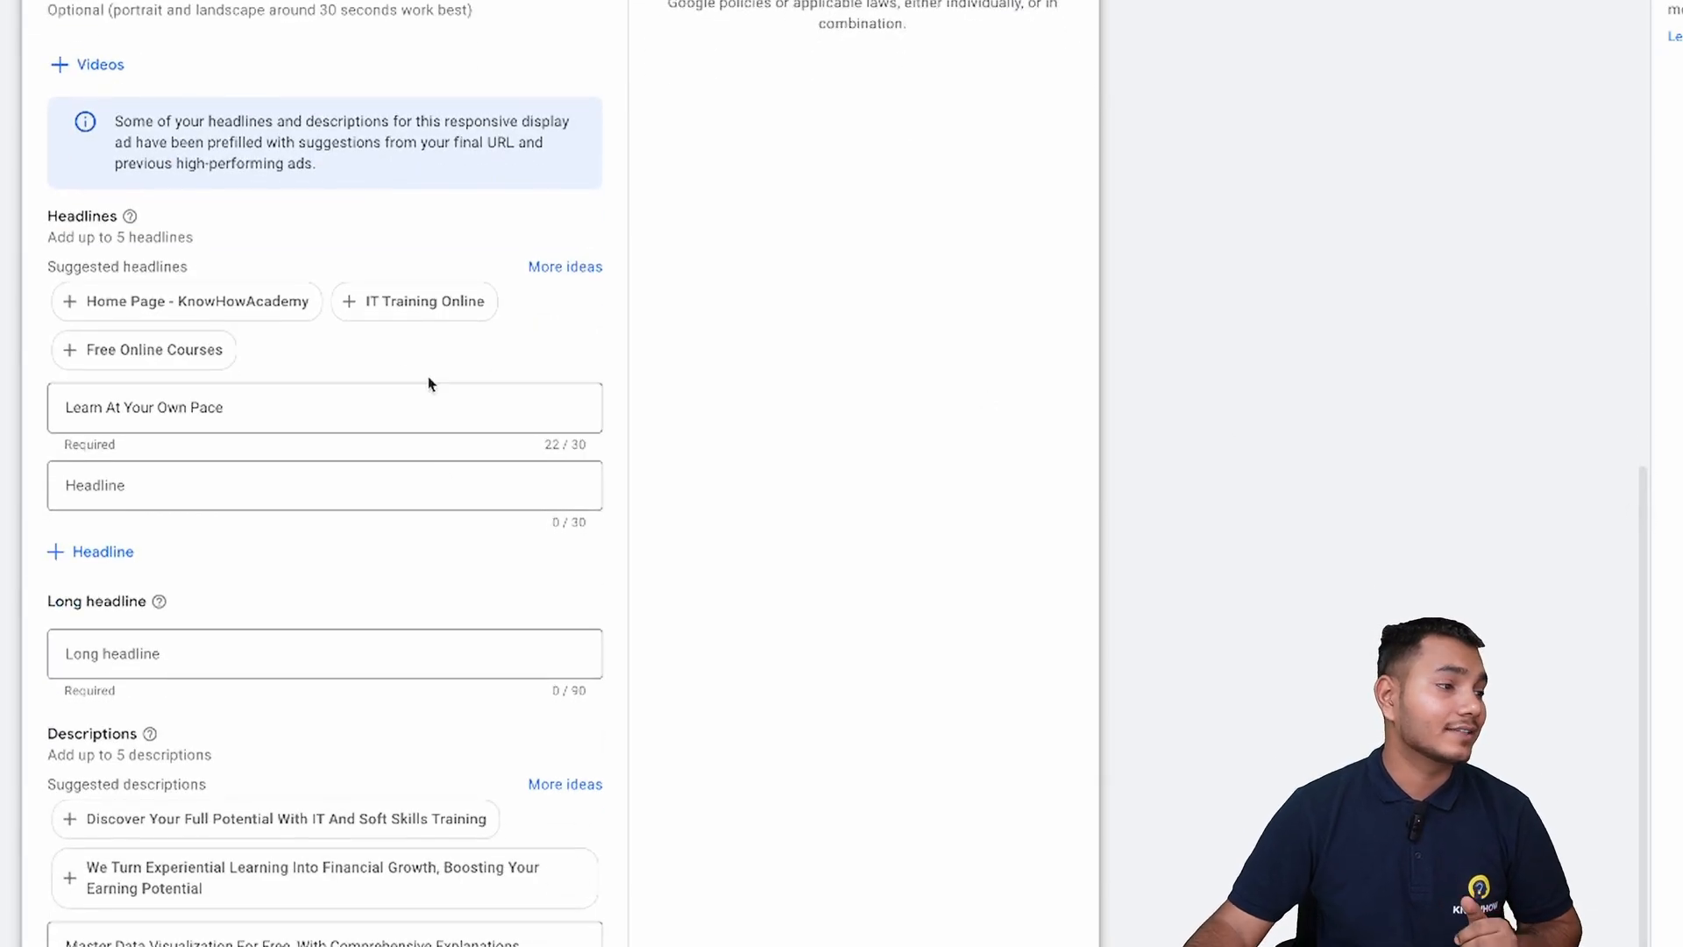
click(211, 310)
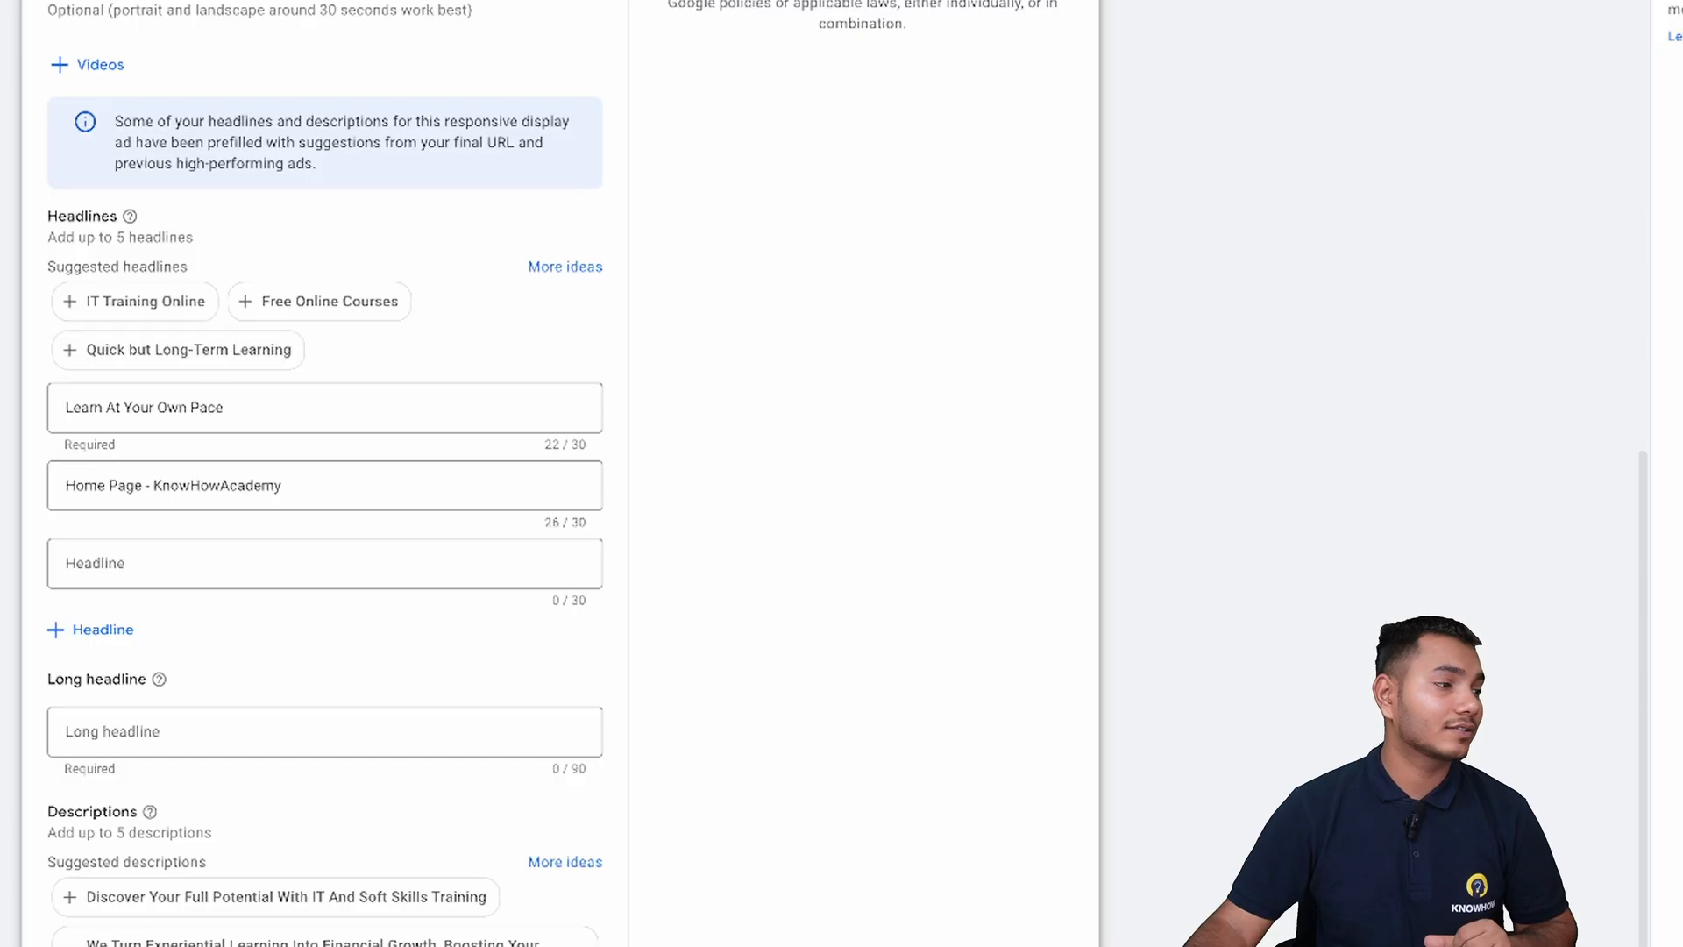
click(136, 305)
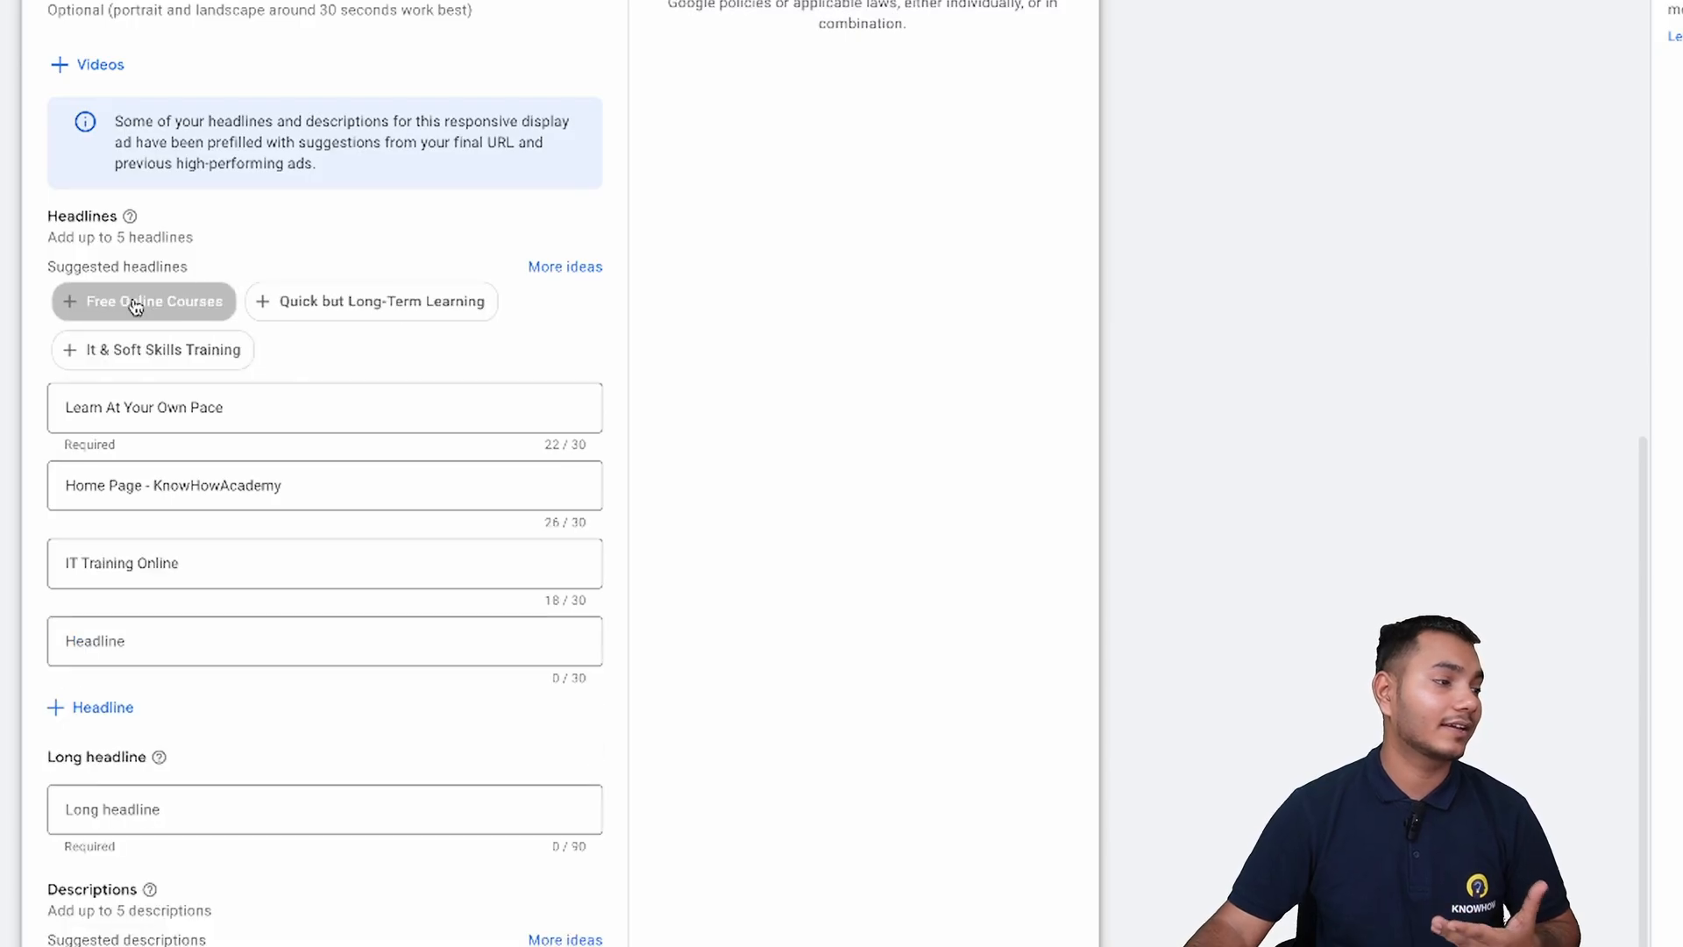
click(136, 305)
click(136, 305)
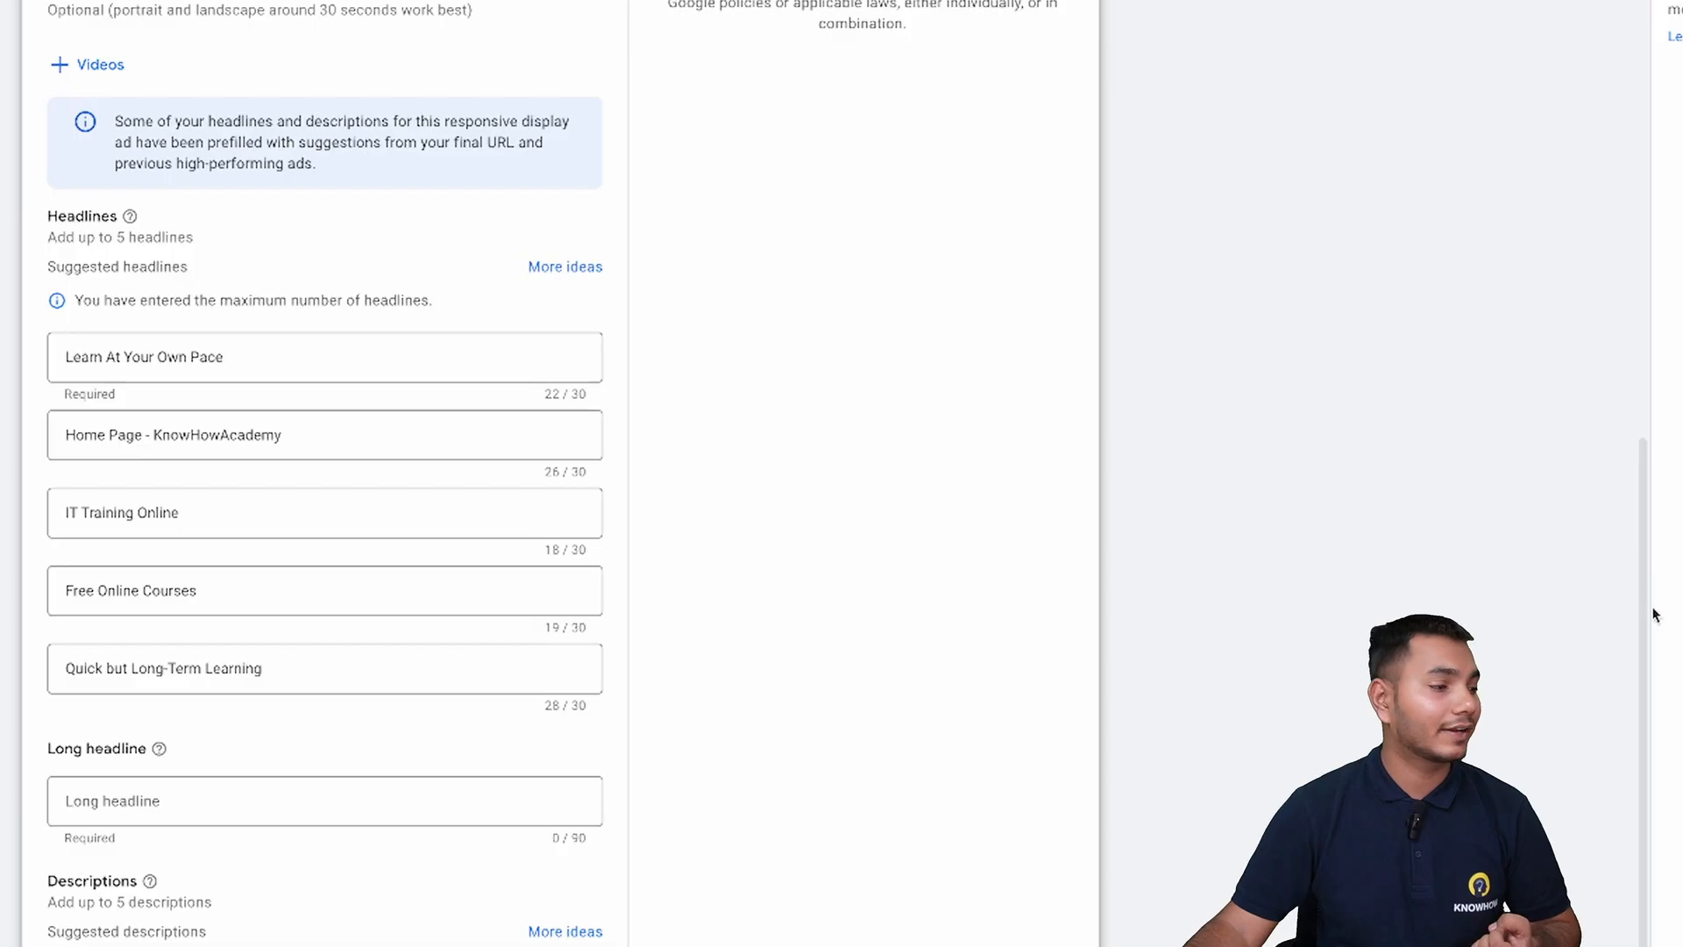
Add the suggested descriptions about turning experiential learning into financial growth and discovering full potential with IT and soft skills training.
scroll(880, 609, down, 3)
click(330, 588)
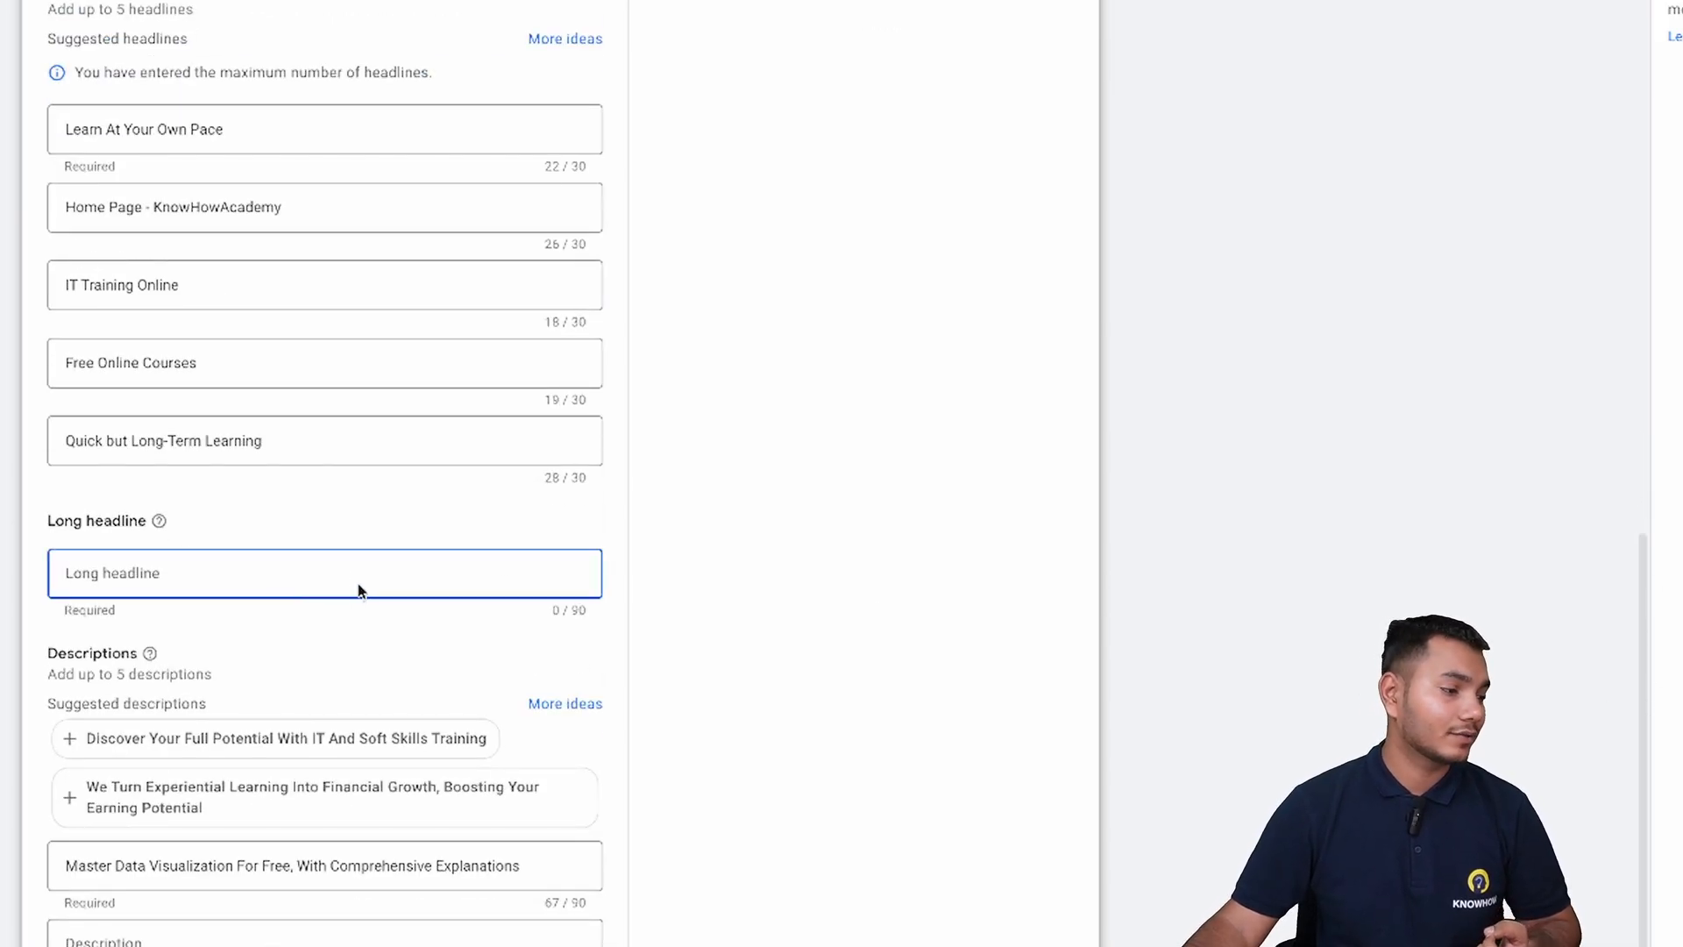
click(207, 793)
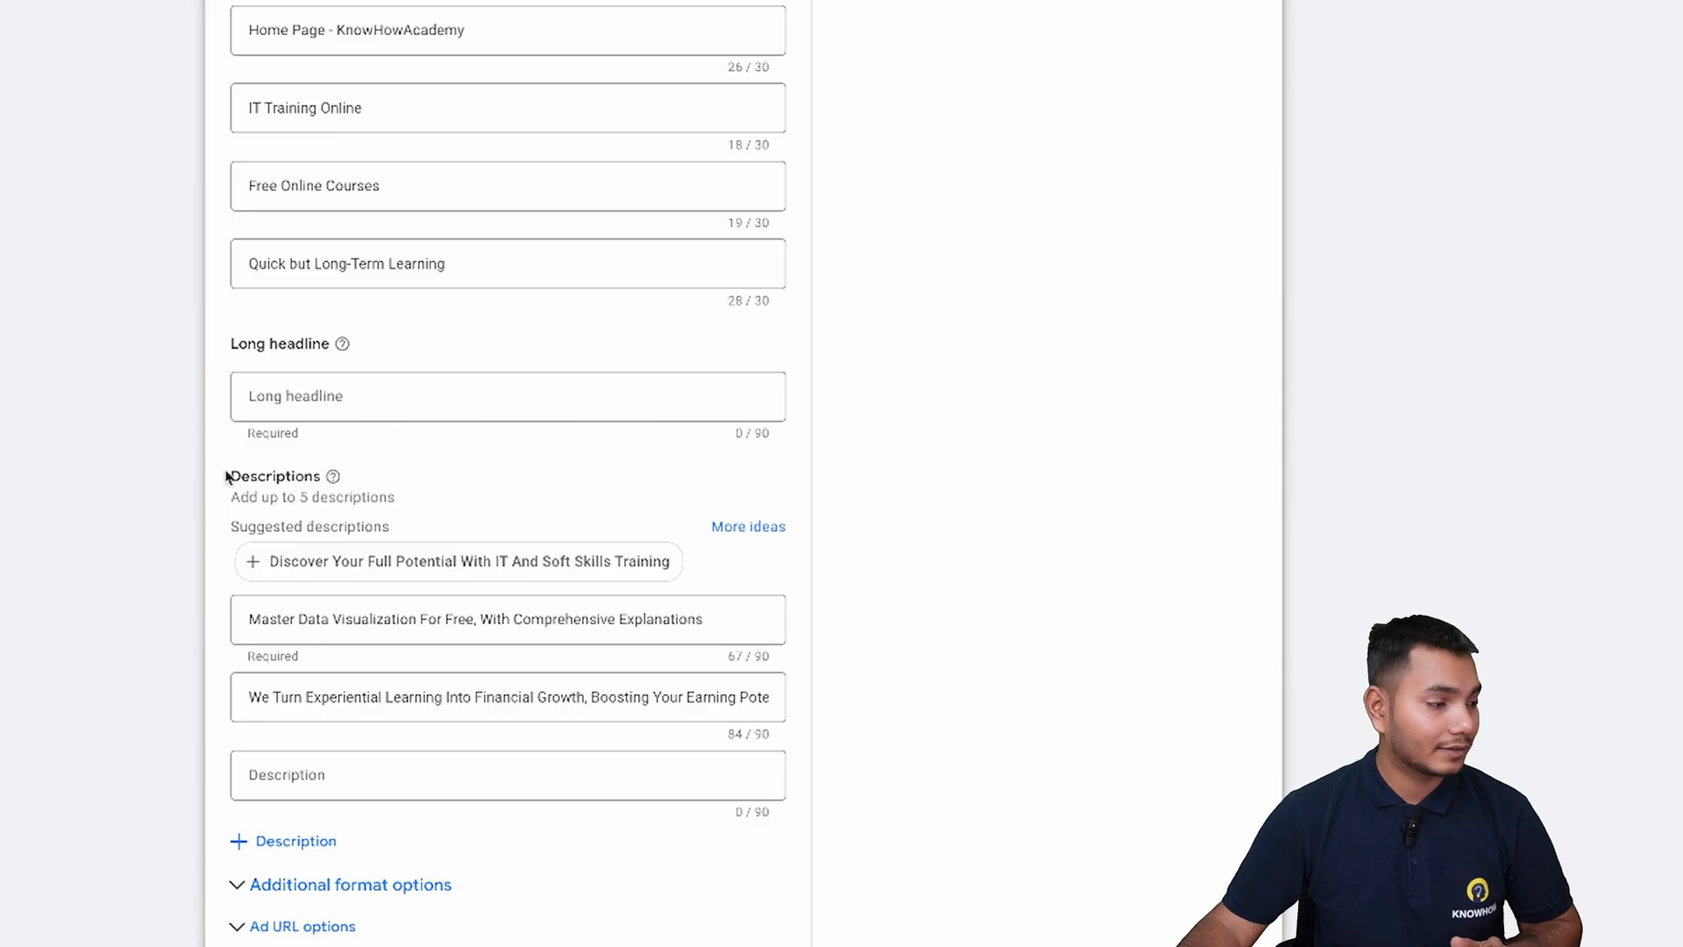
click(284, 560)
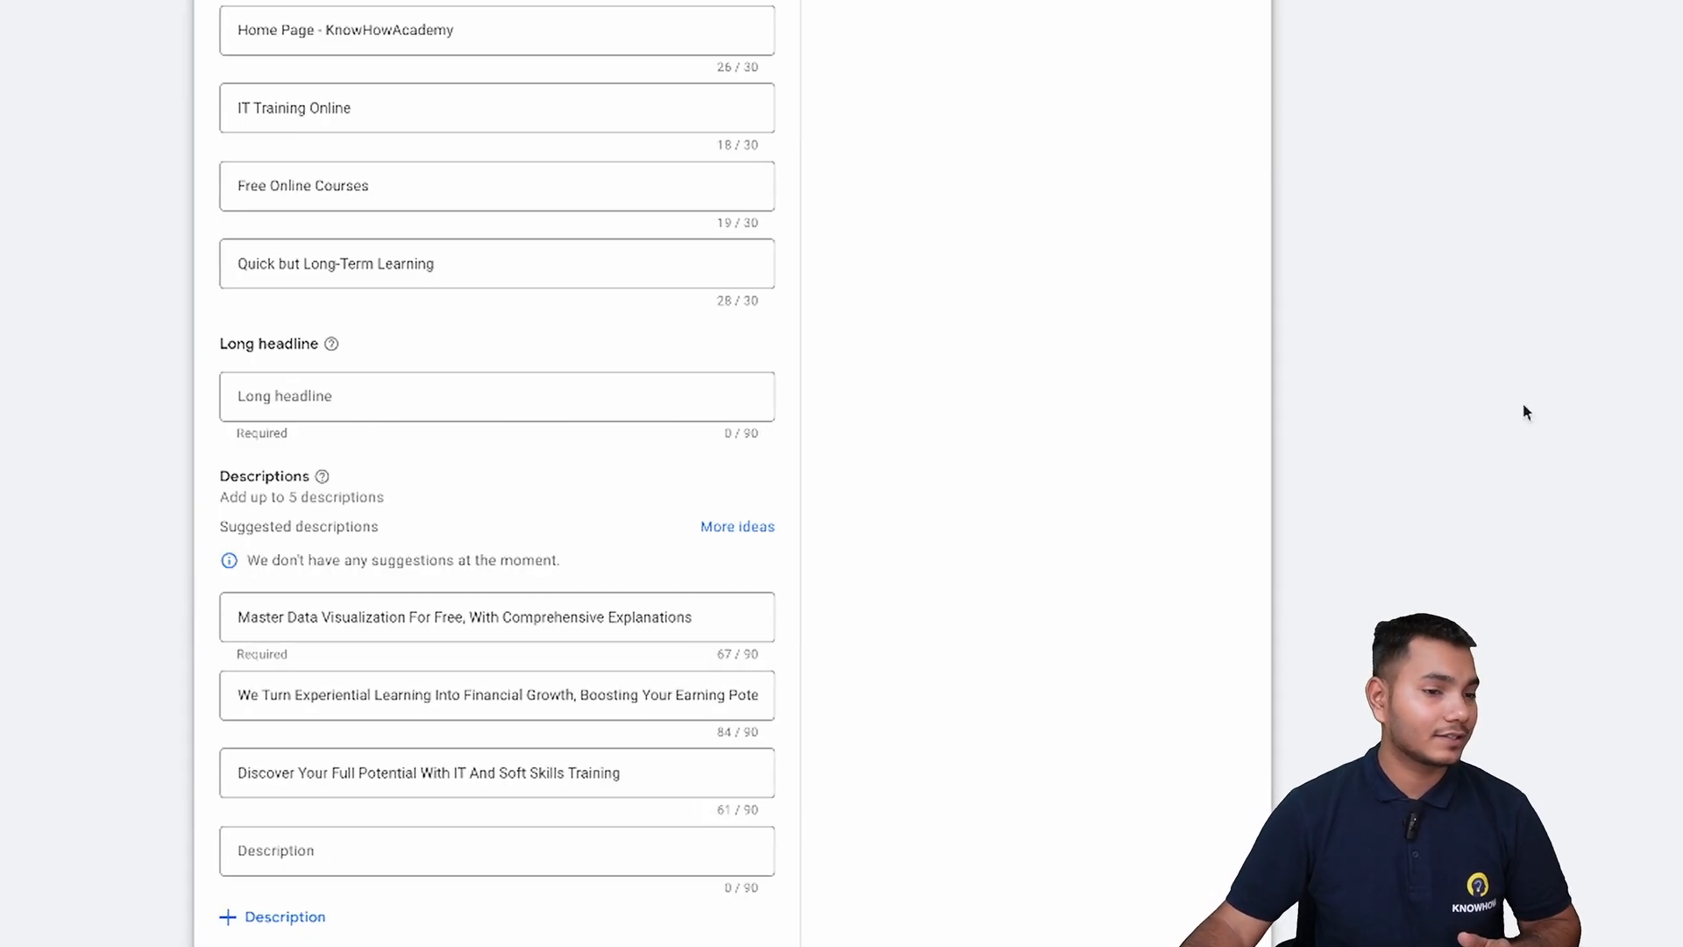
scroll(1345, 418, down, 3)
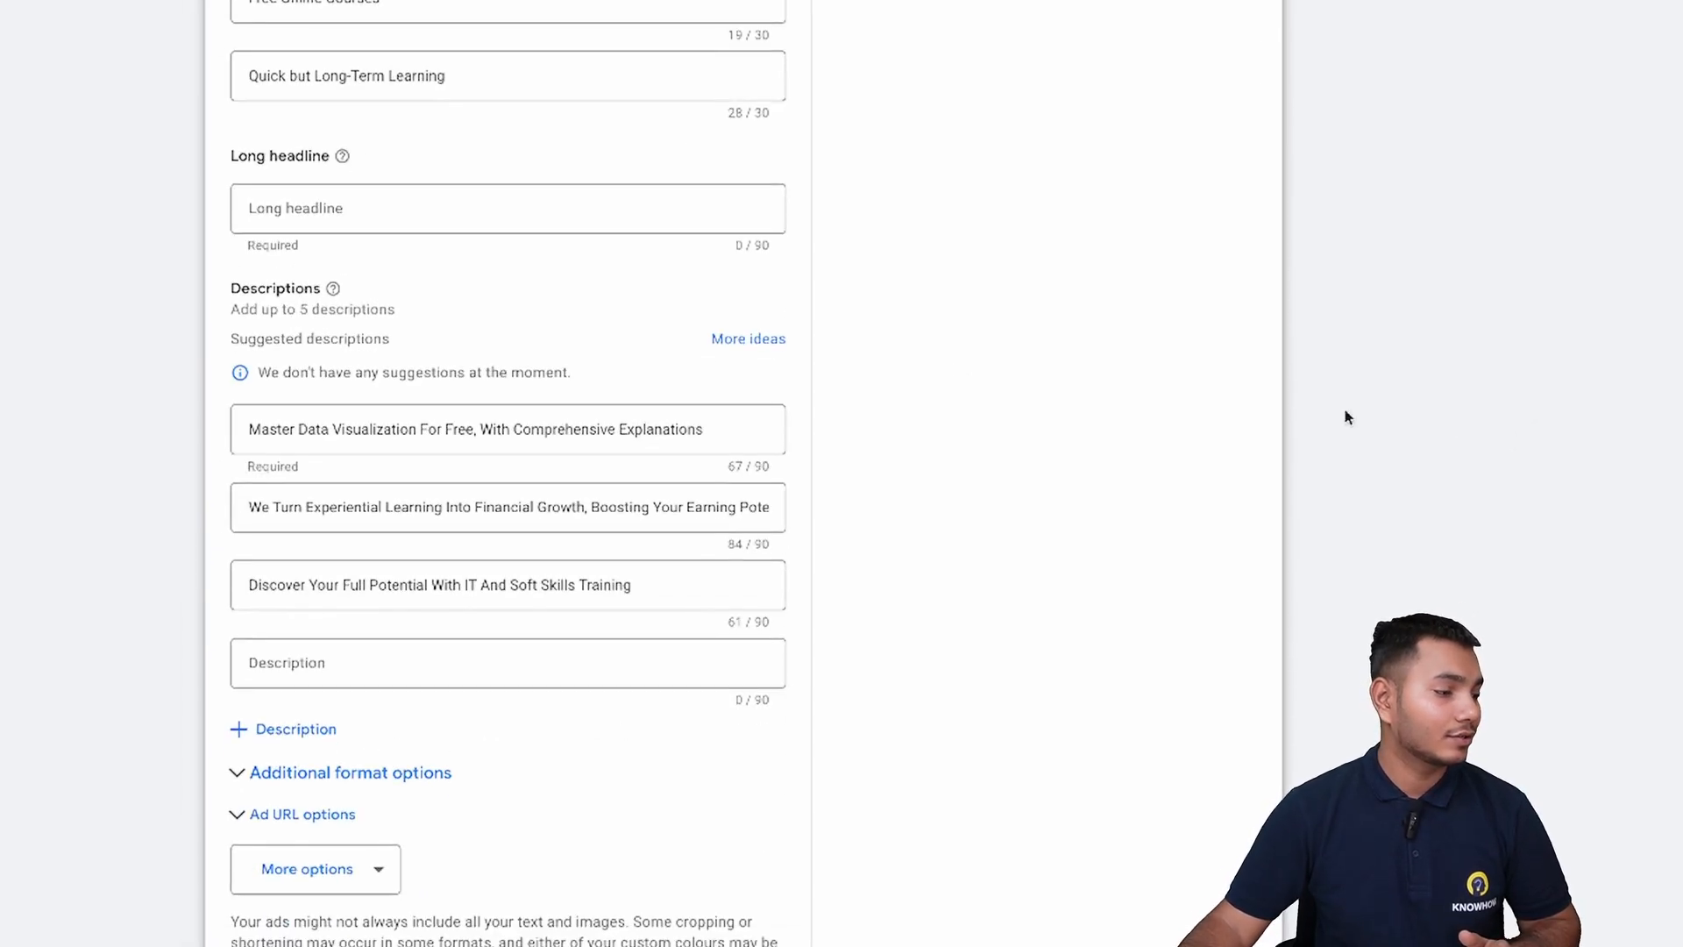
Open more description ideas, add Now You Can Learn At Your Own Pace and Free Online Courses, and save the descriptions.
click(251, 582)
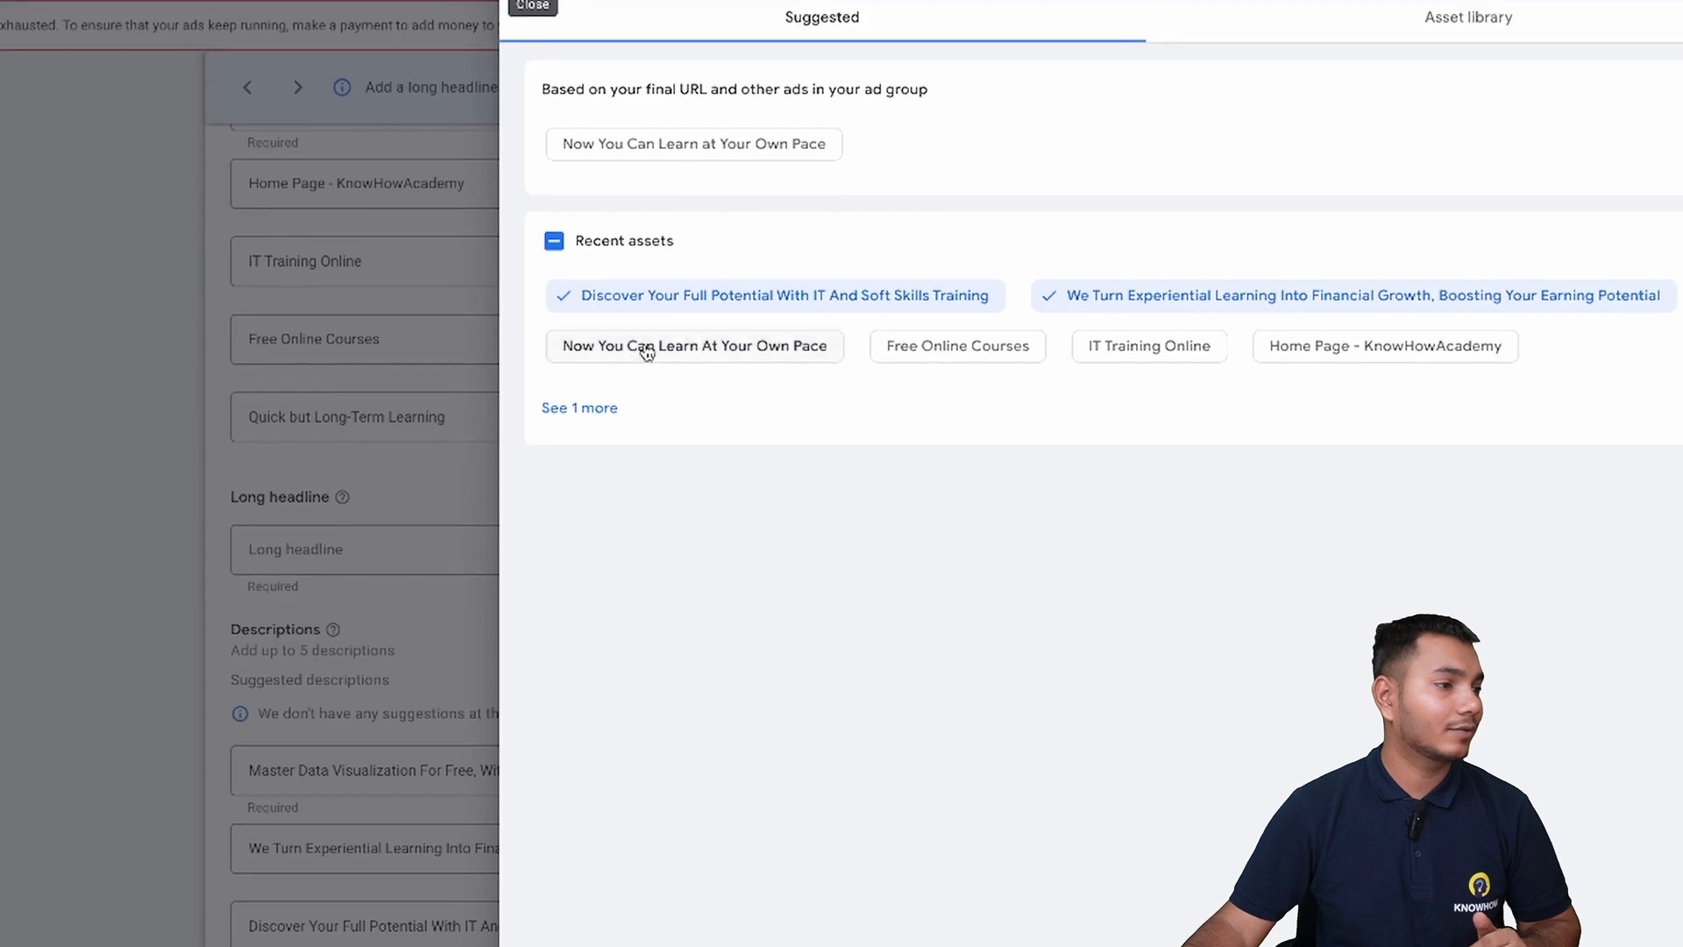
click(675, 94)
click(964, 363)
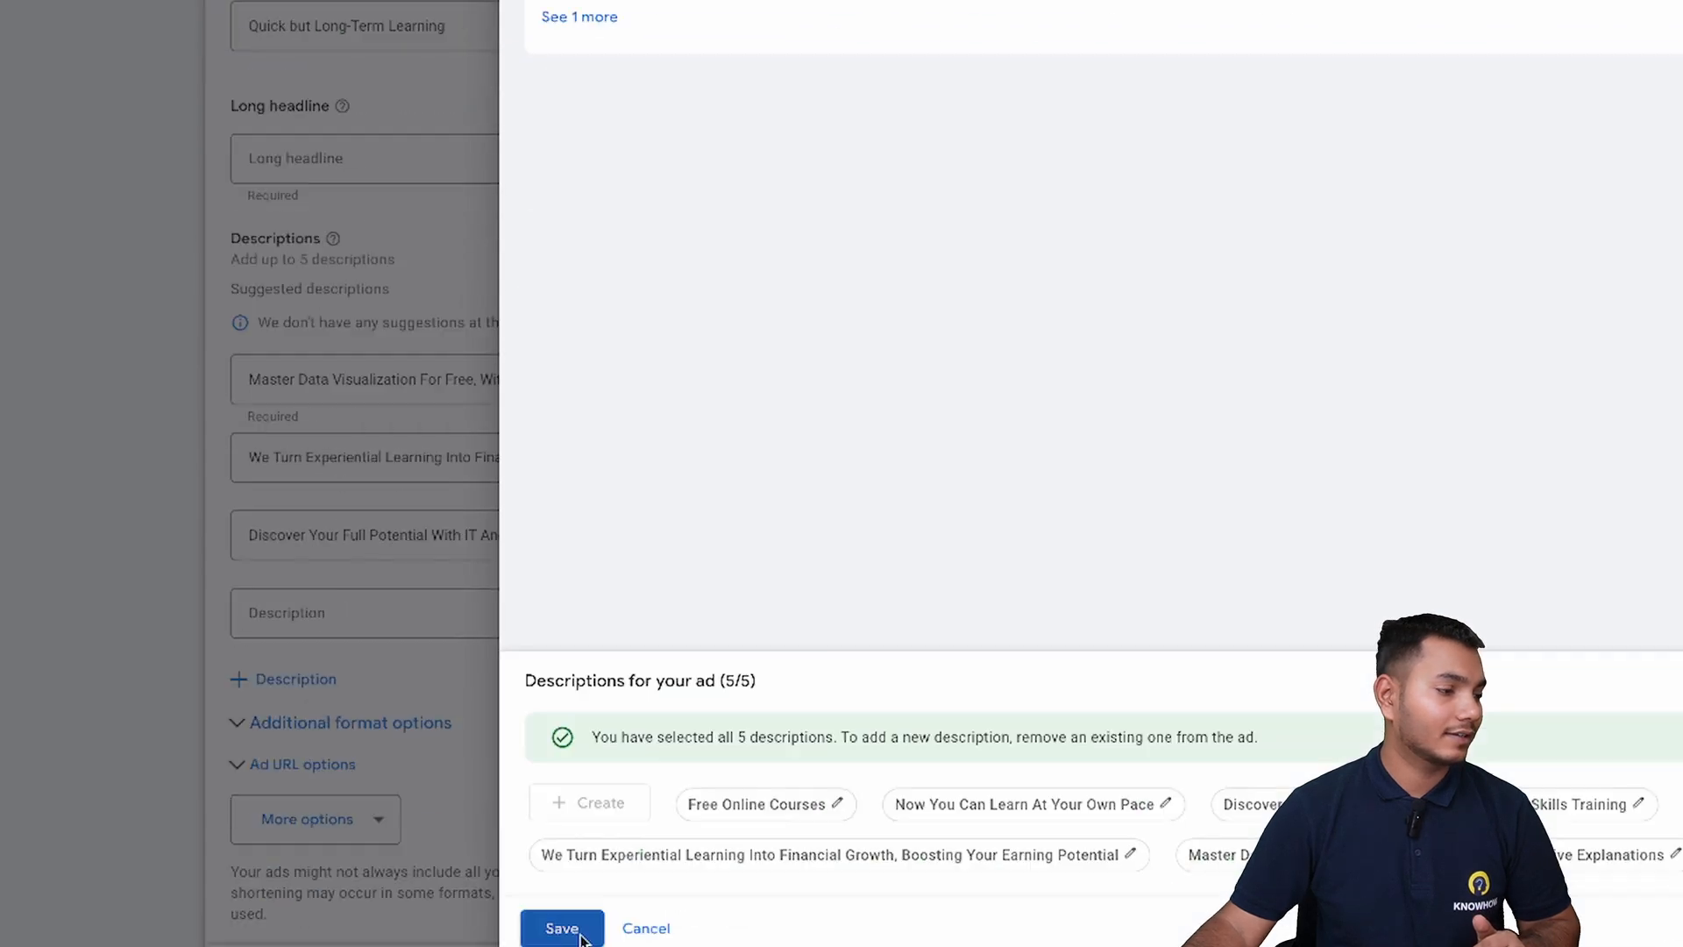
click(565, 925)
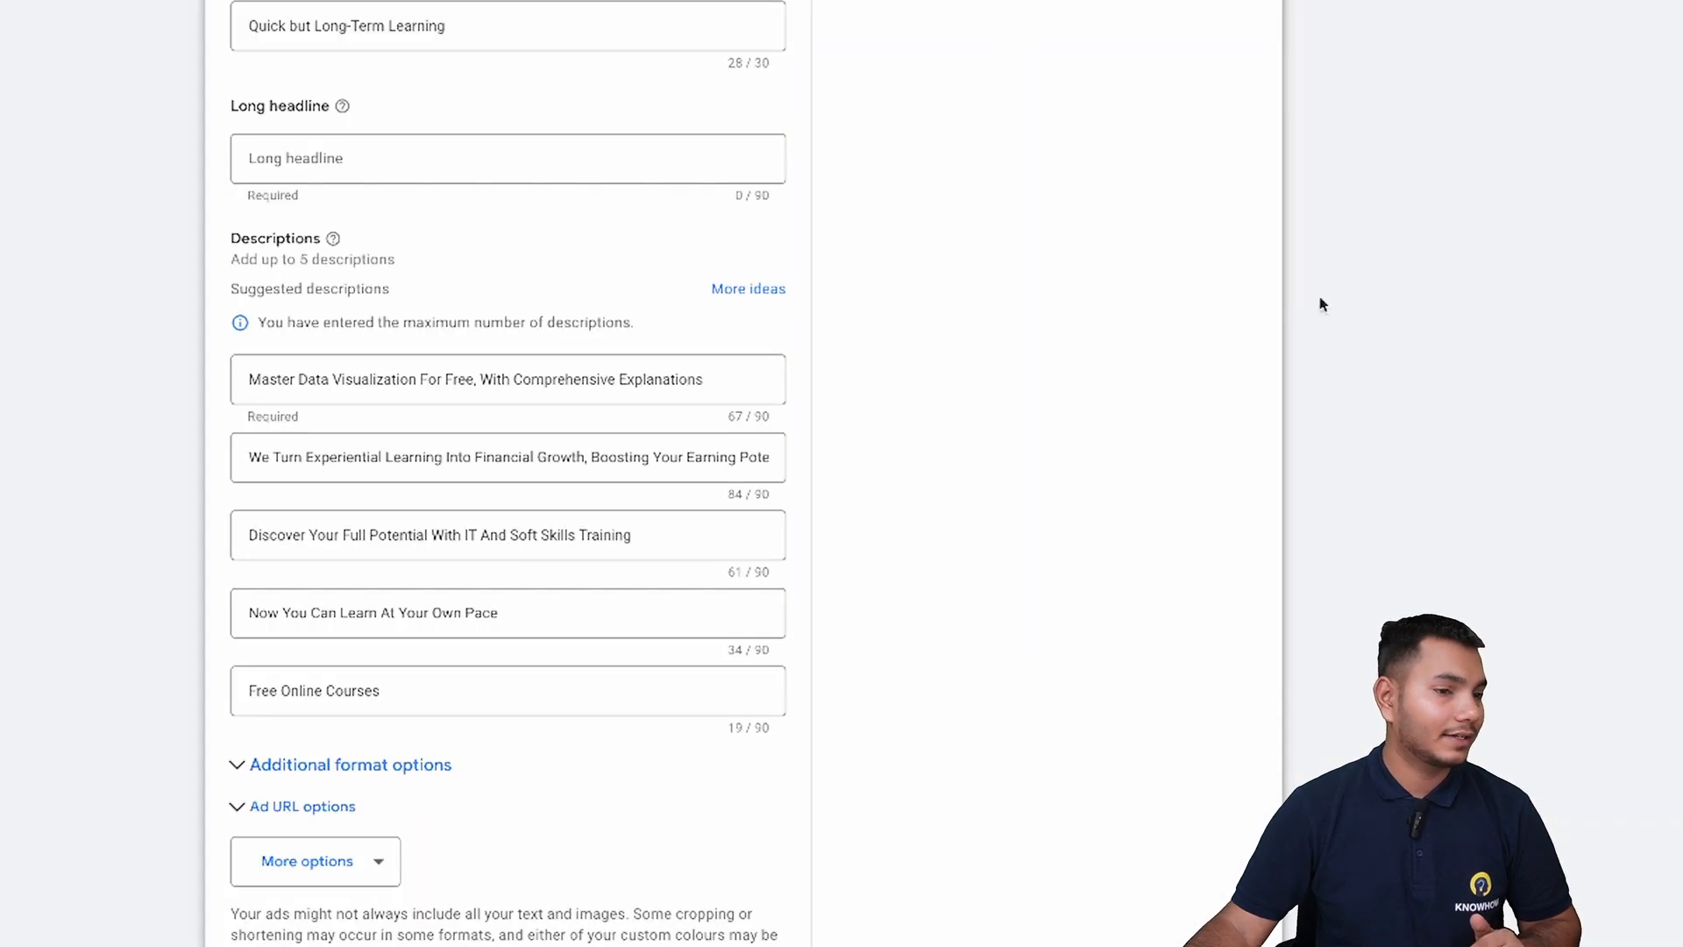
Enter "Best Digital marketing course on youtube" as the ad's long headline.
scroll(1322, 304, up, 1)
click(279, 167)
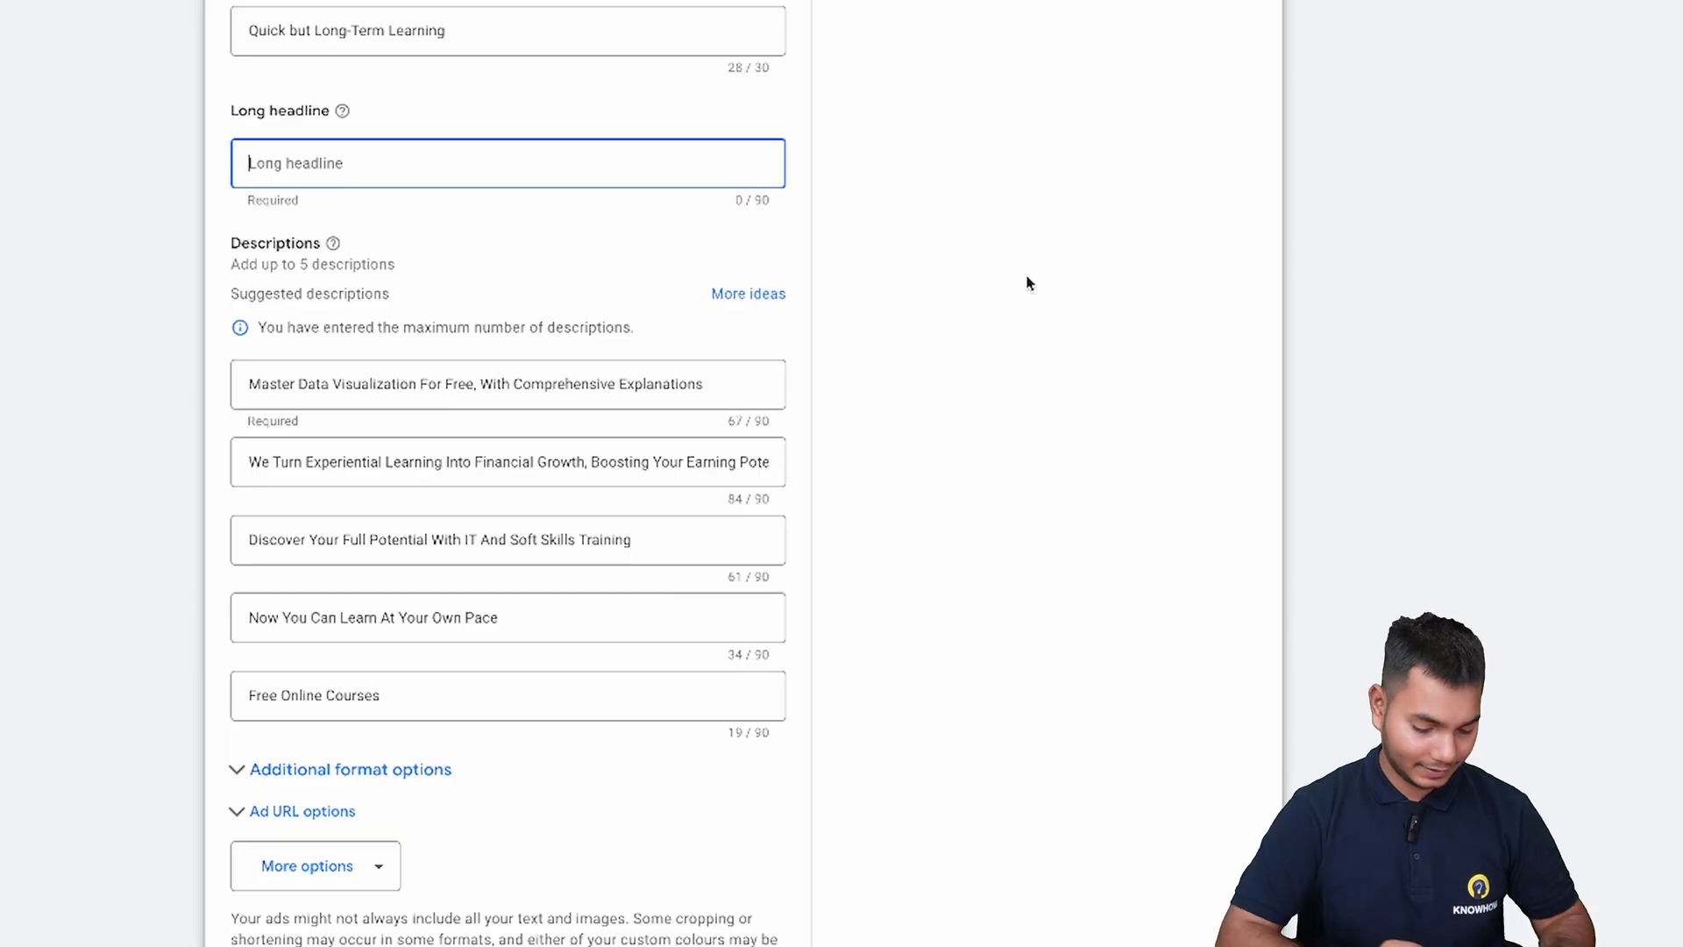
text(Digit)
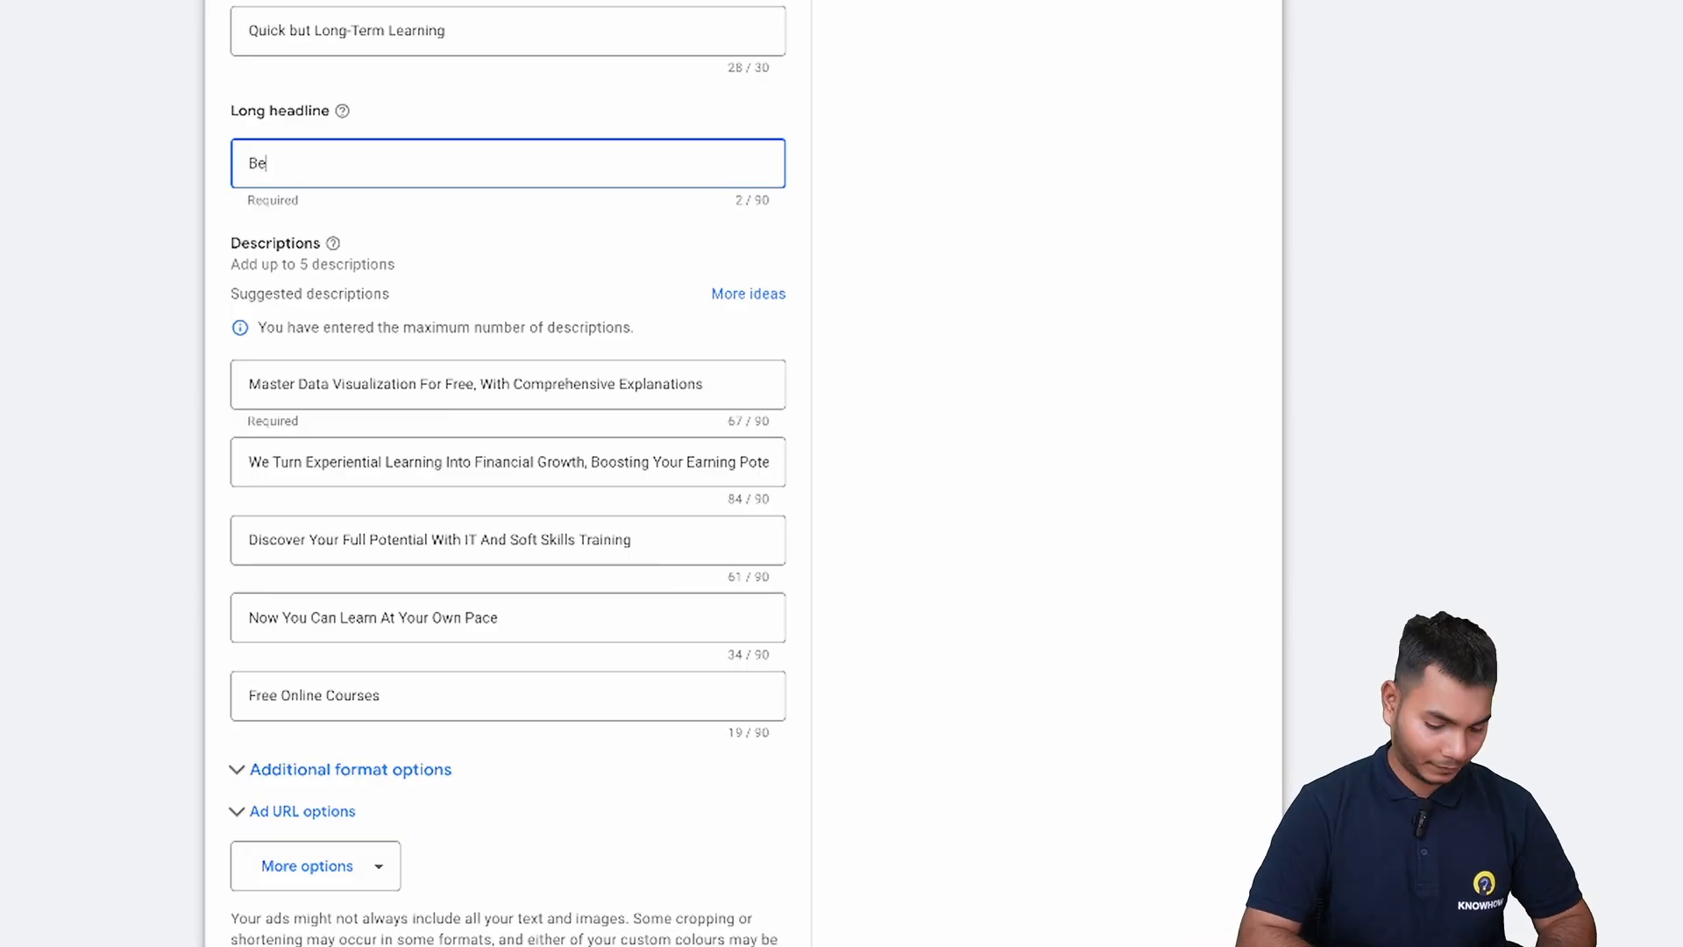
text(Dig)
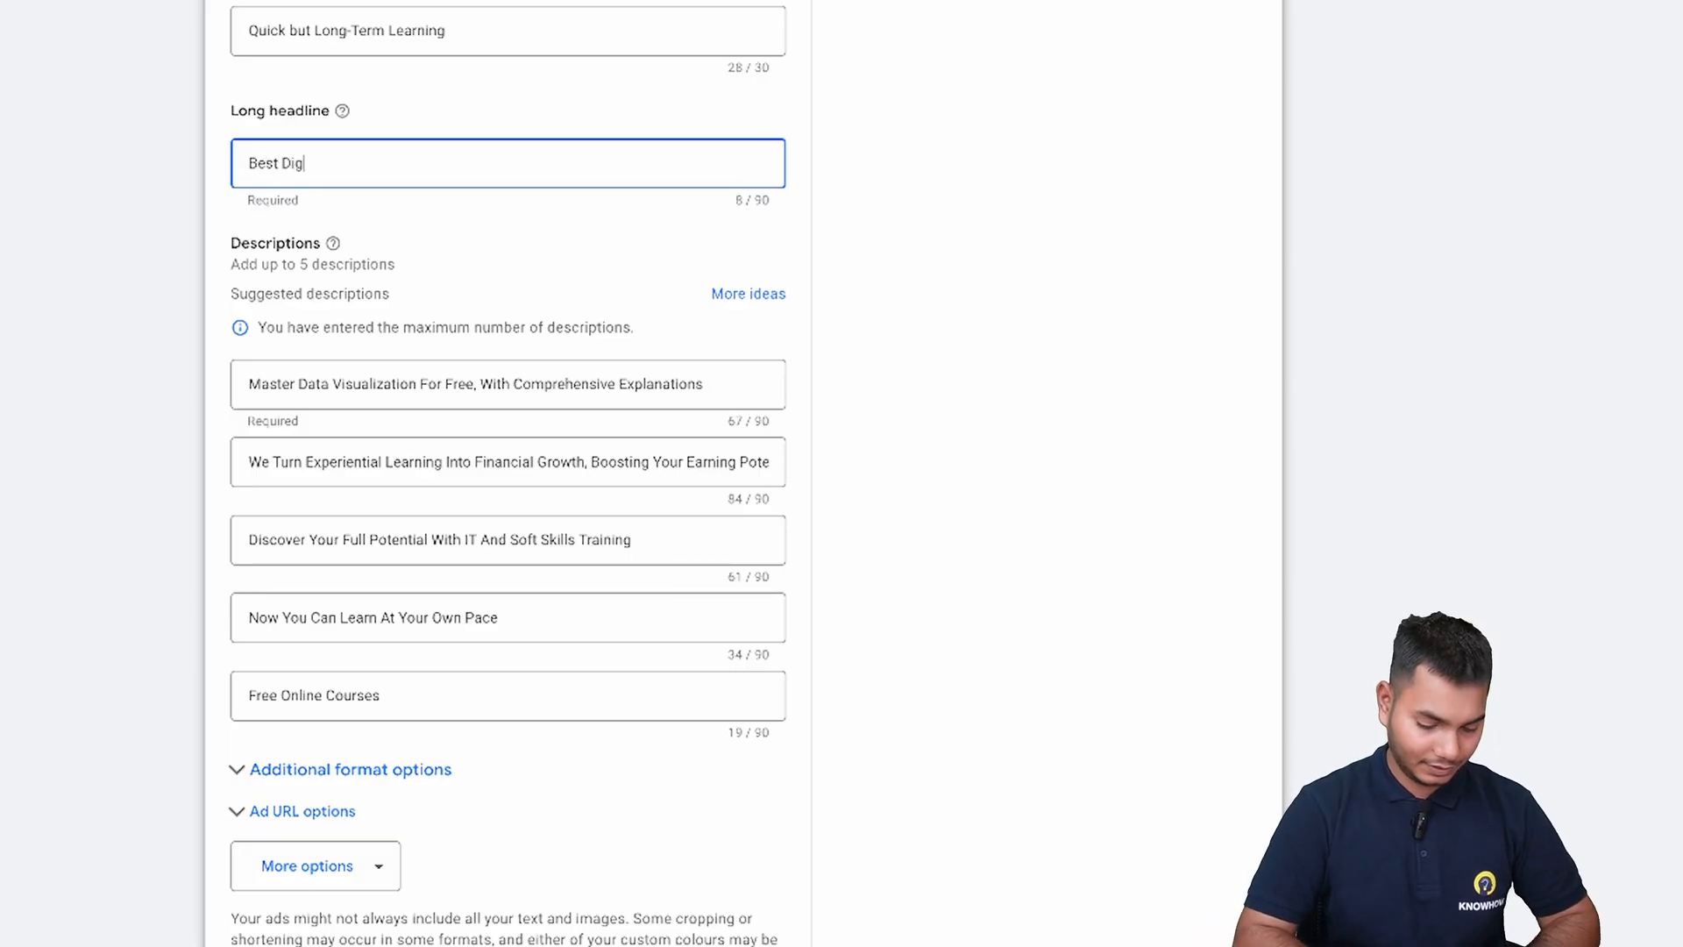
text(ital mark)
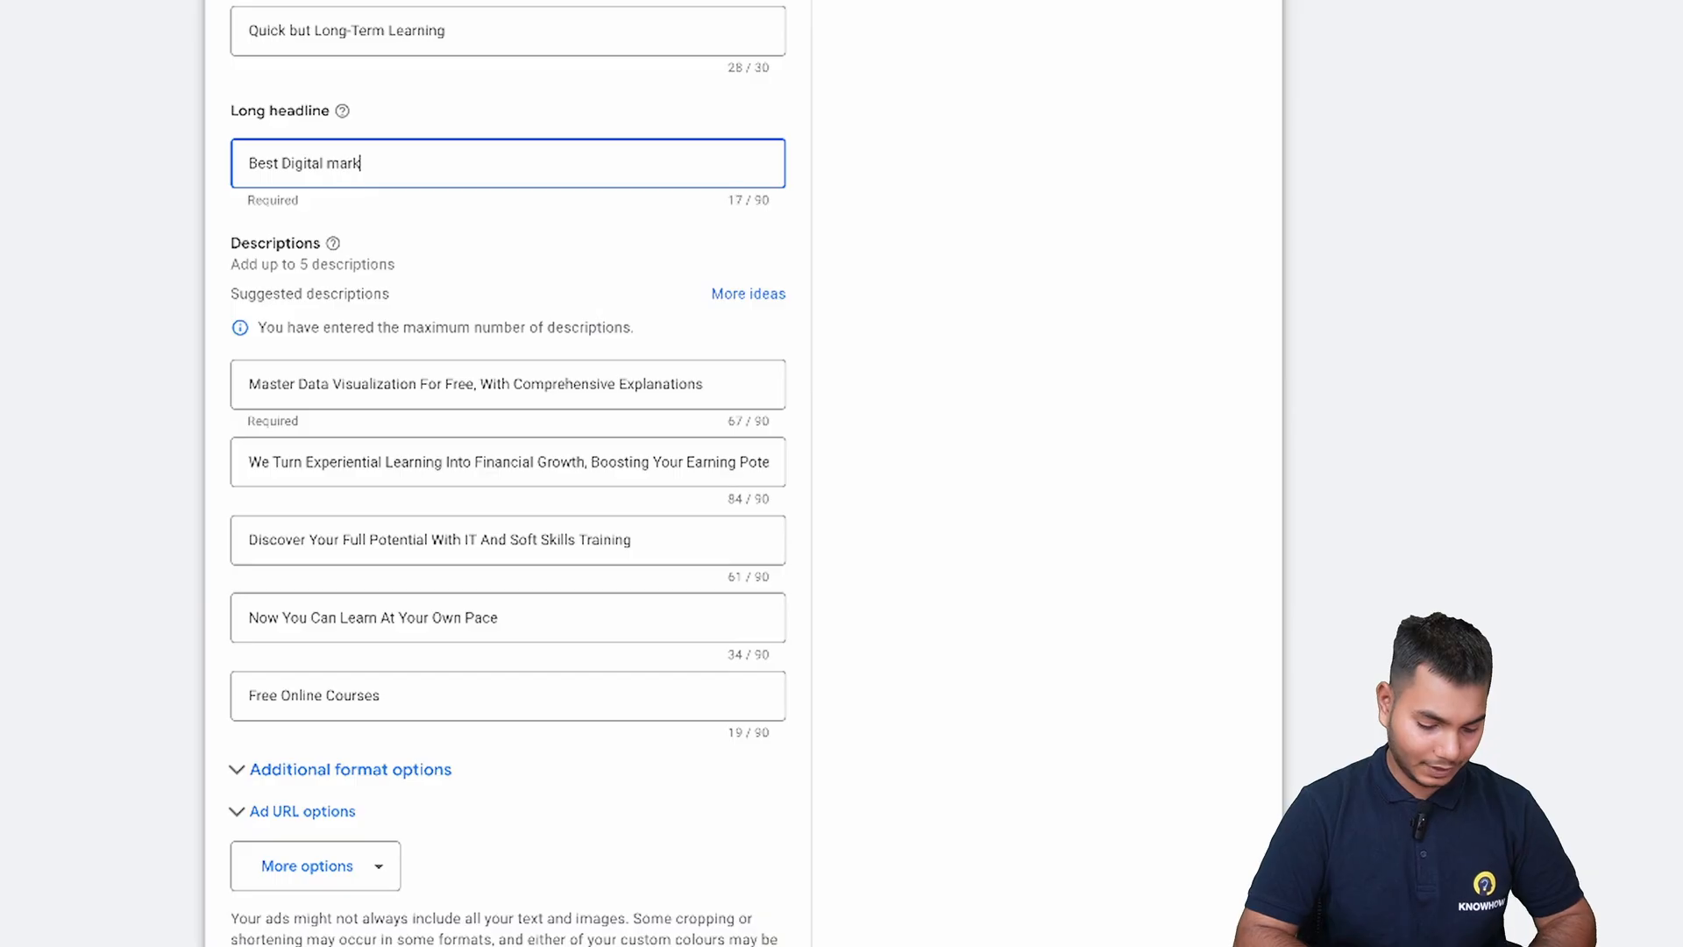
text(eting cours)
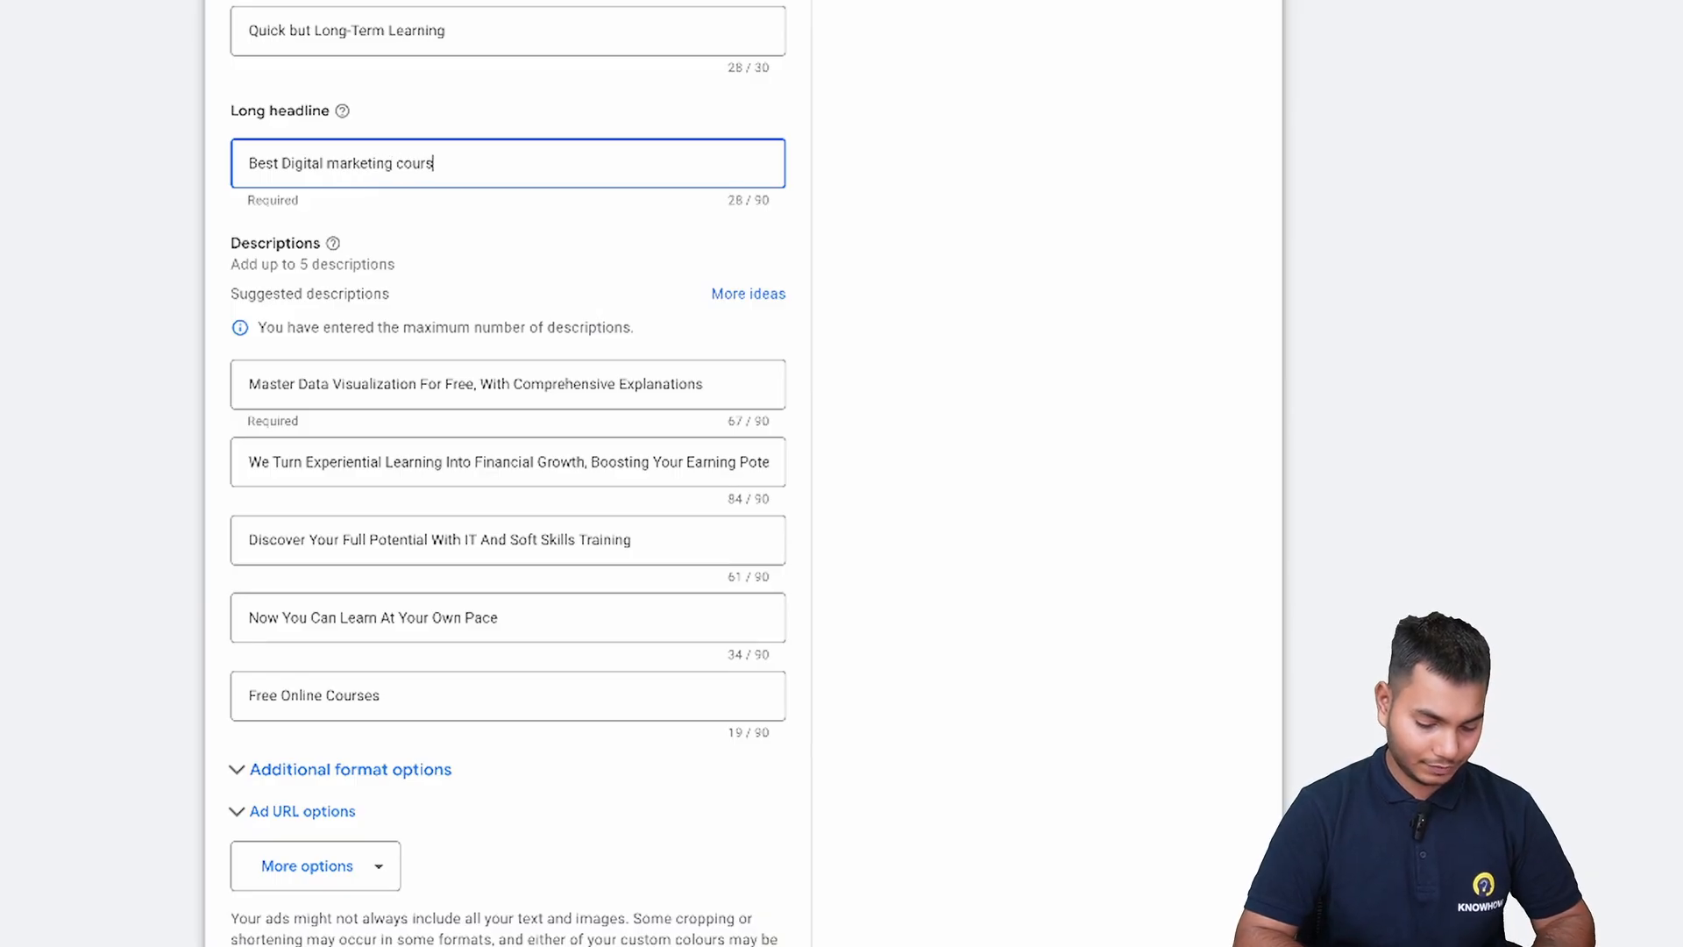
text(e on yout)
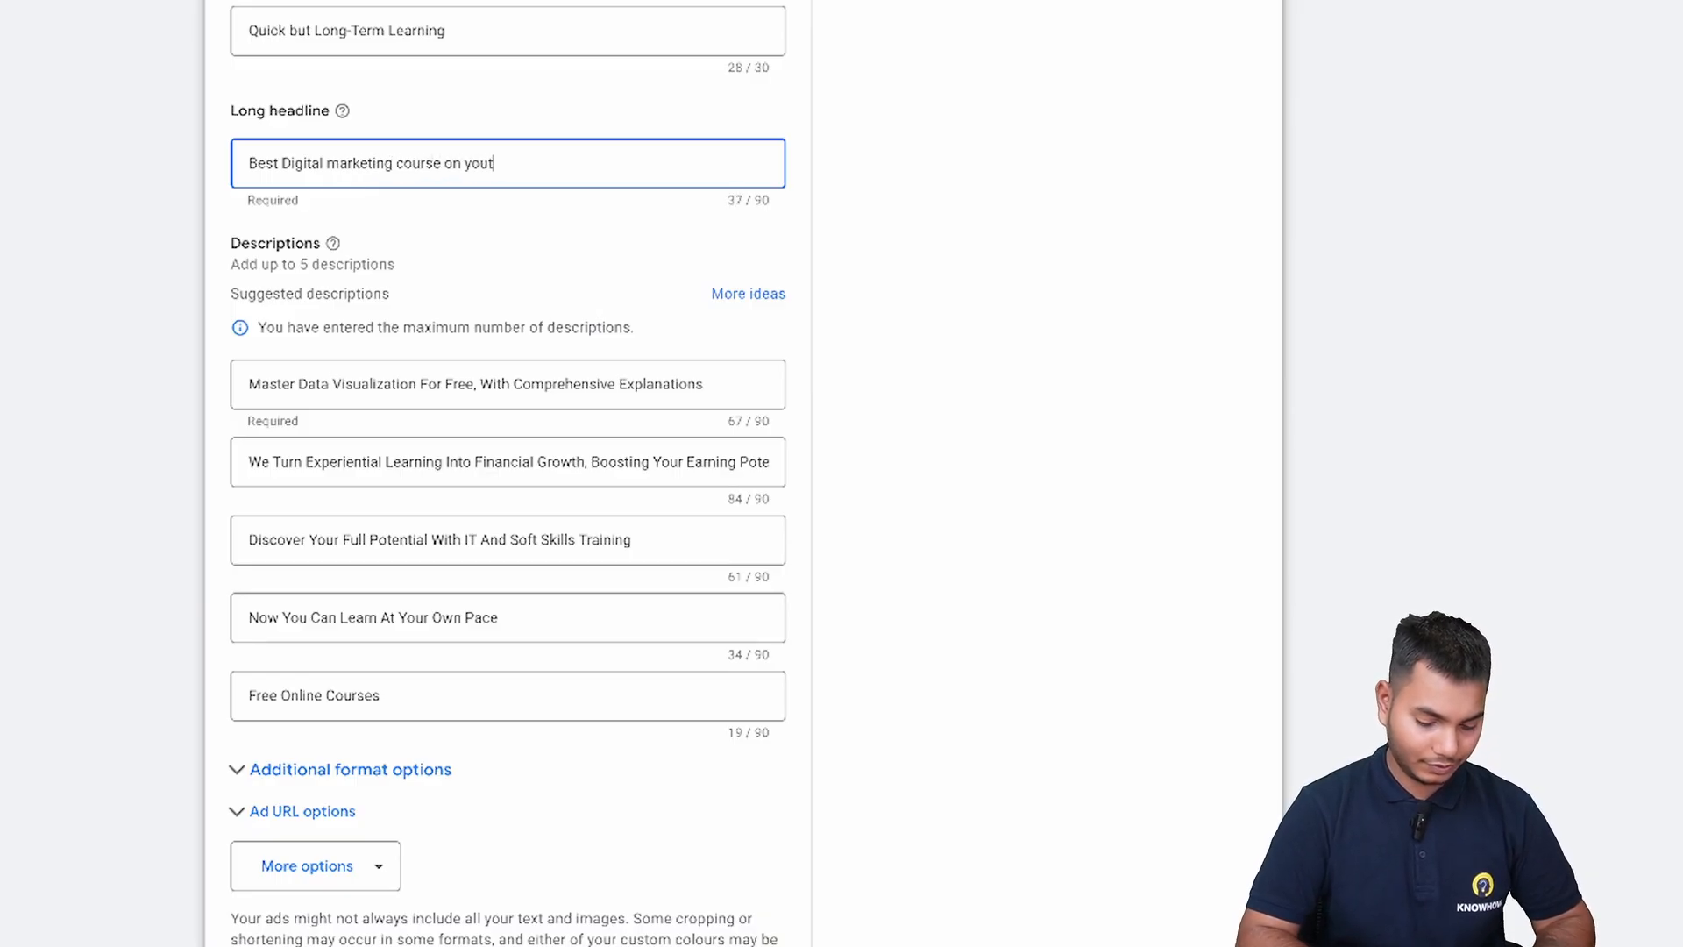
text(ube)
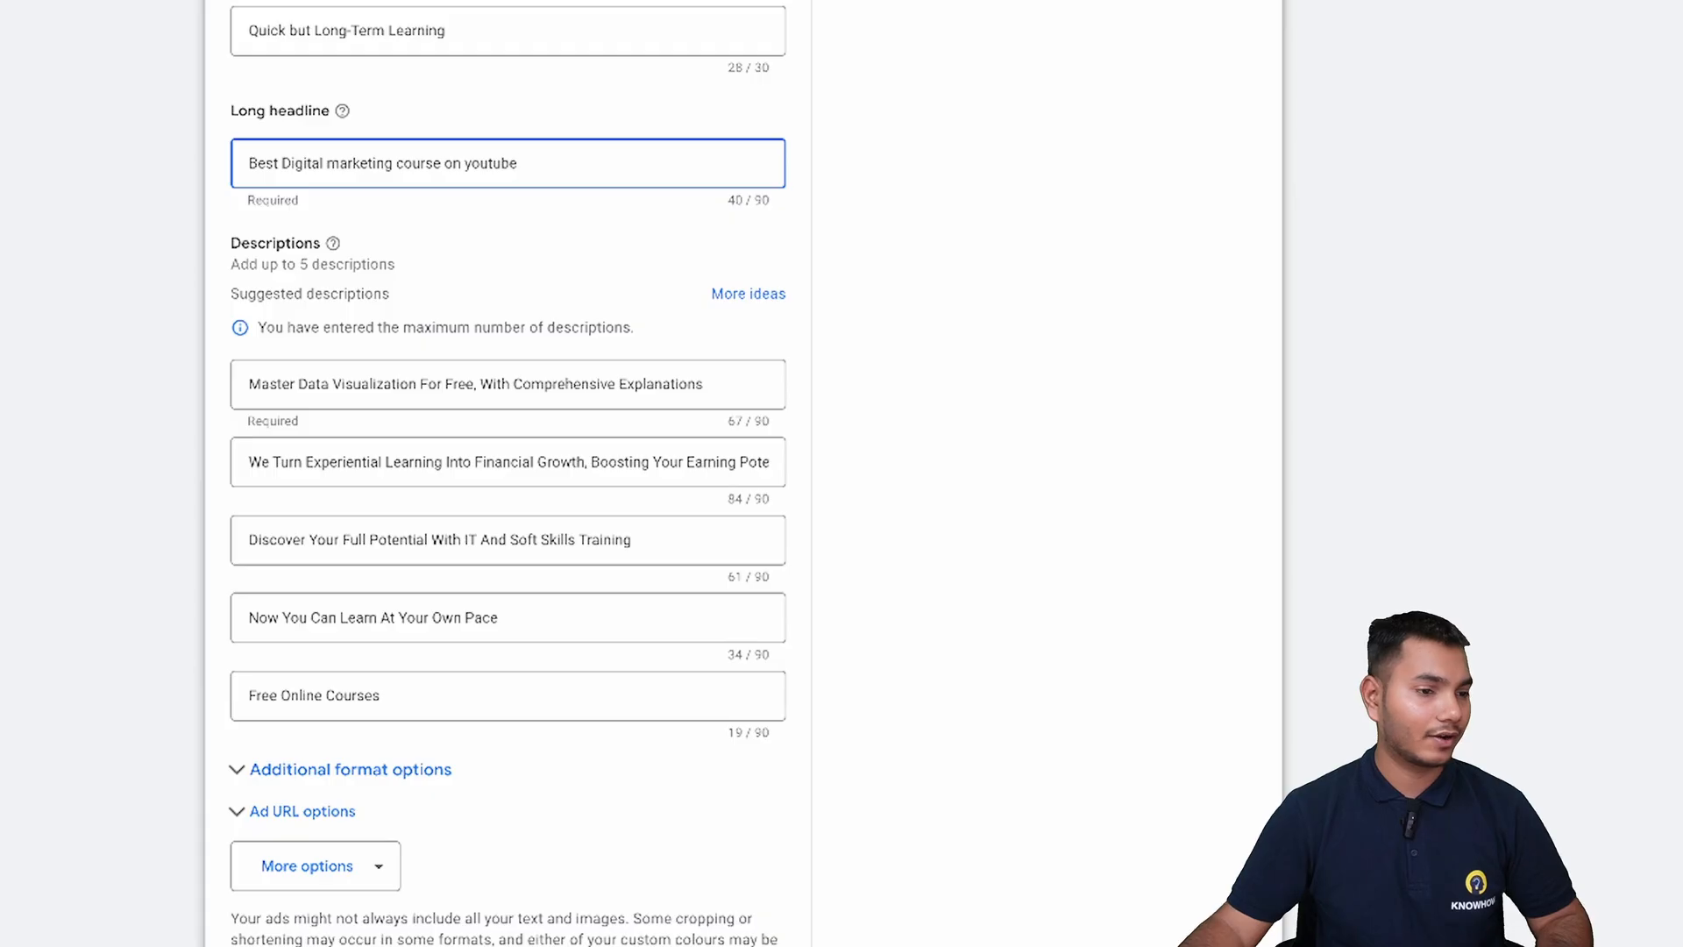
Expand the additional format options and check the asset enhancements, auto-generated video and native formats settings.
scroll(744, 474, down, 3)
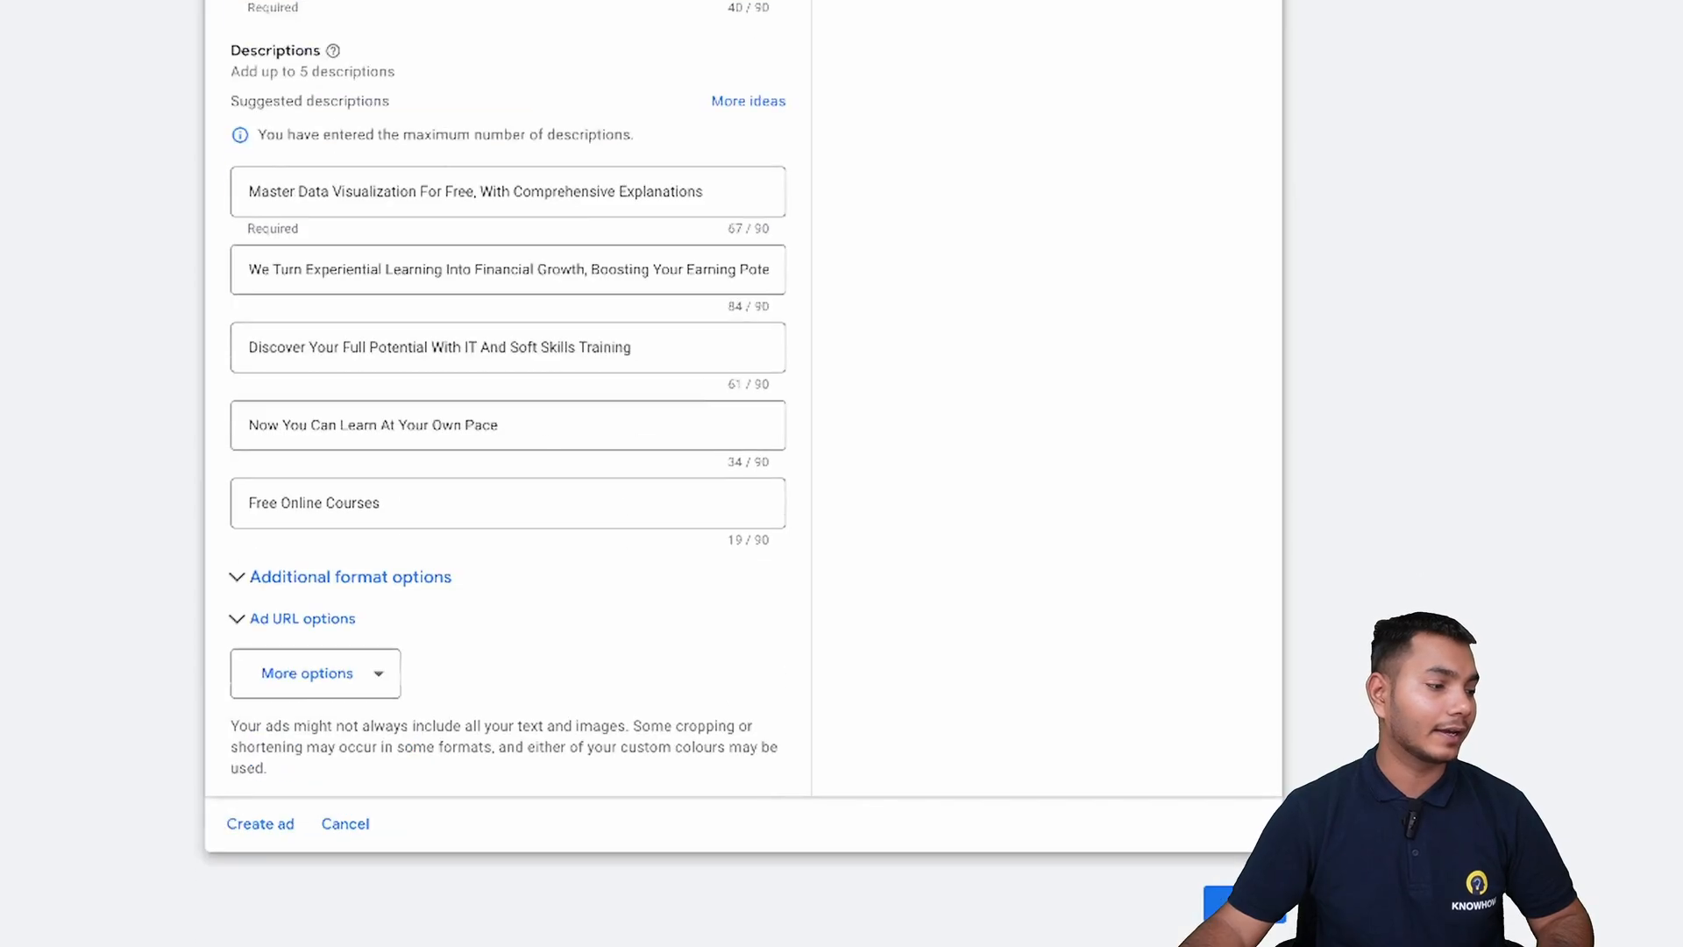
click(278, 594)
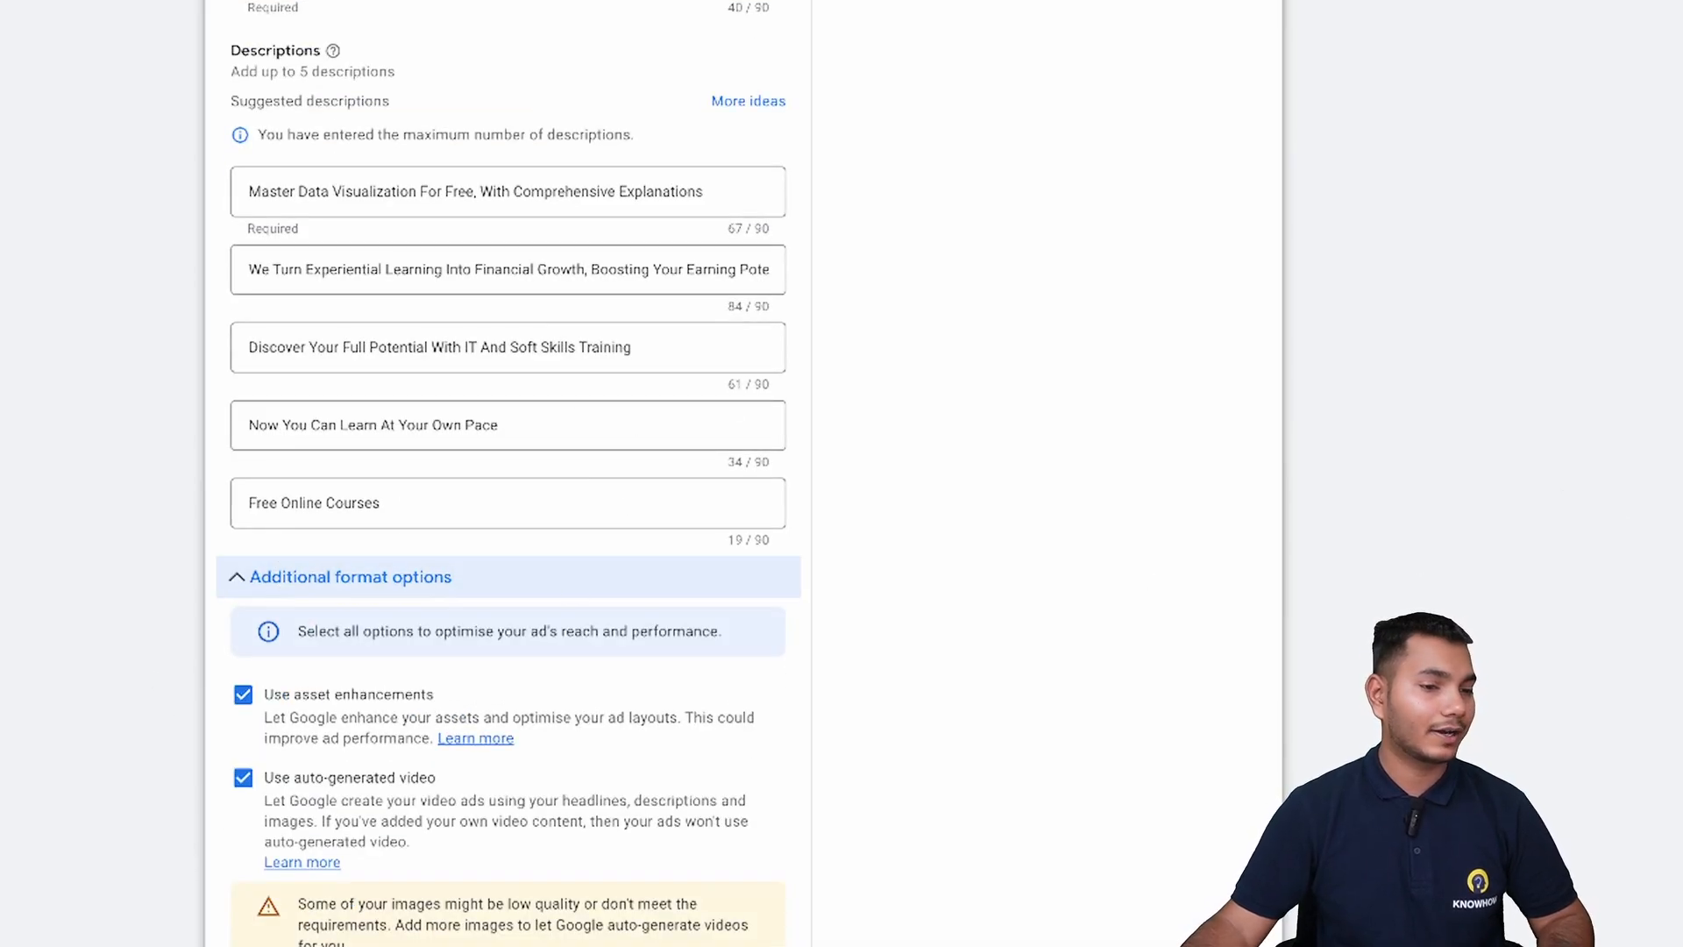
scroll(281, 479, down, 5)
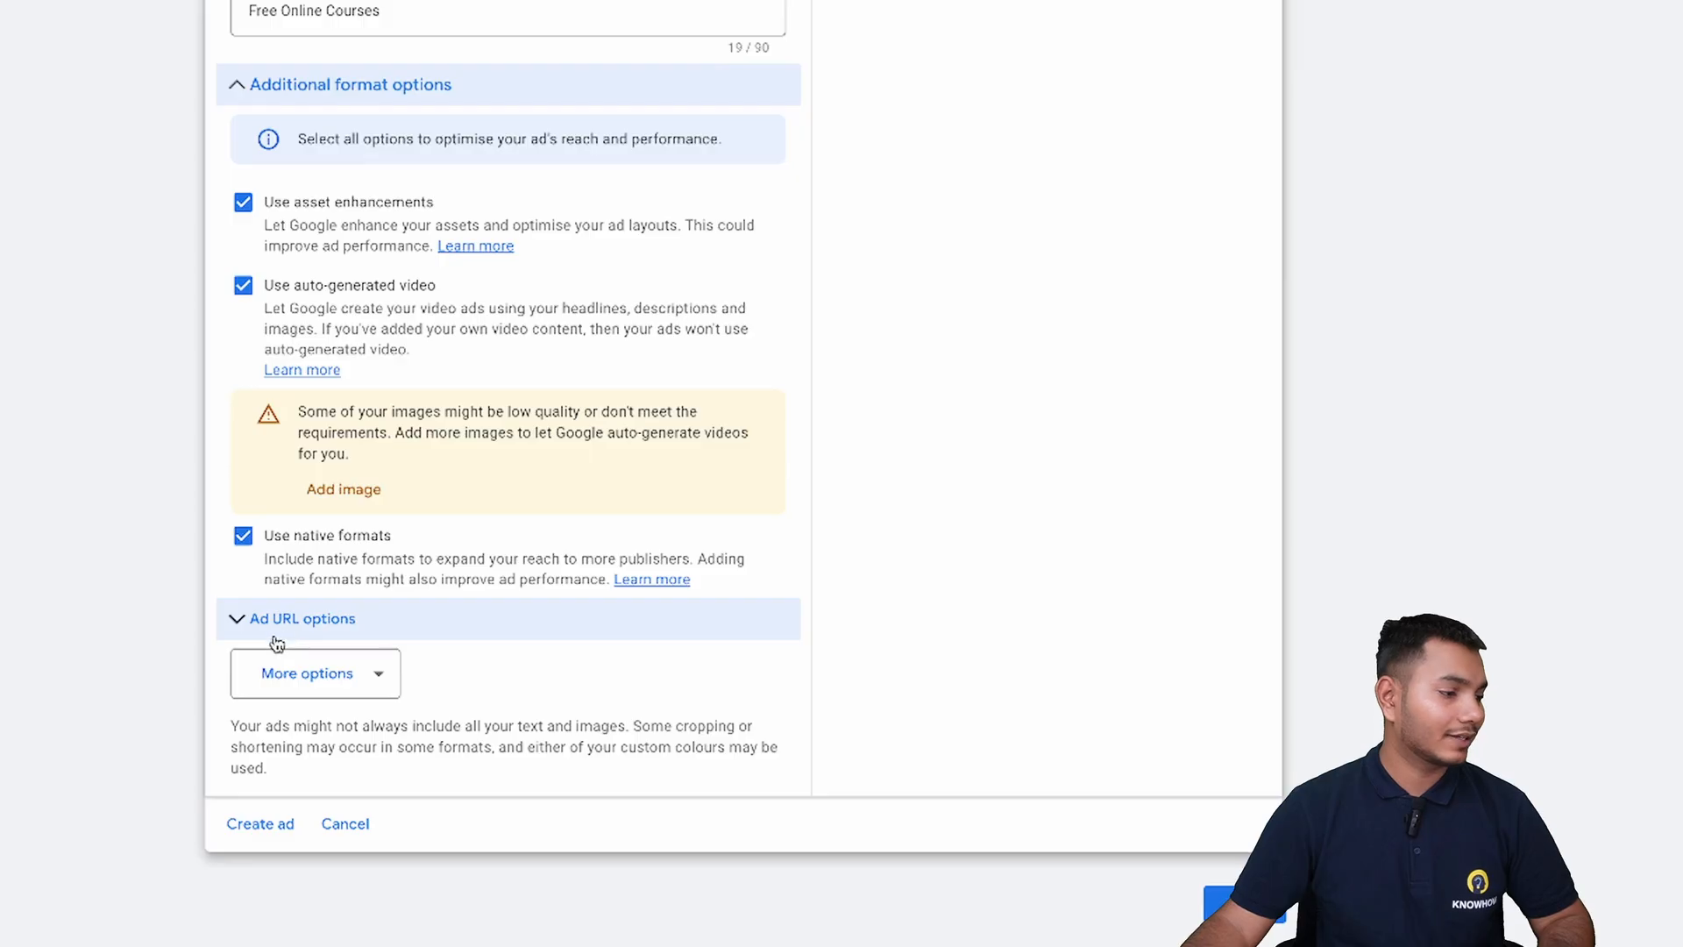
click(366, 696)
click(281, 646)
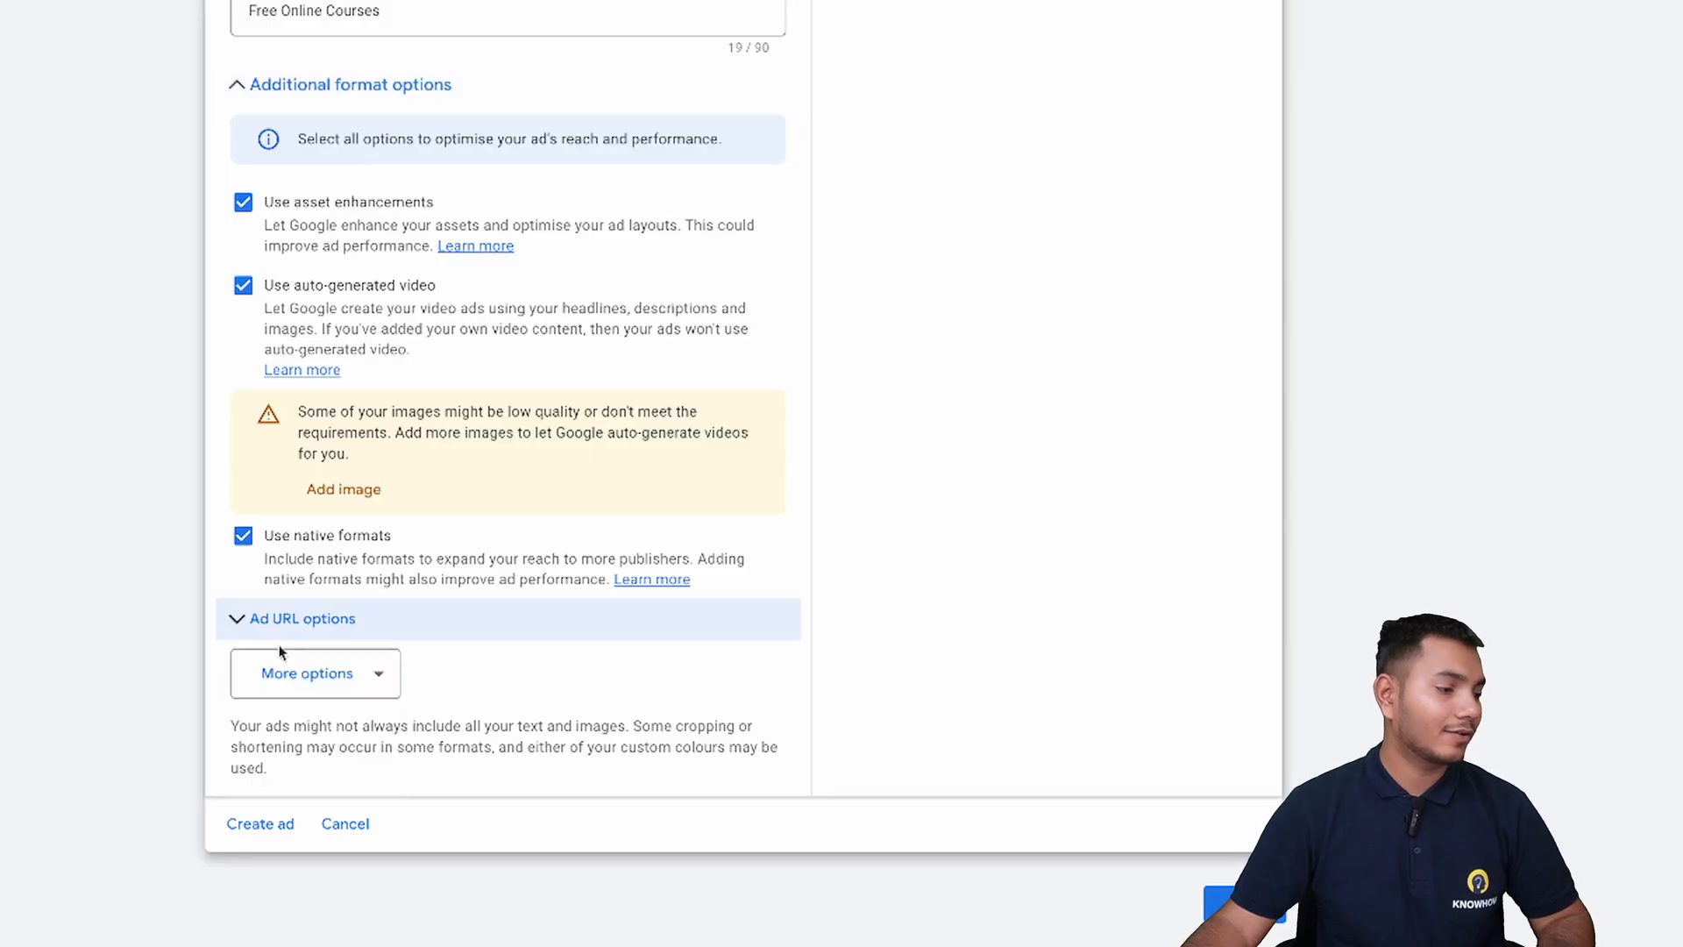
Add call-to-action text to the ad and set it to Apply now.
click(368, 673)
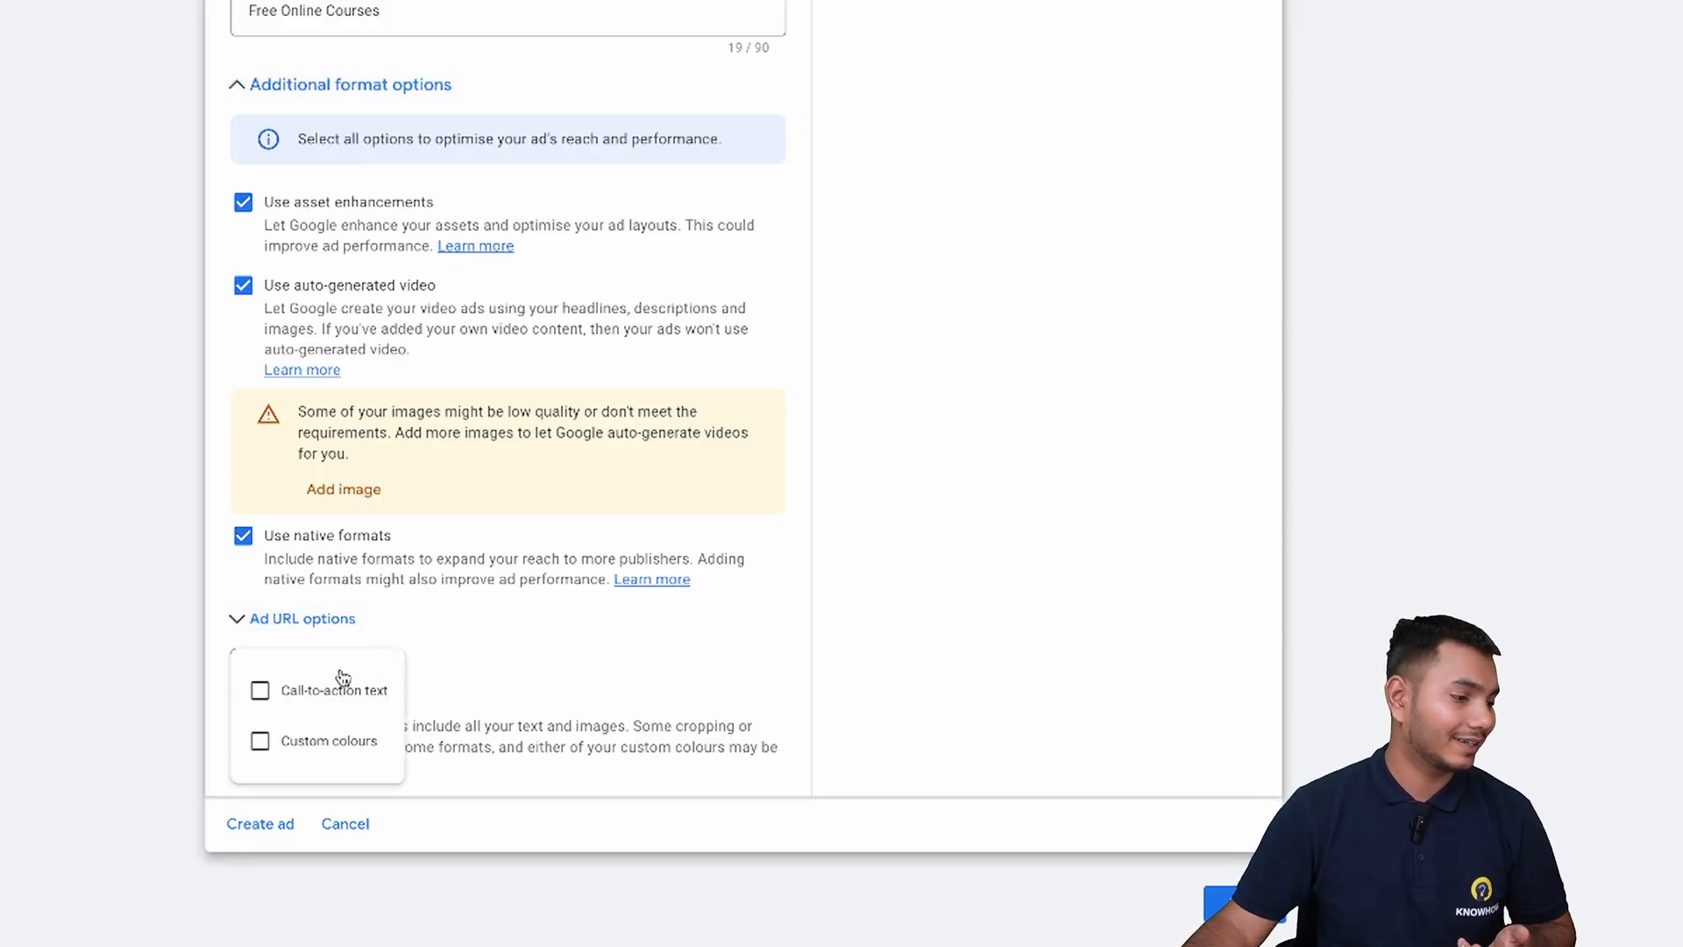
click(260, 691)
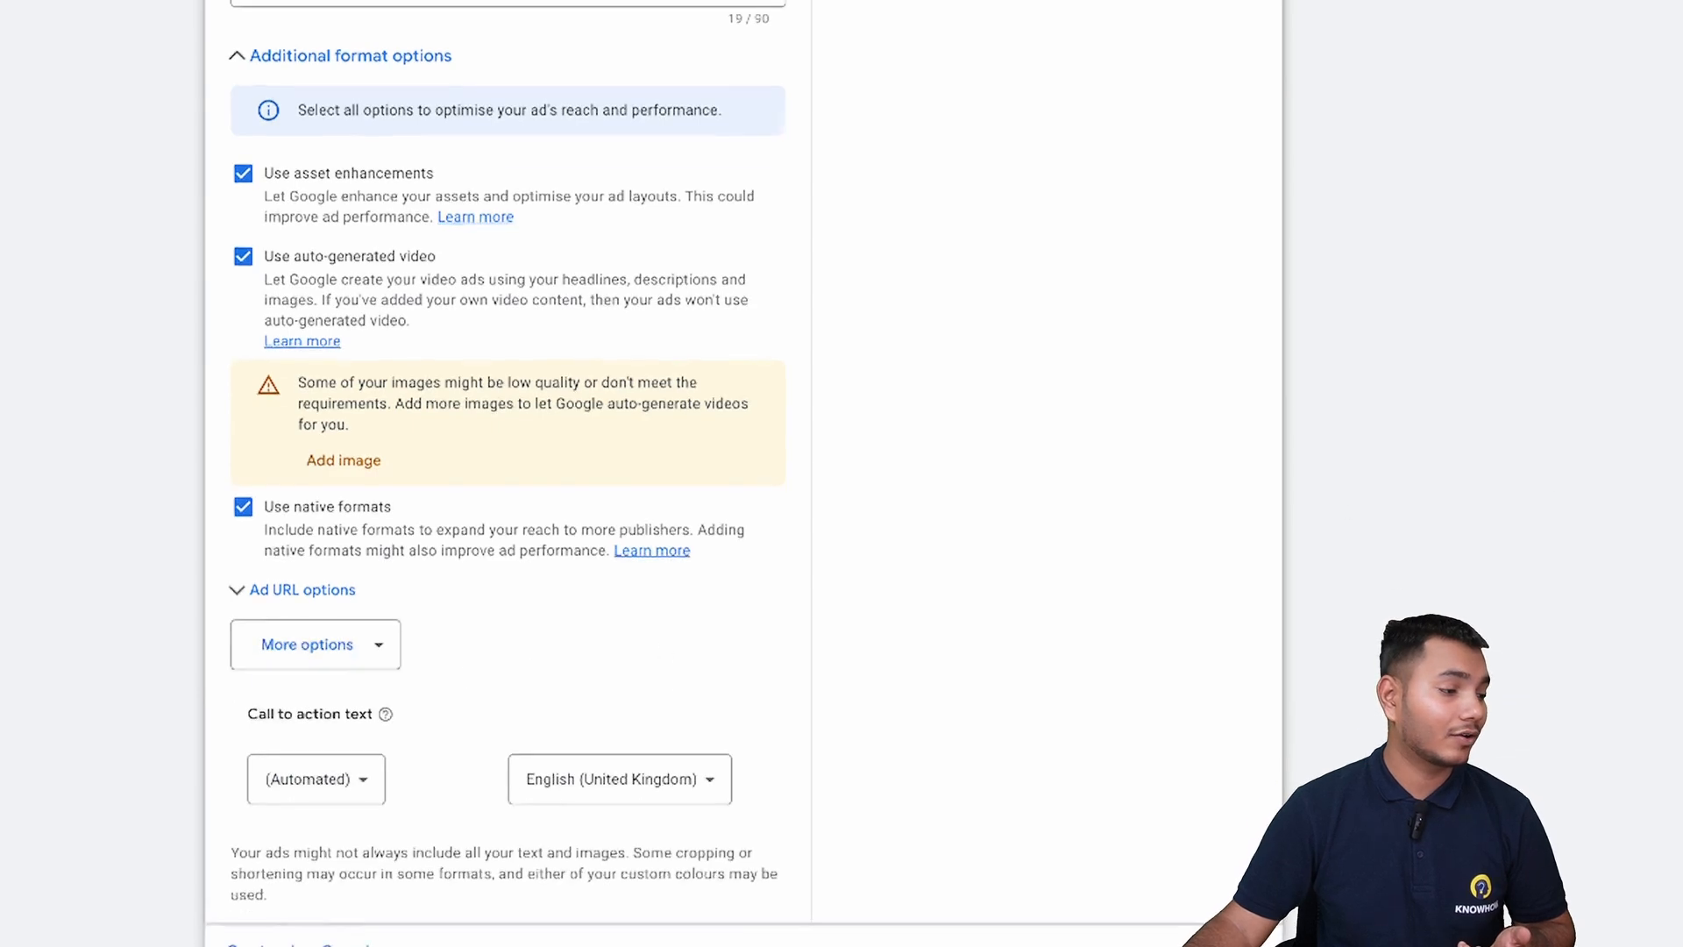
scroll(1616, 564, down, 3)
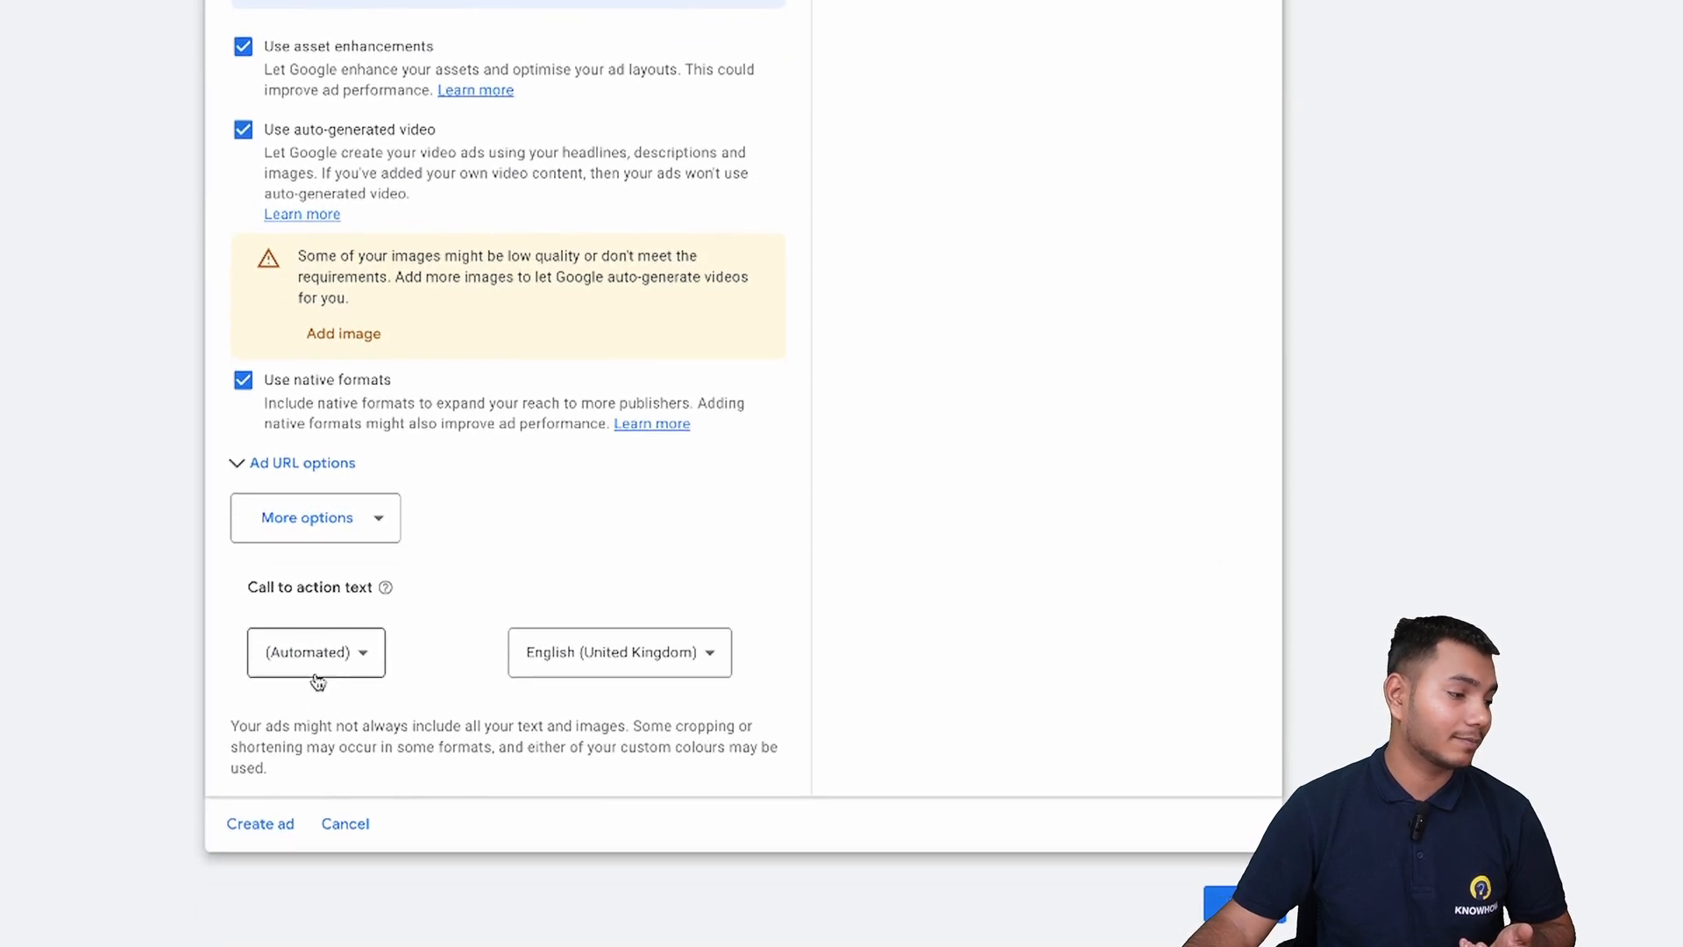
click(359, 662)
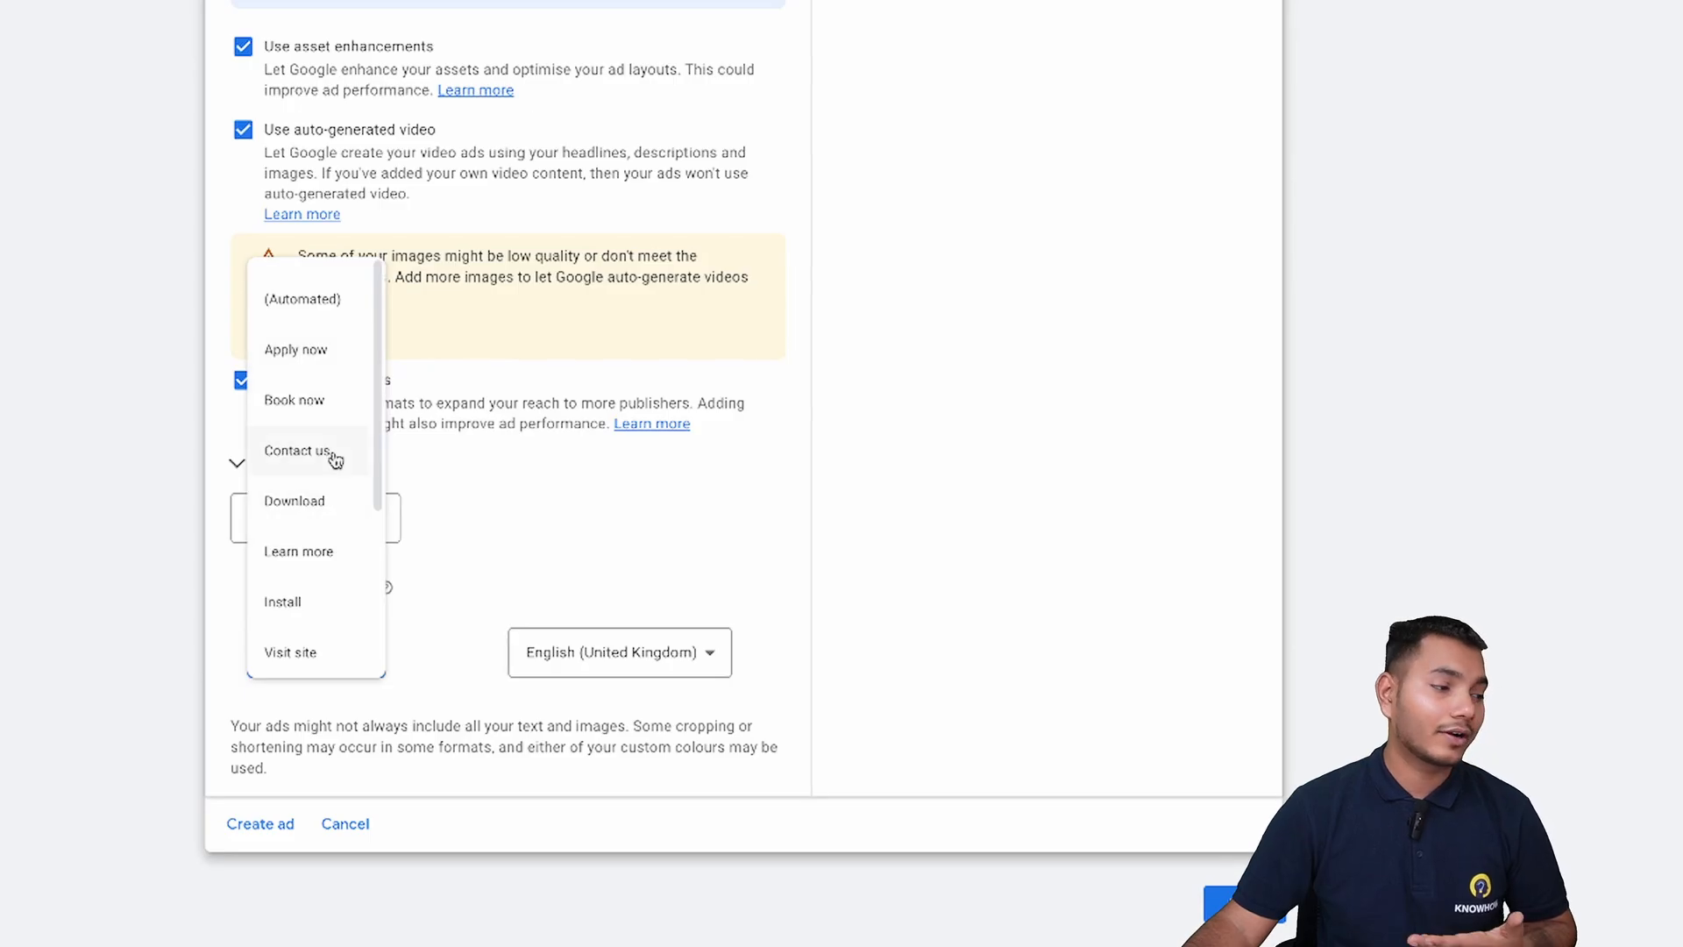
click(327, 359)
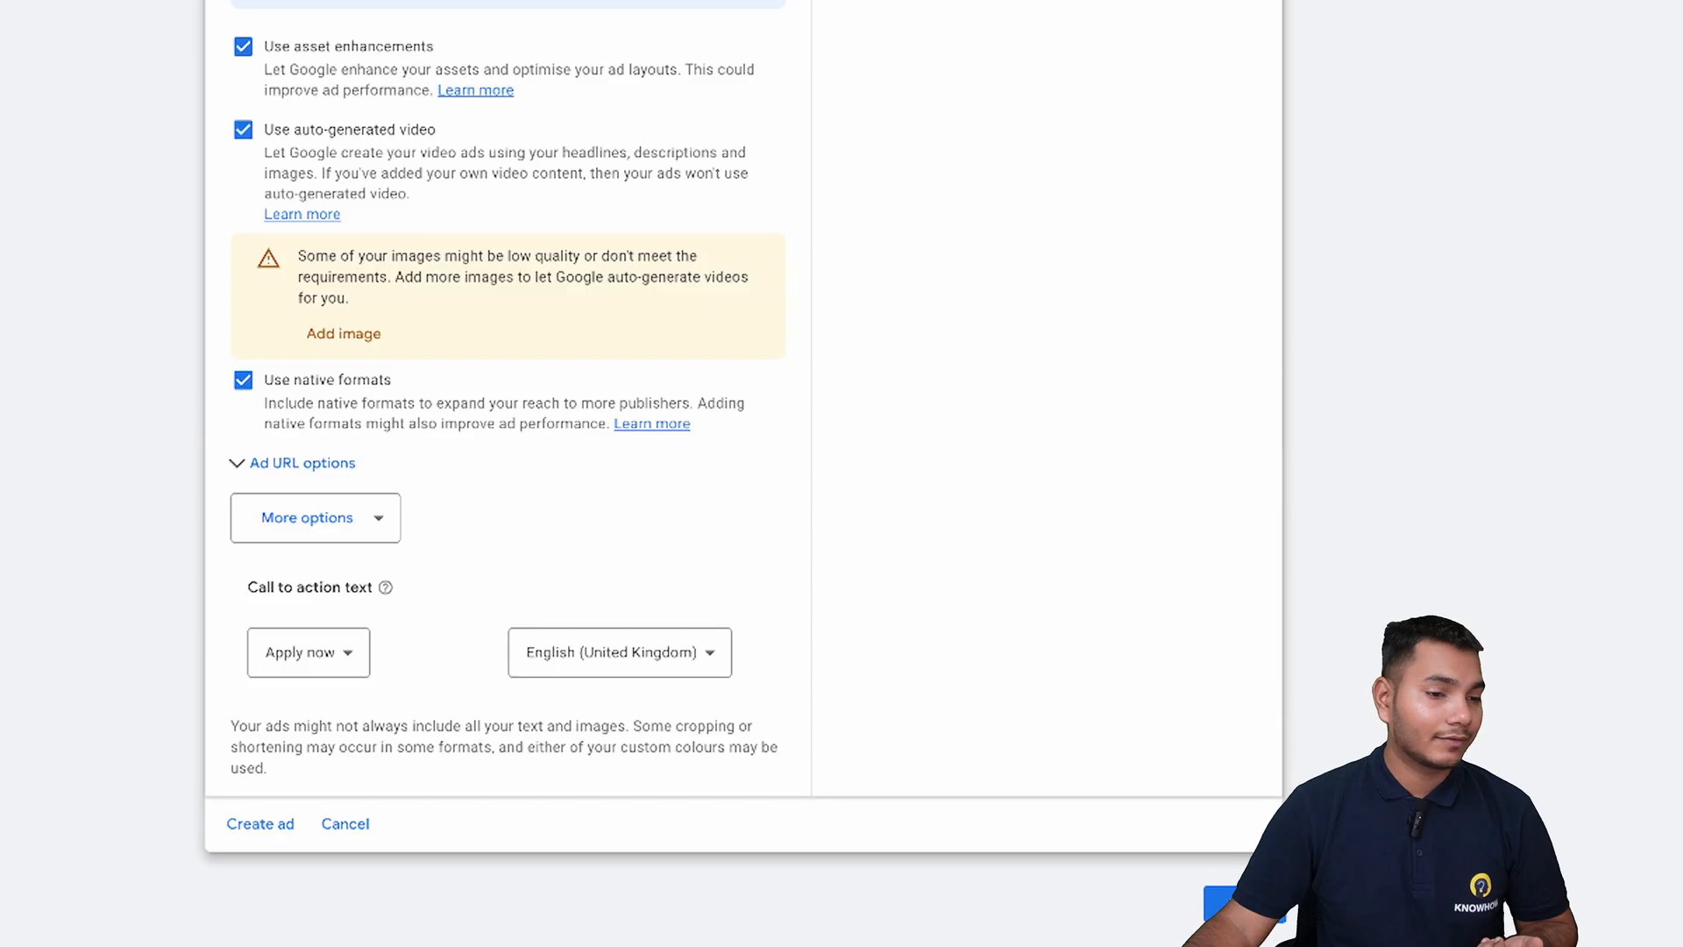
Create the responsive display ad and continue to the campaign review.
scroll(383, 789, up, 1)
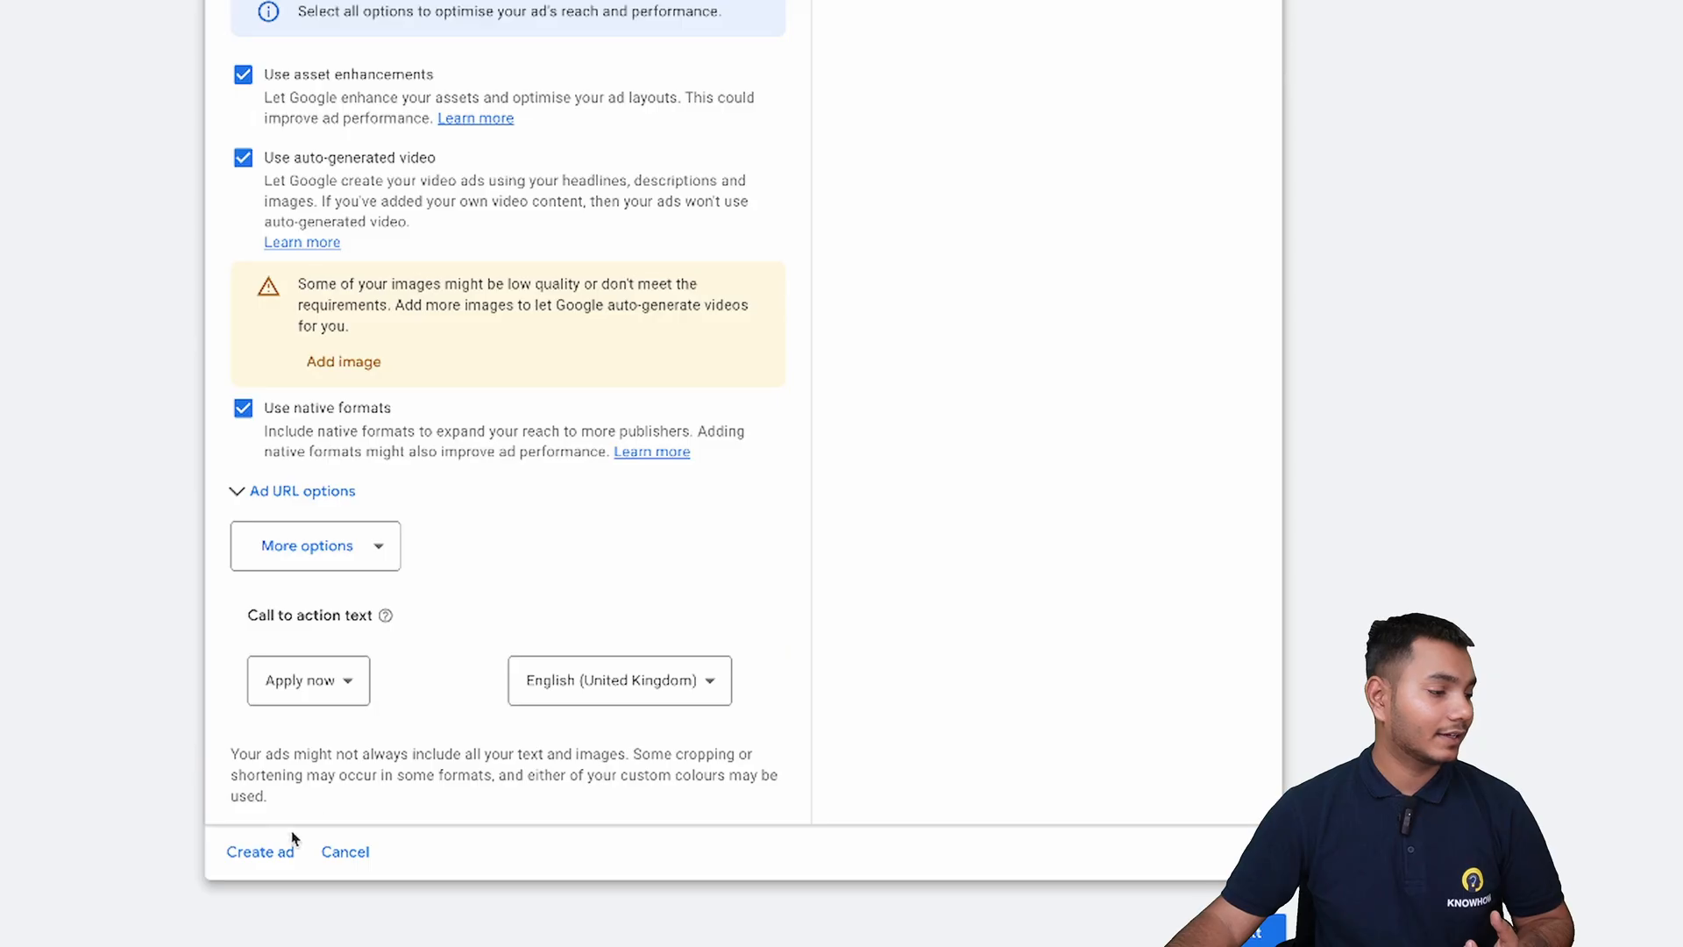
click(281, 851)
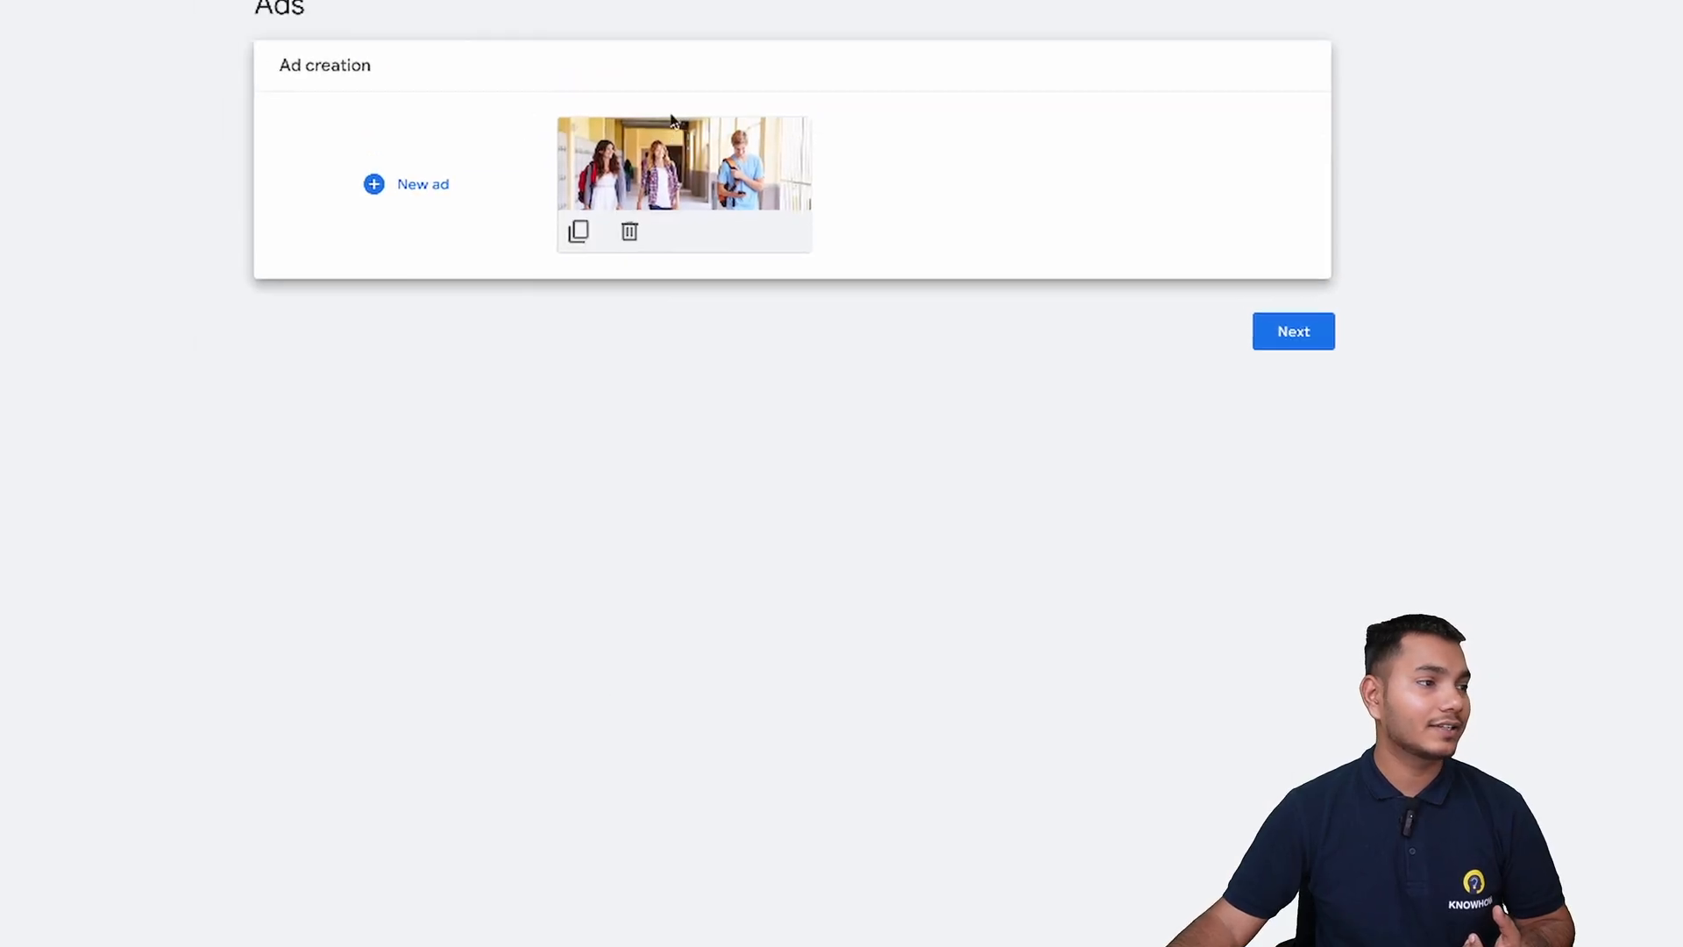
mouse_move(725, 344)
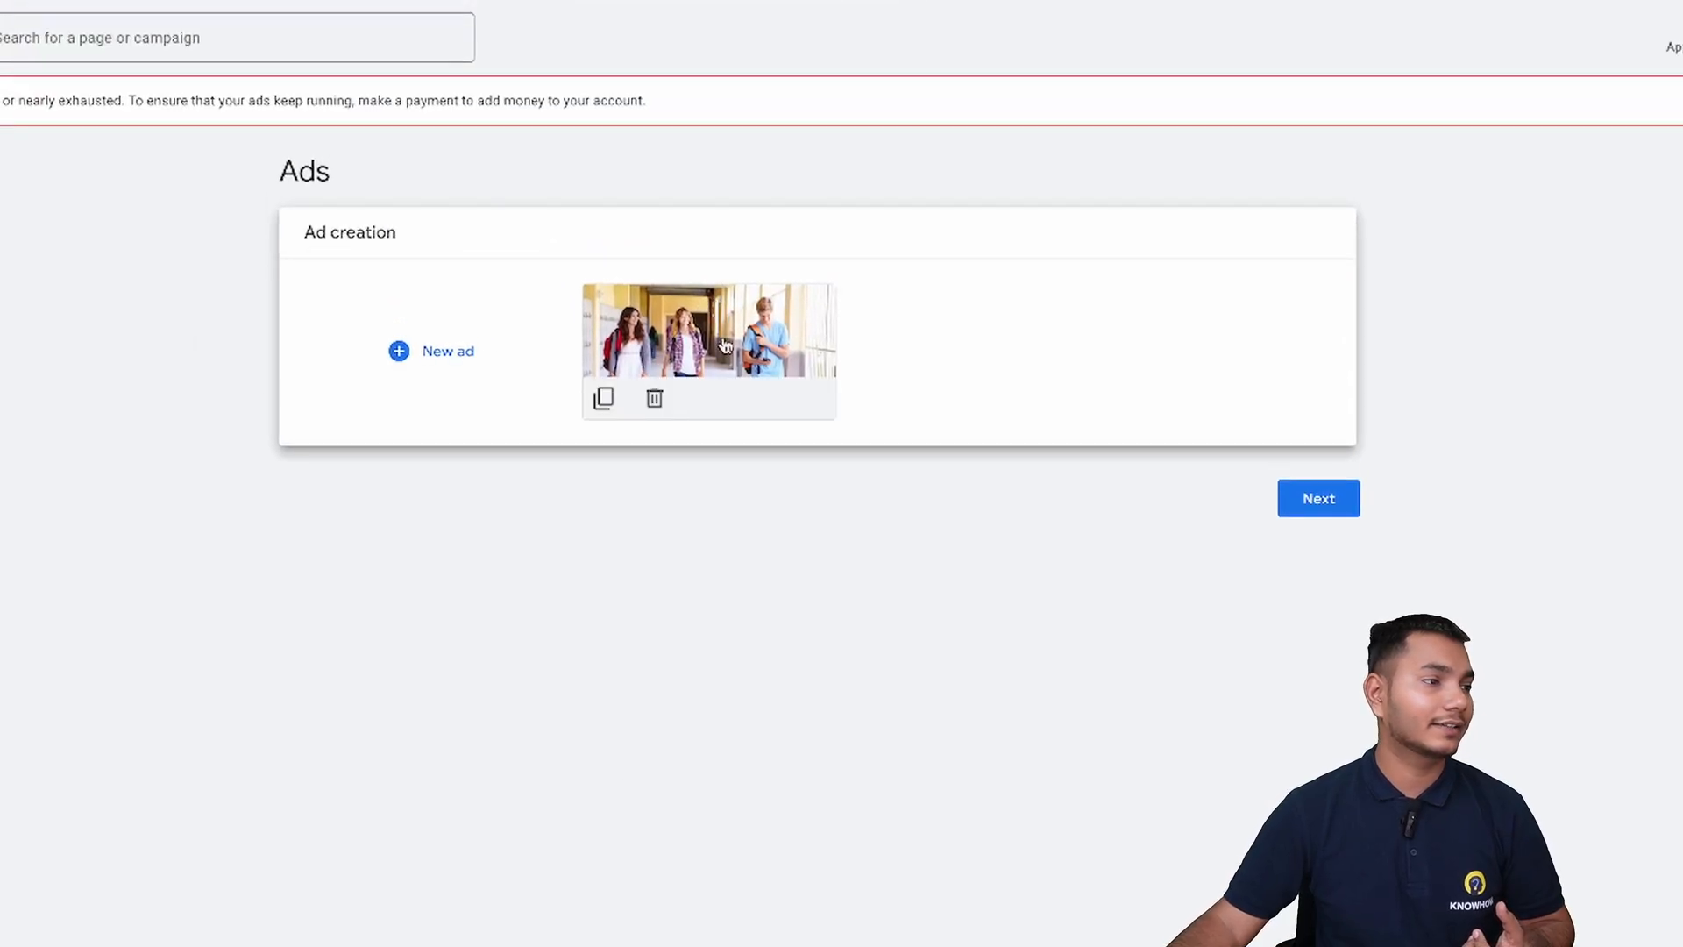
click(1319, 498)
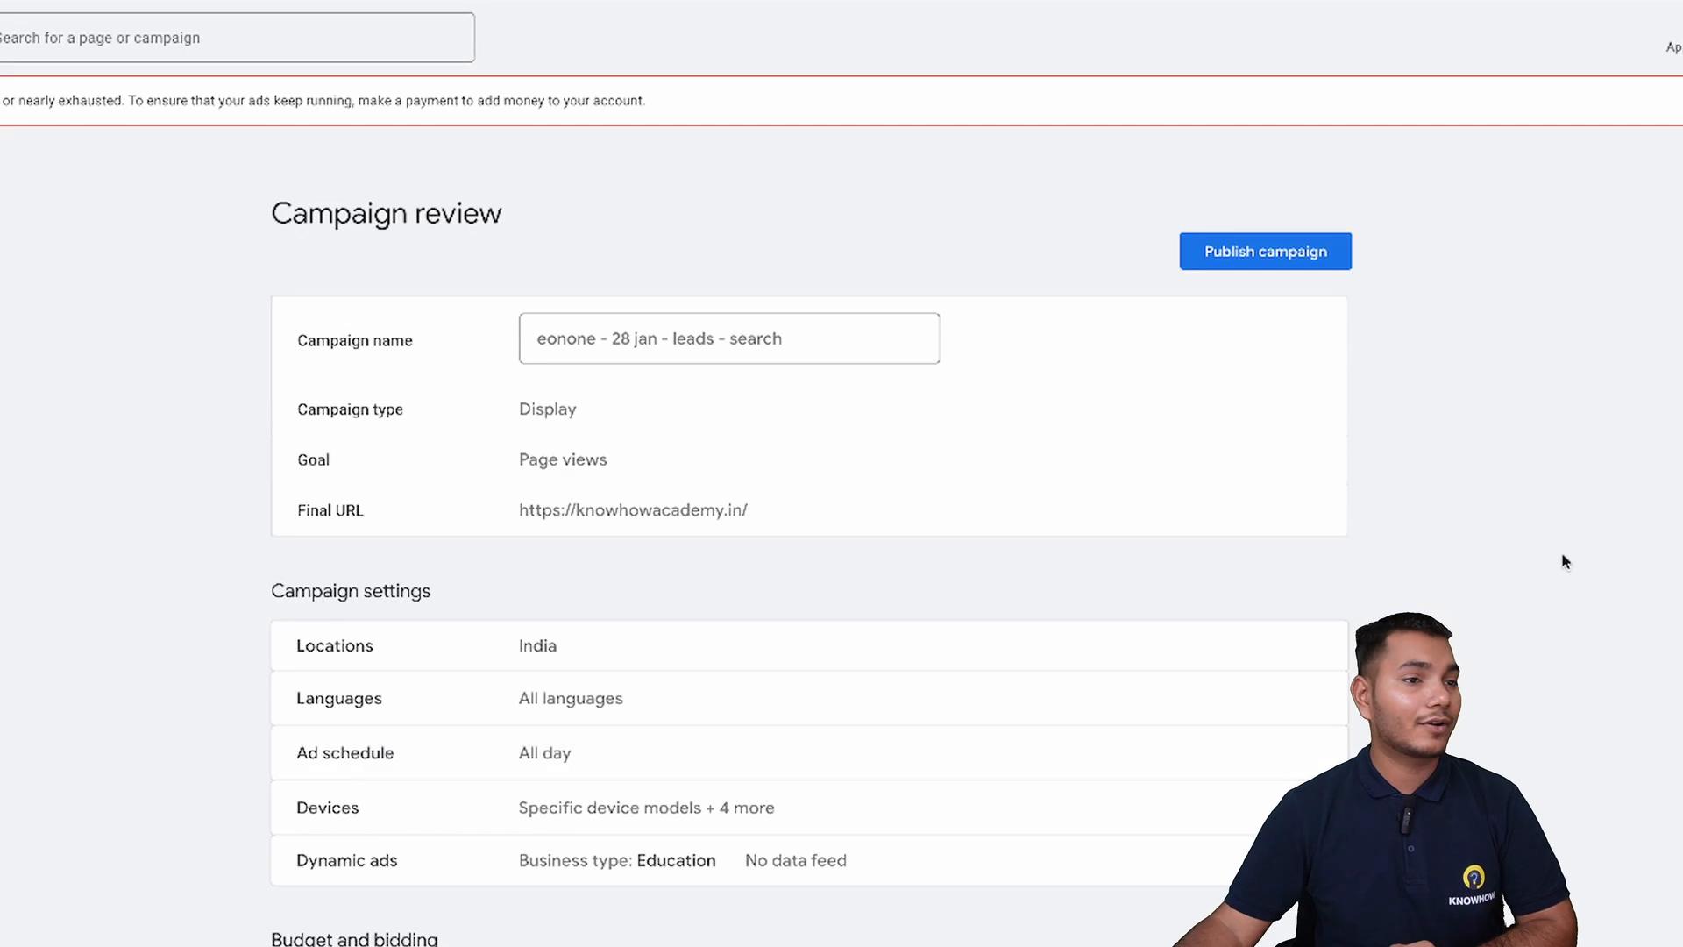
Review the campaign's settings, budget and bidding, and ad group targeting before publishing.
scroll(808, 535, down, 6)
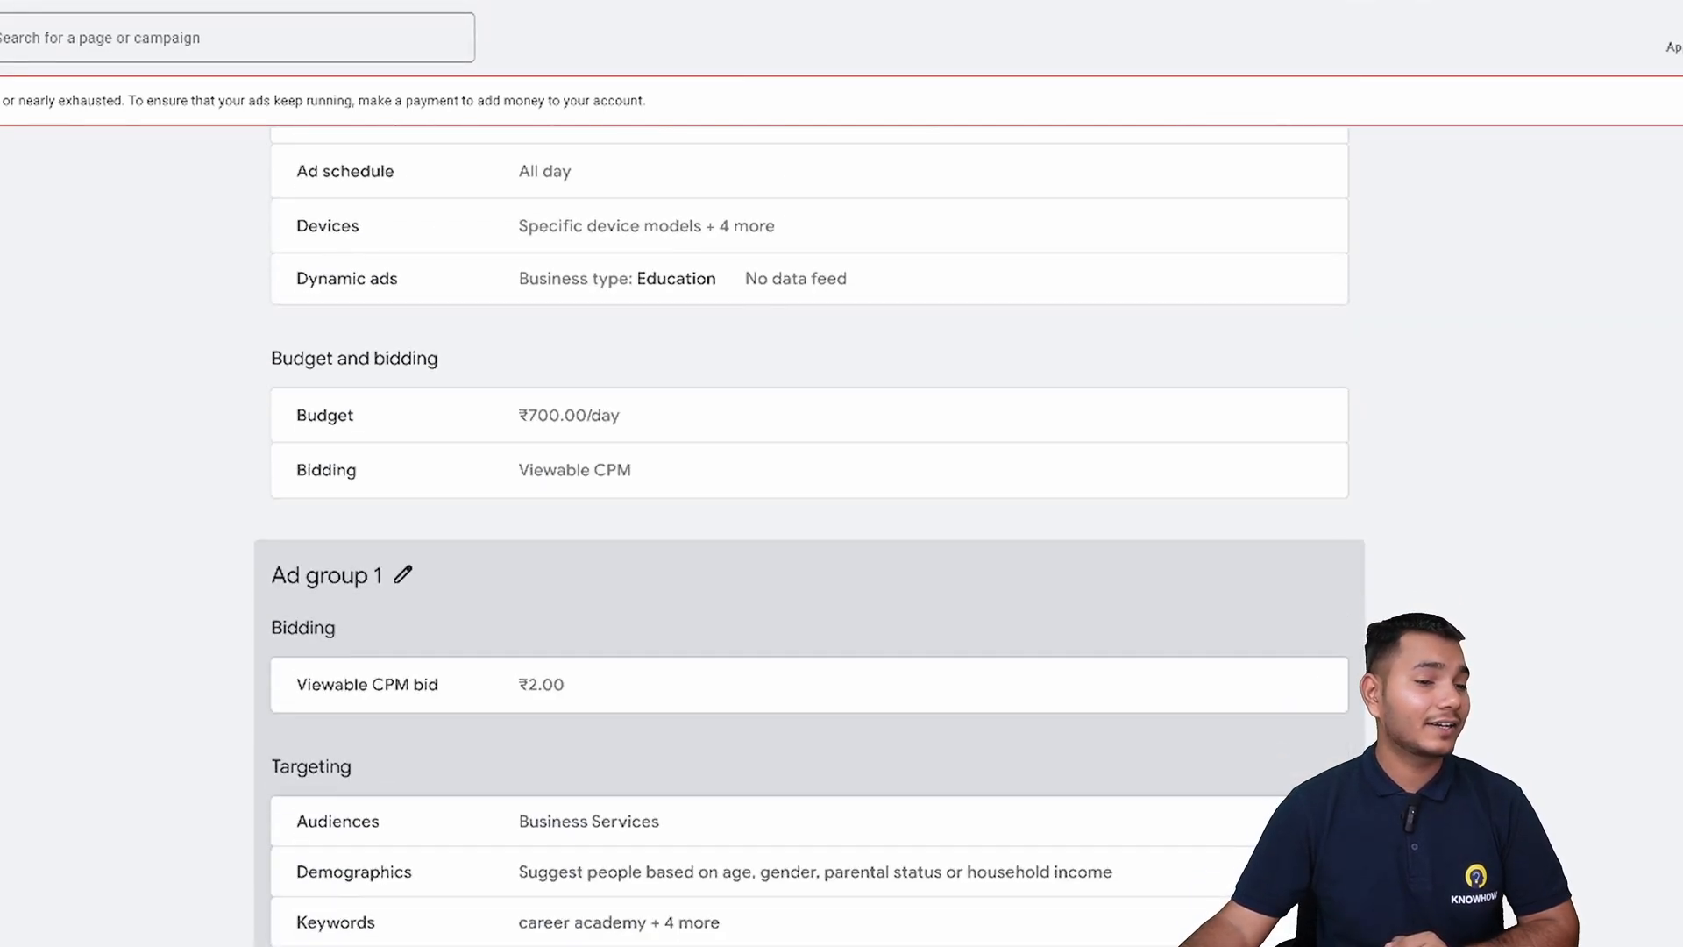
scroll(808, 535, up, 6)
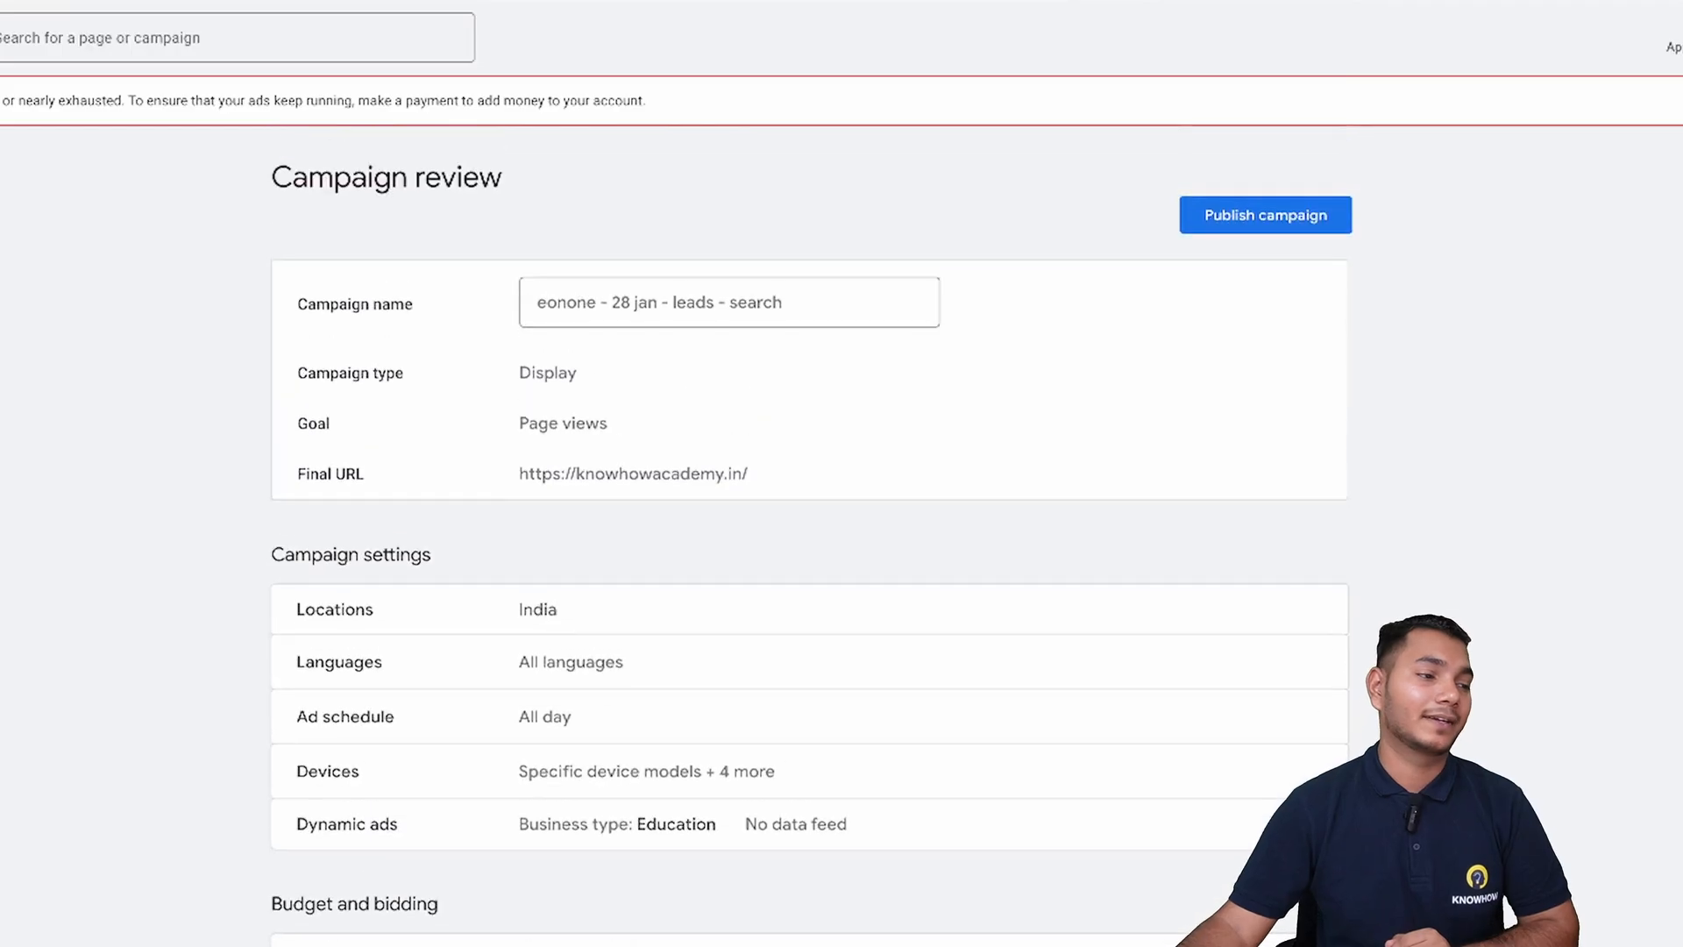
scroll(1578, 478, up, 1)
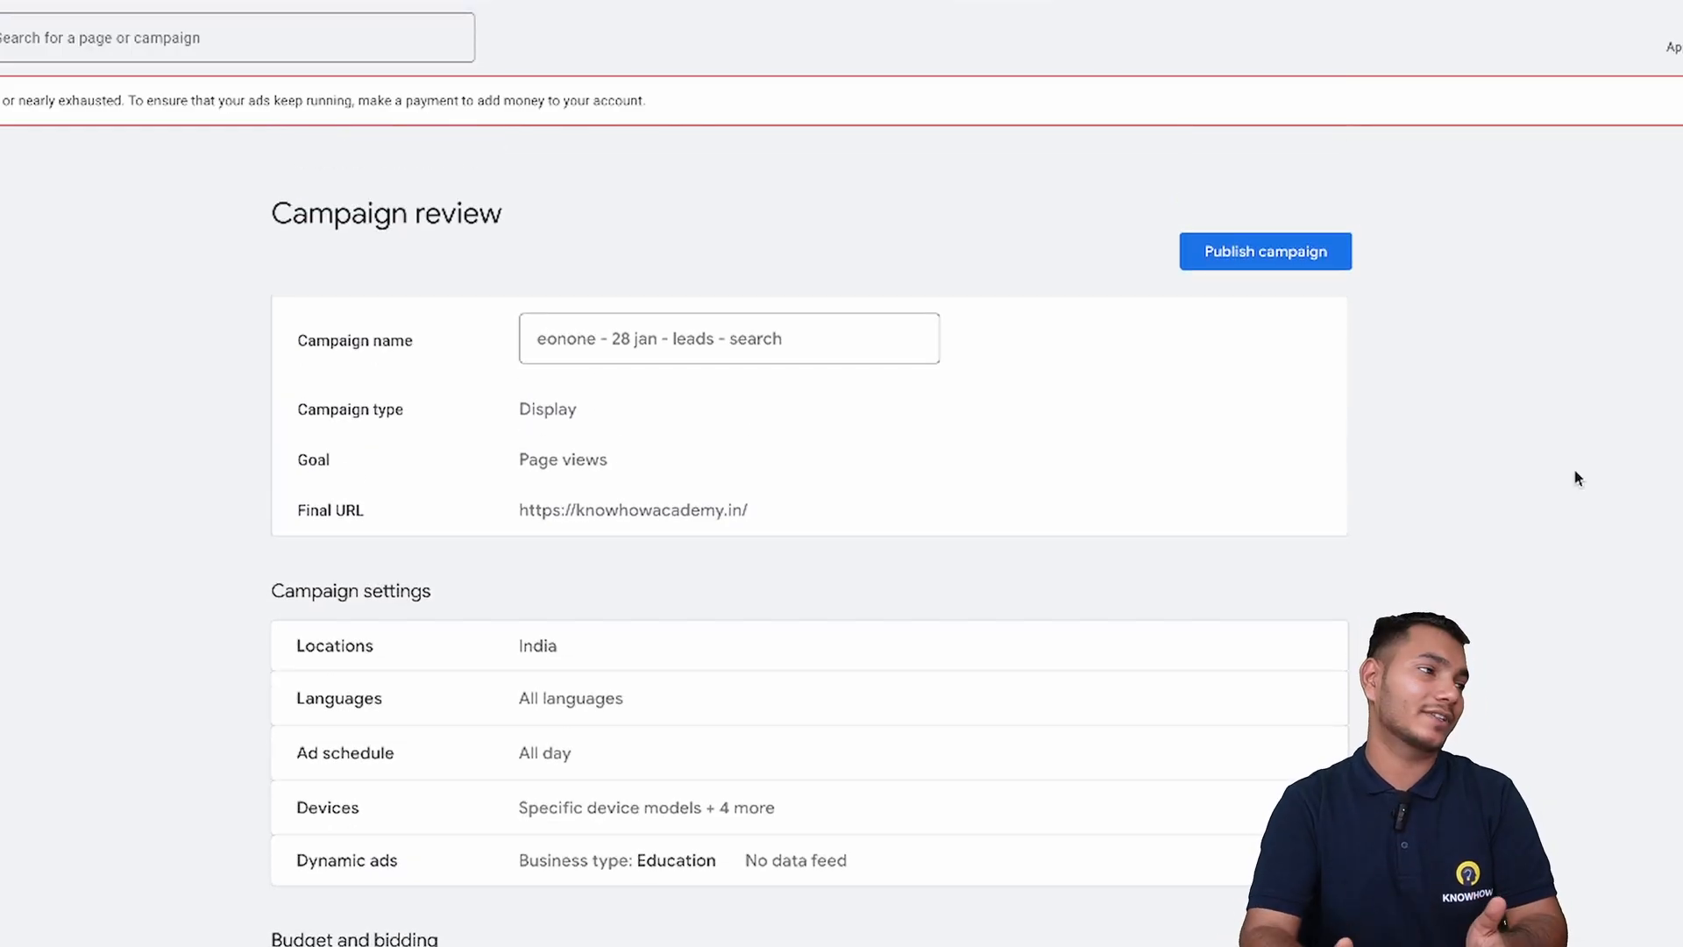